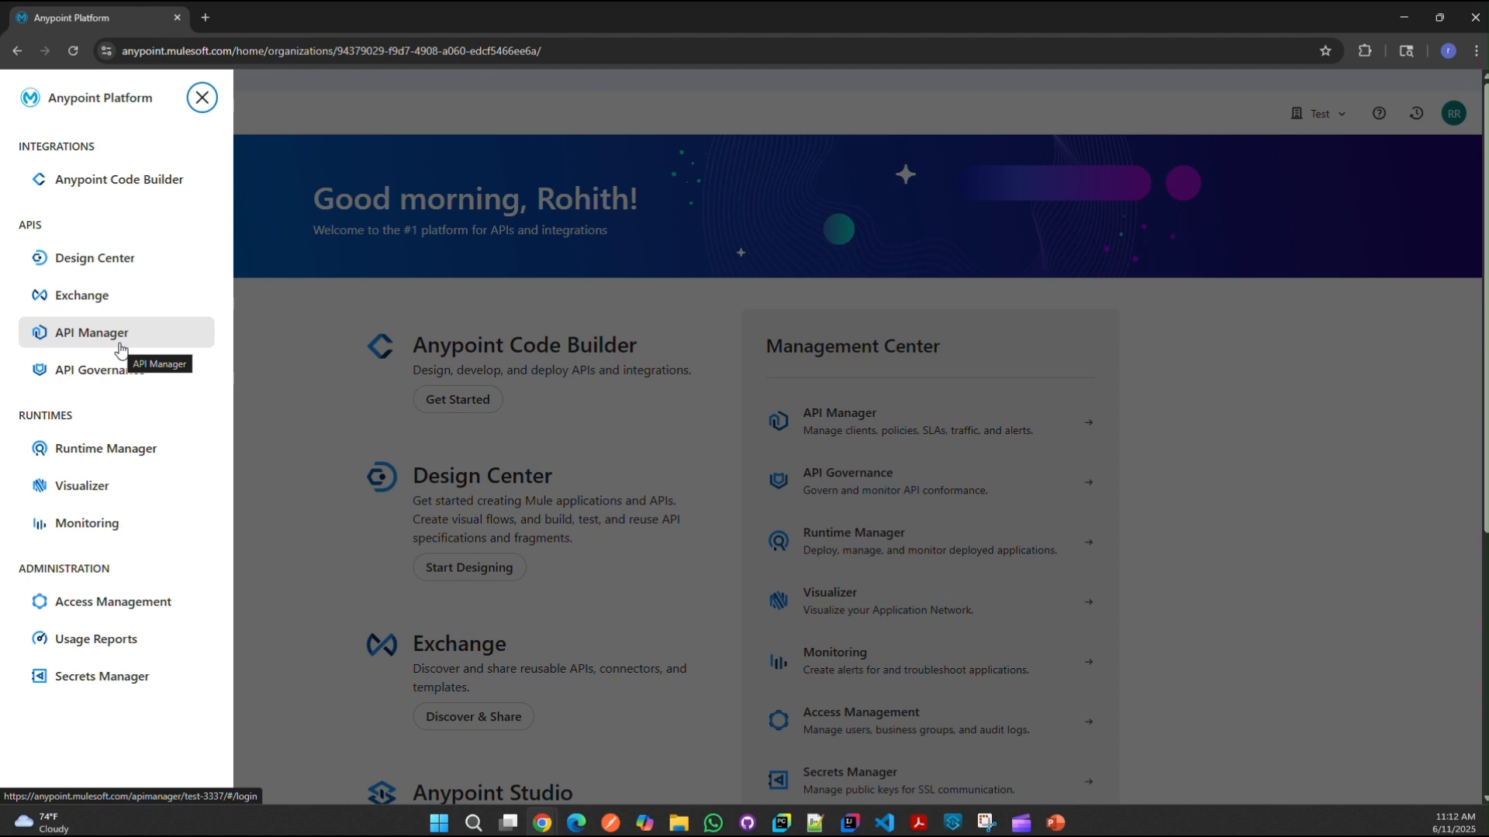
# Step: Open API Manager, confirm the Test org and Sandbox environment, and open the Add menu
pyautogui.click(119, 340)
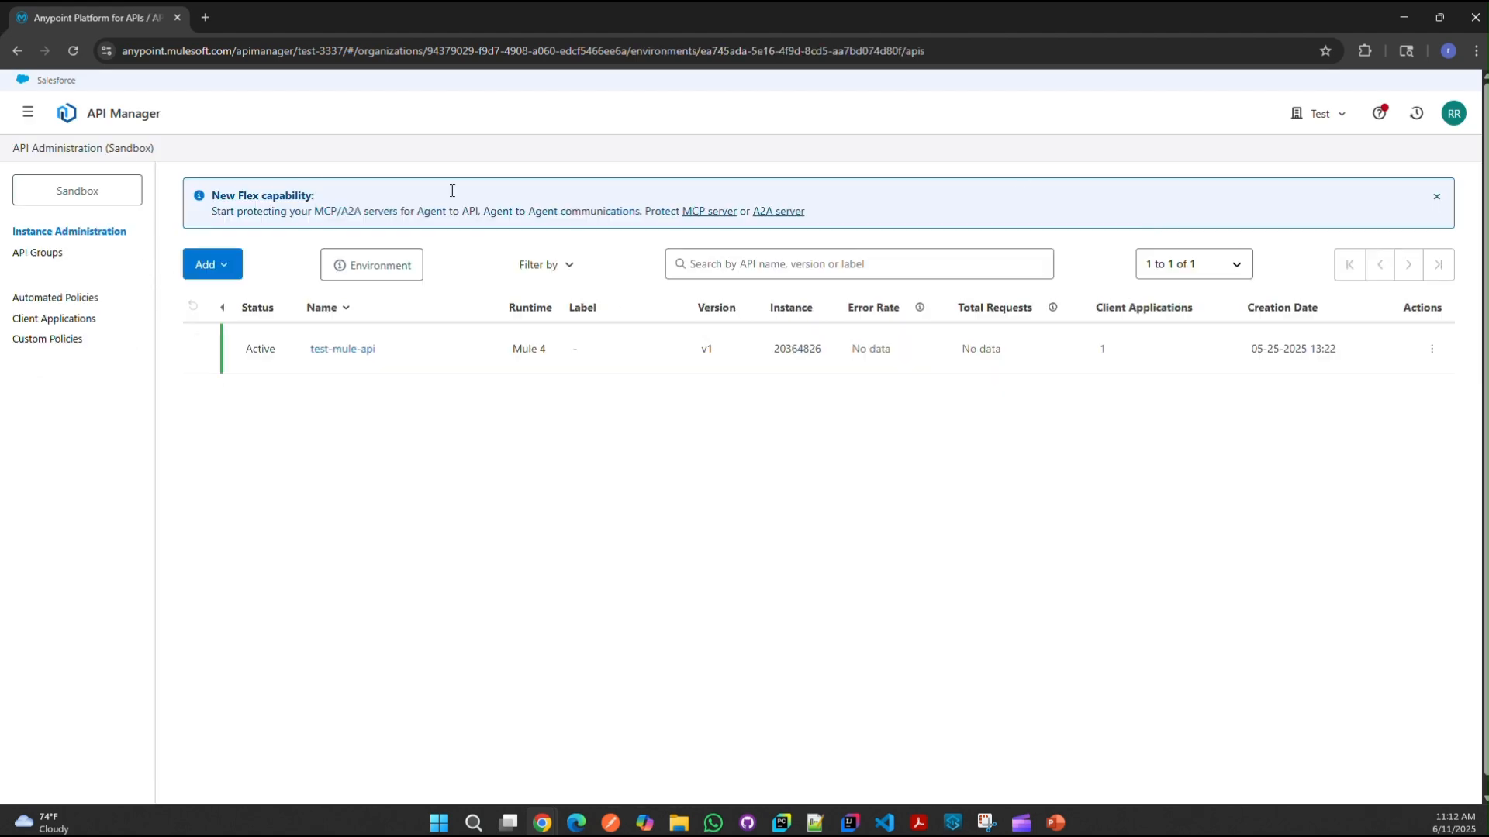
pyautogui.click(1317, 115)
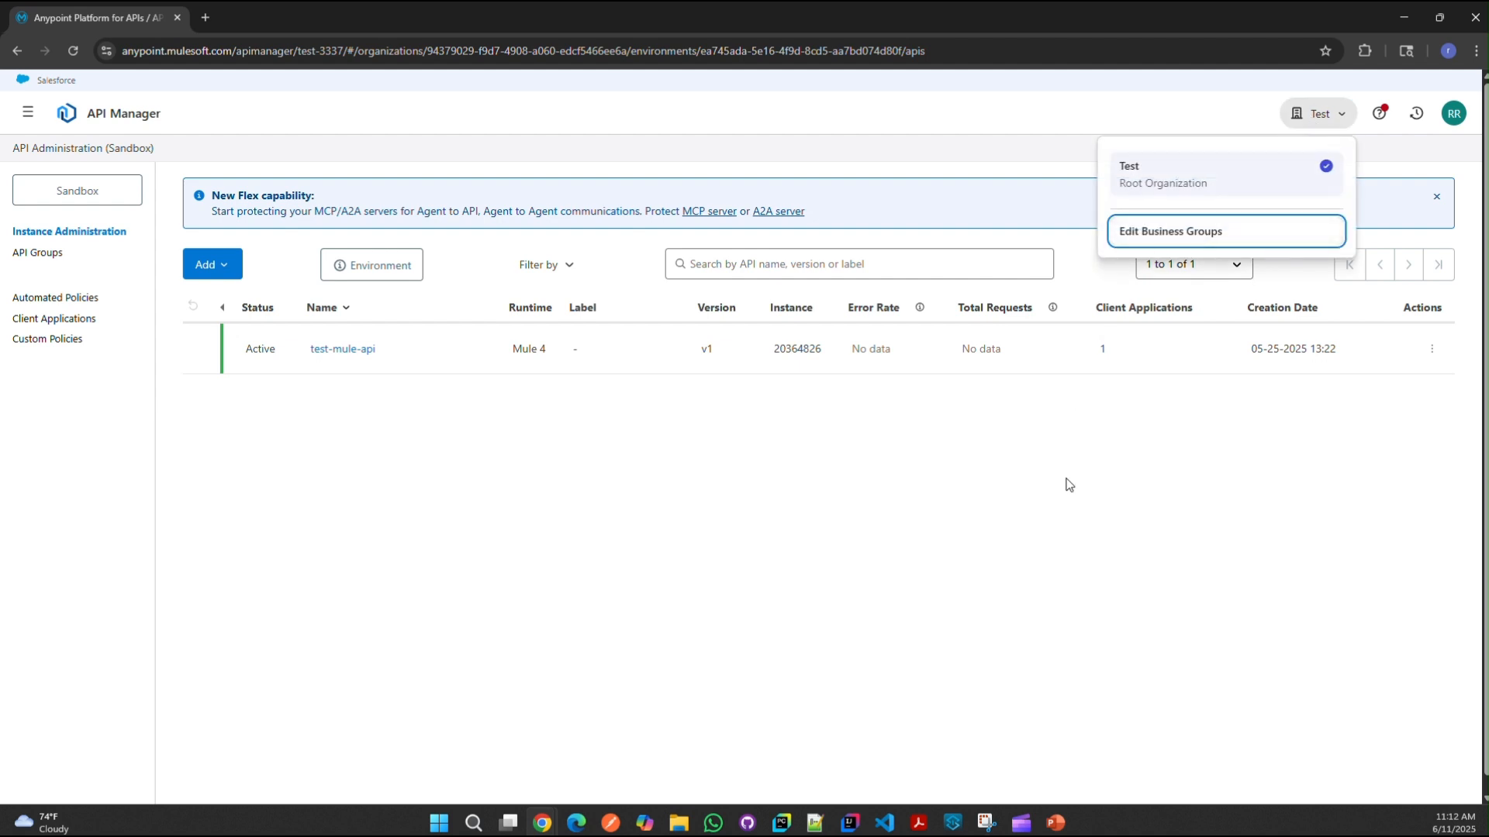
pyautogui.click(1065, 512)
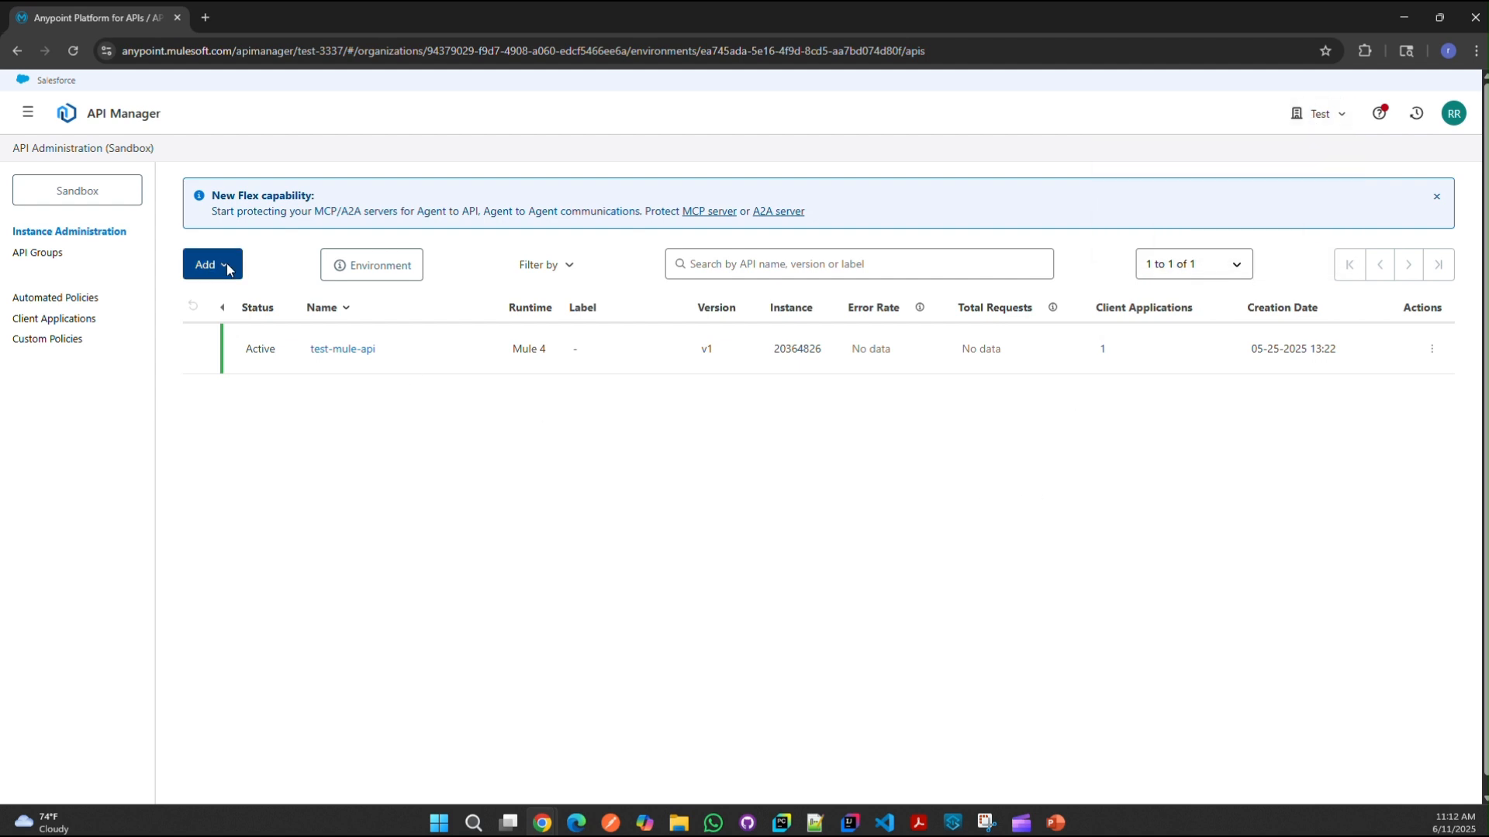
pyautogui.click(76, 200)
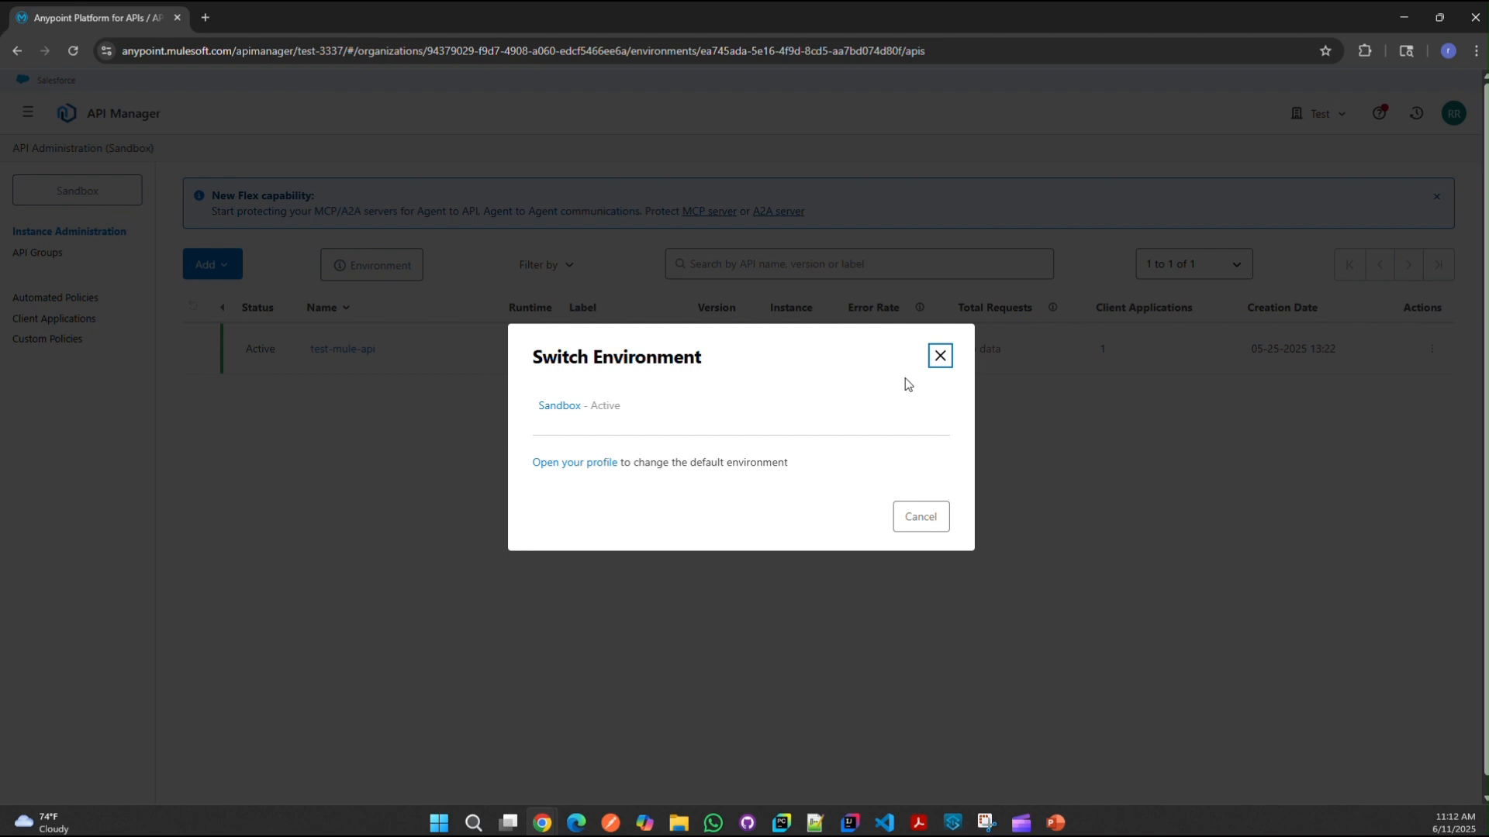
pyautogui.click(935, 363)
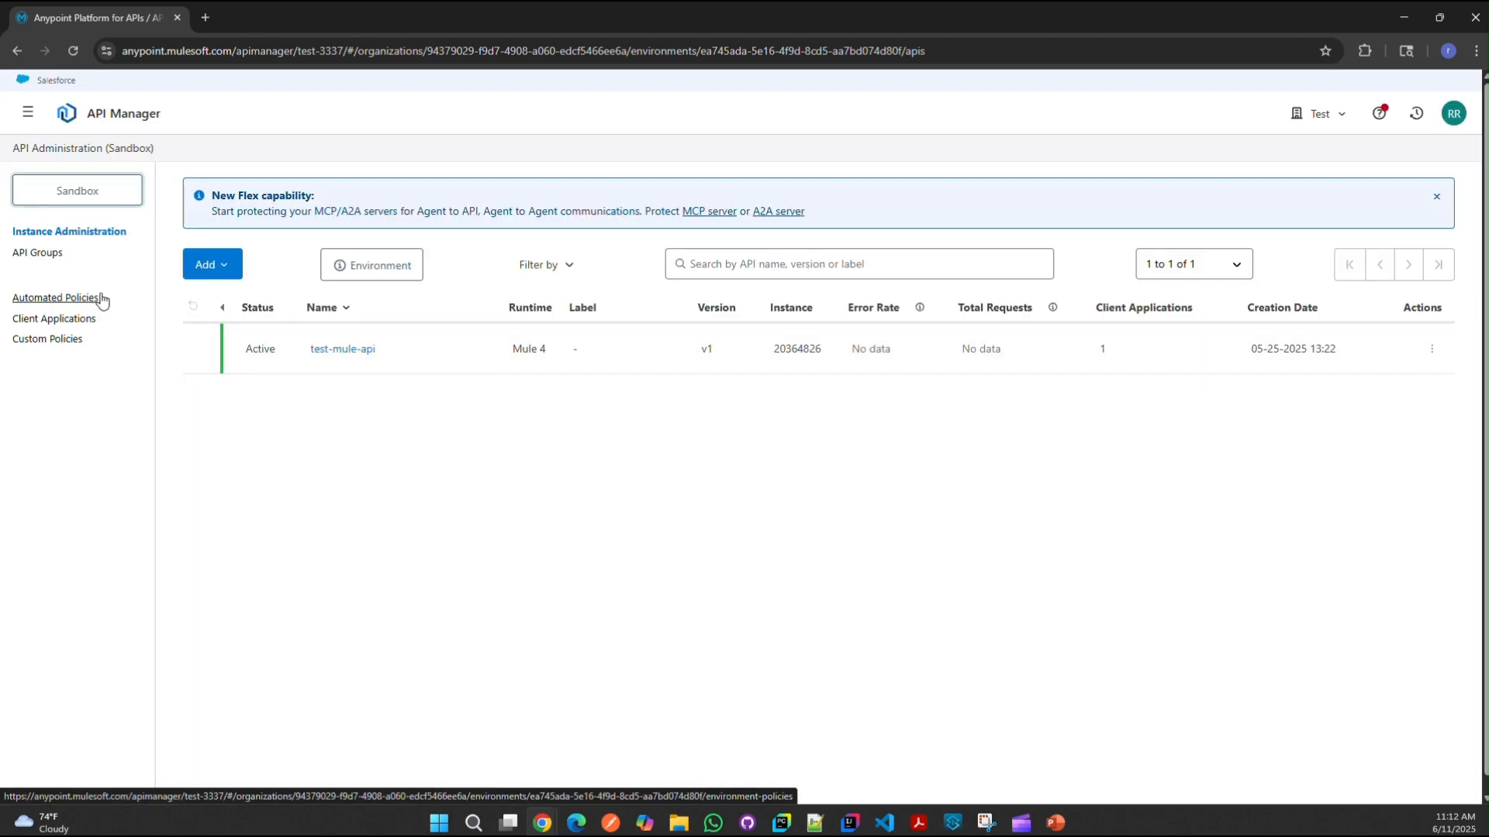
pyautogui.click(191, 269)
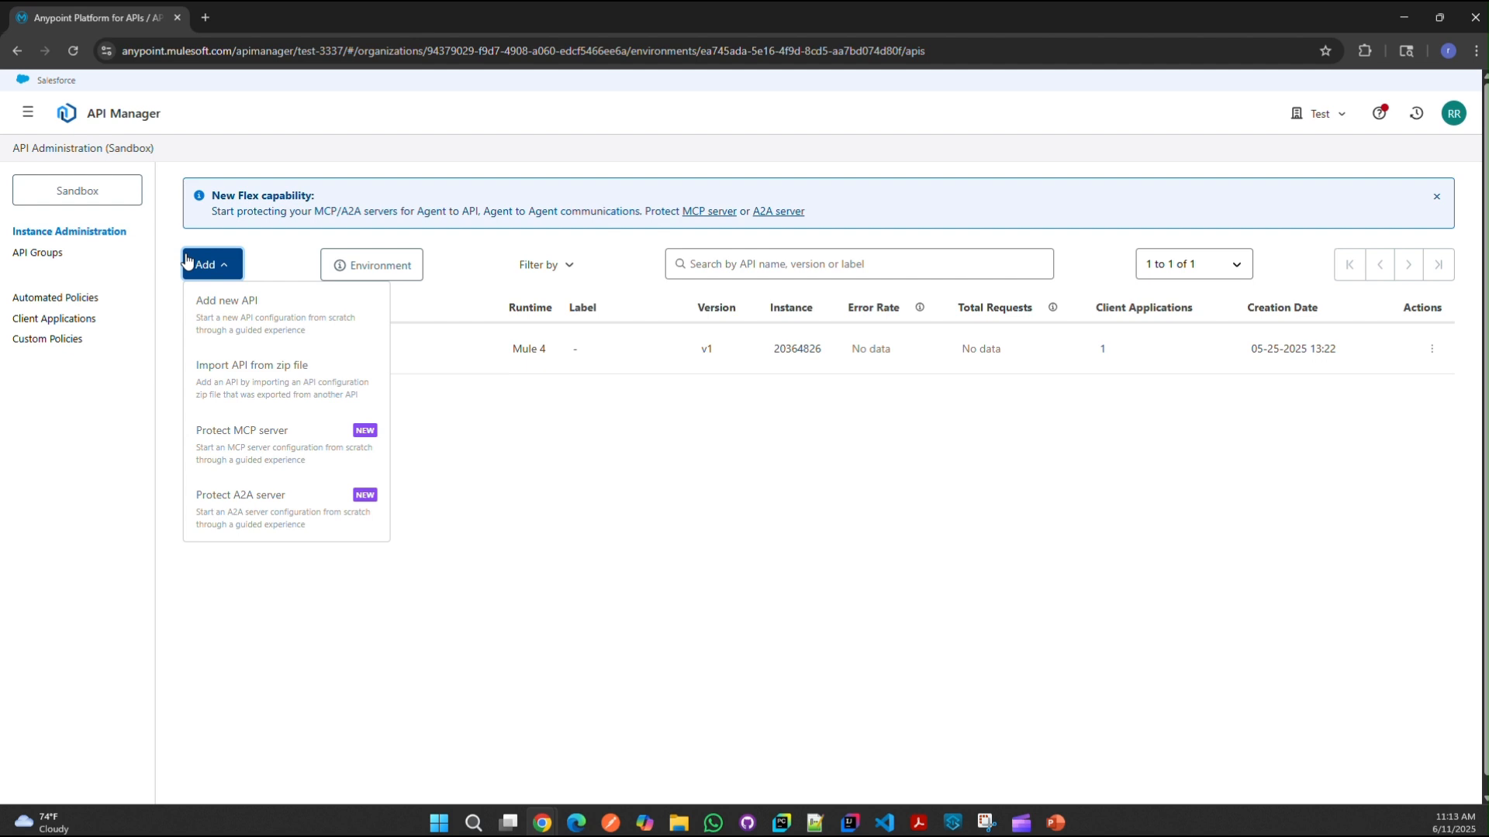
# Step: Start a new API instance with Mule Gateway as the runtime
pyautogui.click(250, 321)
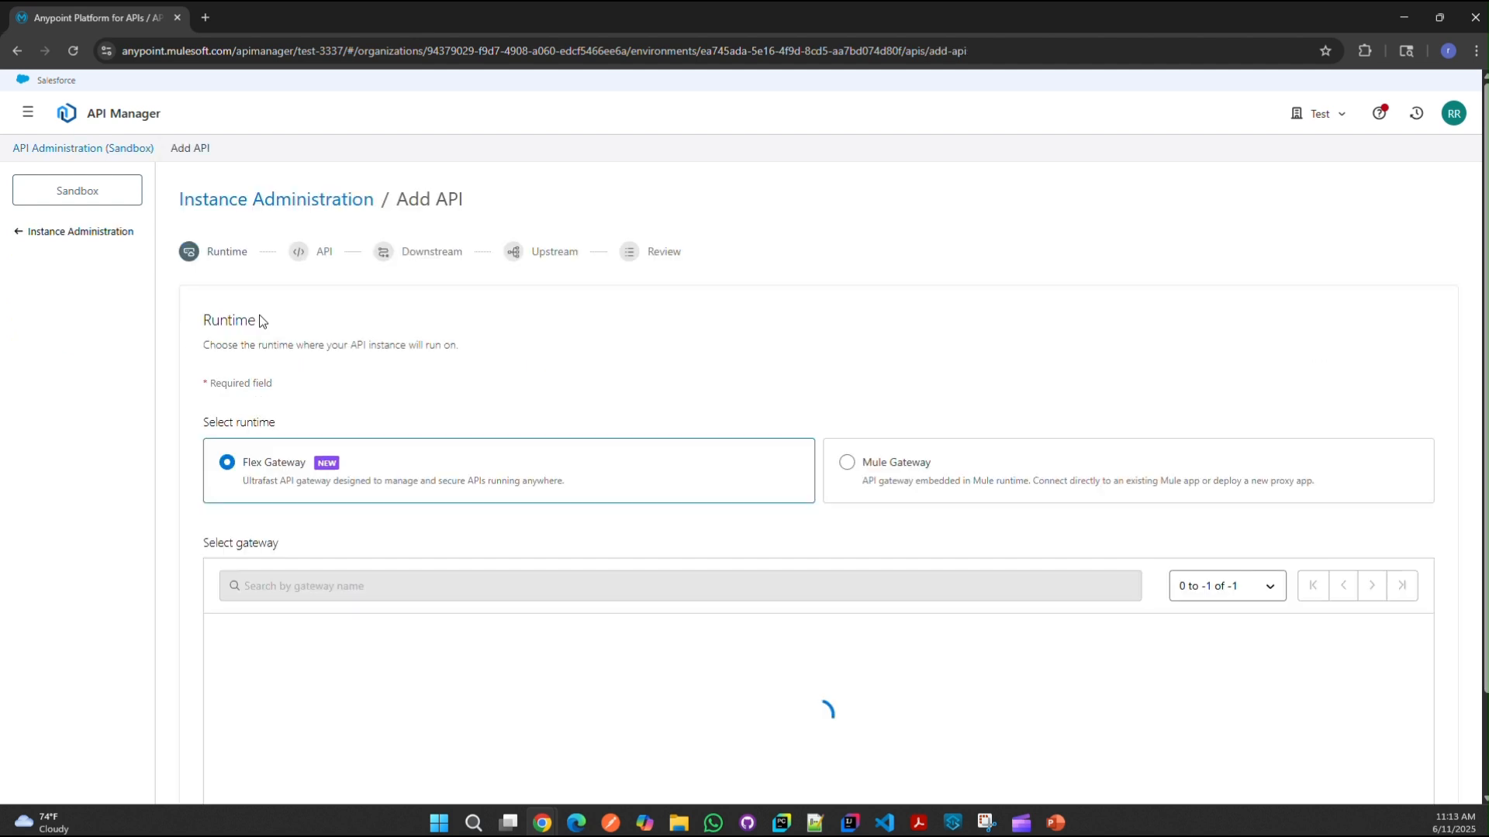
pyautogui.scroll(-2, 416, 358)
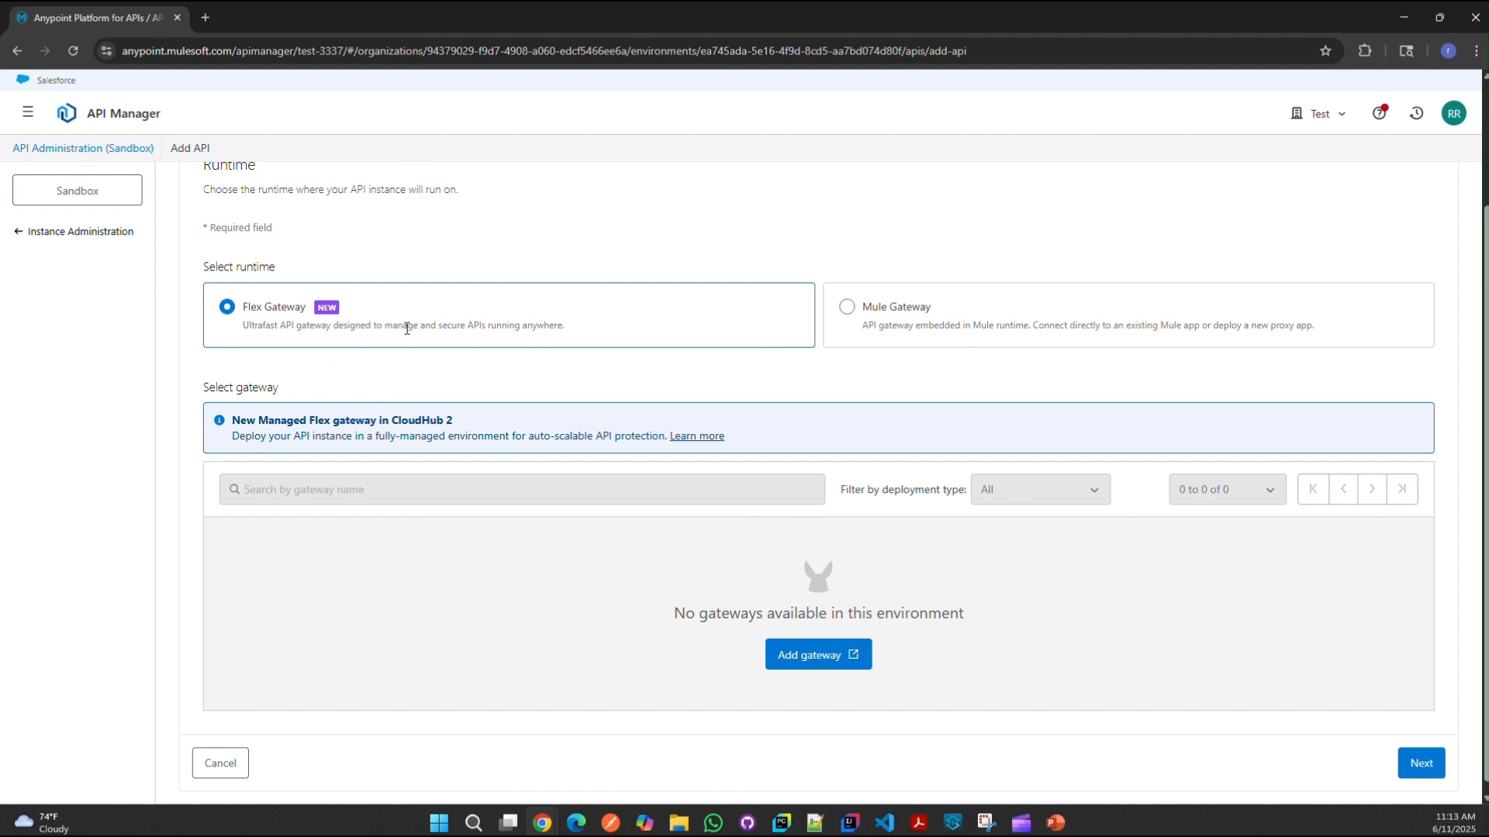
pyautogui.click(861, 323)
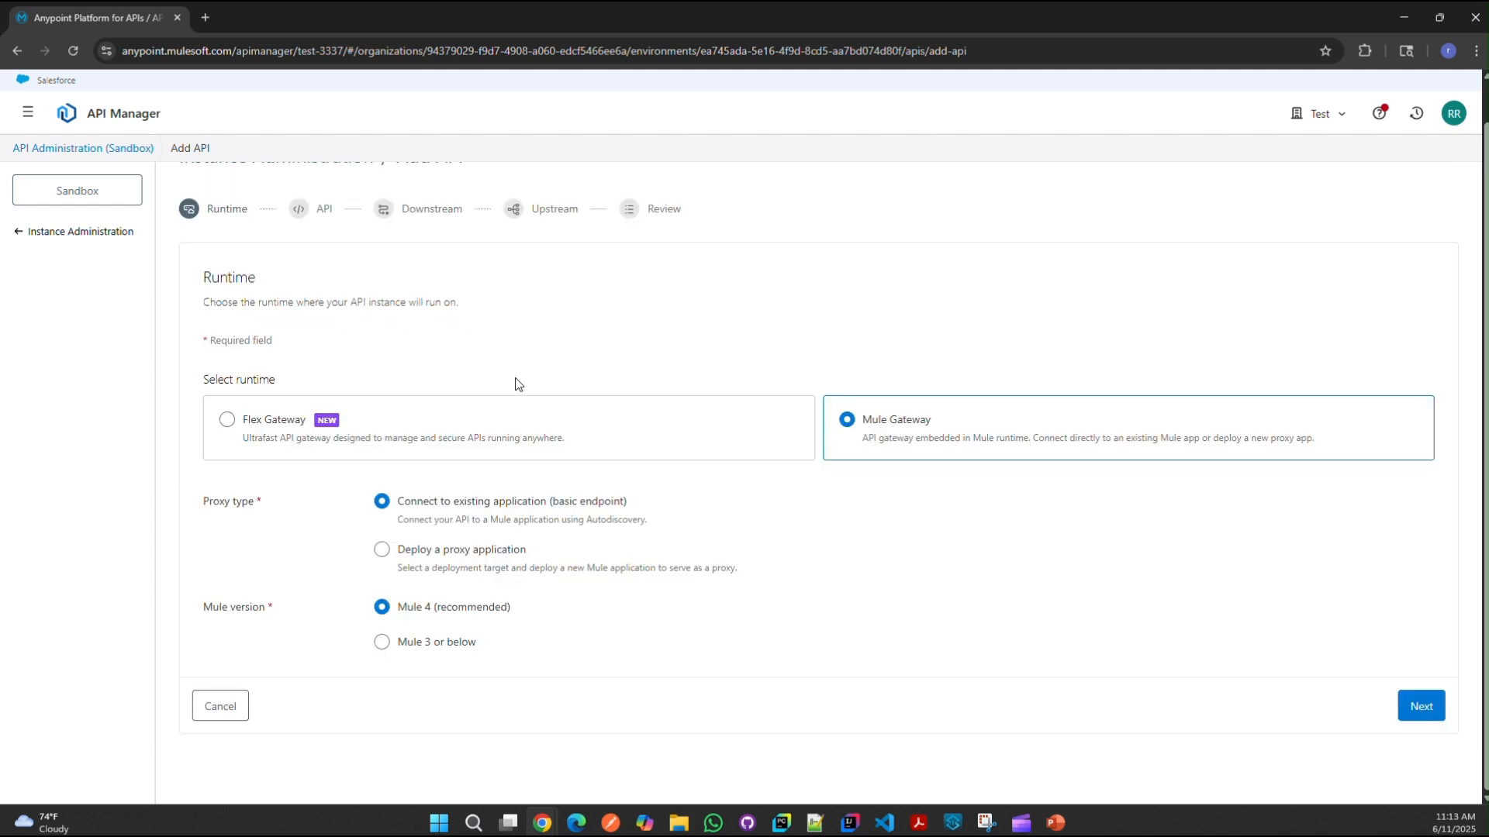
pyautogui.click(1440, 712)
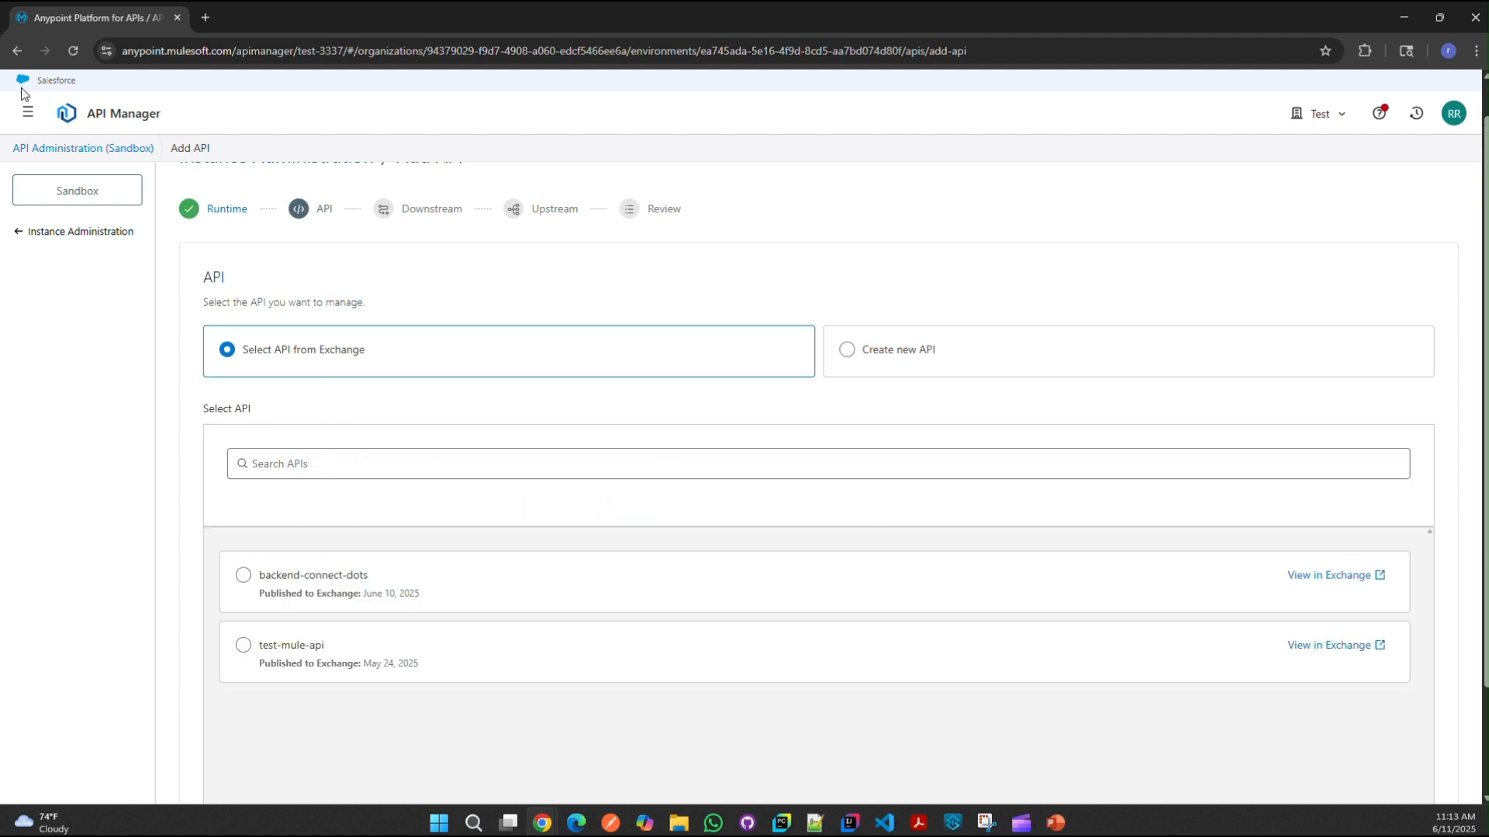
# Step: Select test-mule-api from Exchange as the API for the instance
pyautogui.click(28, 113)
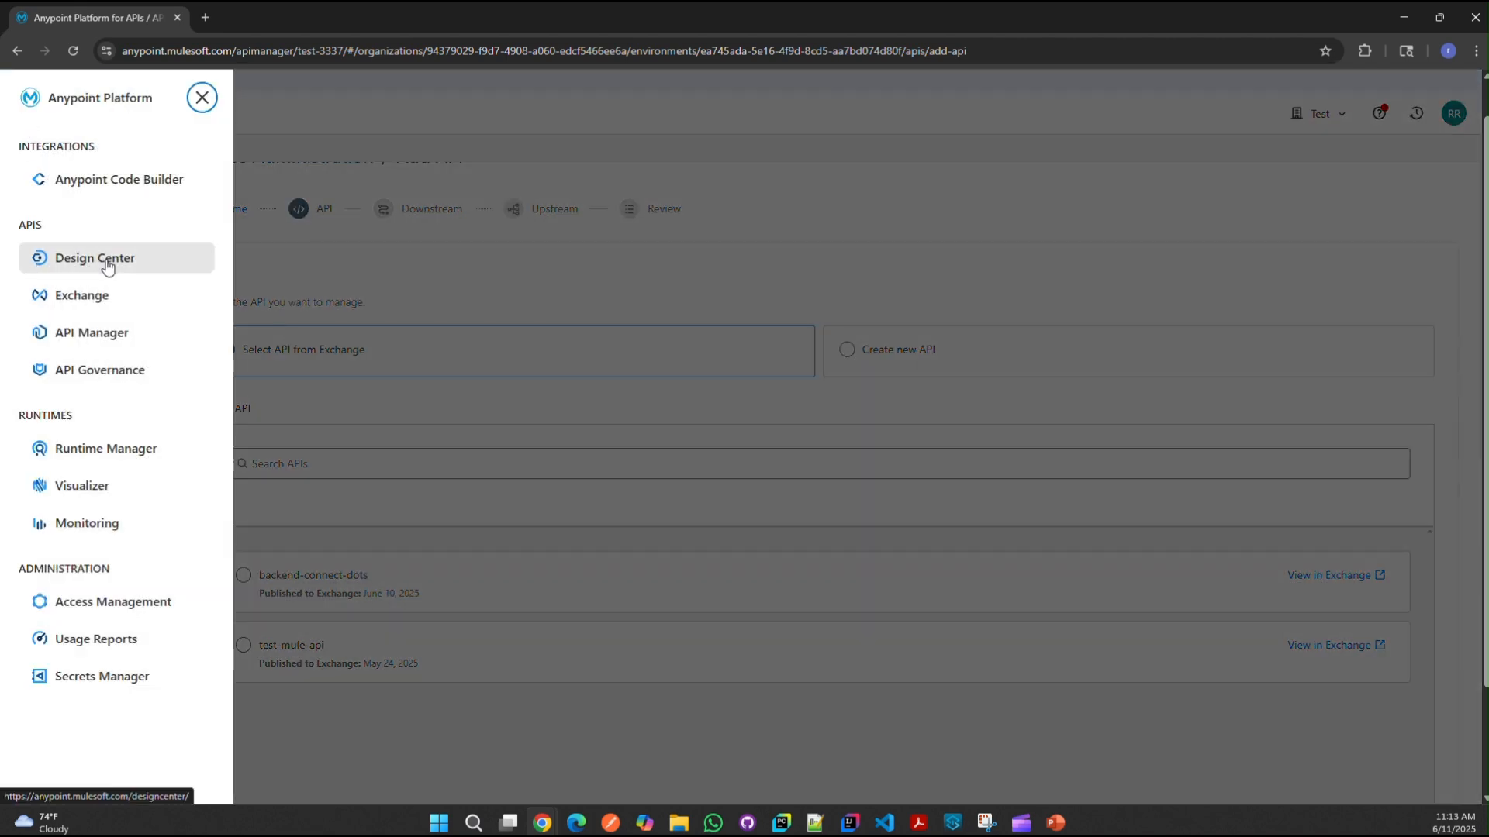
pyautogui.click(477, 296)
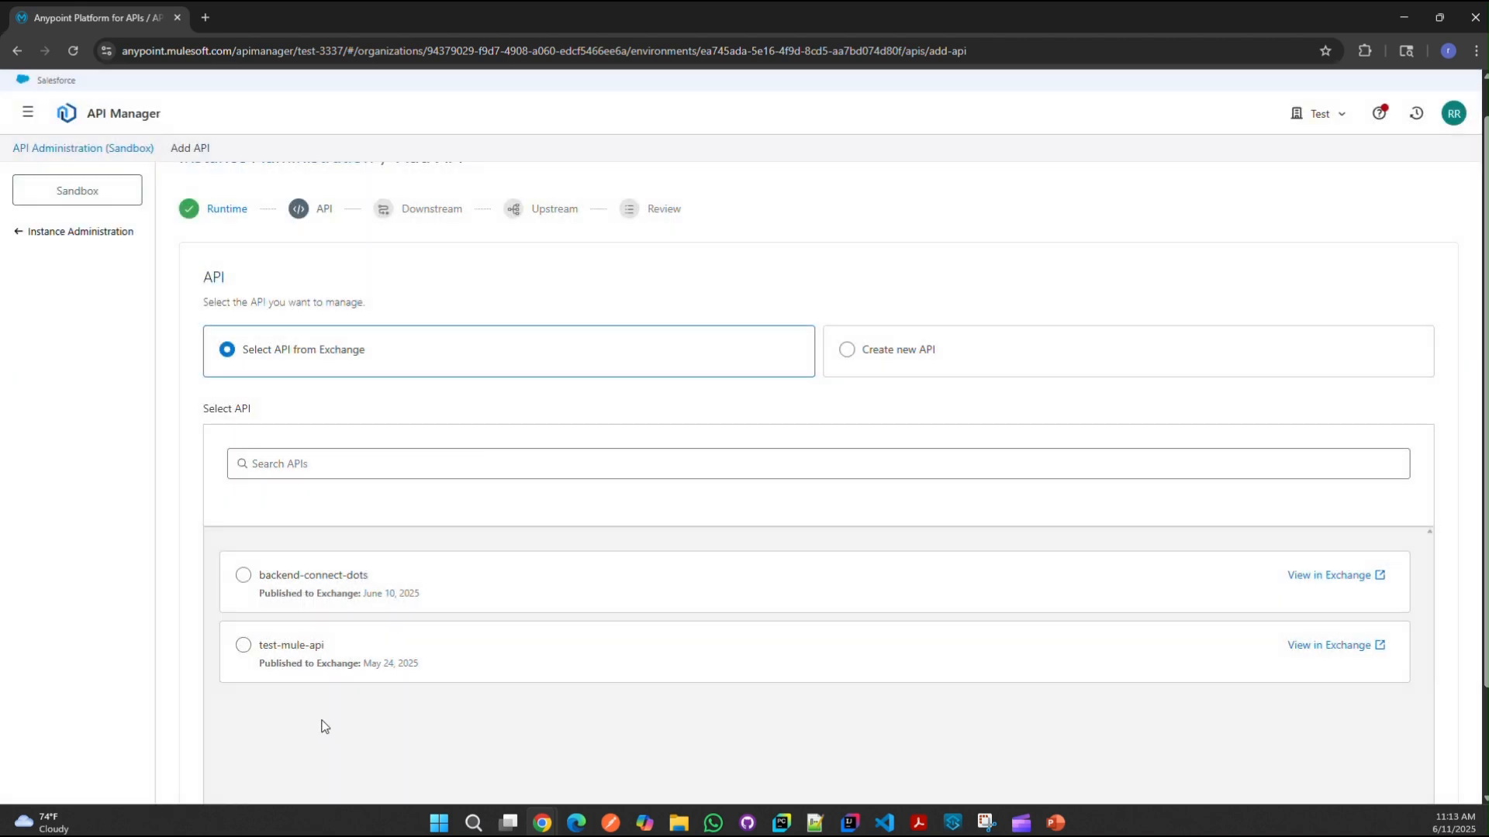
pyautogui.click(244, 646)
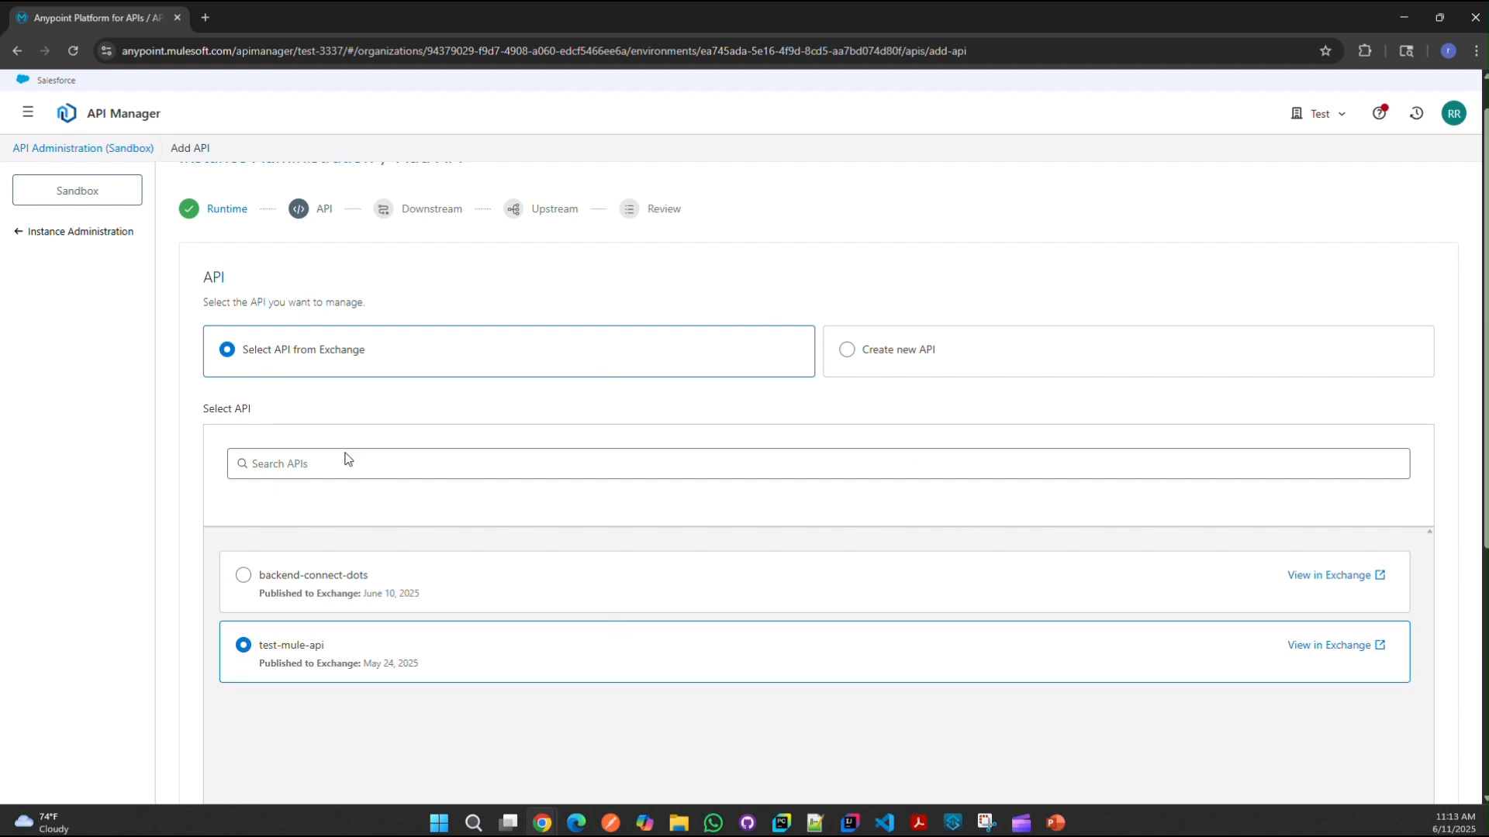
pyautogui.scroll(-5, 748, 442)
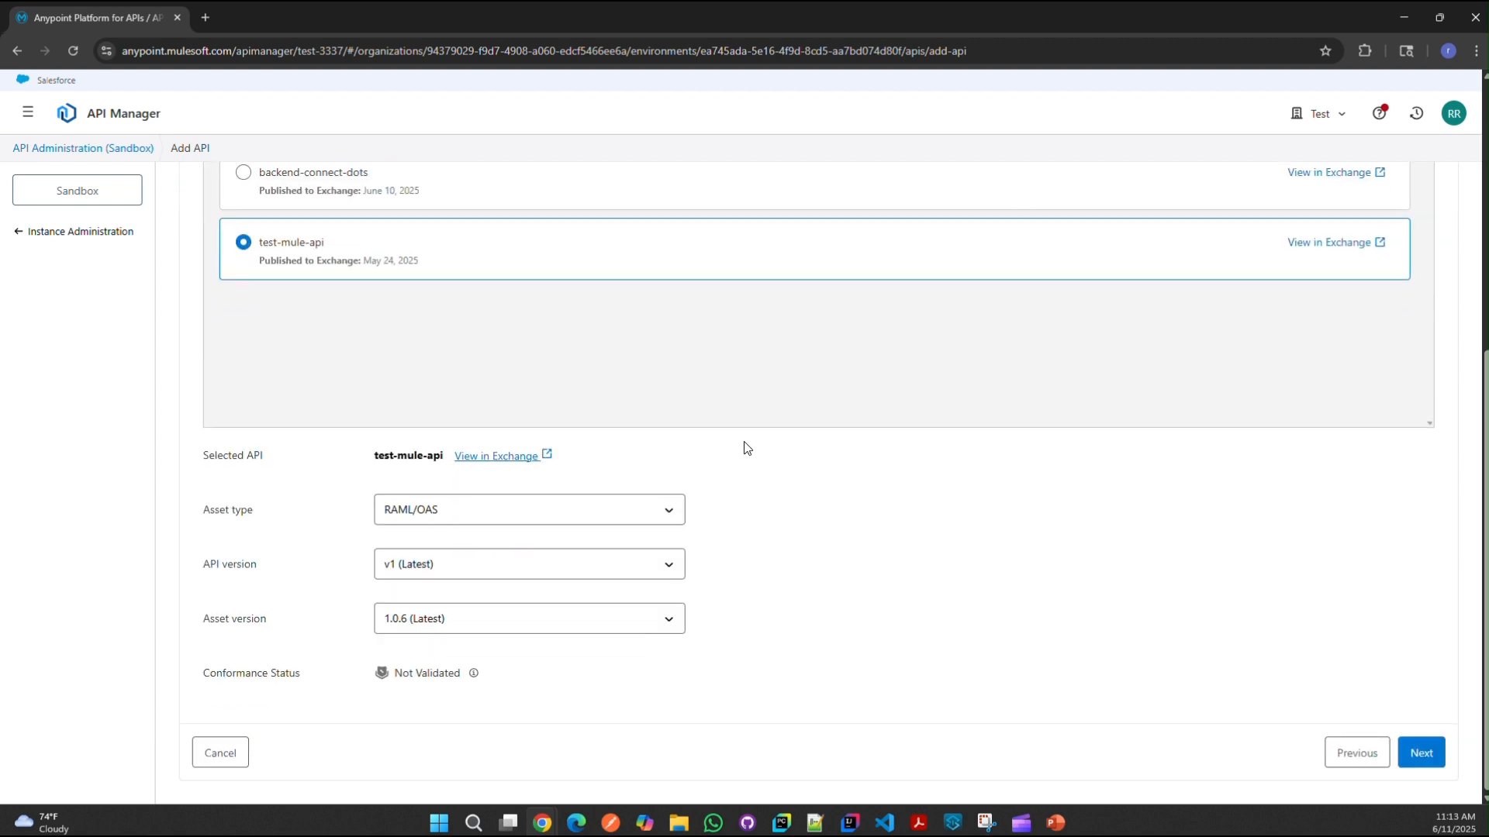
pyautogui.scroll(5, 1332, 697)
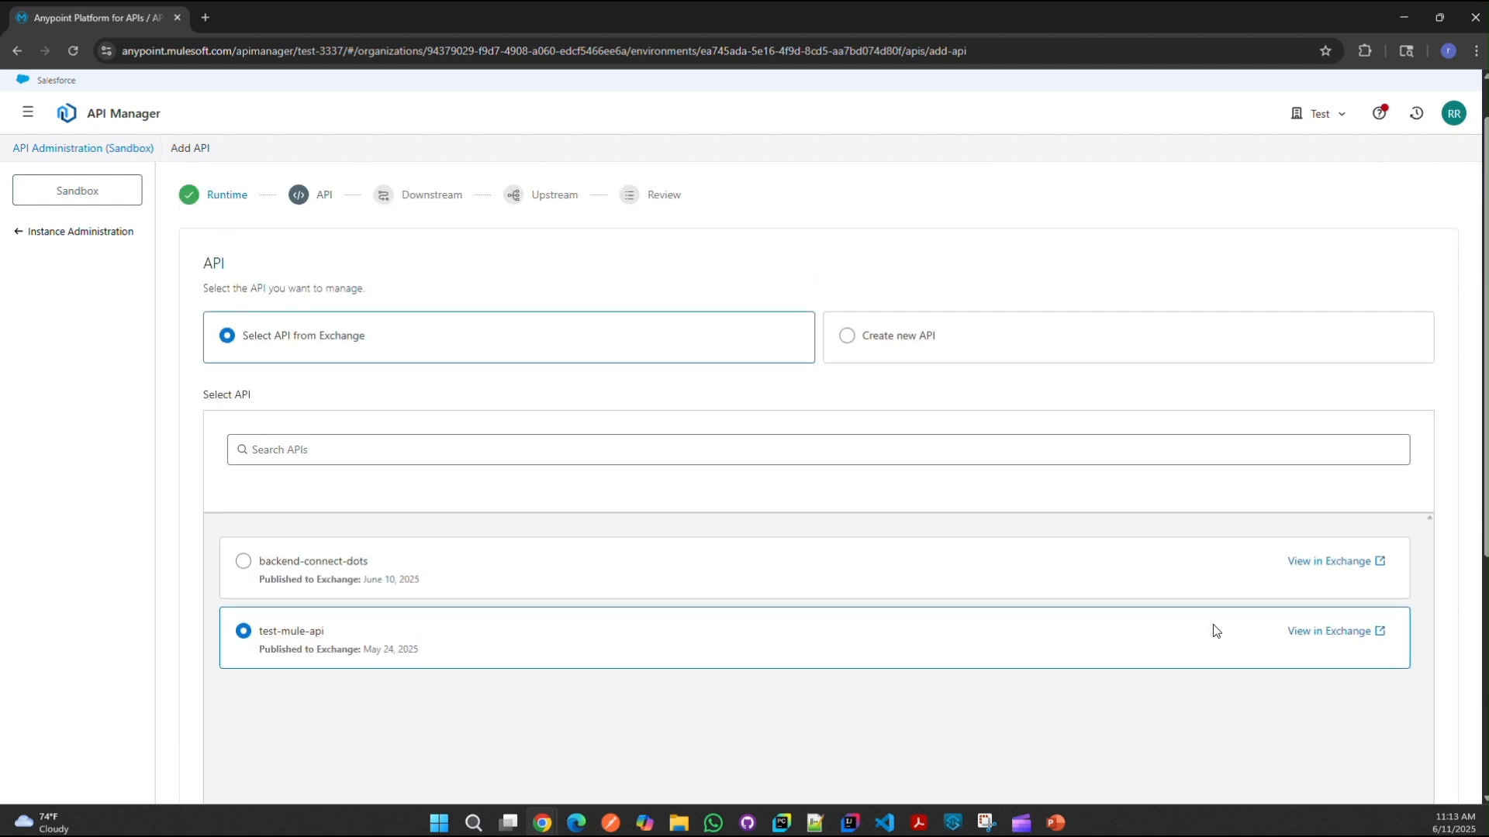
pyautogui.scroll(-3, 838, 438)
pyautogui.scroll(-2, 1249, 574)
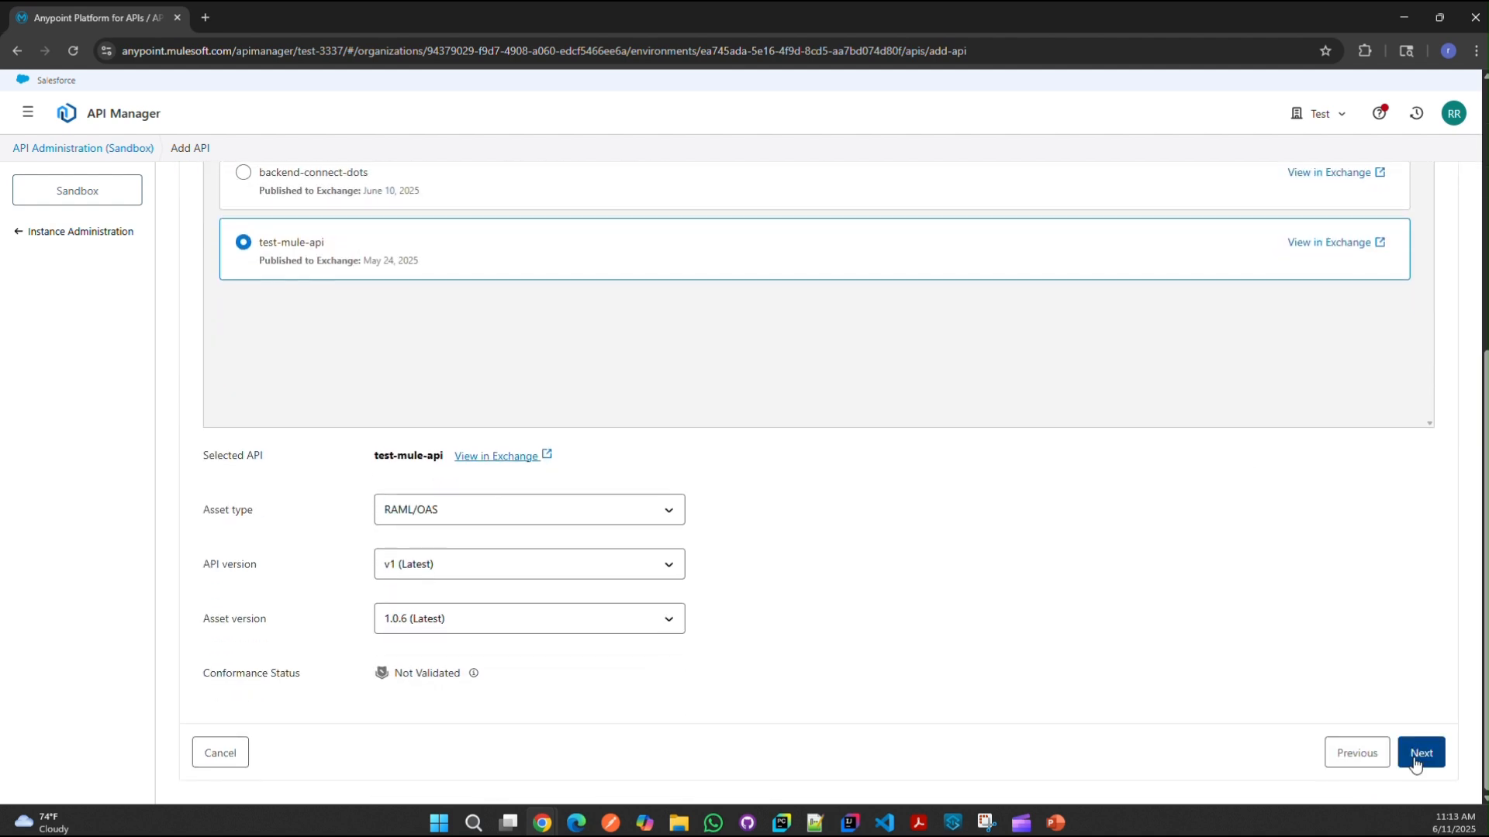
pyautogui.click(1421, 754)
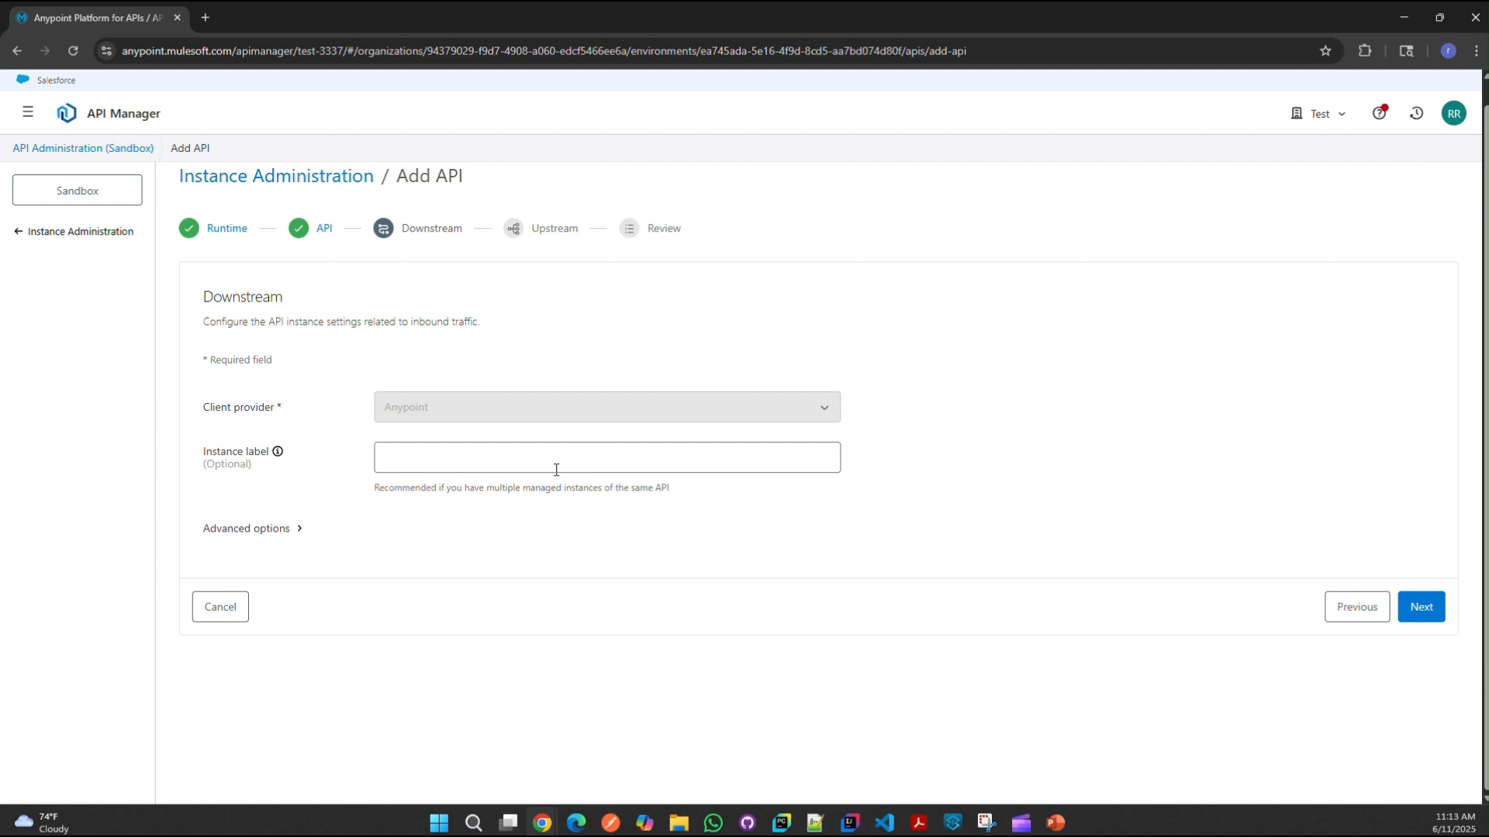
pyautogui.click(1434, 615)
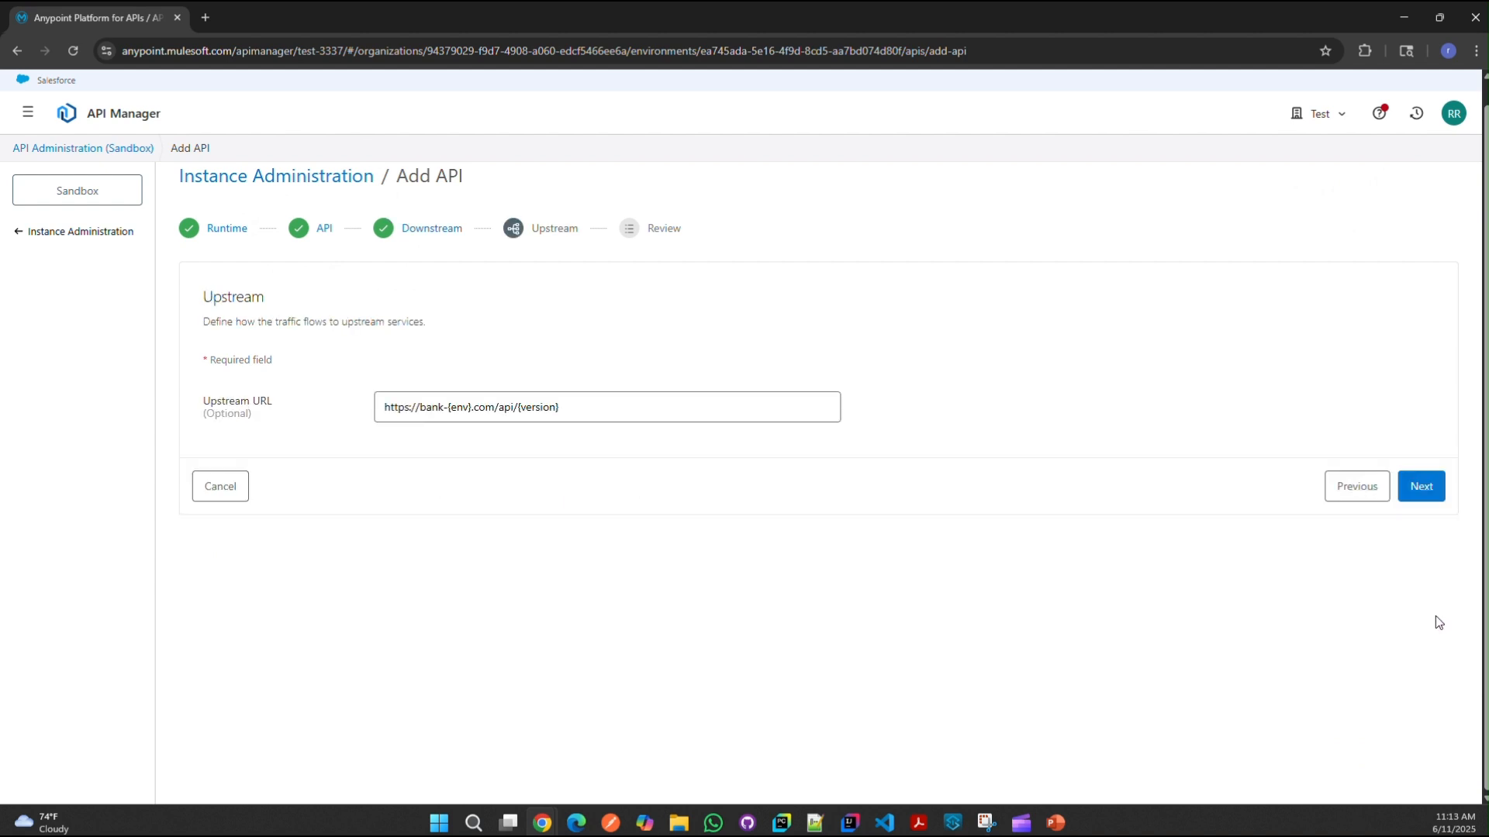
pyautogui.click(605, 420)
pyautogui.hotkey('ctrl', 'a')
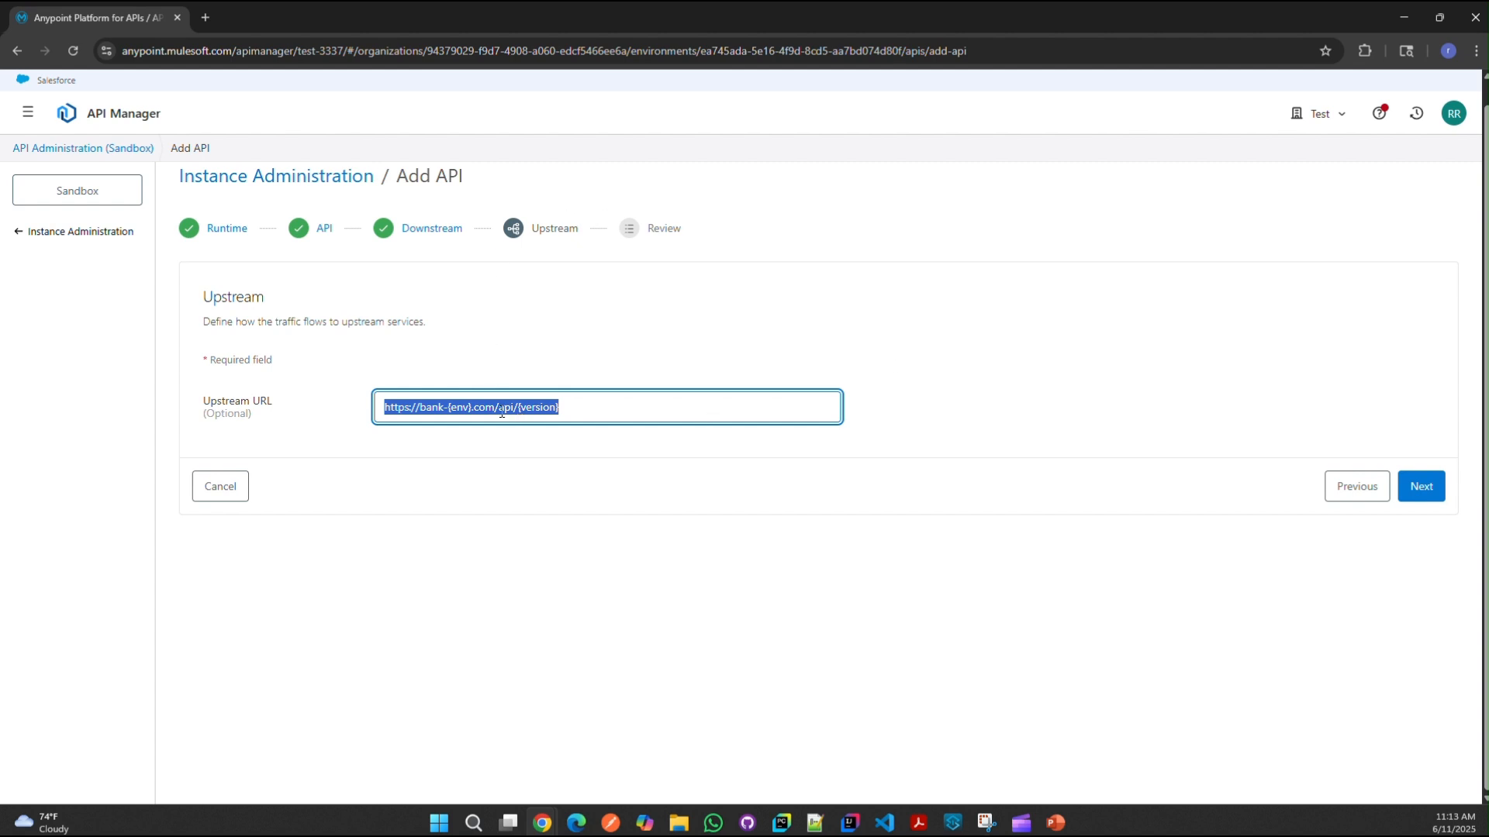
pyautogui.click(755, 409)
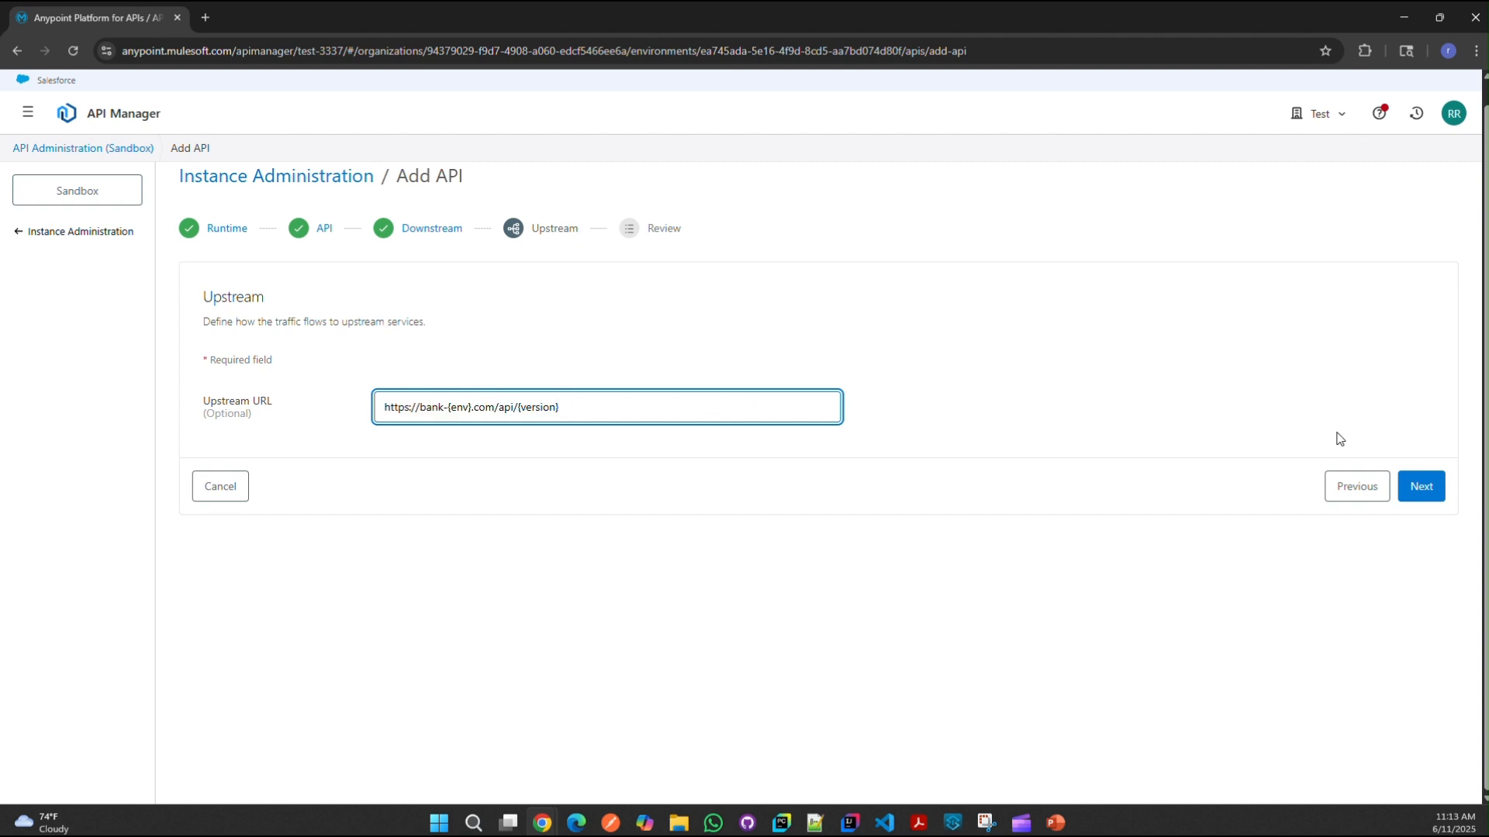
pyautogui.click(1419, 486)
pyautogui.scroll(-2, 791, 425)
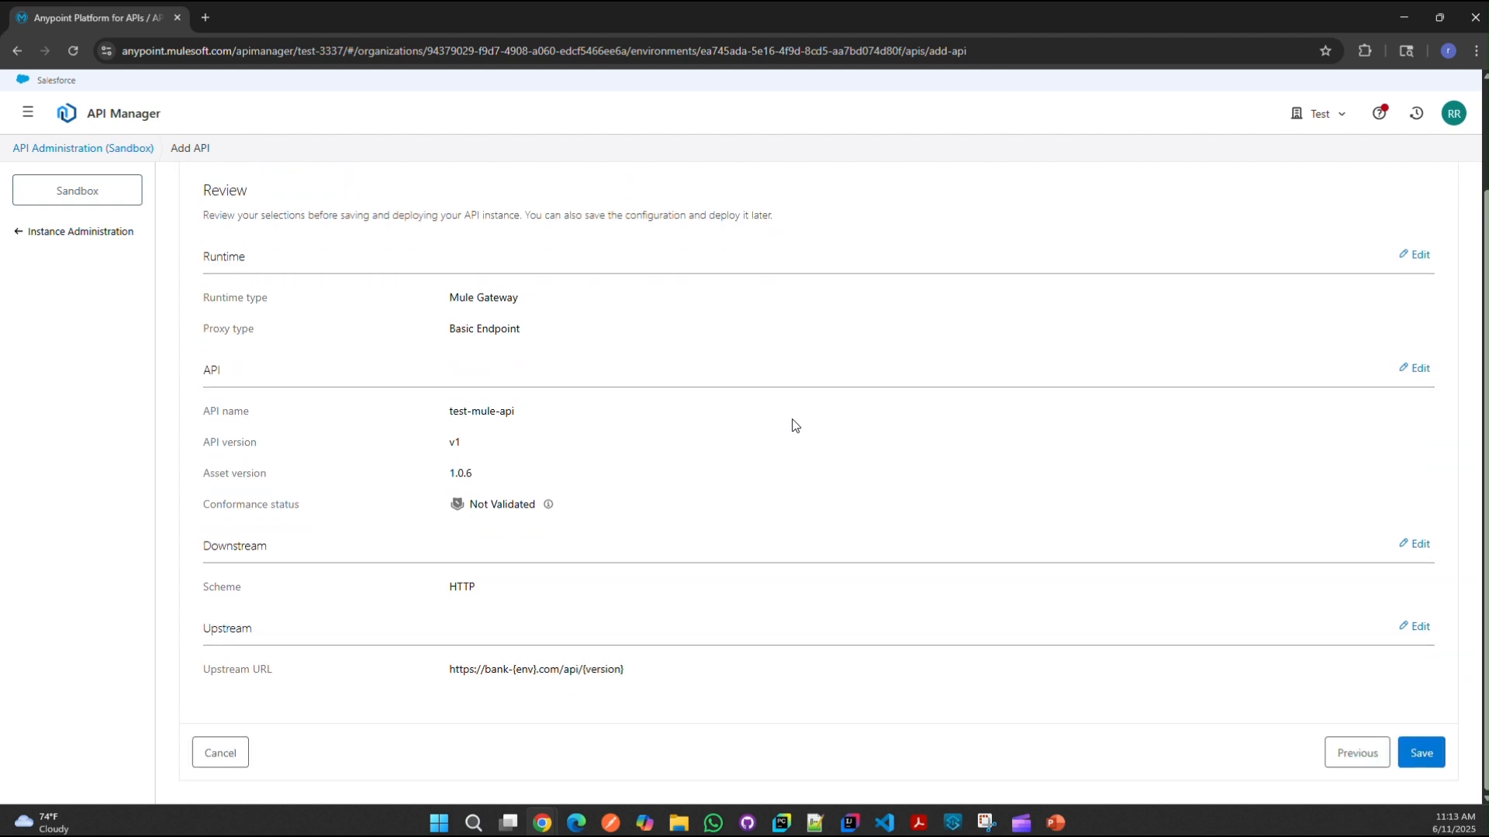
pyautogui.click(1415, 750)
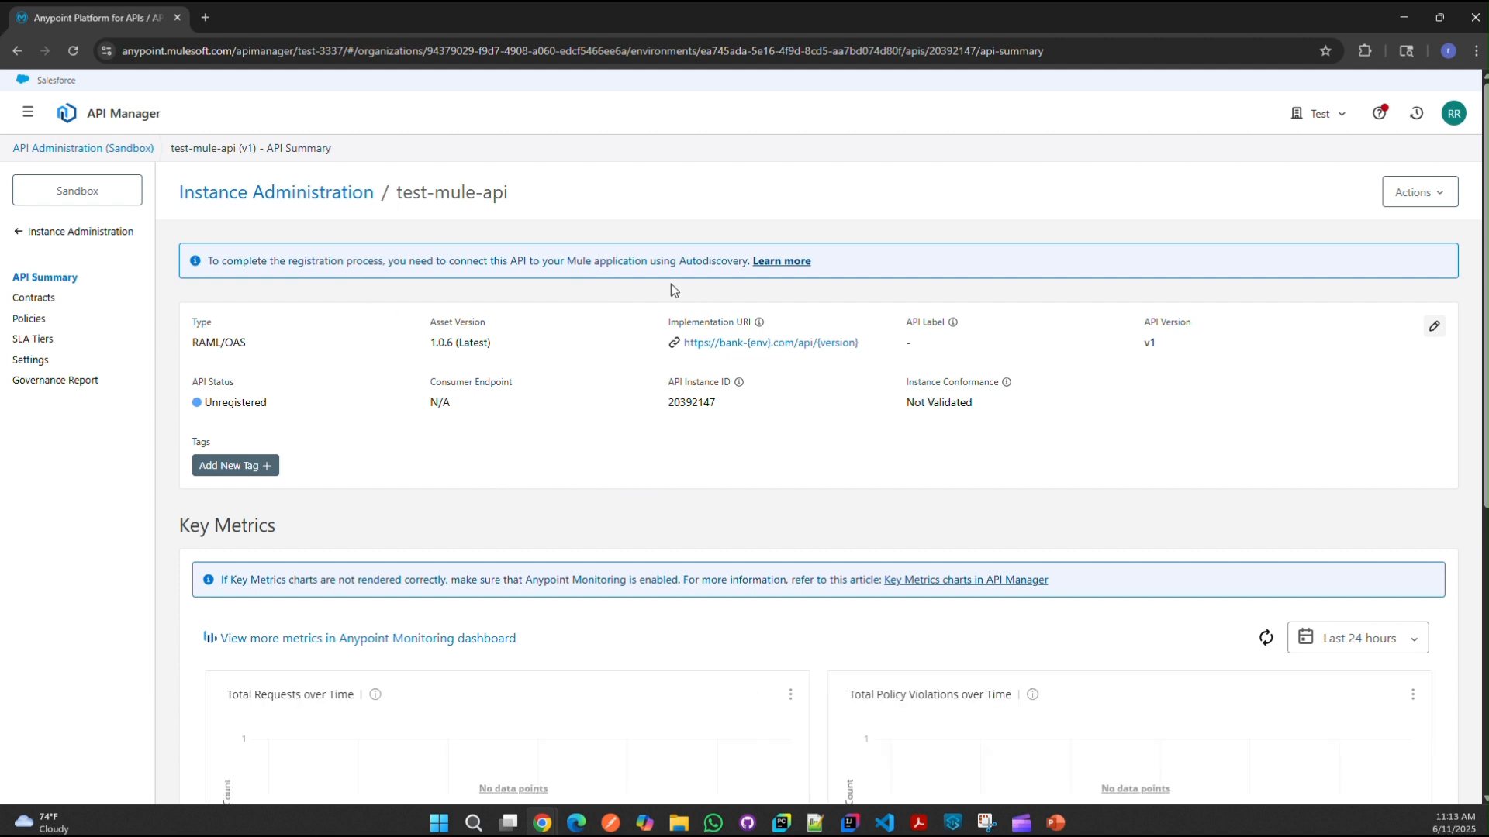
# Step: Select API Instance ID 20392147 on the test-mule-api summary, glancing over the empty Key Metrics
pyautogui.moveTo(397, 192); pyautogui.dragTo(520, 196)
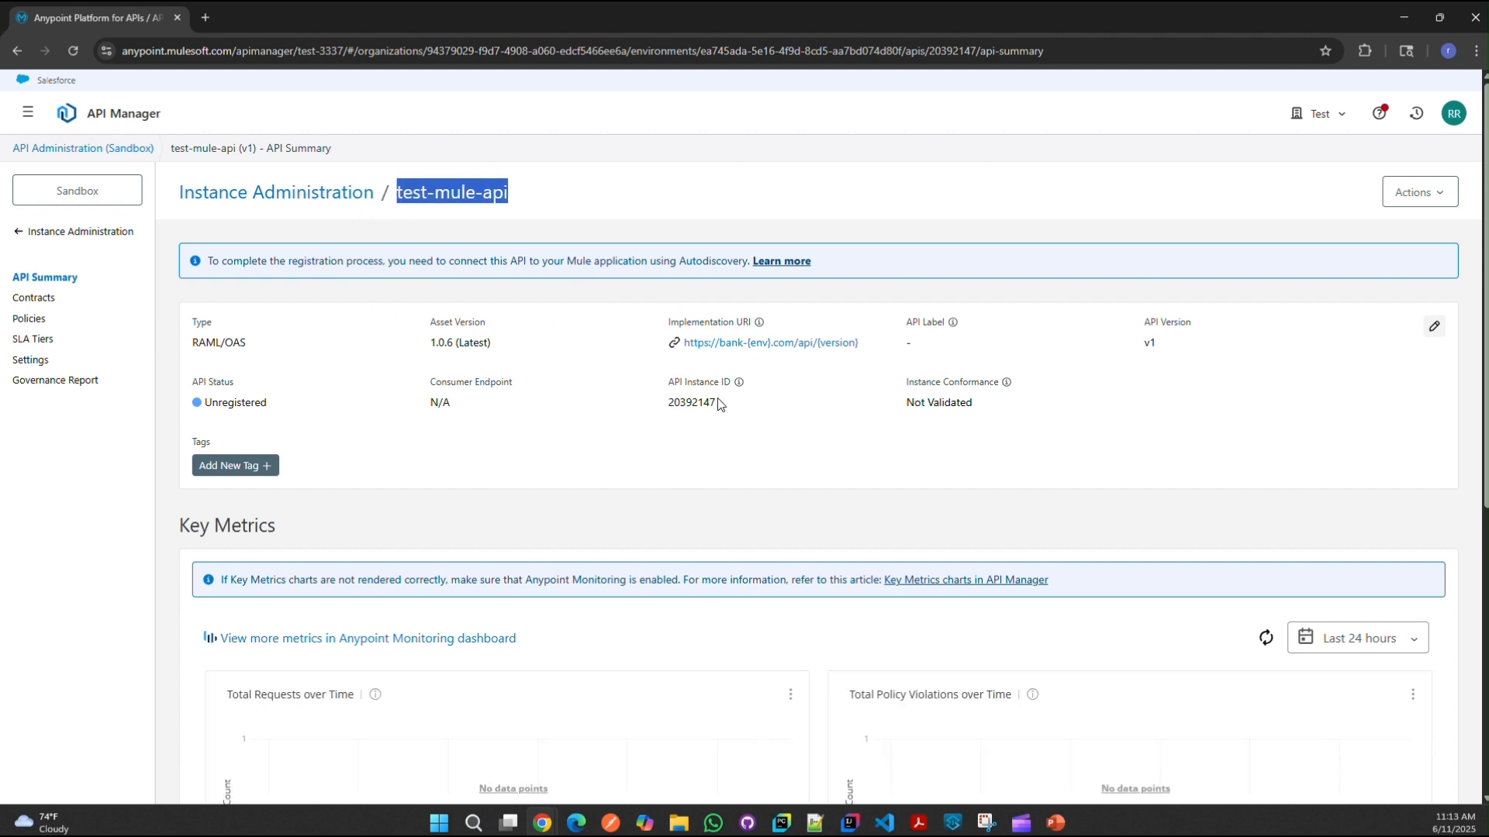
pyautogui.doubleClick(675, 403)
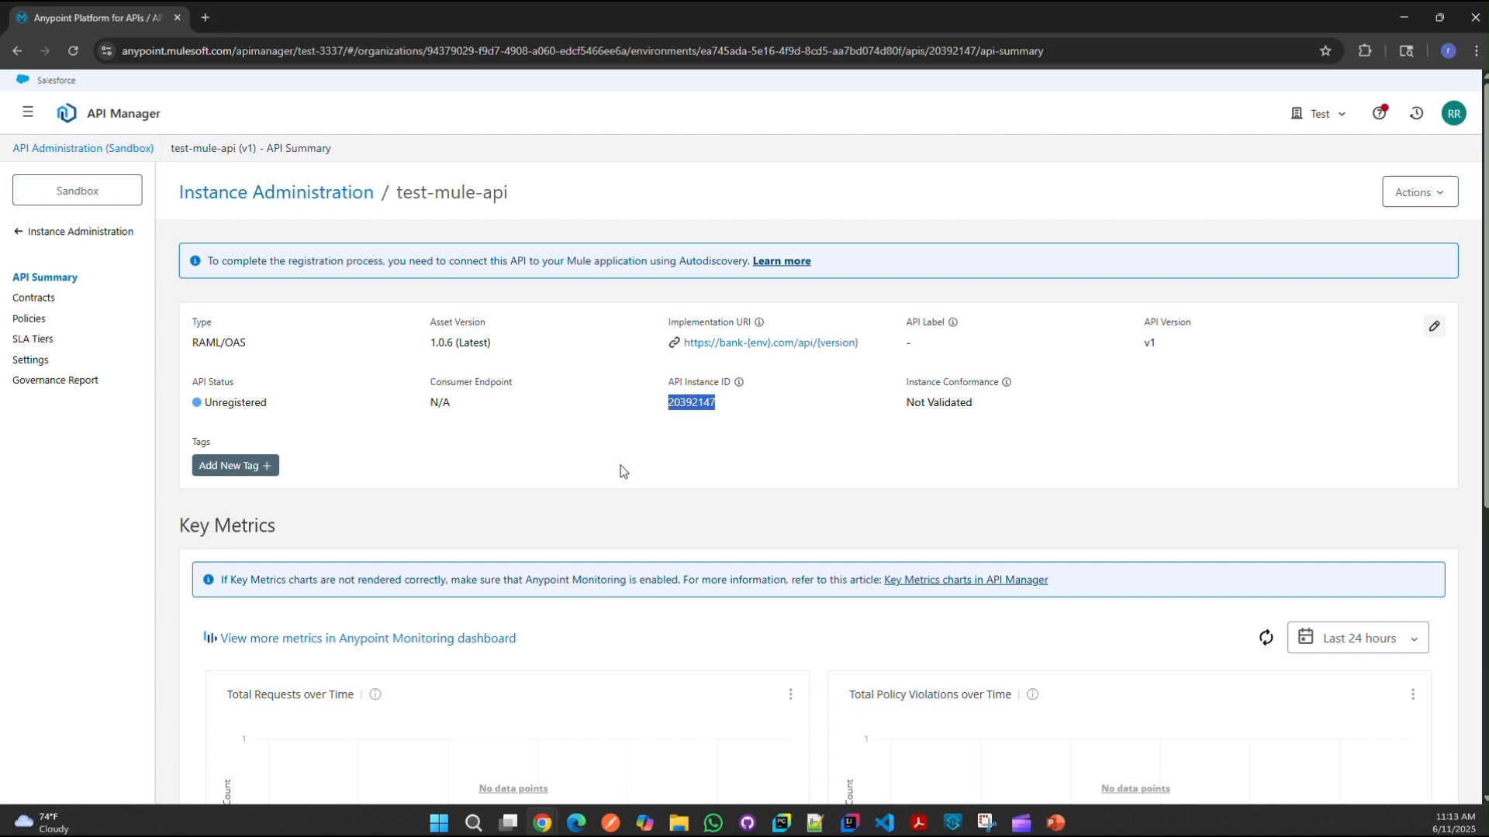
pyautogui.scroll(-6, 623, 471)
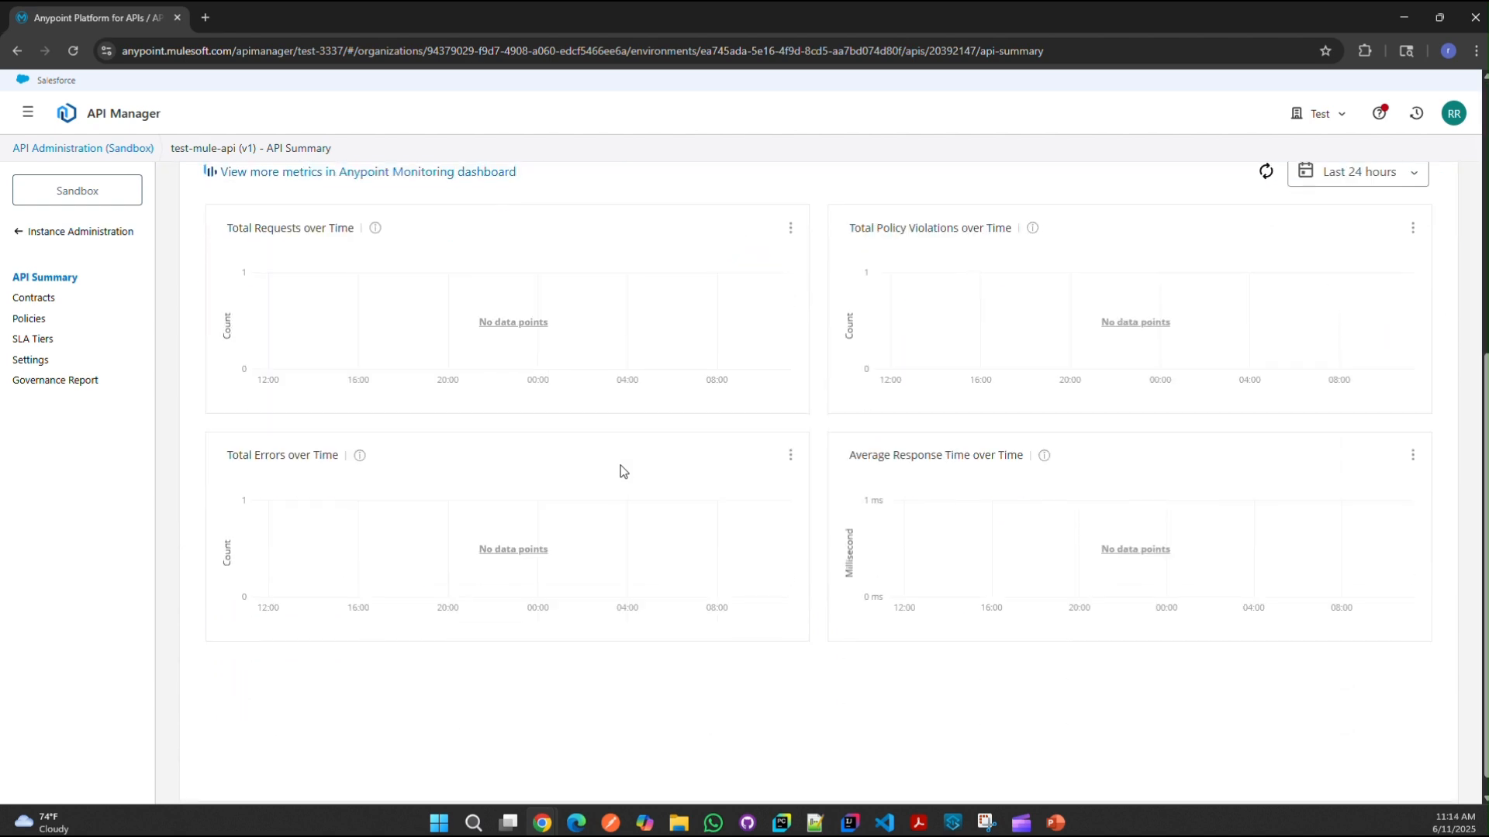
pyautogui.scroll(6, 622, 468)
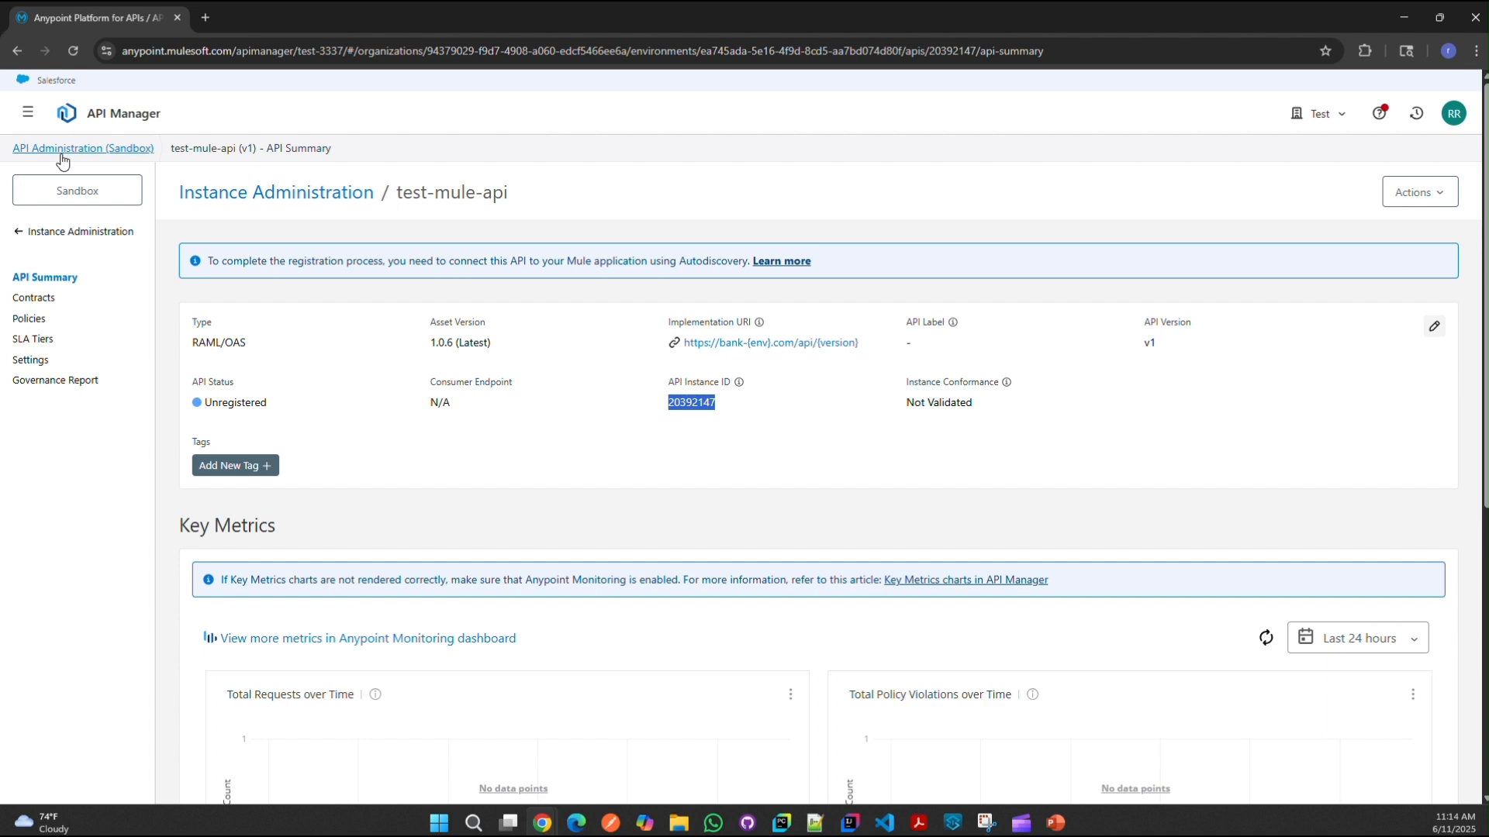
pyautogui.doubleClick(690, 402)
# Step: In Studio's Global Elements, inspect the API Autodiscovery API Id field showing ${api.id}
pyautogui.click(945, 827)
pyautogui.click(403, 401)
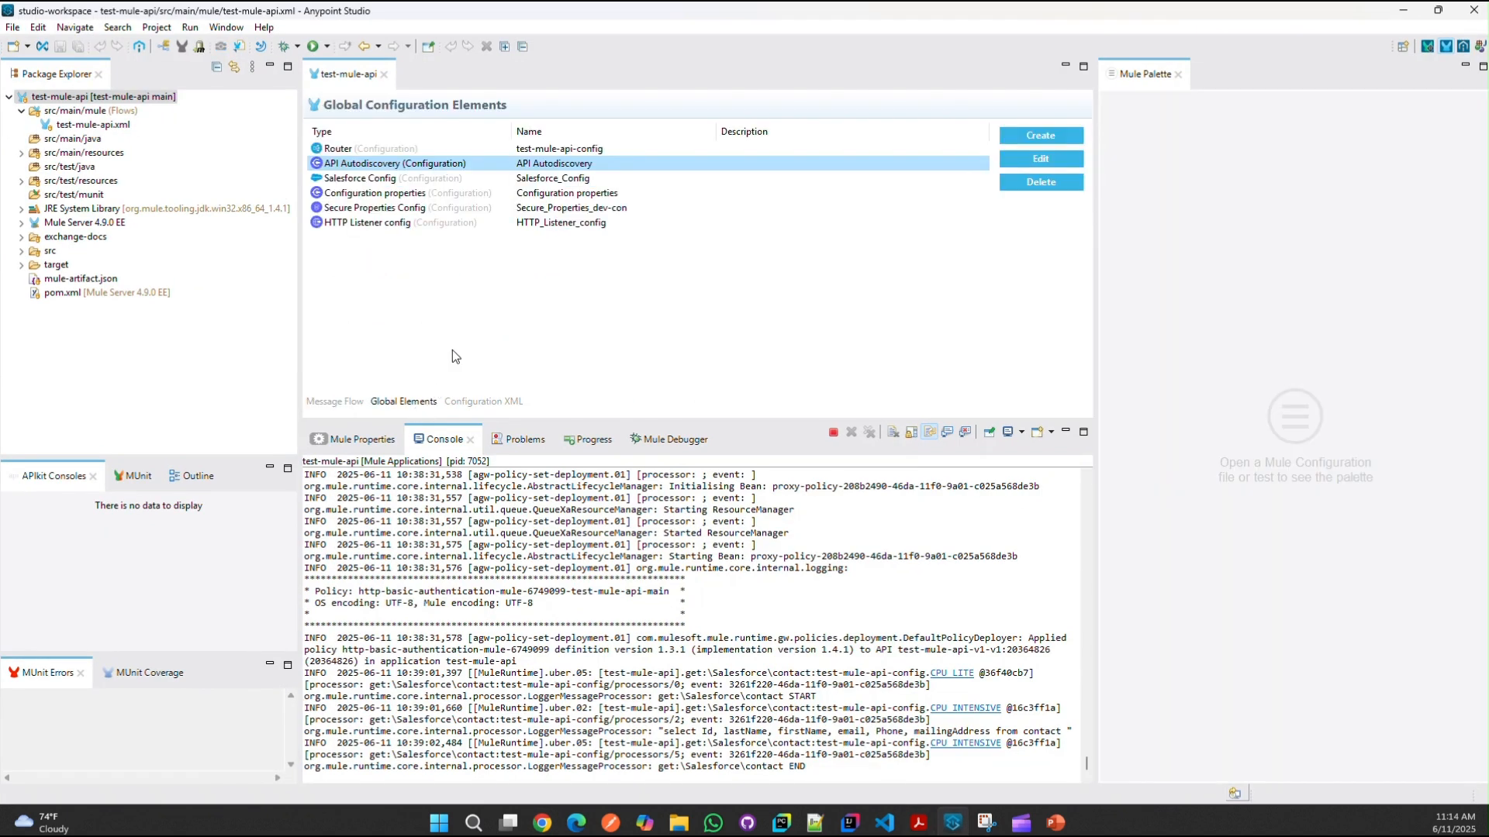
pyautogui.doubleClick(512, 167)
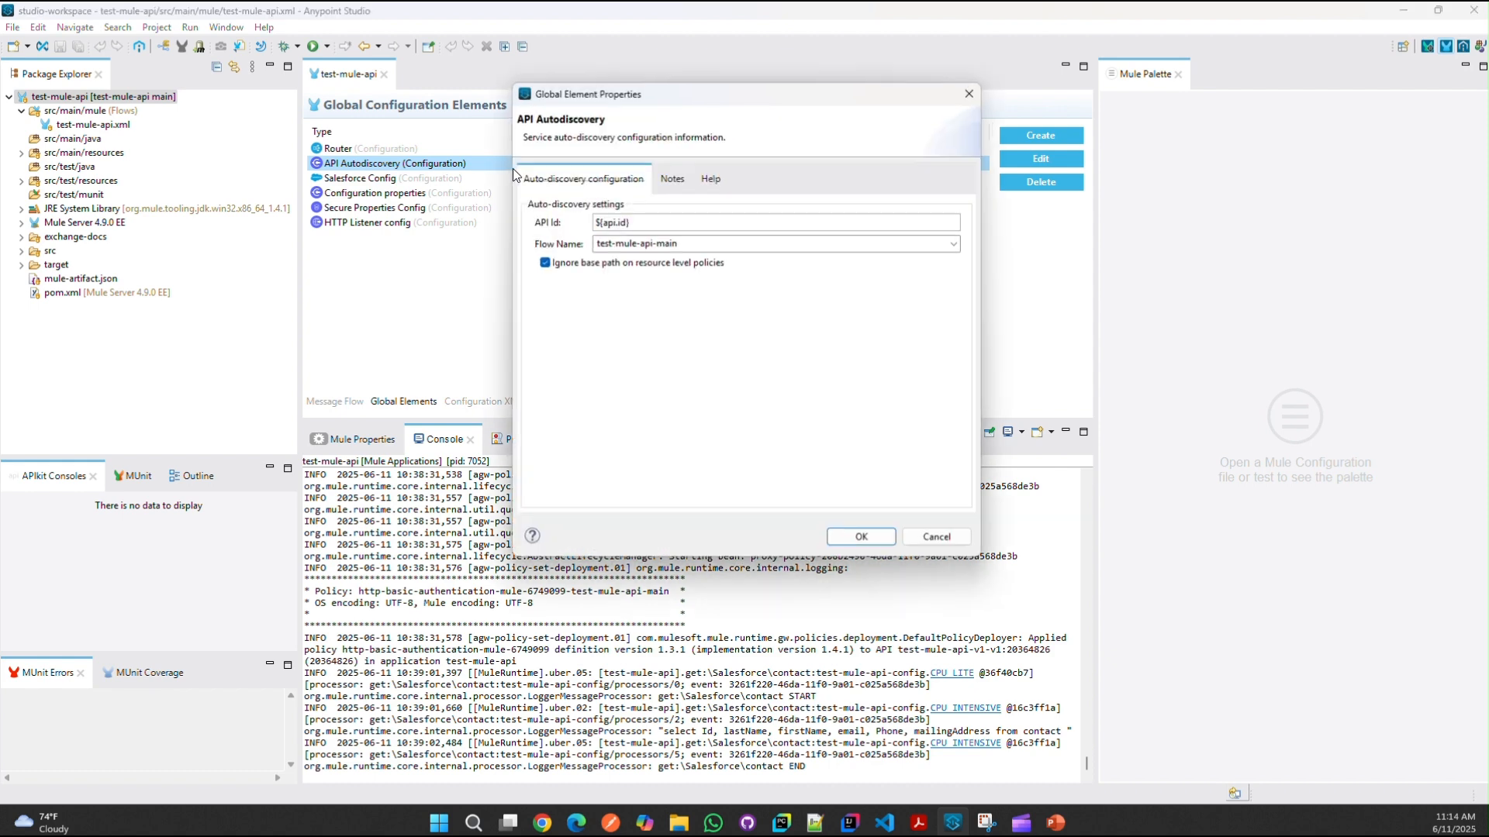
pyautogui.press('Tab')
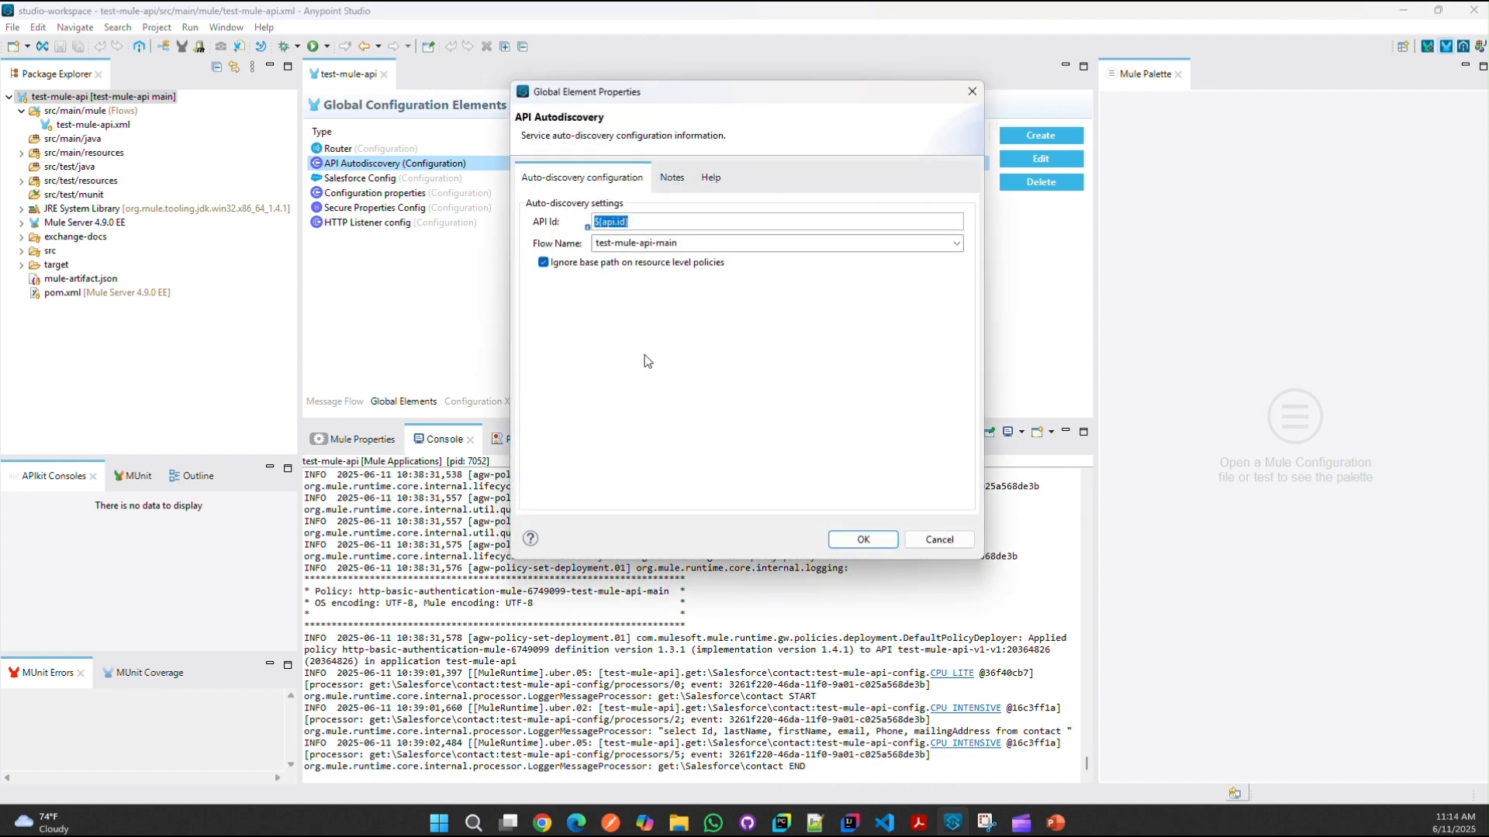
pyautogui.click(983, 94)
# Step: Back in API Manager, select the API Instance ID 20392147
pyautogui.click(1411, 16)
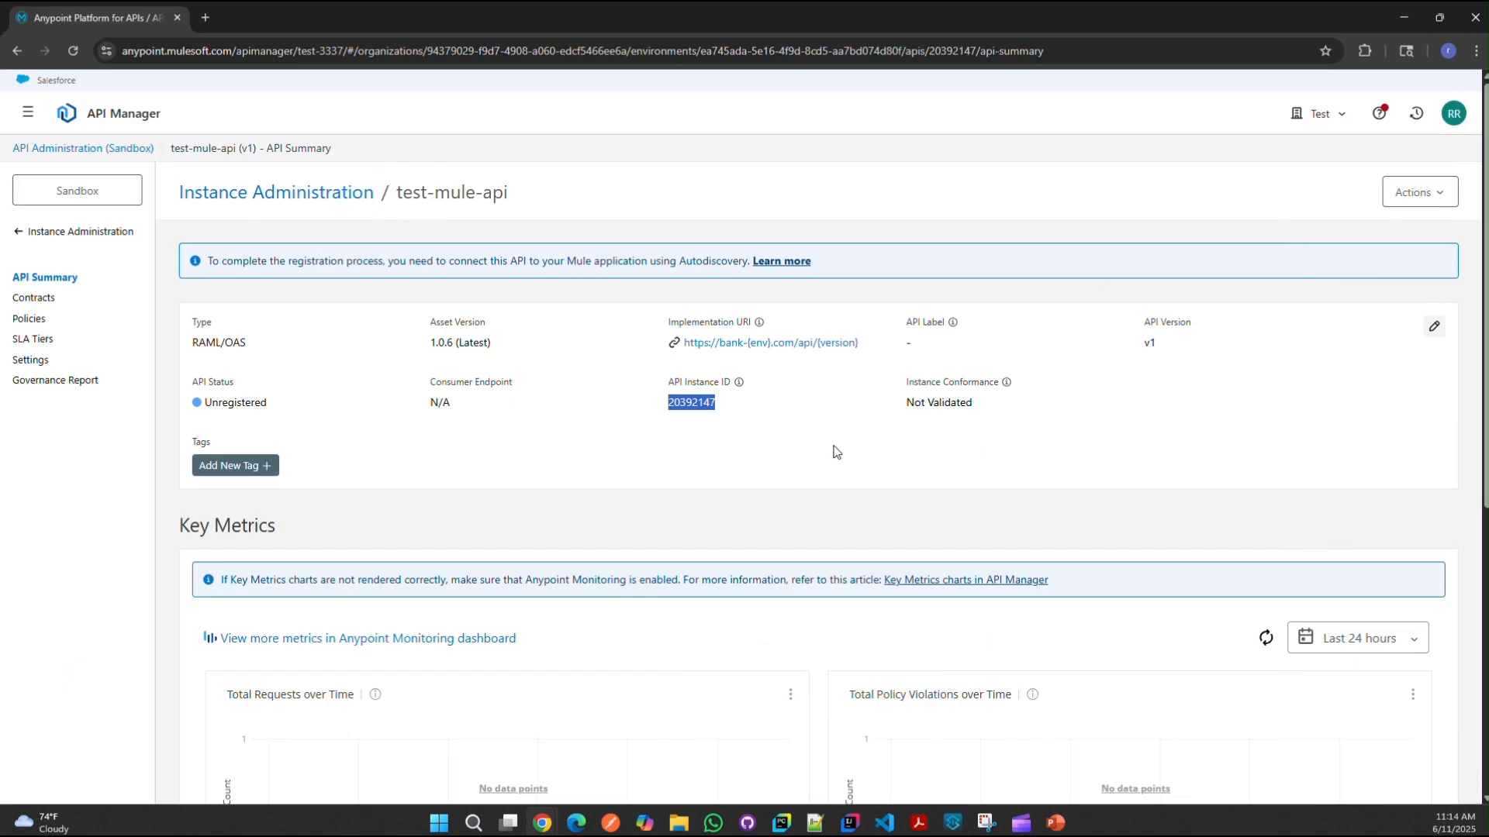
pyautogui.doubleClick(698, 399)
pyautogui.doubleClick(681, 405)
pyautogui.doubleClick(697, 408)
# Step: Go to the test-mule-api Policies page and start adding a policy
pyautogui.click(35, 298)
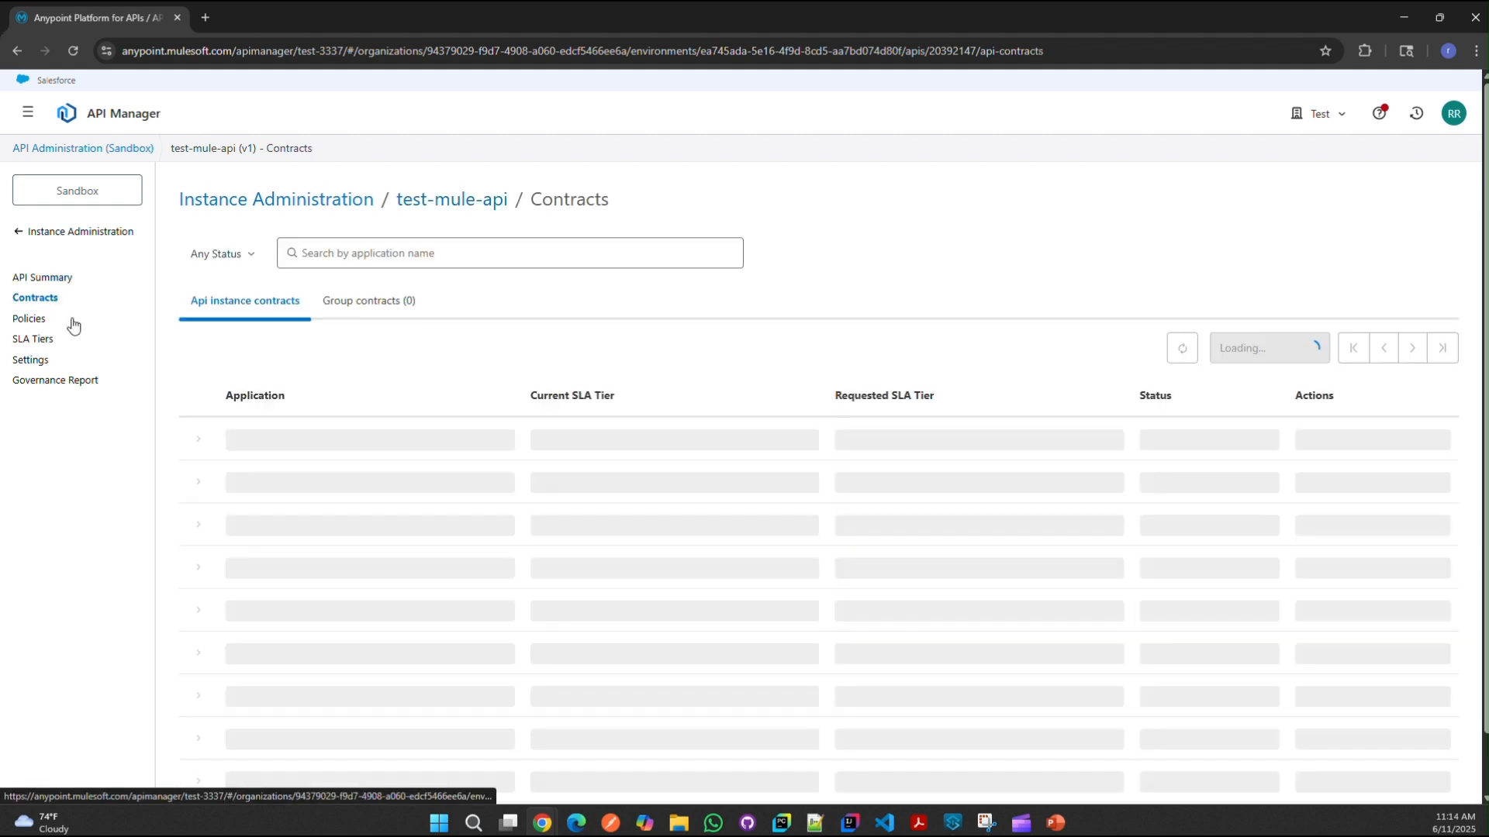
pyautogui.click(39, 318)
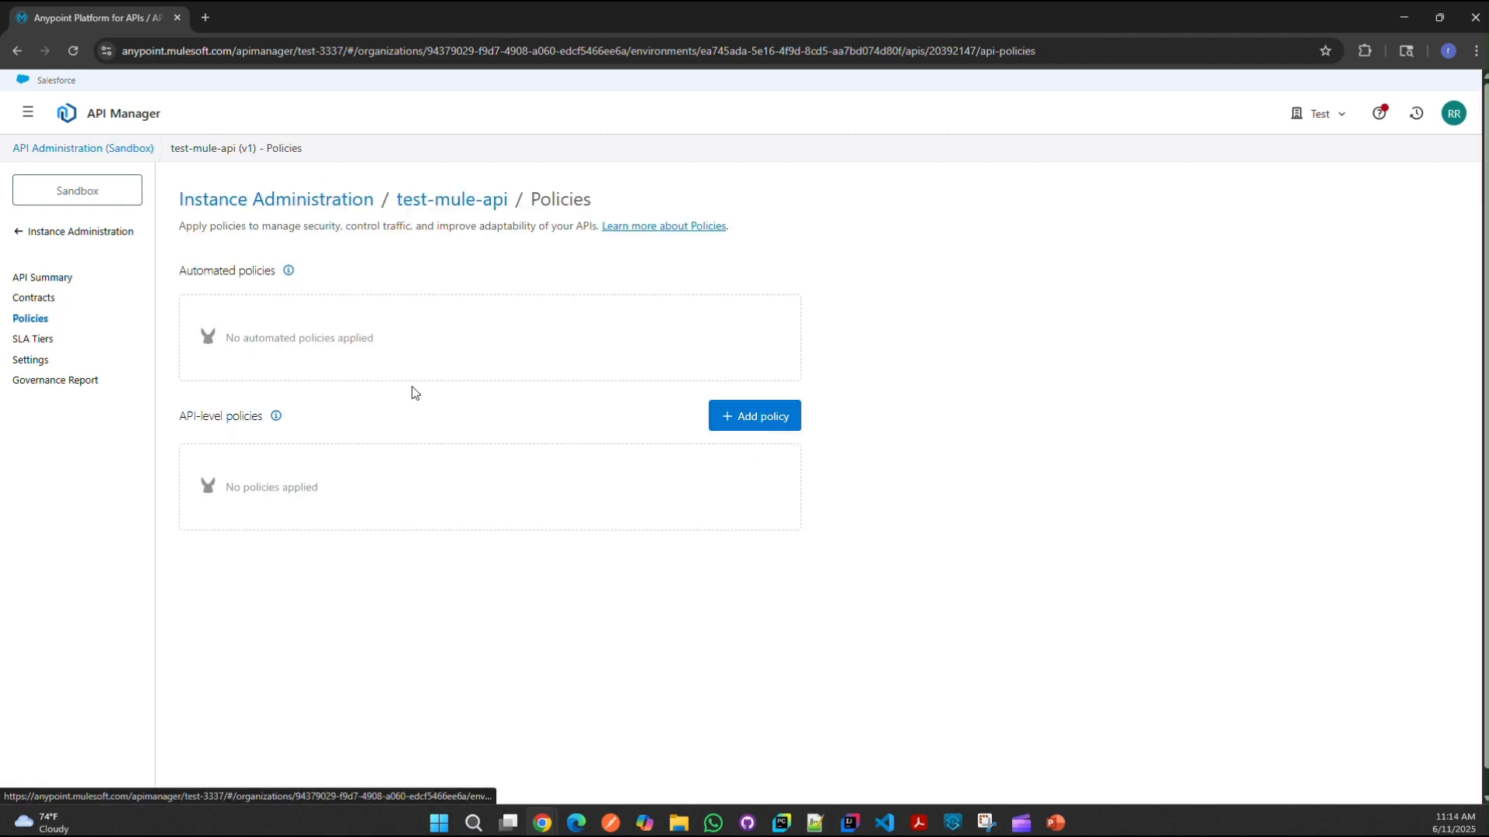
pyautogui.click(735, 420)
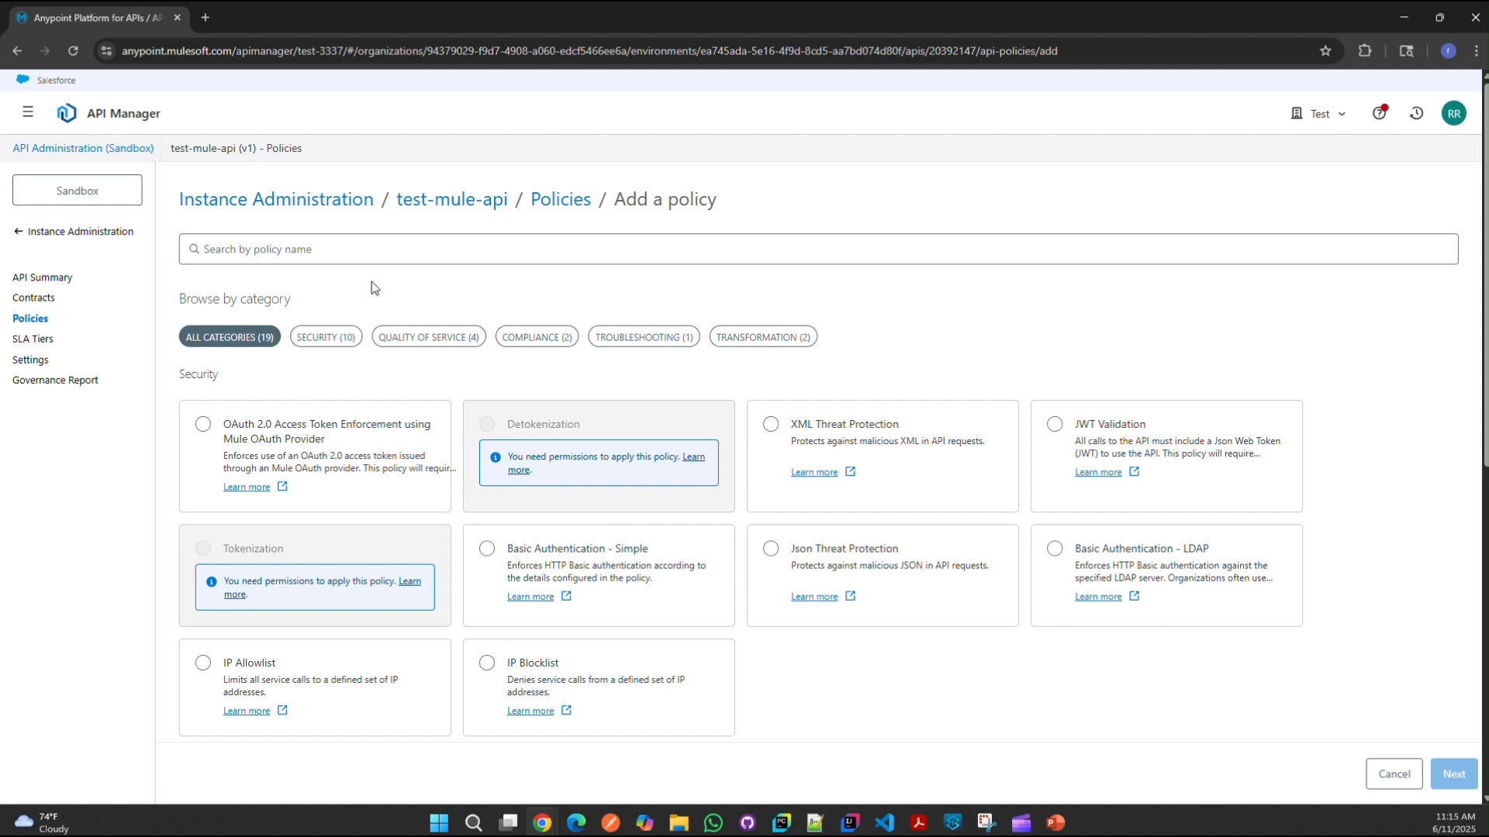
pyautogui.click(30, 326)
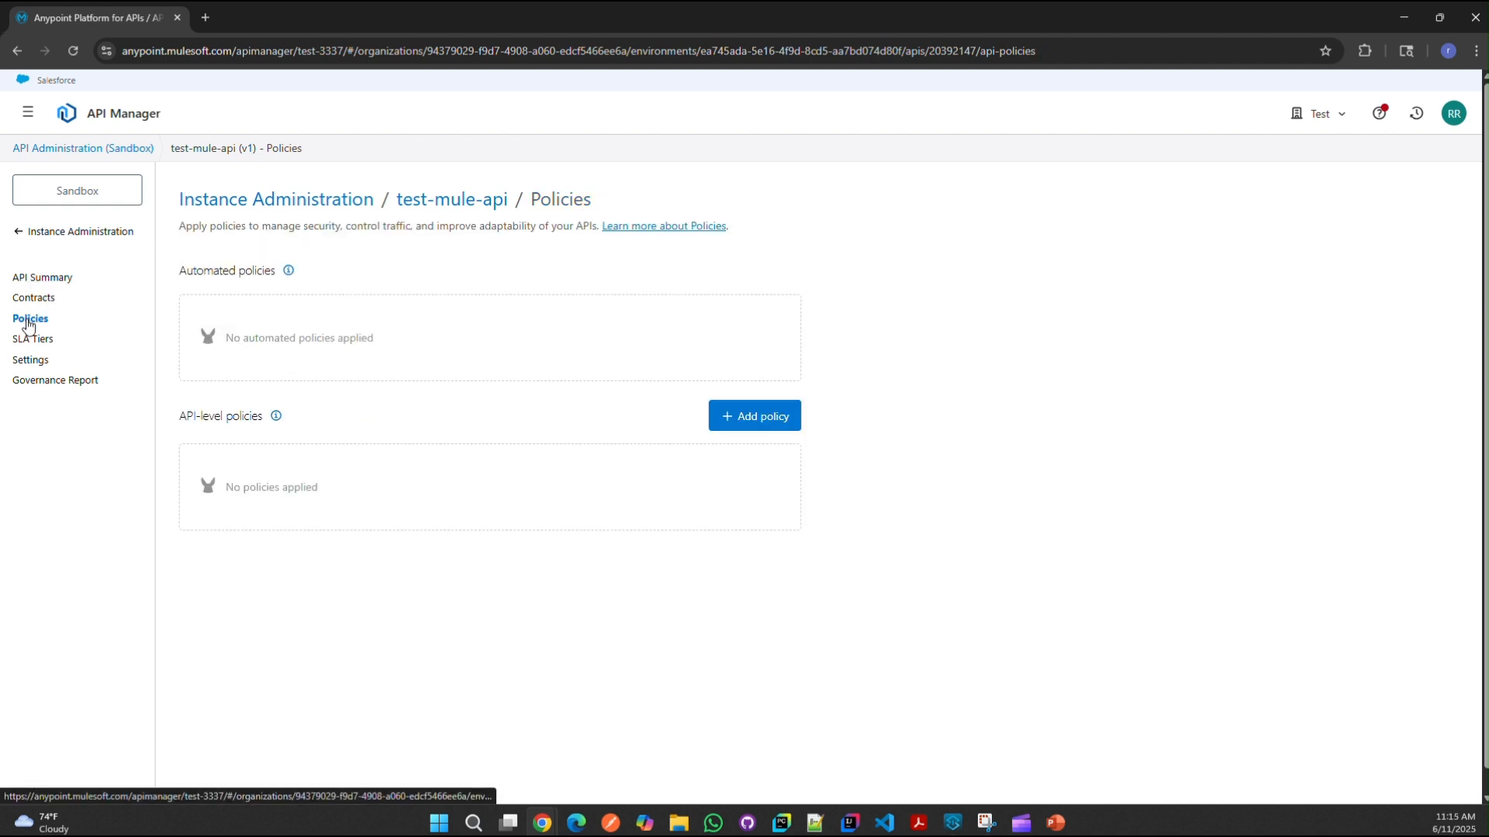
pyautogui.click(752, 419)
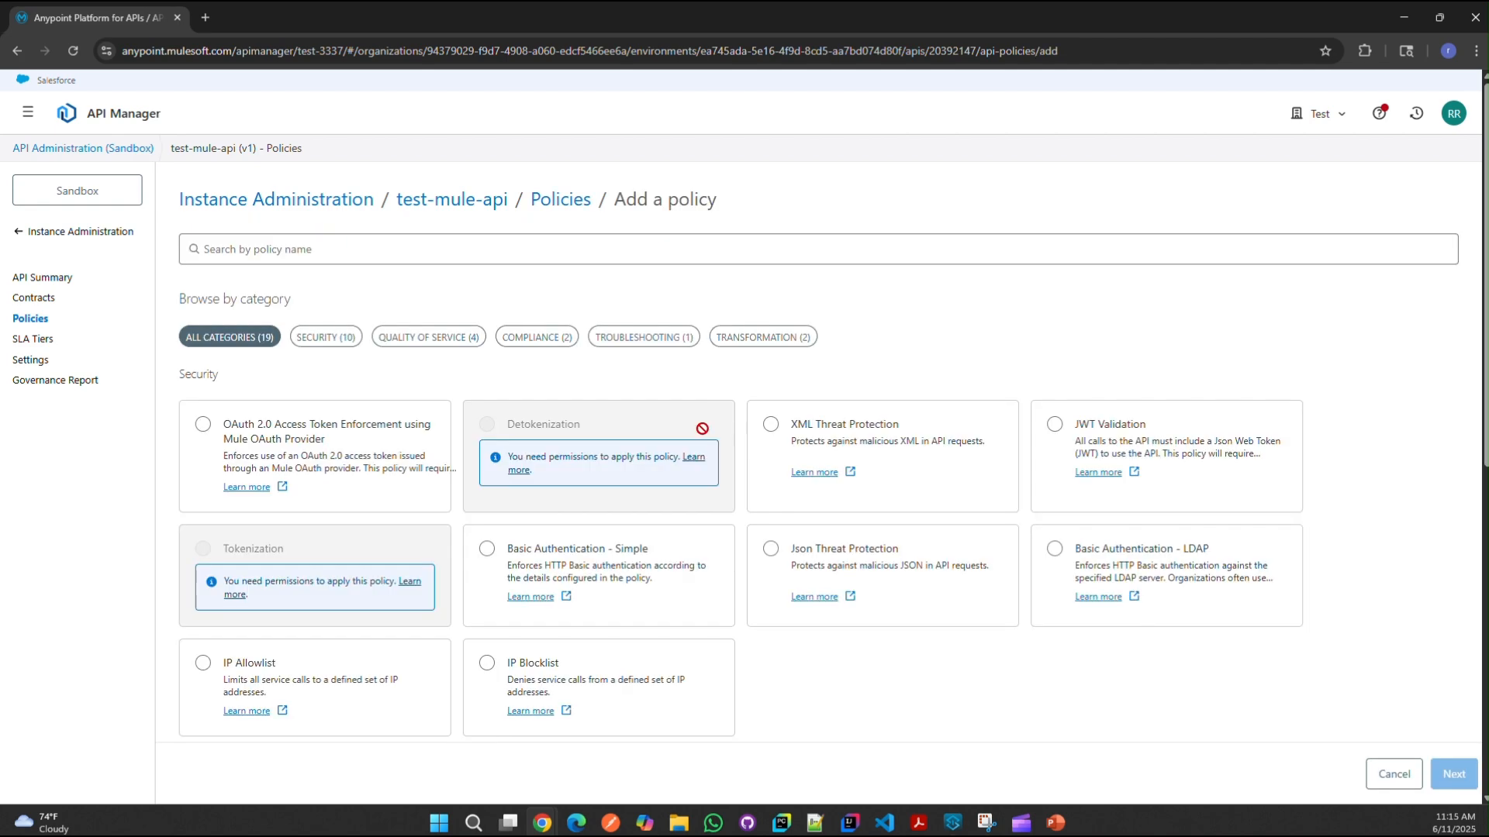
pyautogui.scroll(-5, 563, 517)
pyautogui.scroll(-2, 564, 518)
pyautogui.scroll(10, 251, 468)
# Step: Pick Basic Authentication - Simple as the policy and proceed to its configuration
pyautogui.click(202, 426)
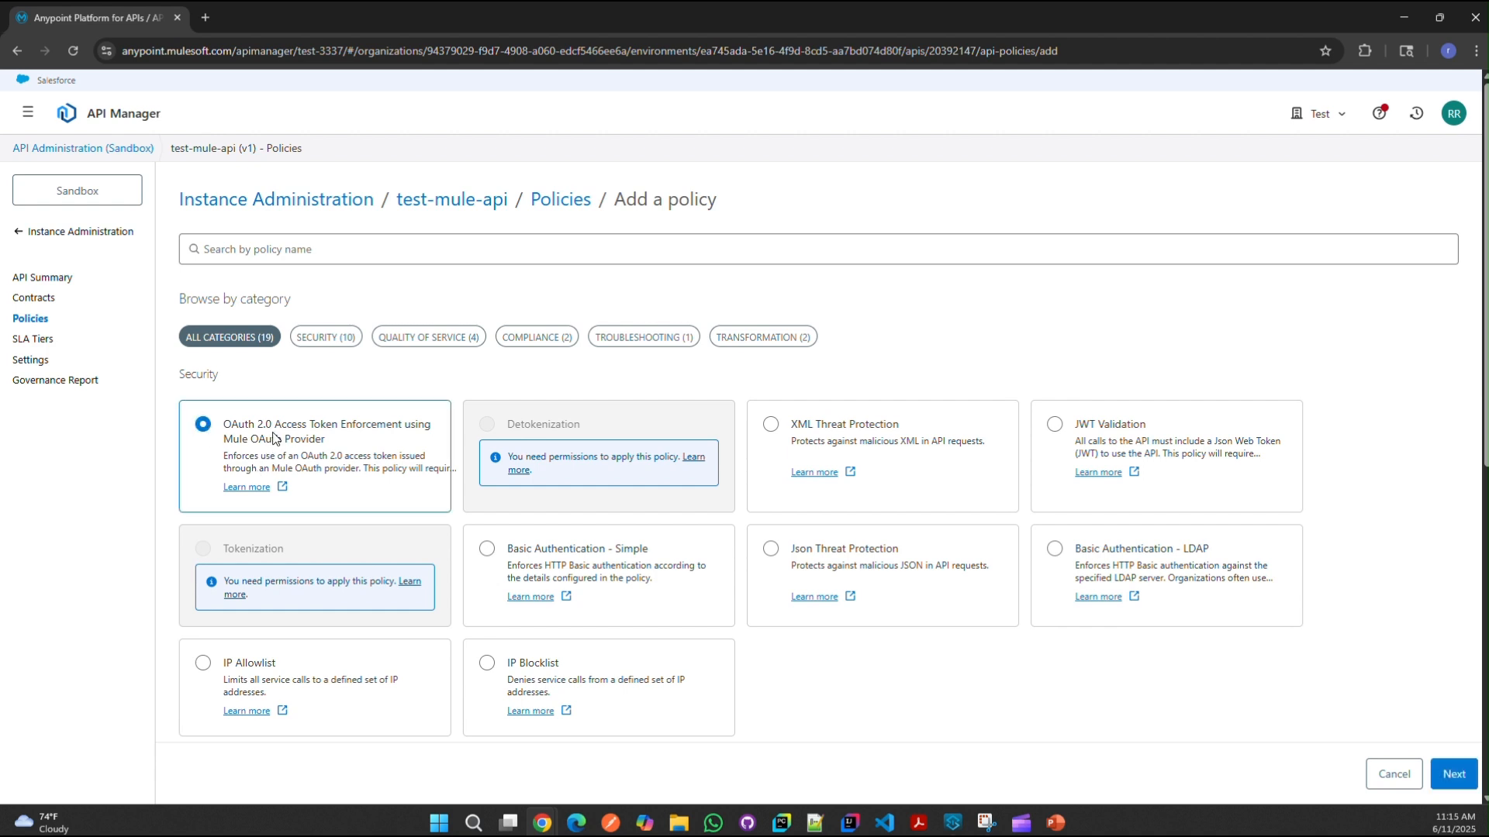
pyautogui.click(492, 553)
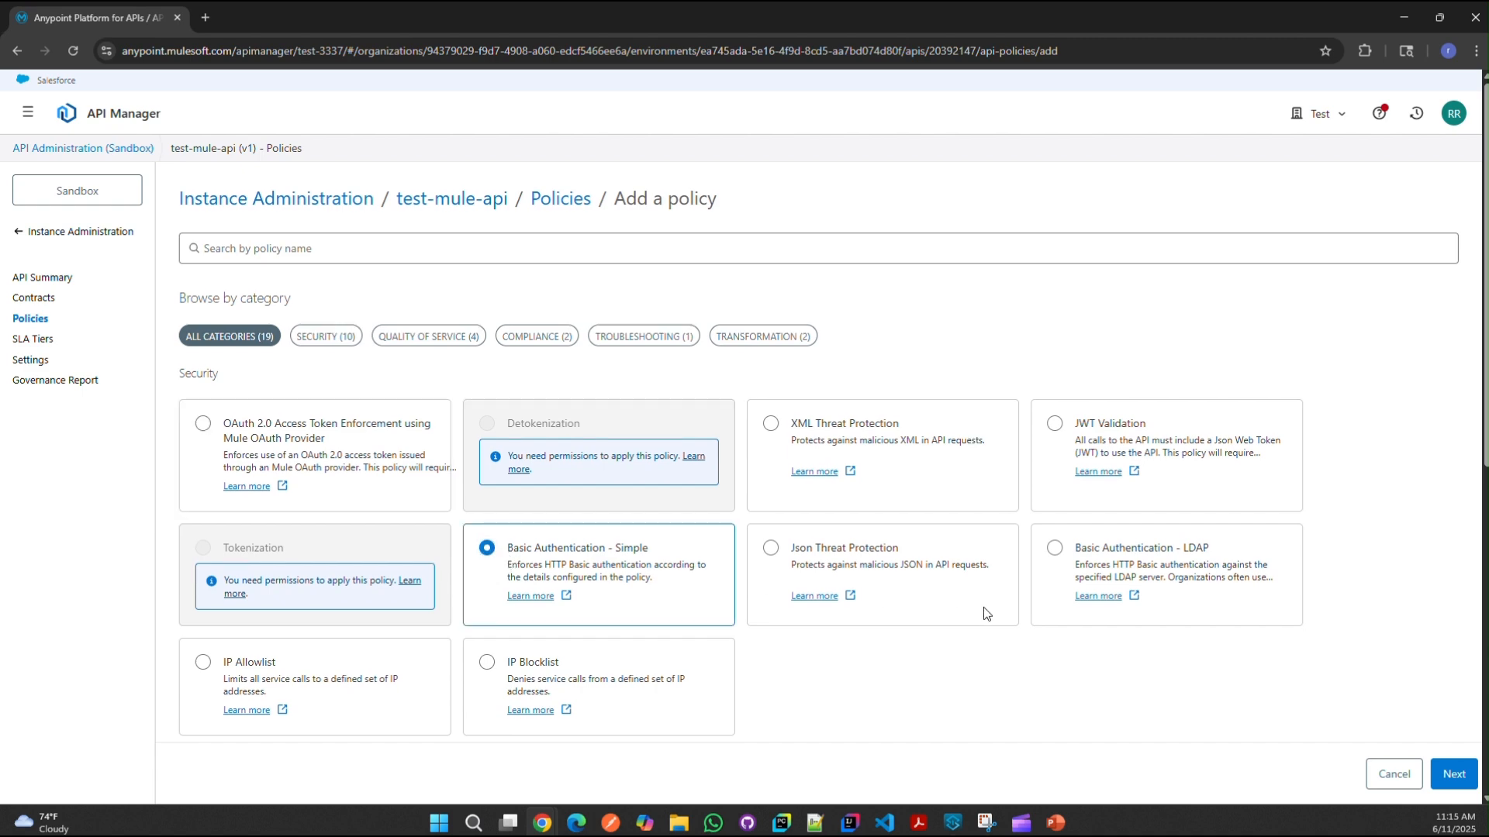
pyautogui.scroll(-2, 983, 607)
pyautogui.scroll(-6, 895, 572)
pyautogui.scroll(3, 886, 574)
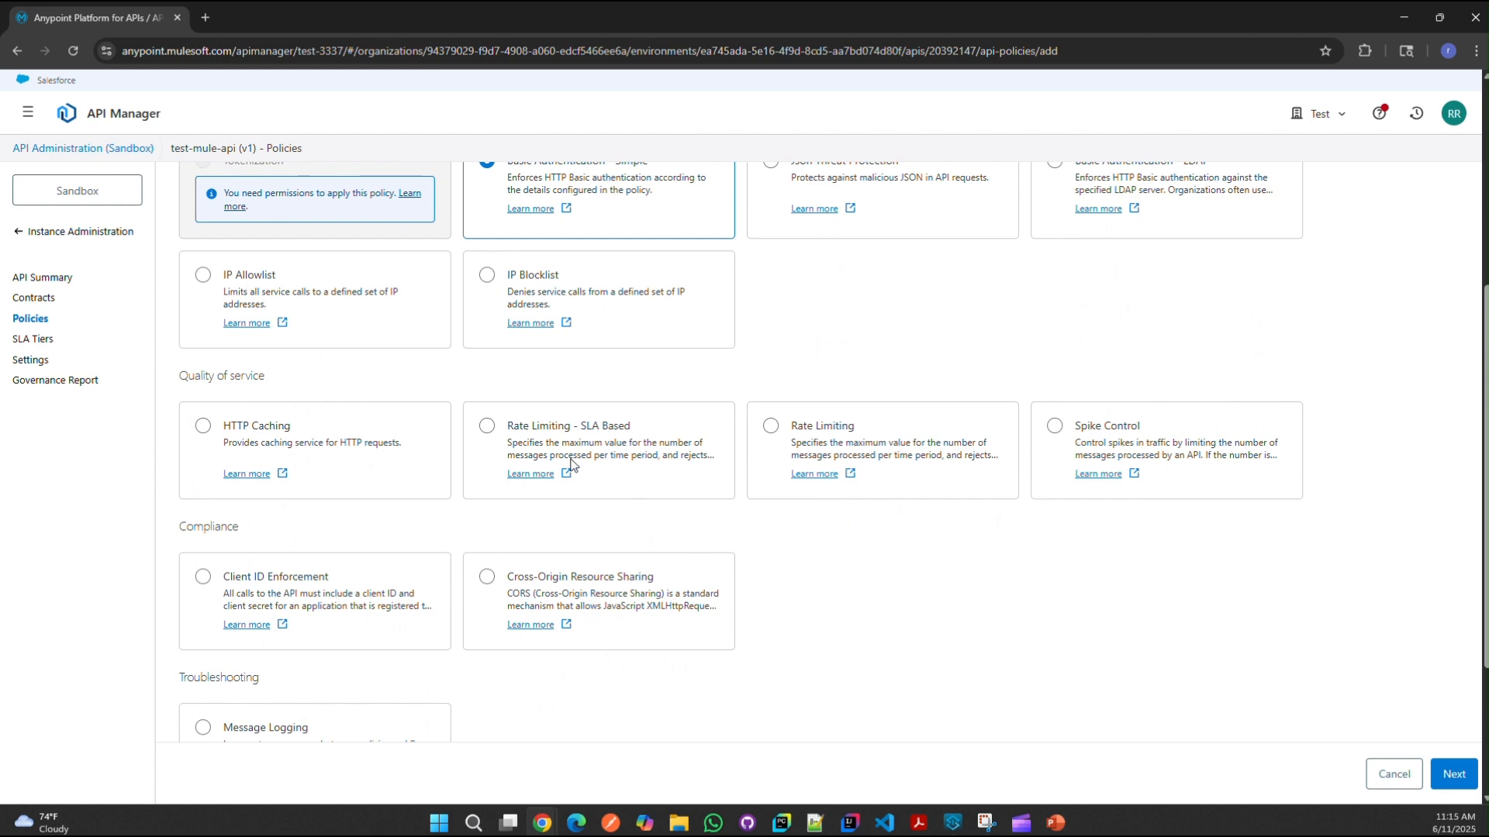
pyautogui.scroll(-3, 833, 508)
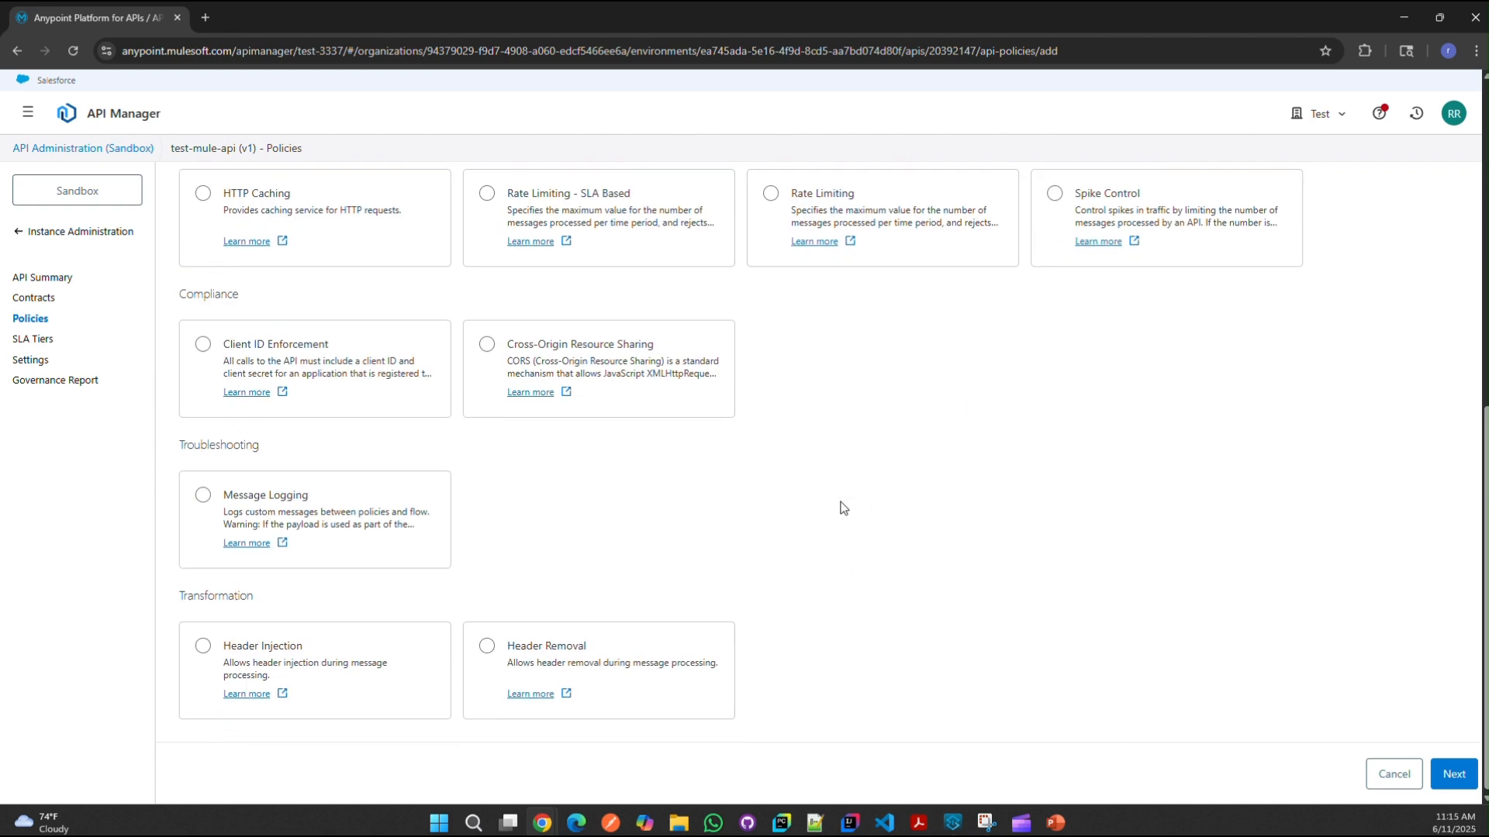
pyautogui.scroll(5, 840, 508)
pyautogui.scroll(3, 842, 508)
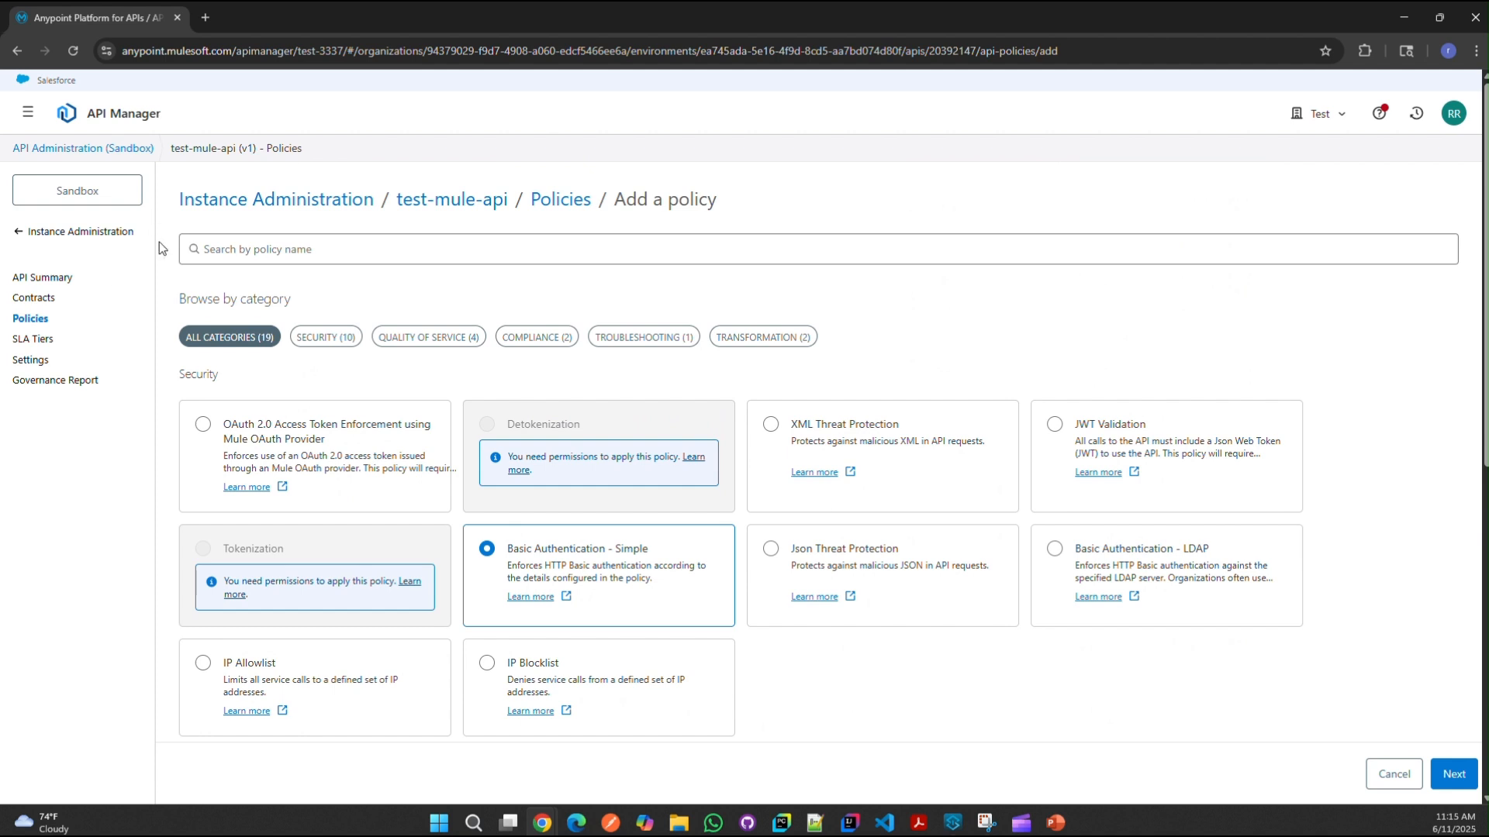
pyautogui.click(1465, 778)
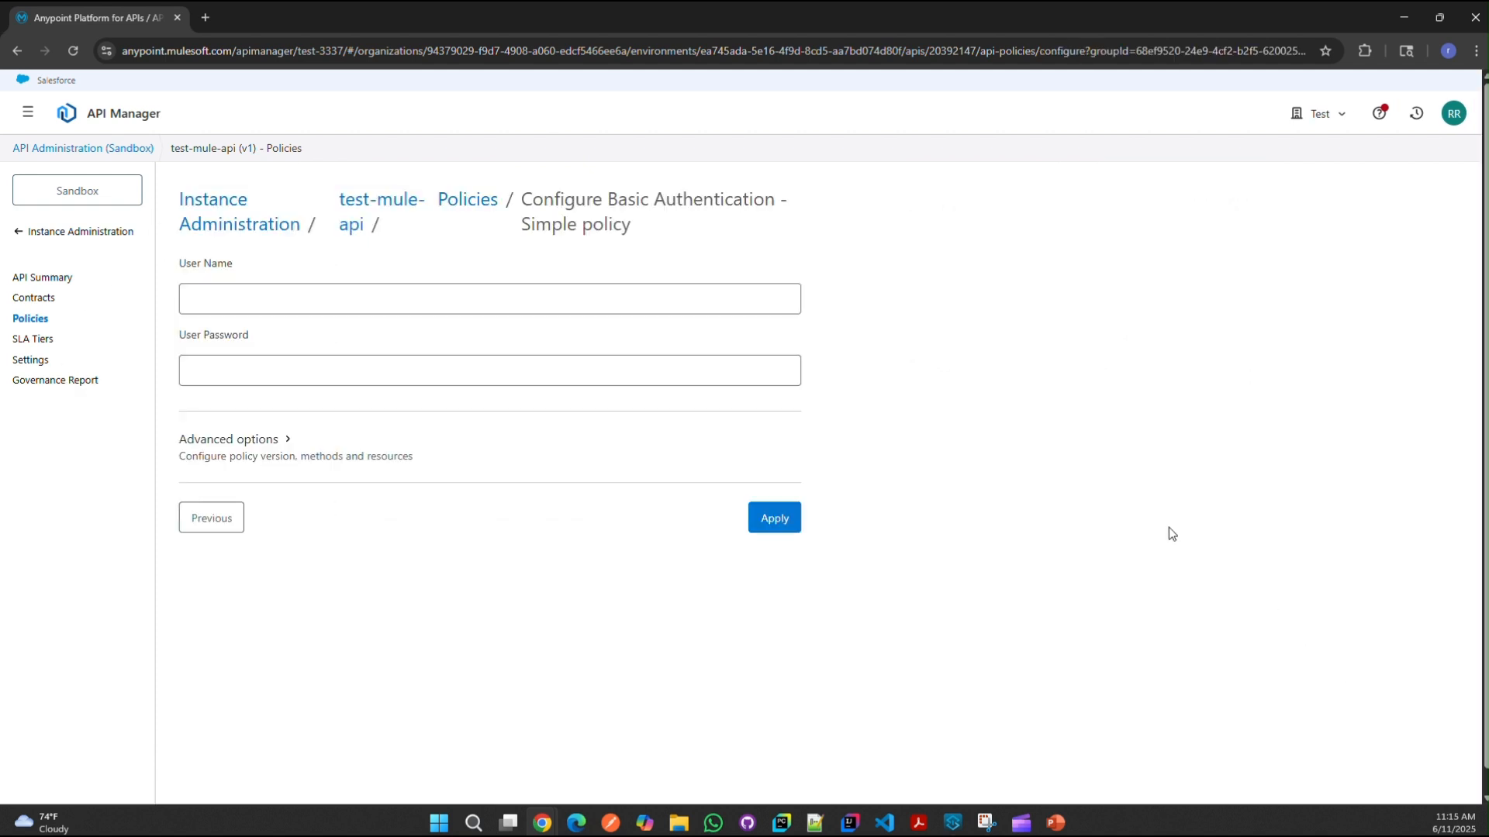
# Step: Apply Basic Authentication - Simple with a user name and password, then return to Instance Administration
pyautogui.click(273, 336)
pyautogui.click(224, 360)
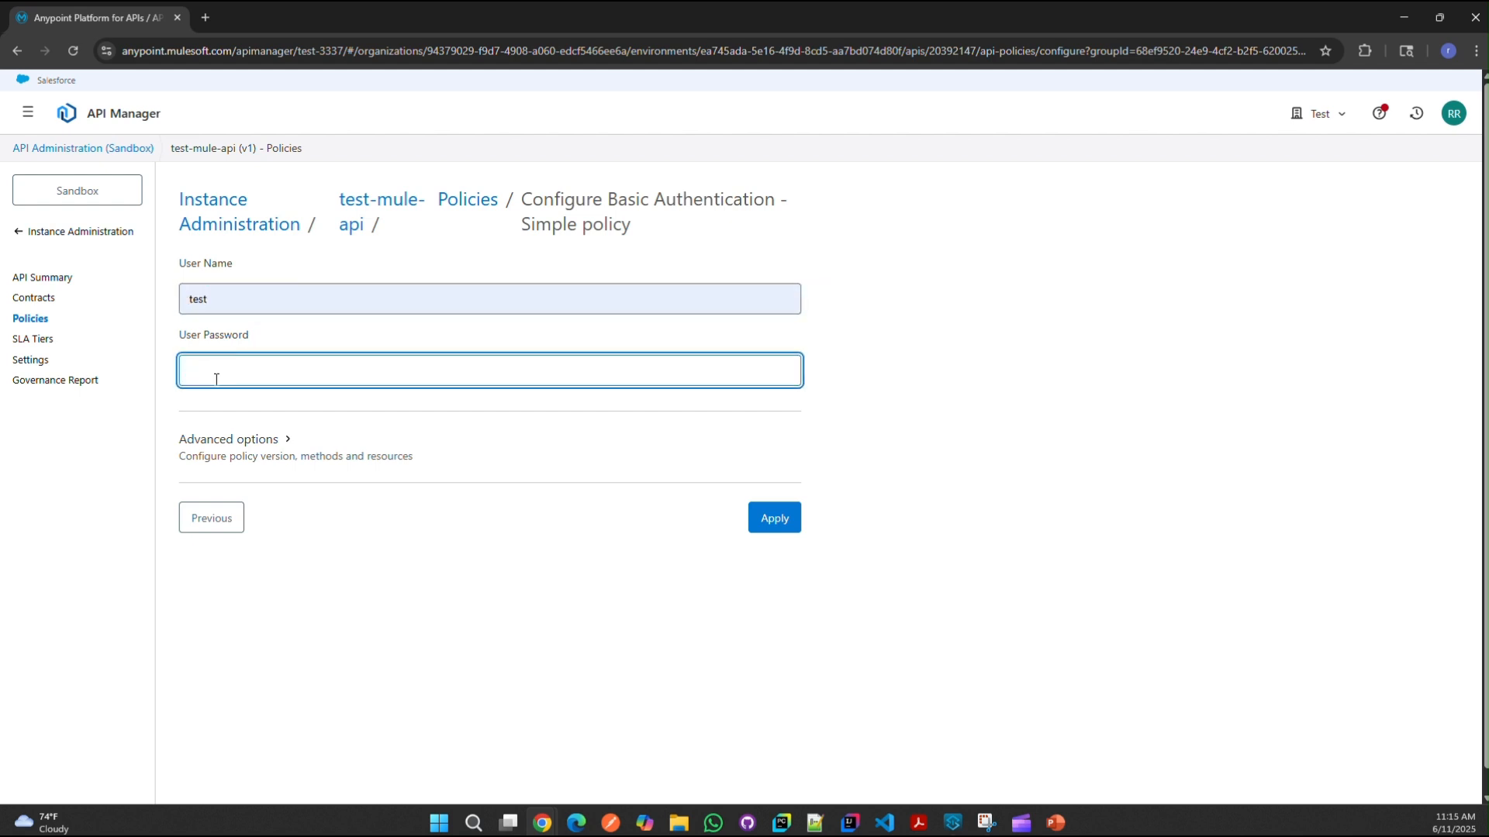
pyautogui.write('tes')
pyautogui.click(780, 370)
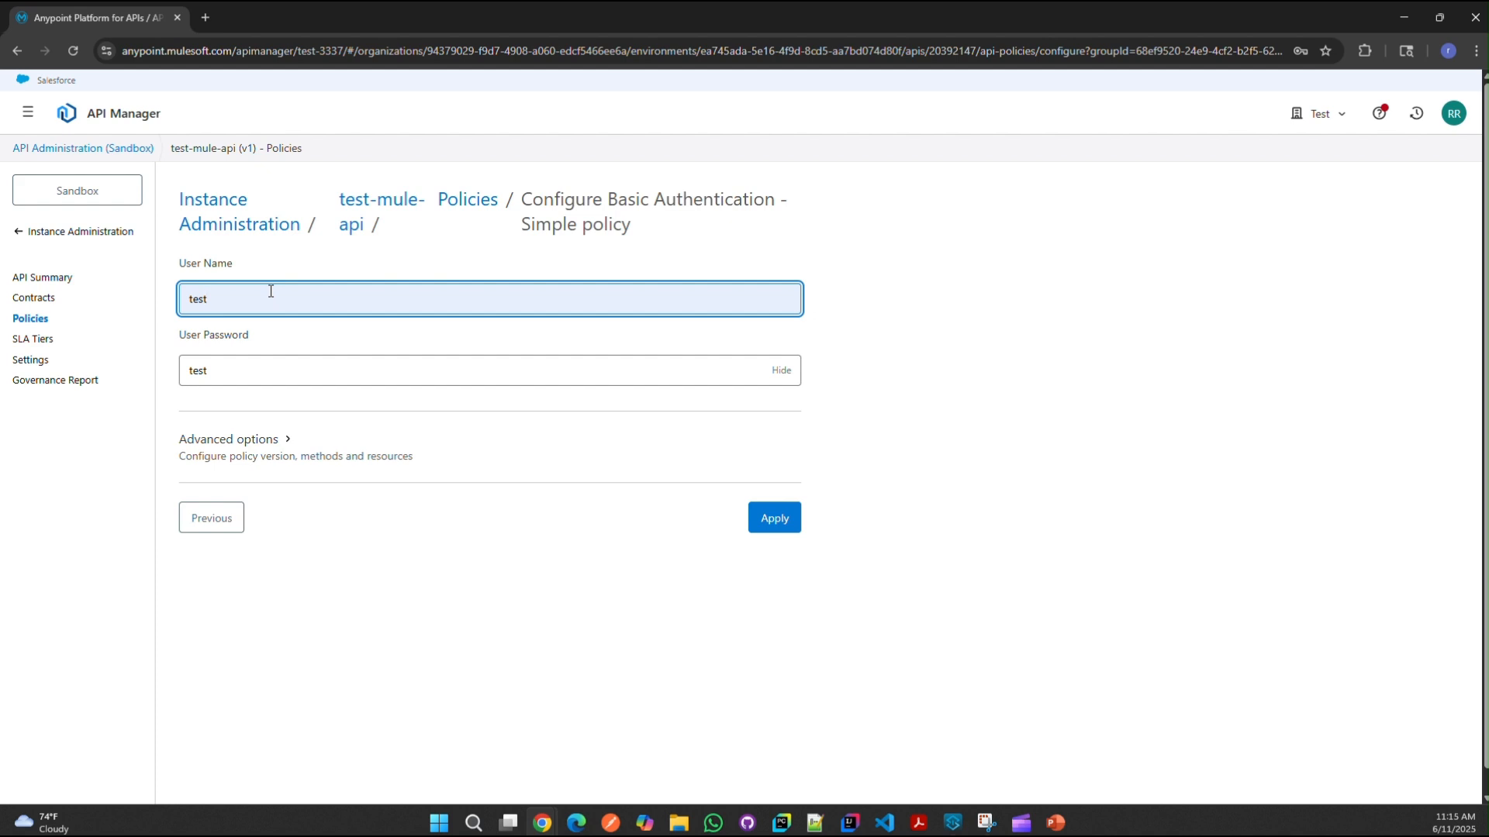
pyautogui.click(260, 370)
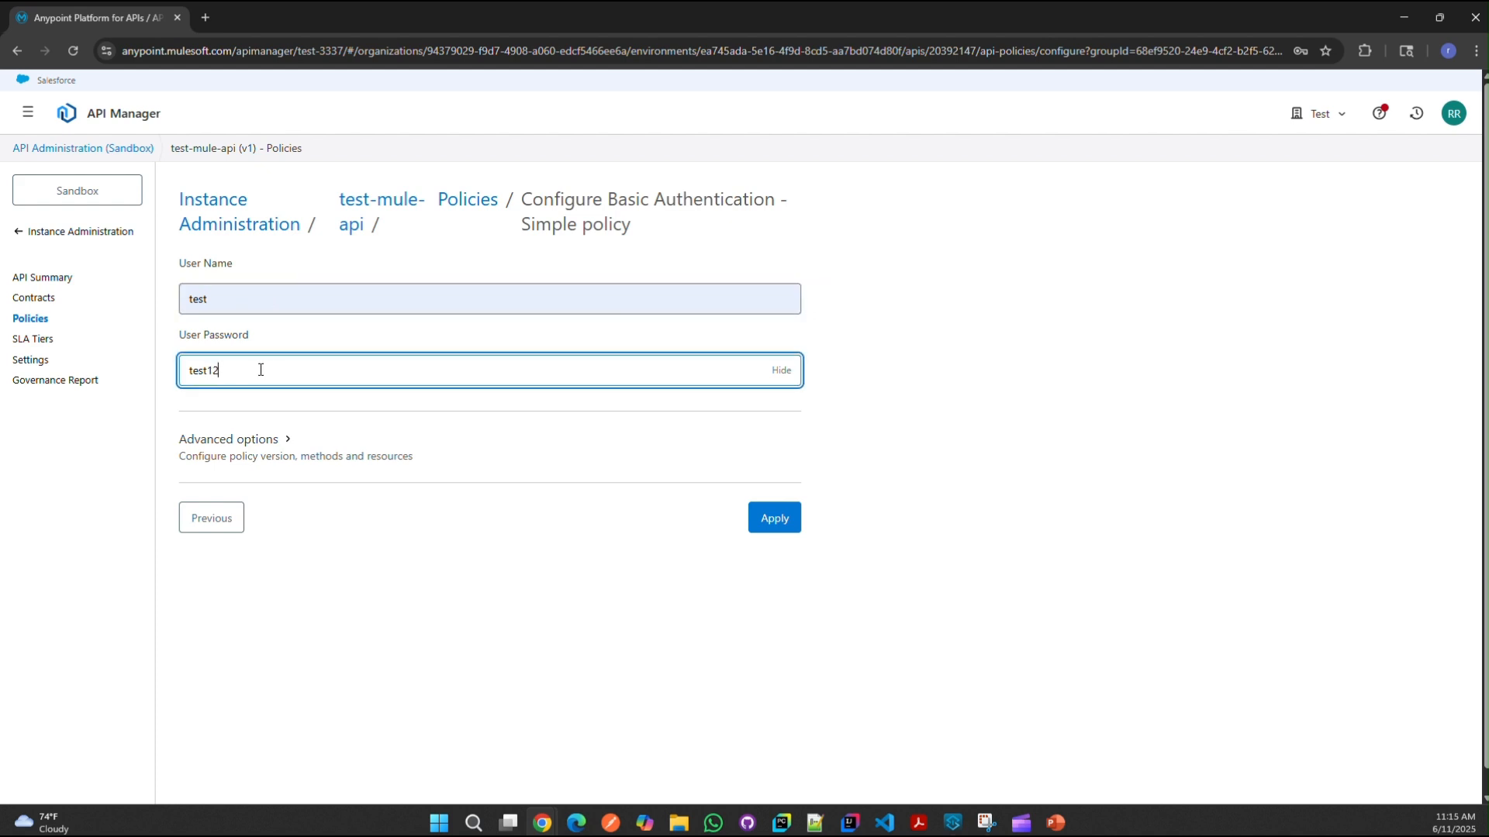
pyautogui.click(768, 521)
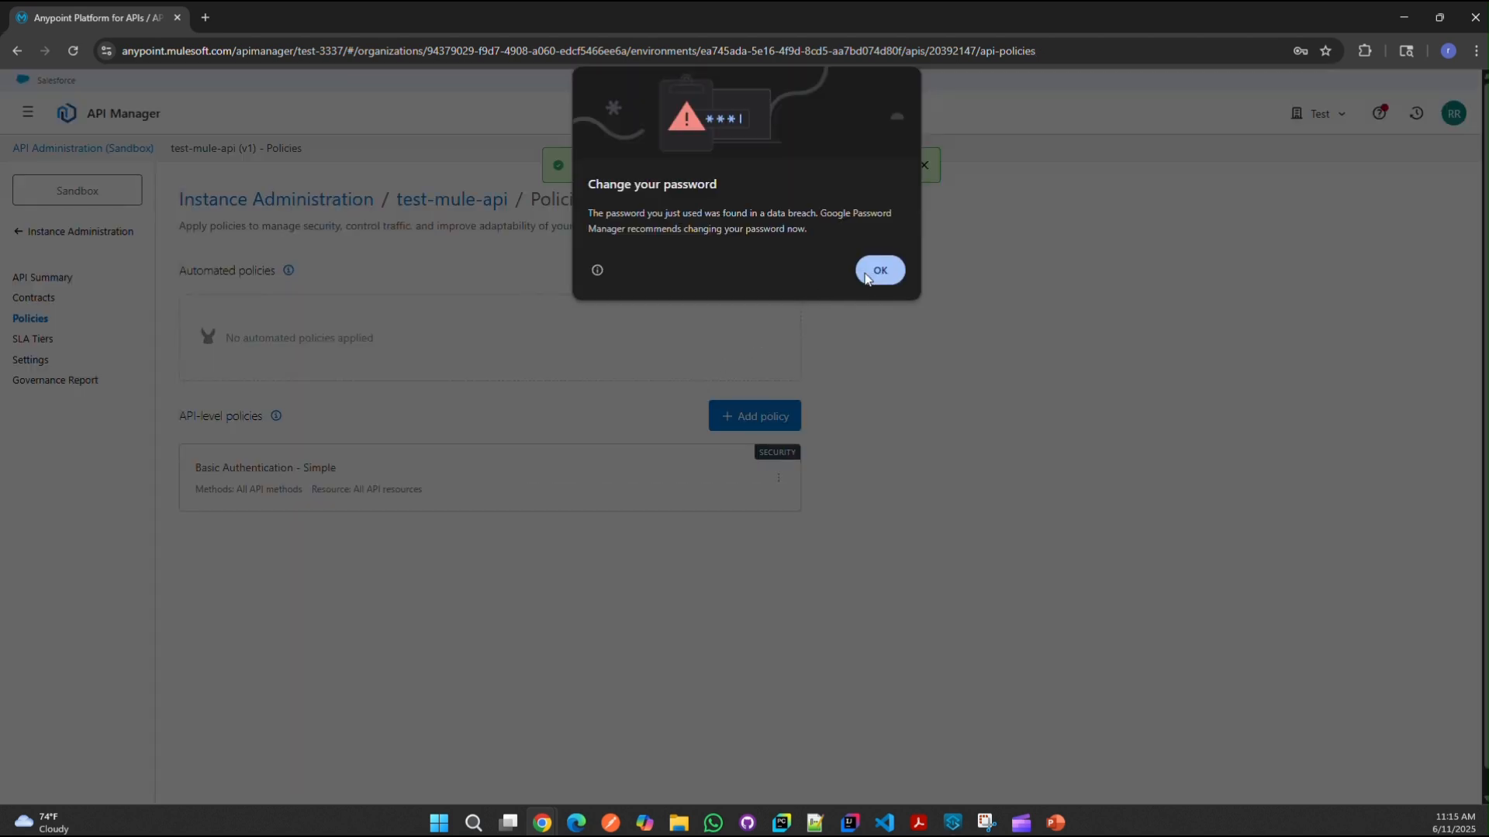
pyautogui.click(877, 275)
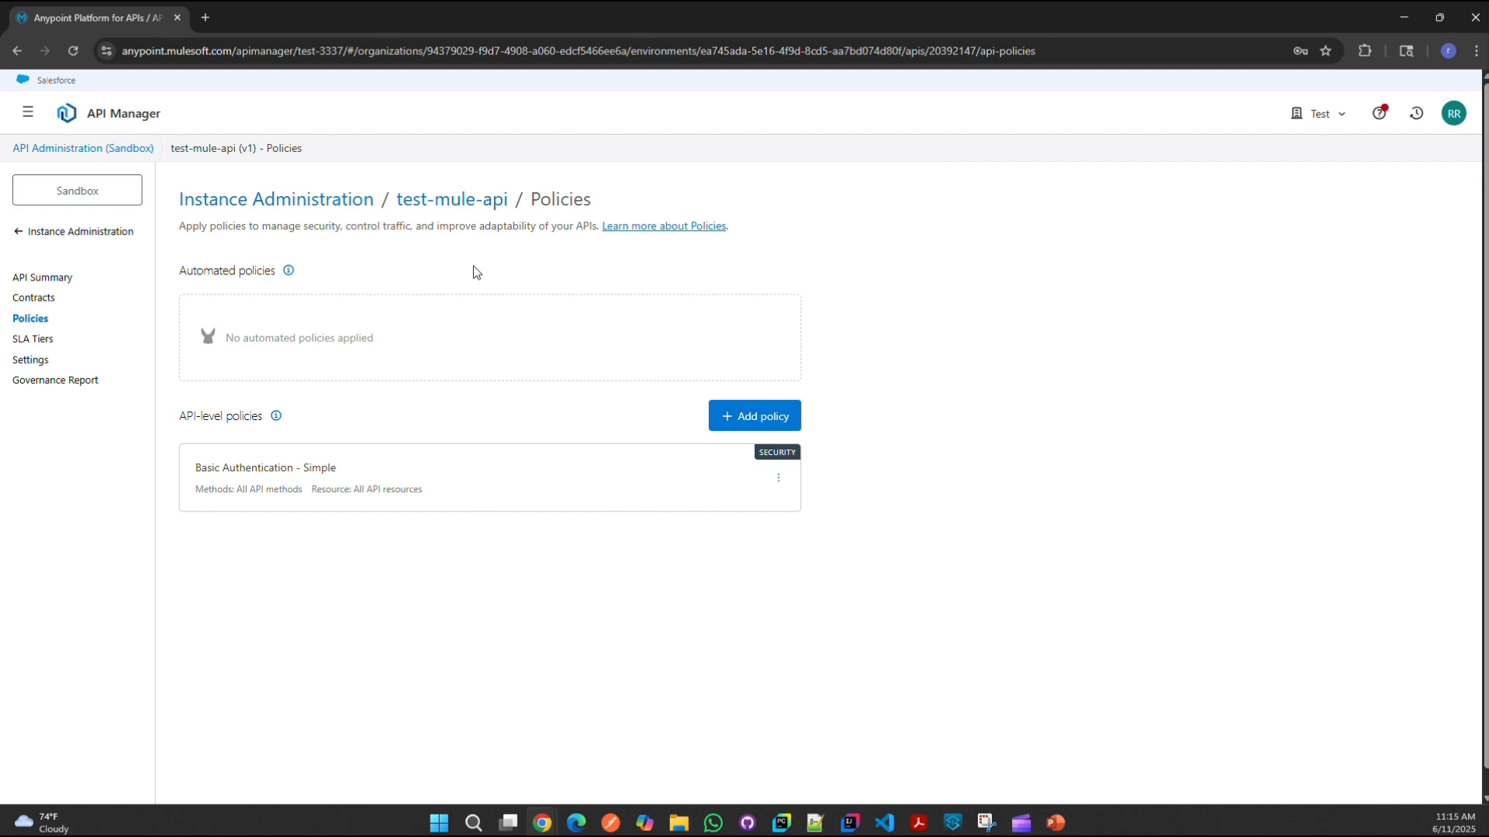
pyautogui.click(32, 233)
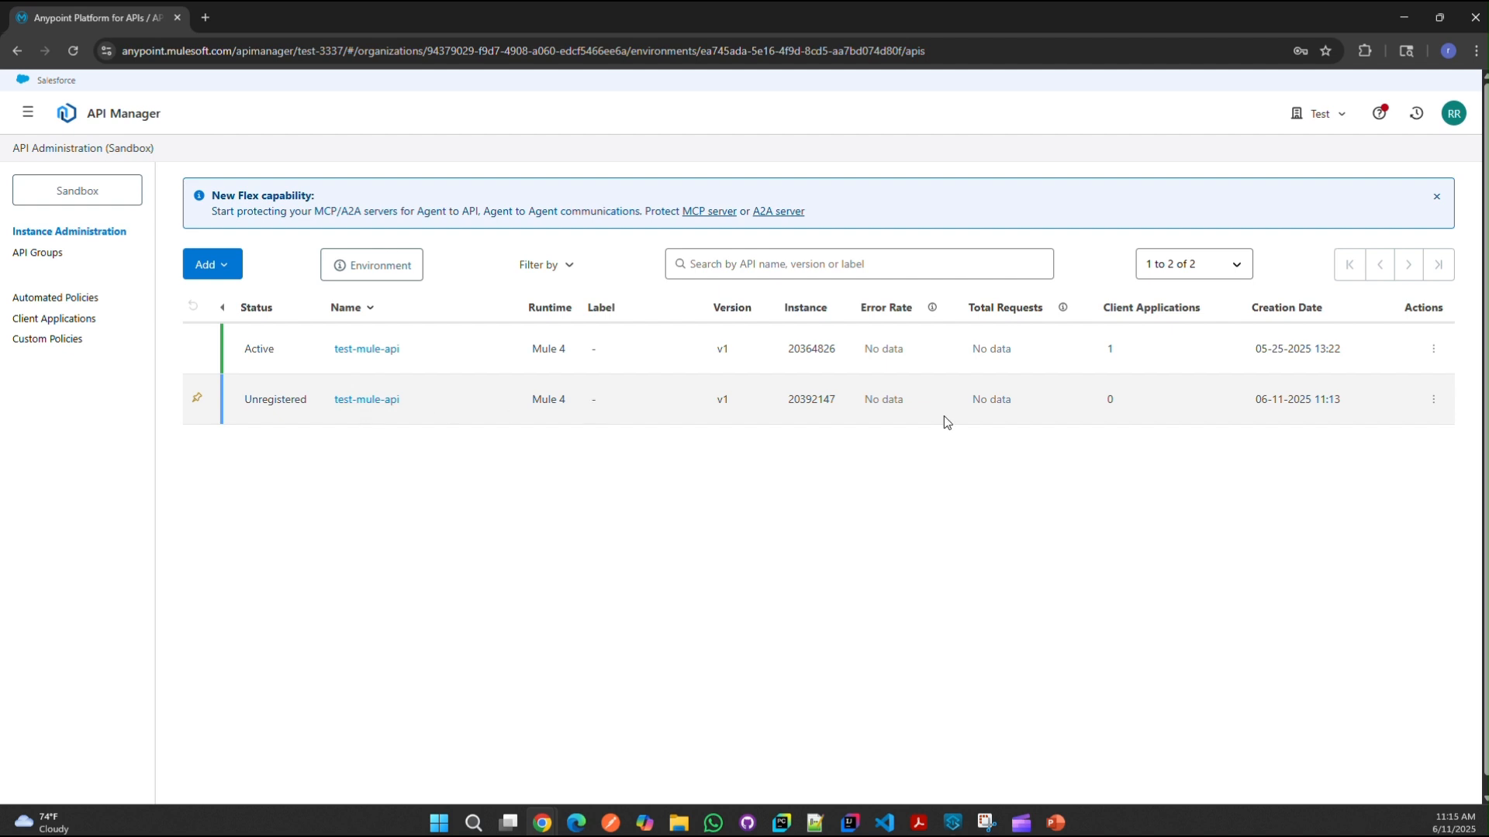
# Step: Open the unregistered test-mule-api instance and view its applied policies
pyautogui.click(367, 397)
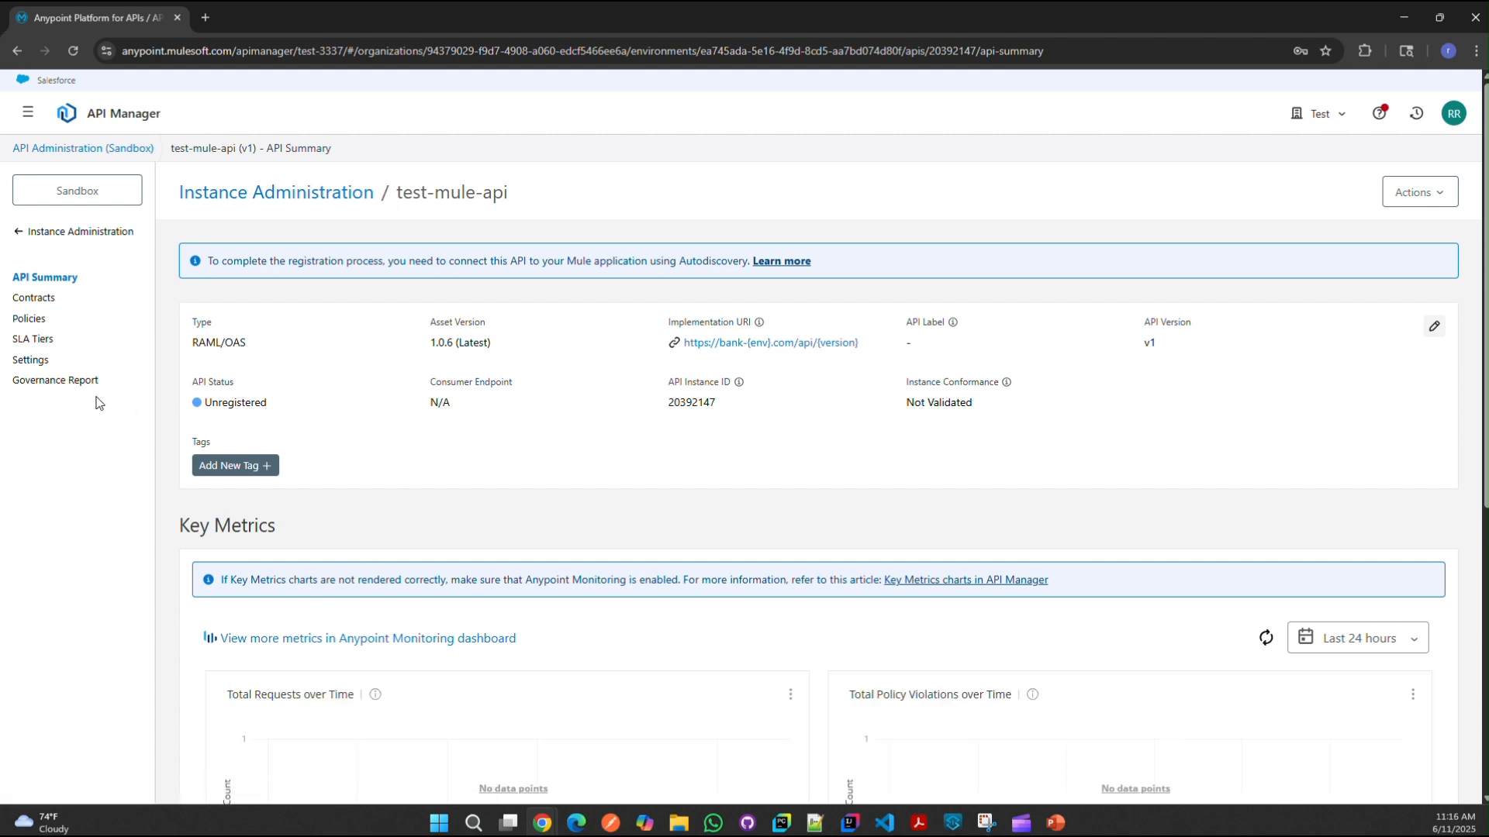
pyautogui.click(31, 318)
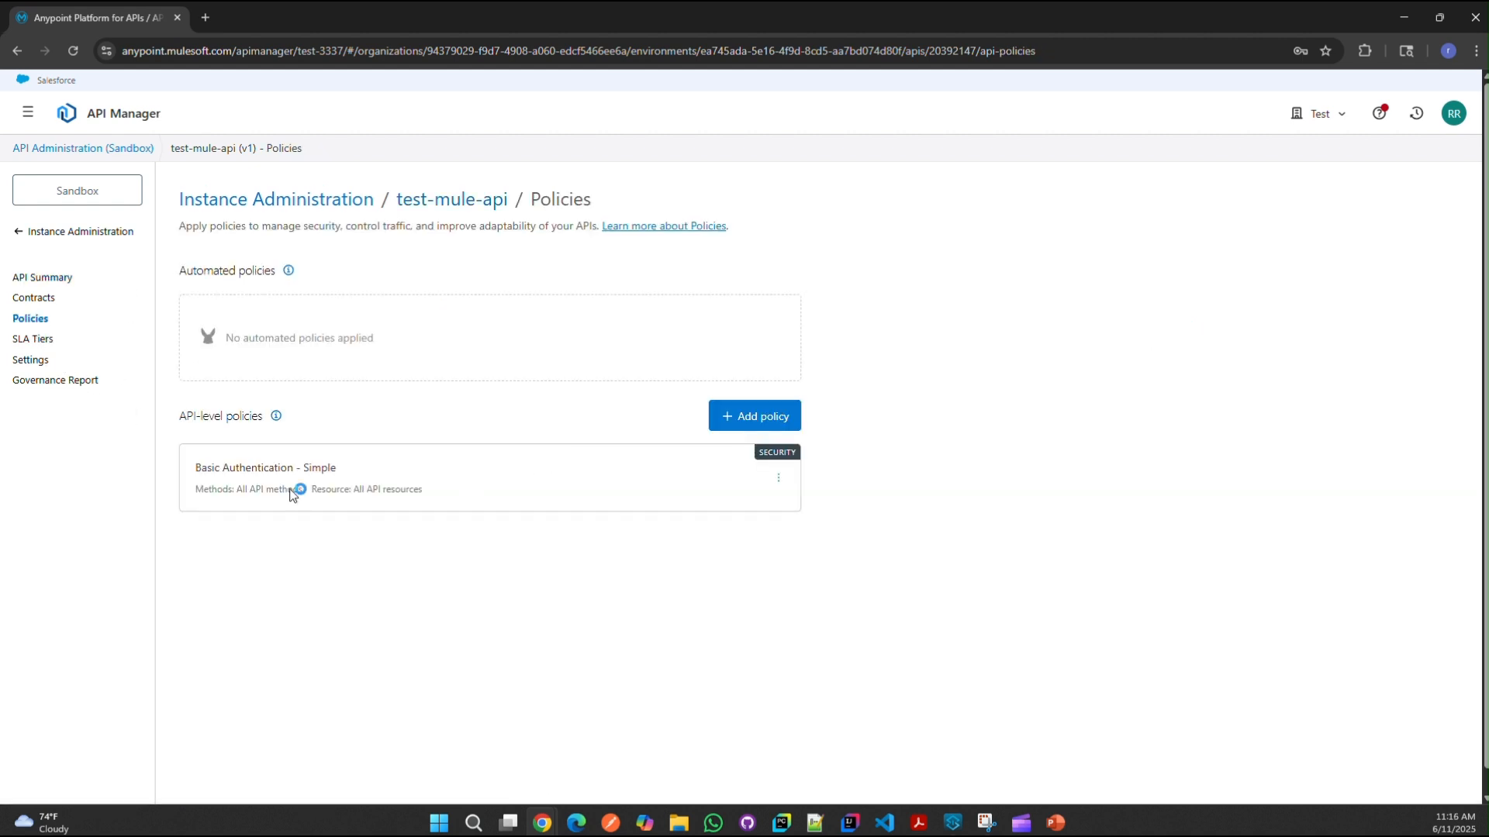
pyautogui.click(611, 823)
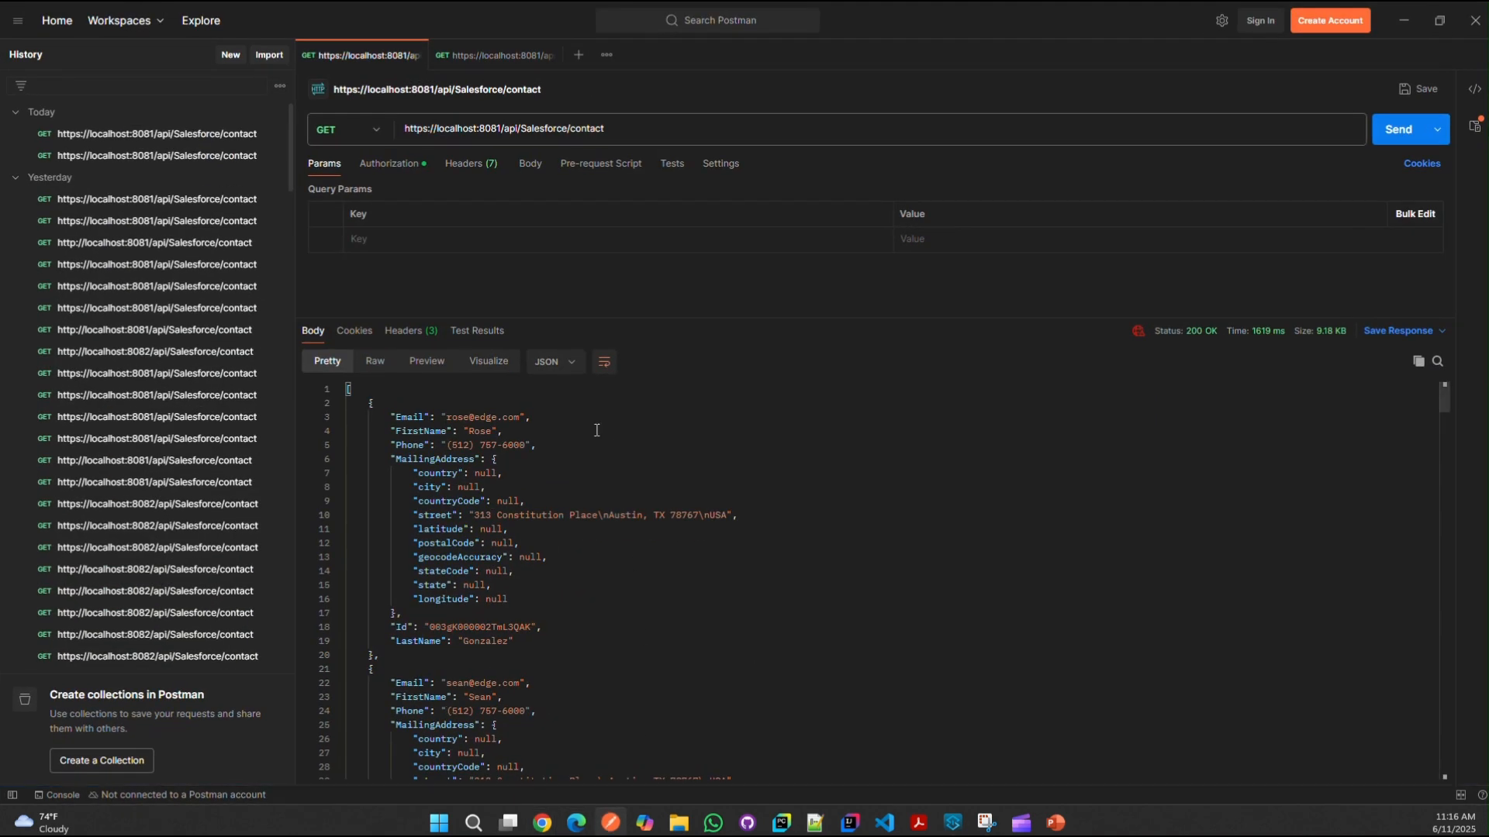
# Step: Check the Postman request's Basic Auth username, then switch back to API Manager
pyautogui.click(396, 165)
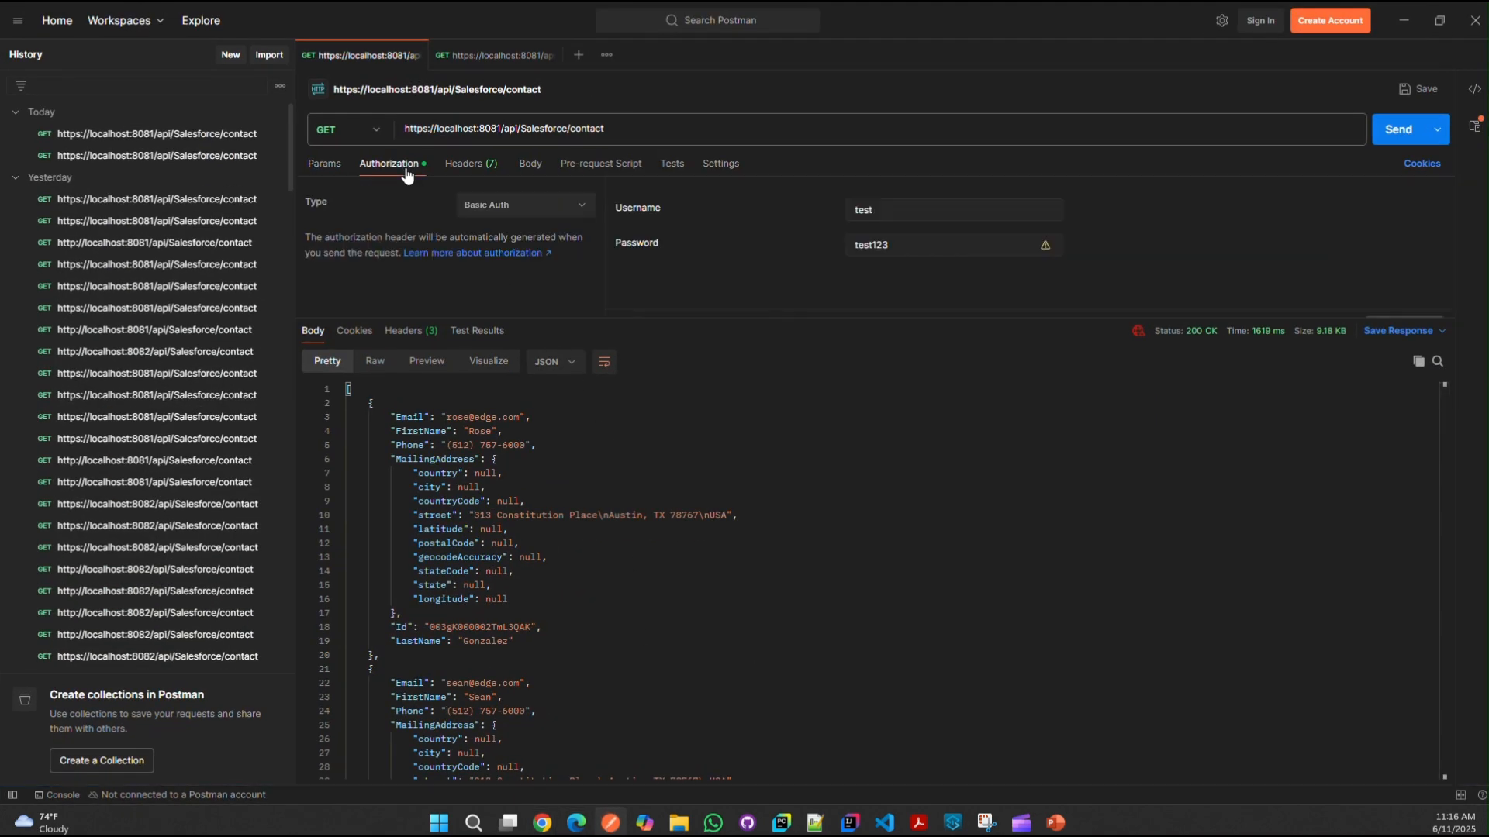
pyautogui.click(891, 219)
pyautogui.hotkey('ctrl', 'a')
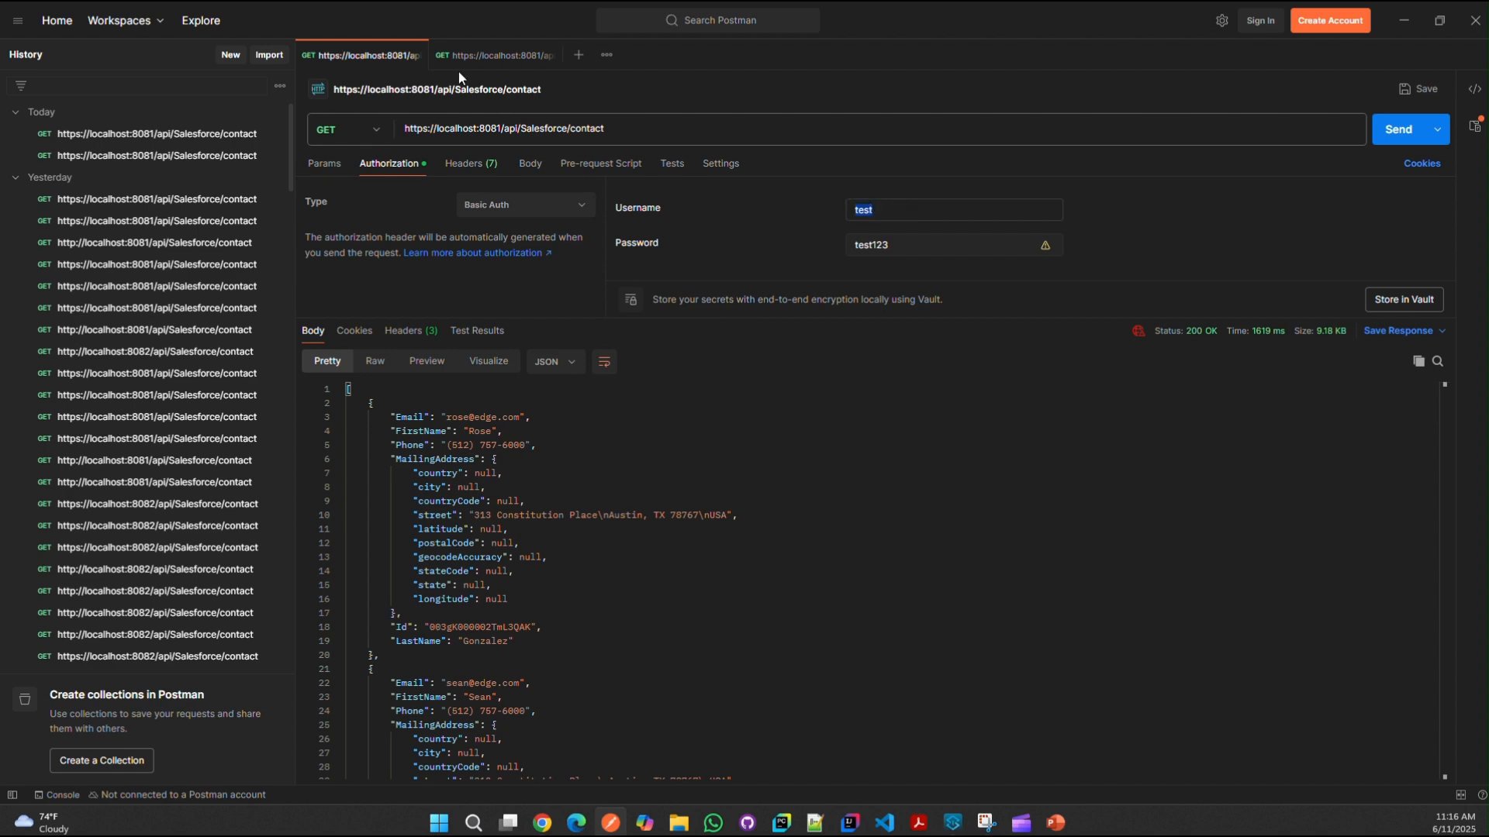
pyautogui.hotkey('alt', 'Tab')
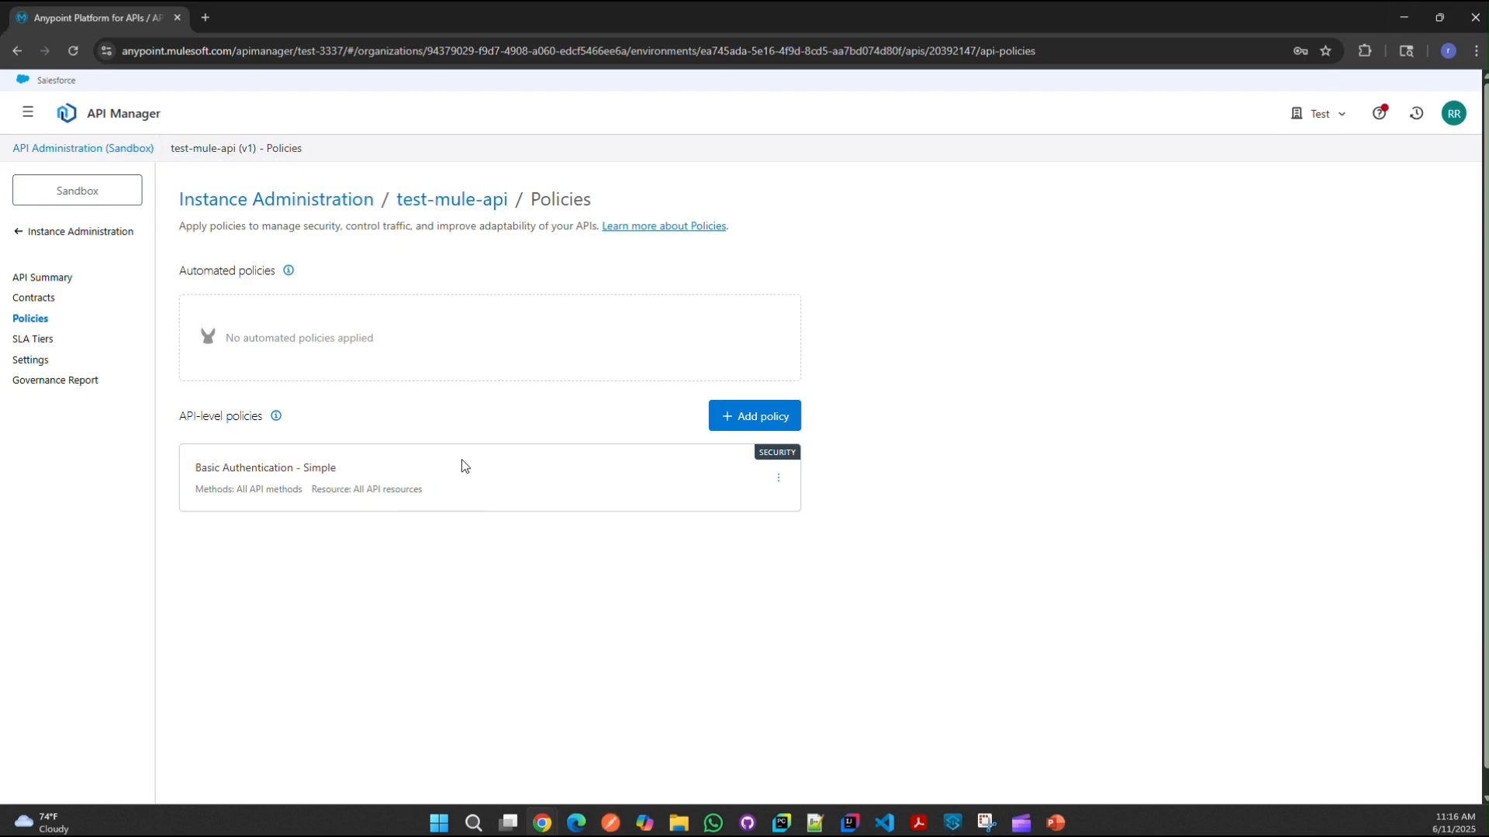
# Step: Compare the Active 20364826 and Unregistered 20392147 instances and open the Active one's actions menu
pyautogui.click(73, 232)
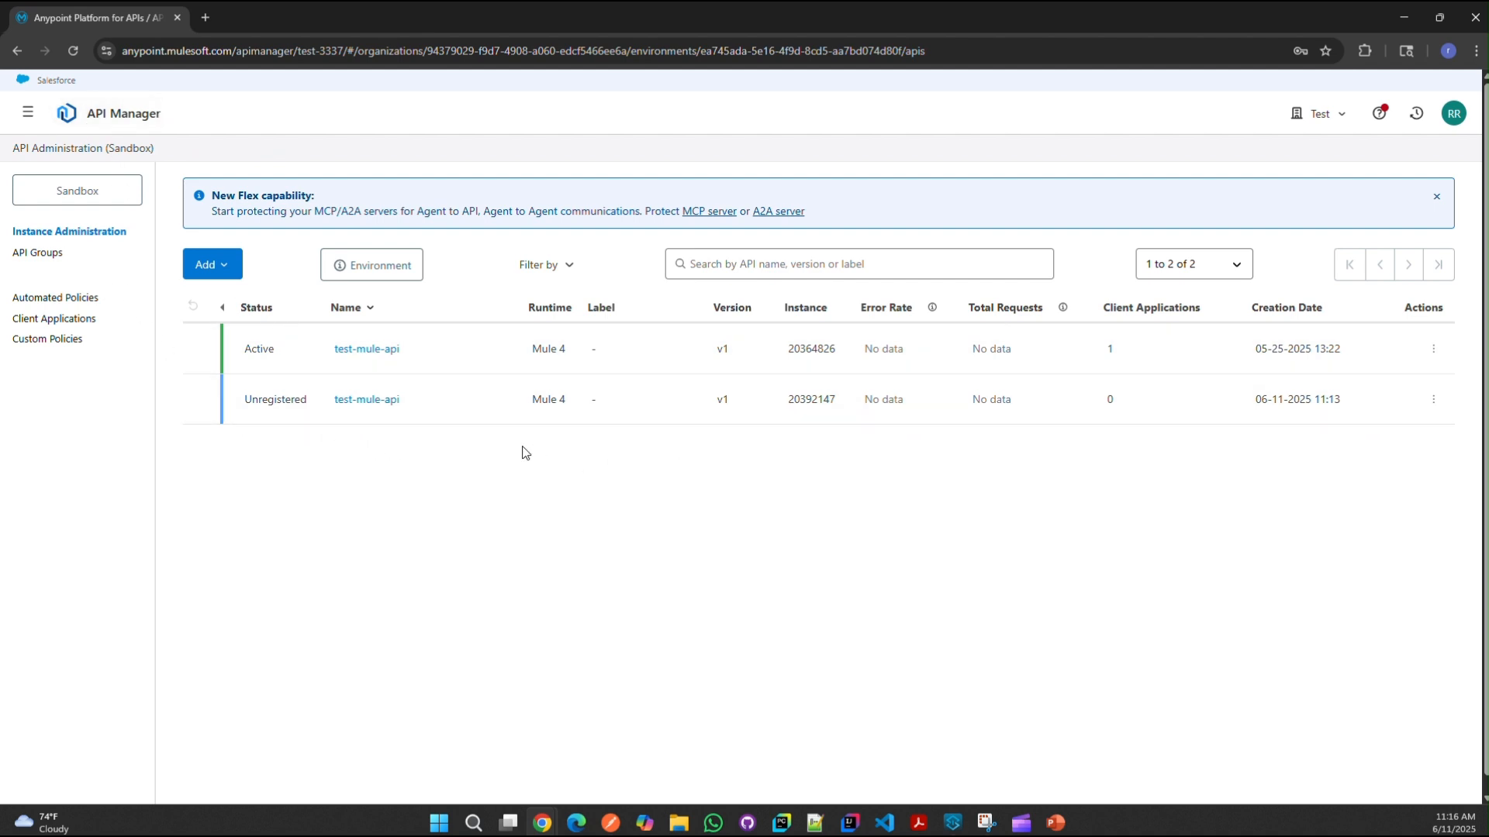
pyautogui.doubleClick(254, 400)
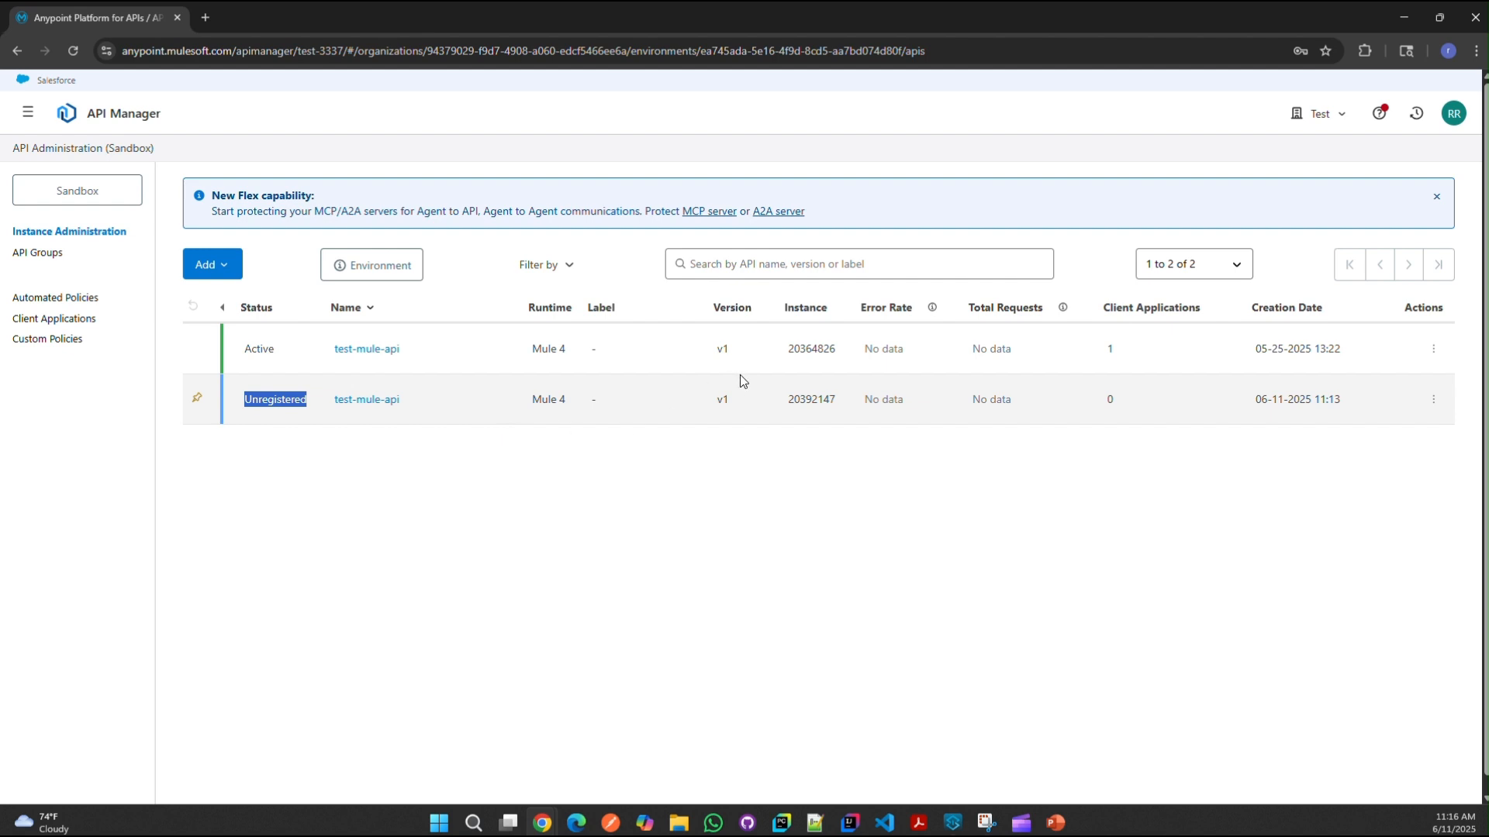
pyautogui.click(258, 417)
pyautogui.doubleClick(259, 416)
pyautogui.click(28, 124)
pyautogui.click(460, 476)
pyautogui.doubleClick(261, 403)
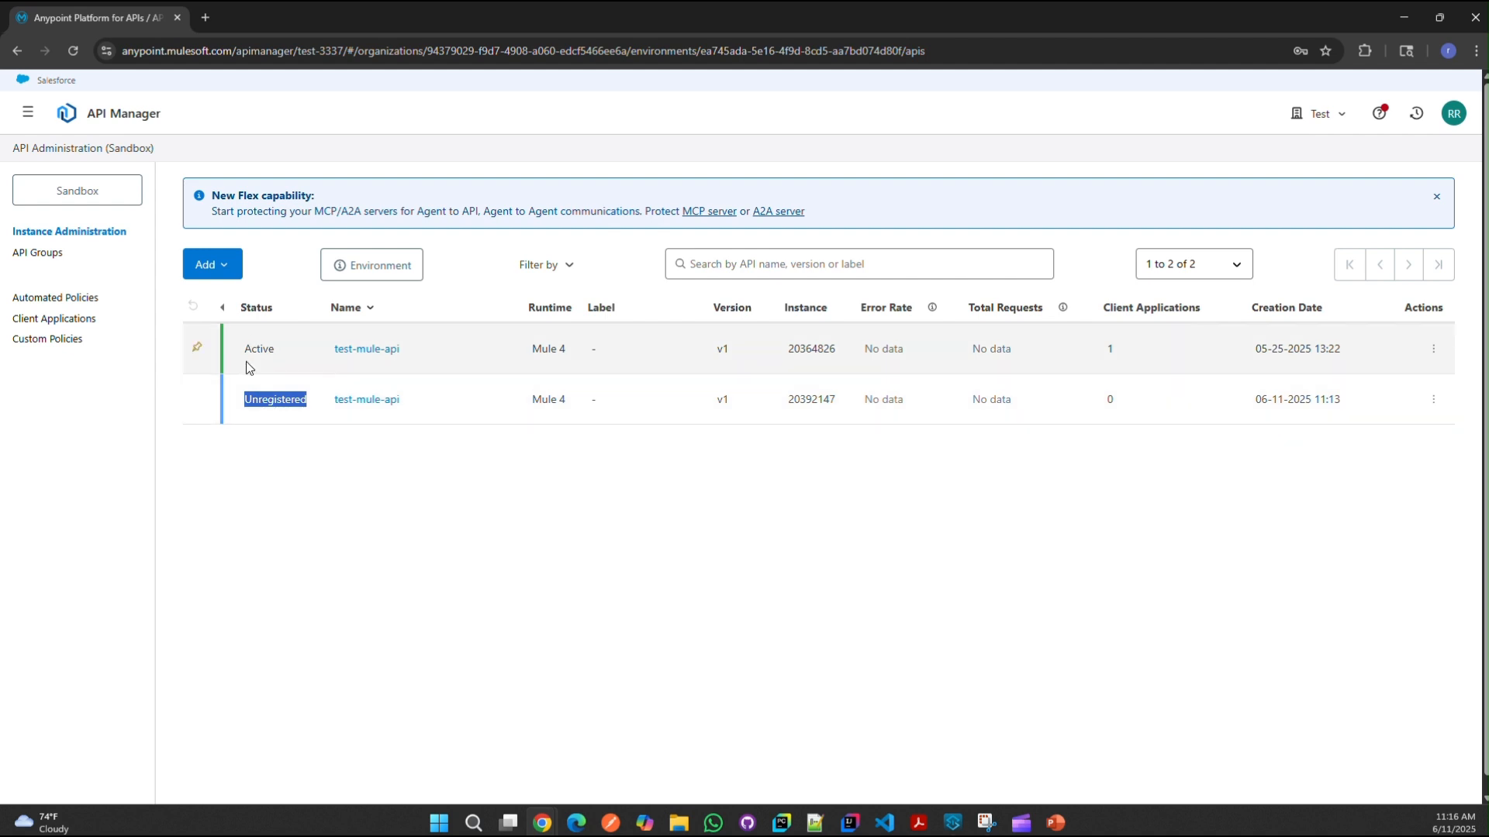
pyautogui.click(1432, 349)
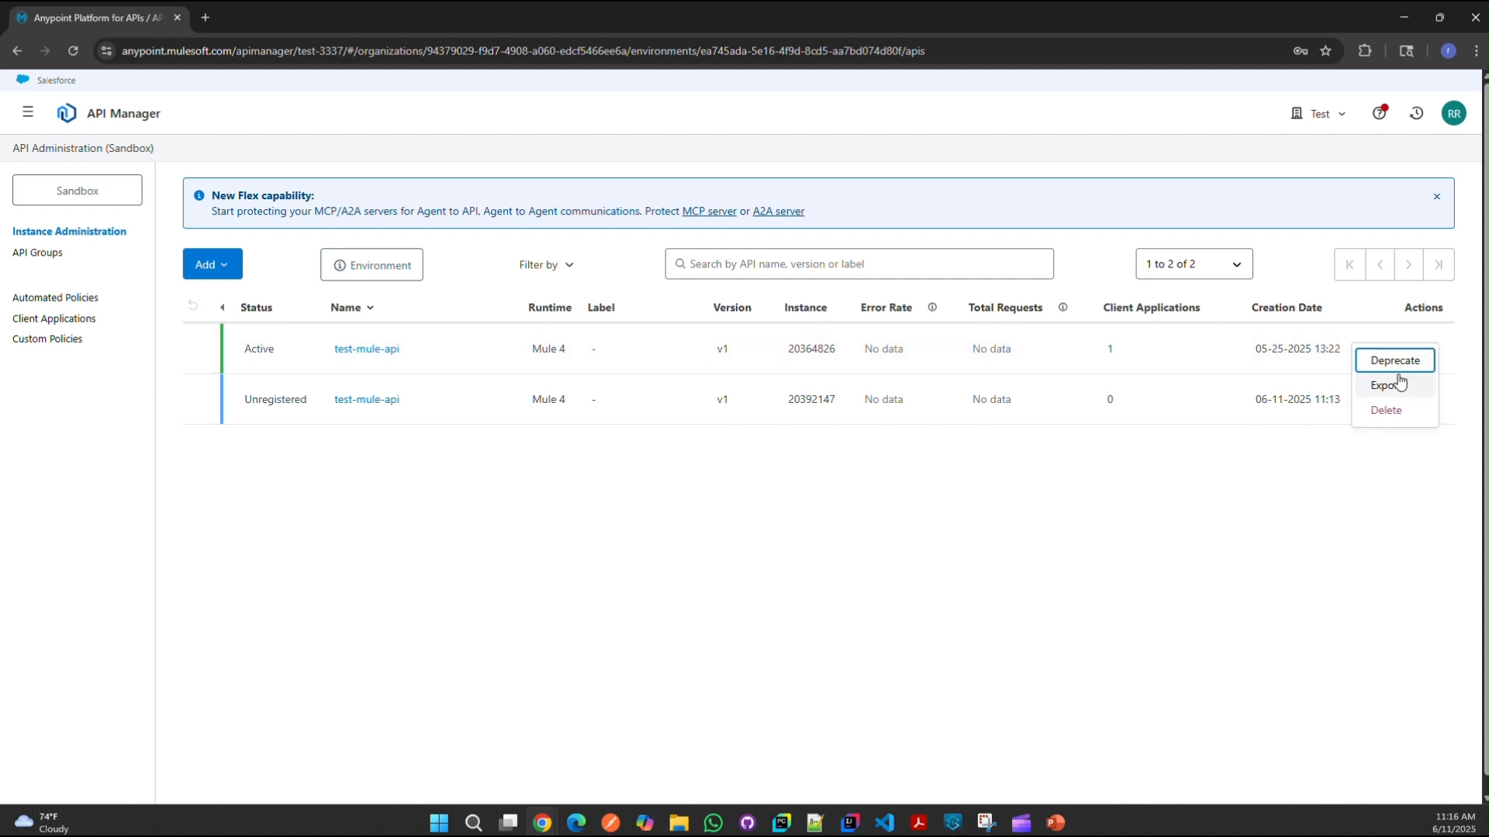
# Step: Delete the Active test-mule-api instance, which fails due to contracts, then retry the deletion
pyautogui.click(1392, 415)
pyautogui.click(869, 503)
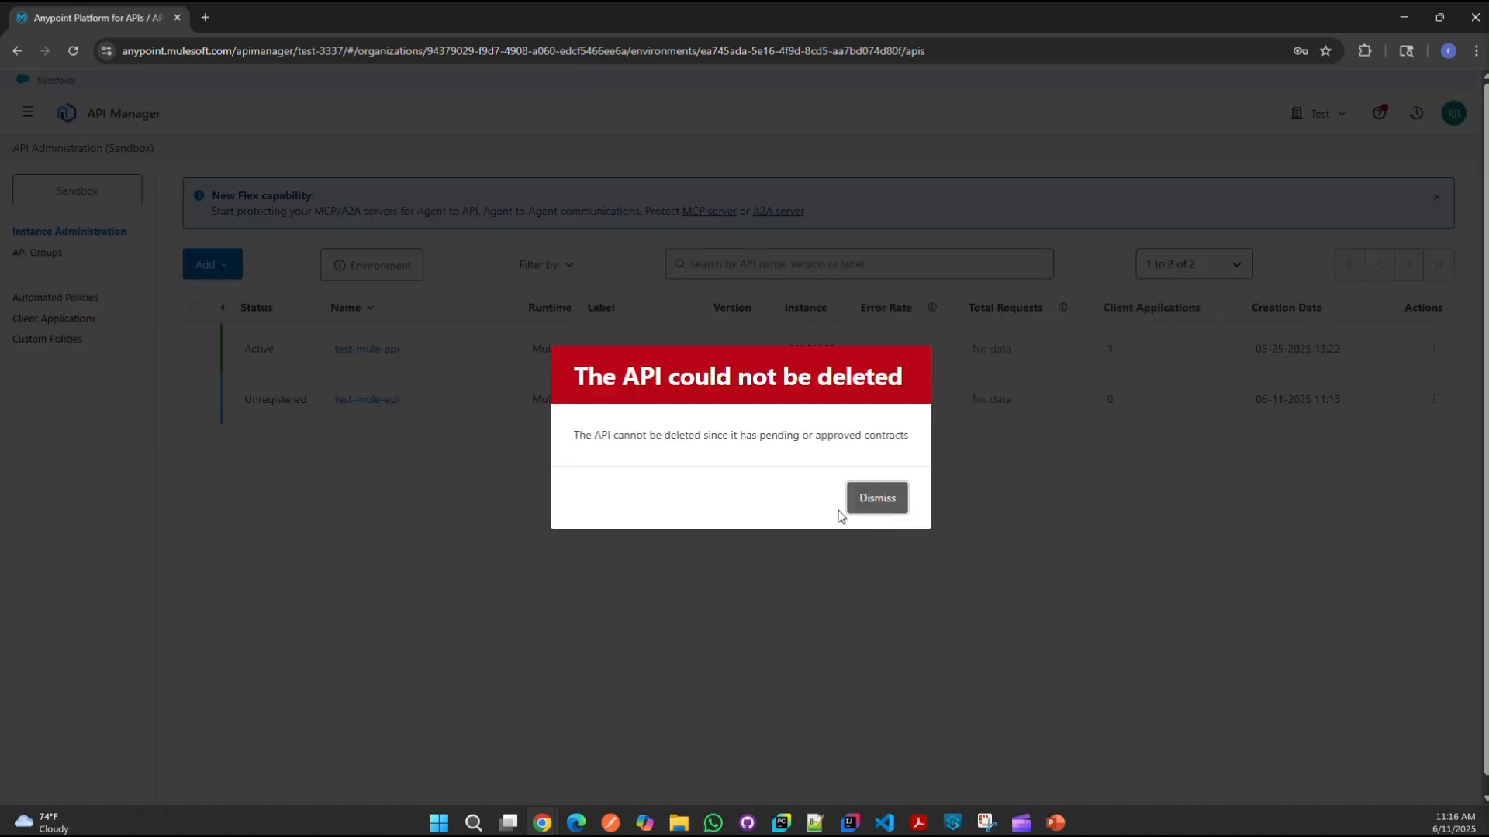
pyautogui.click(876, 506)
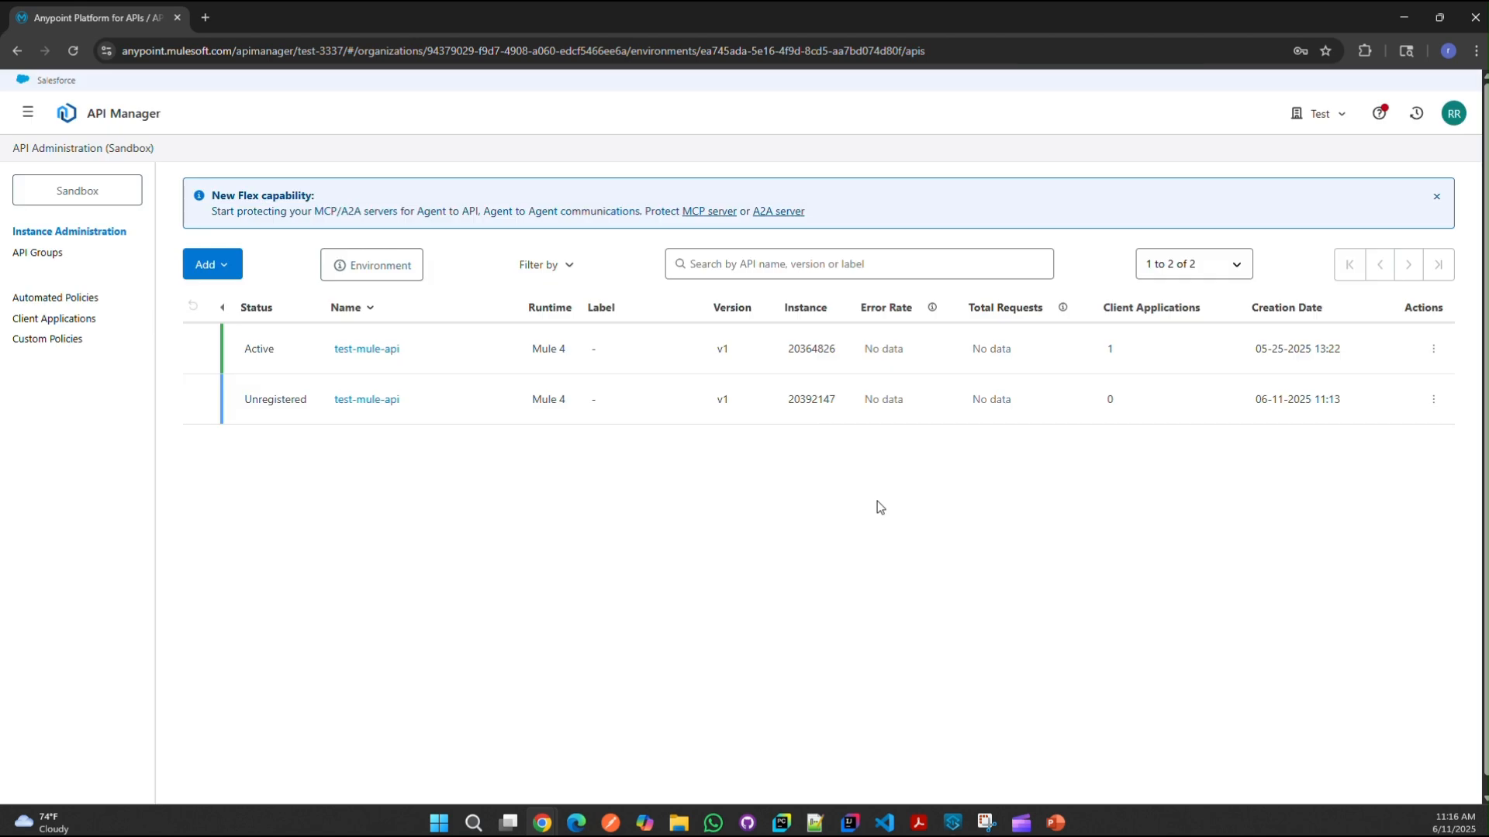
pyautogui.click(73, 50)
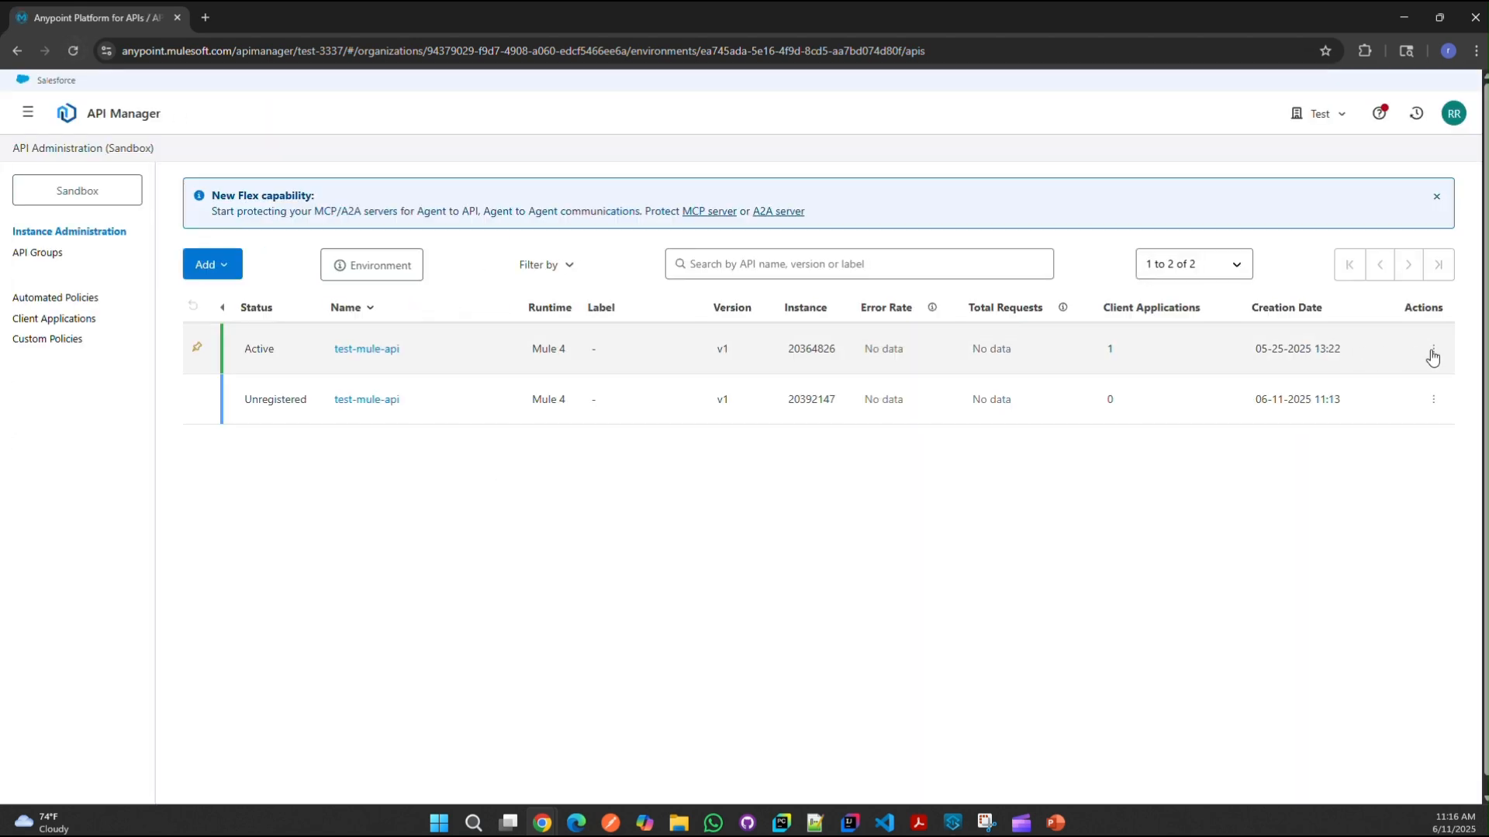
pyautogui.click(1430, 351)
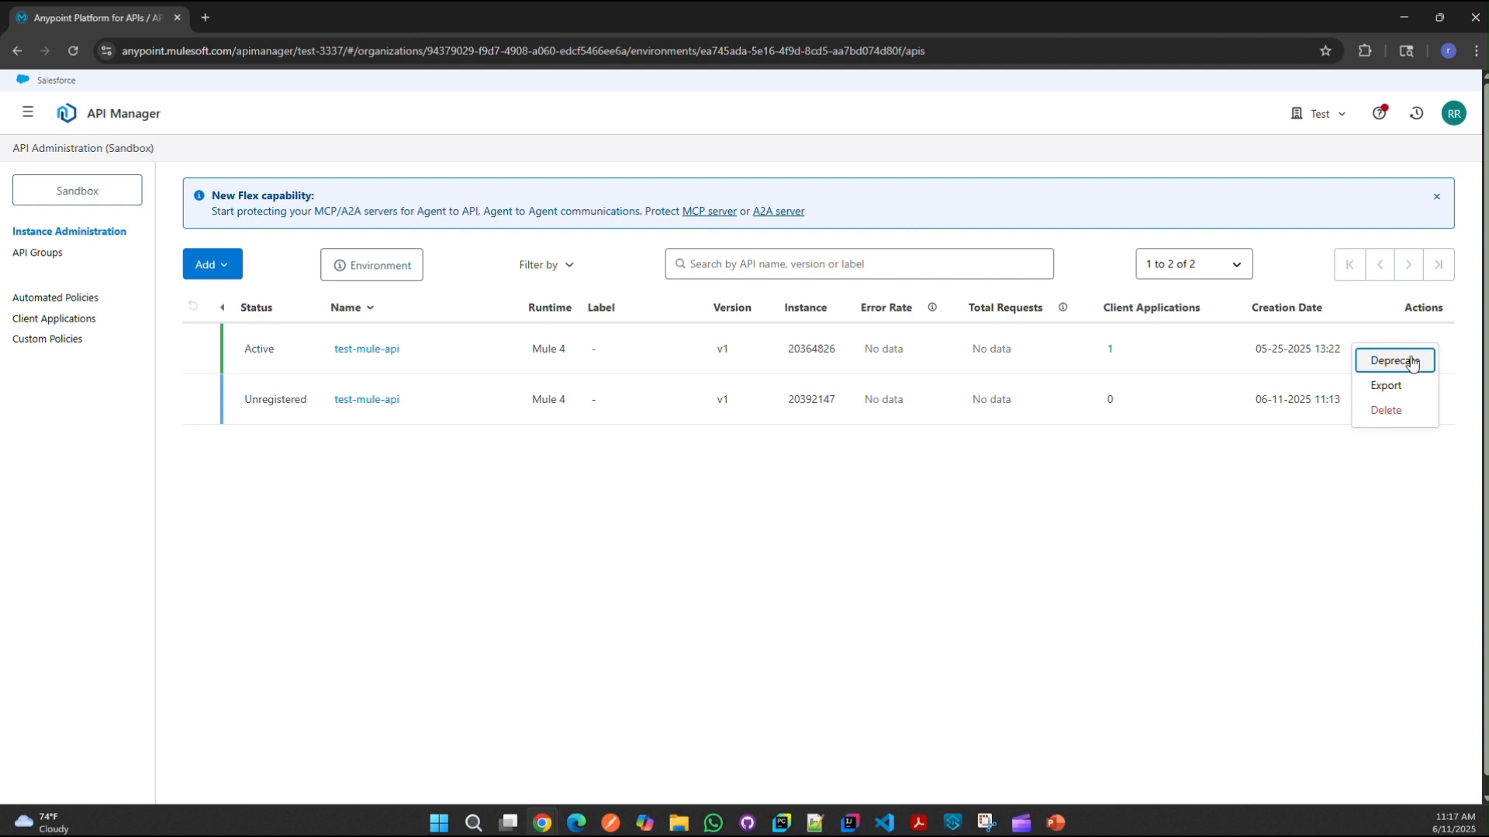
pyautogui.click(1385, 414)
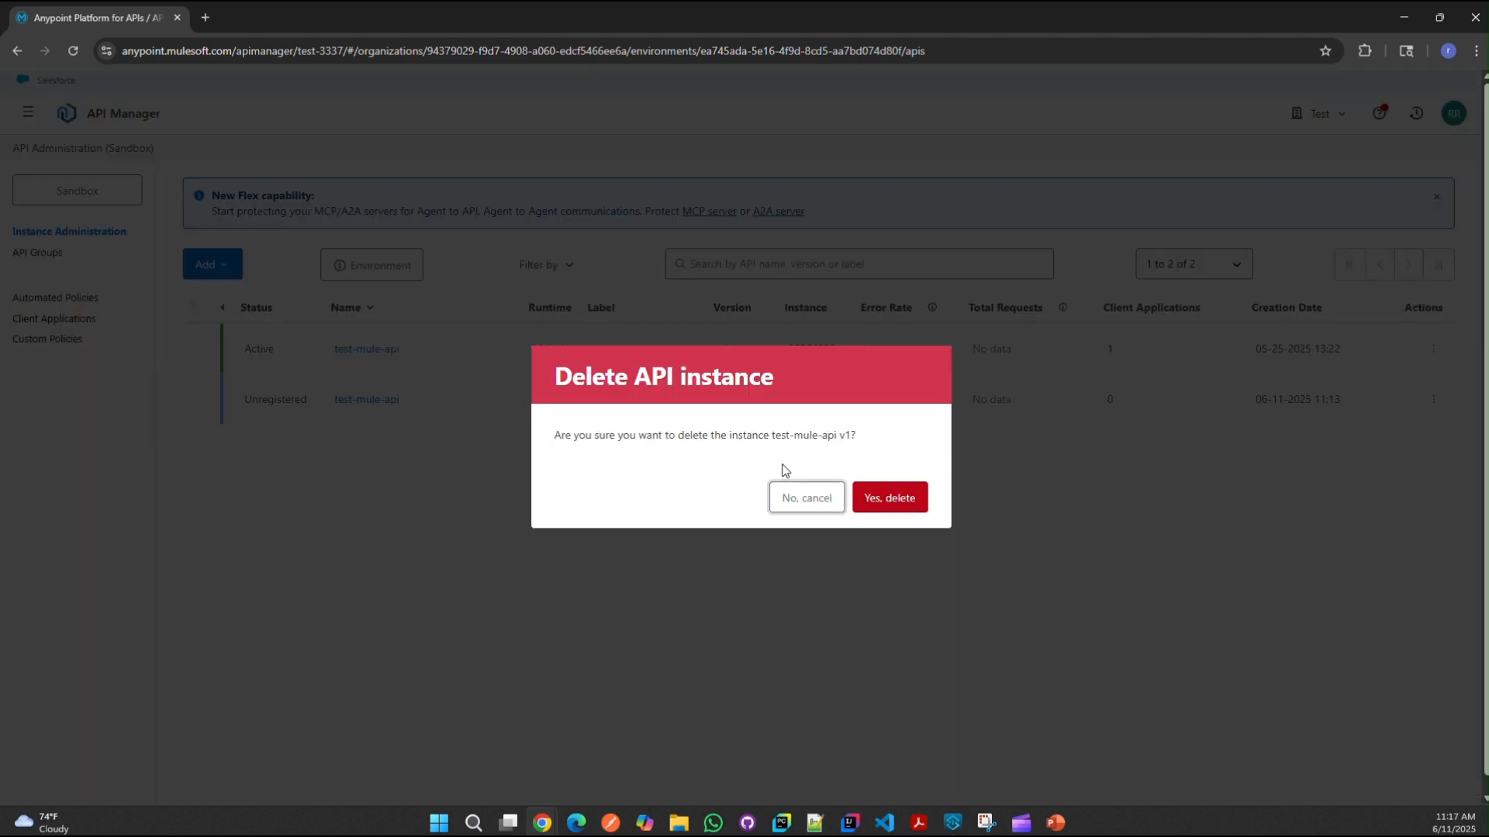
pyautogui.click(890, 496)
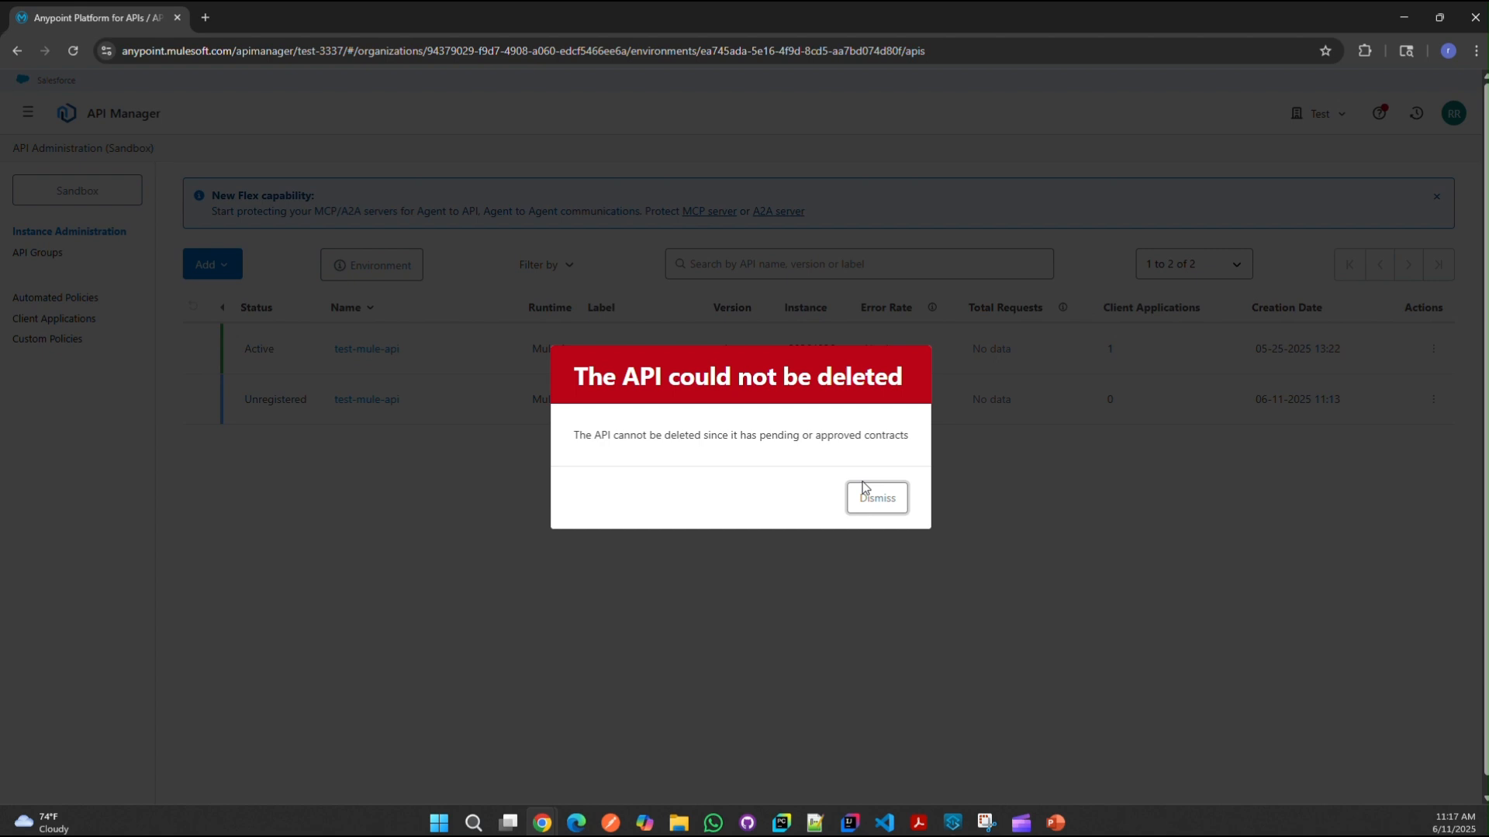
# Step: Dismiss the deletion error and revoke the approved contract on the active test-mule-api instance
pyautogui.click(864, 497)
pyautogui.click(397, 351)
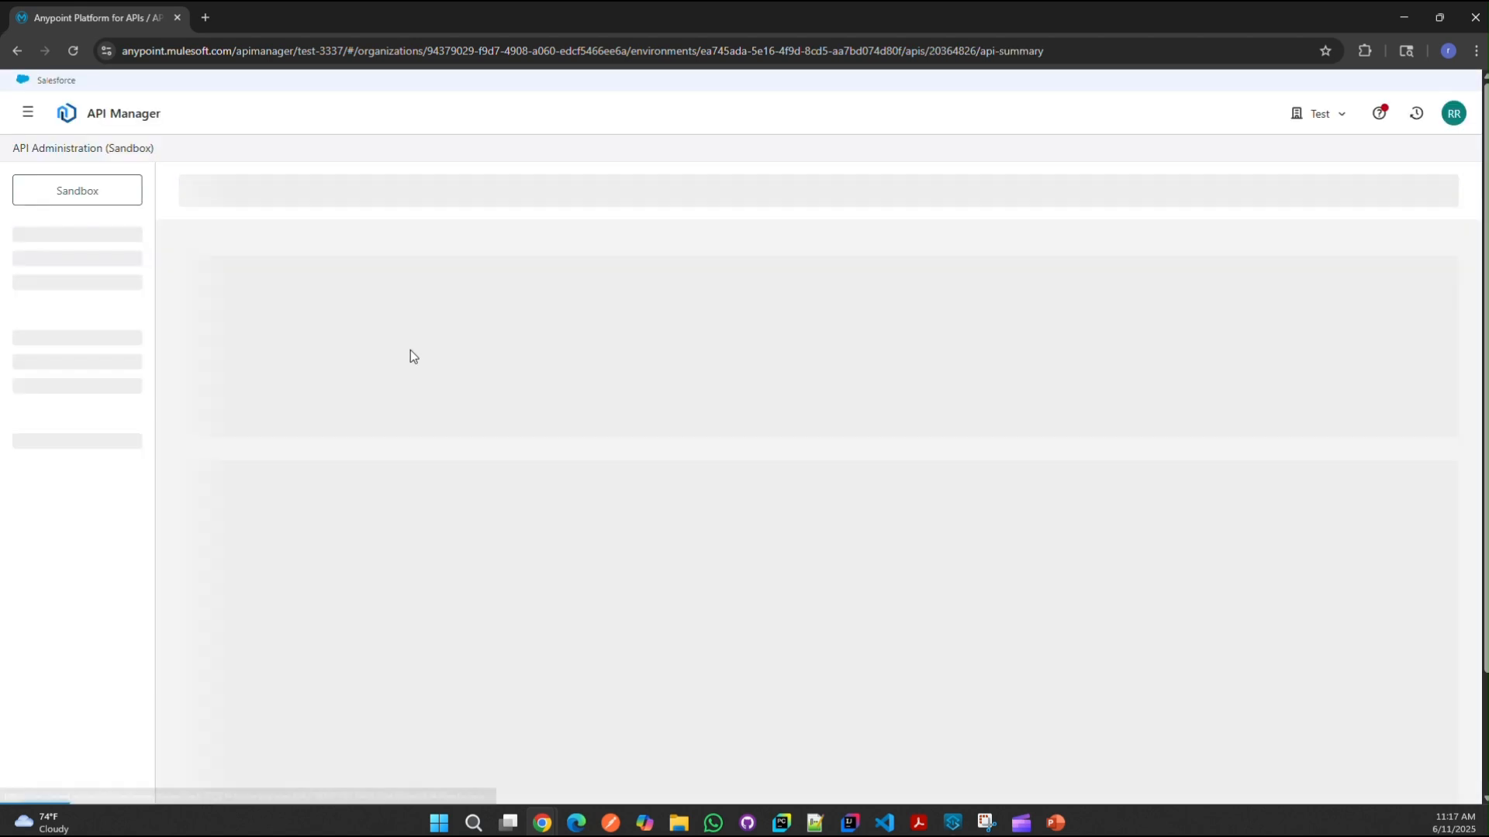
pyautogui.click(143, 304)
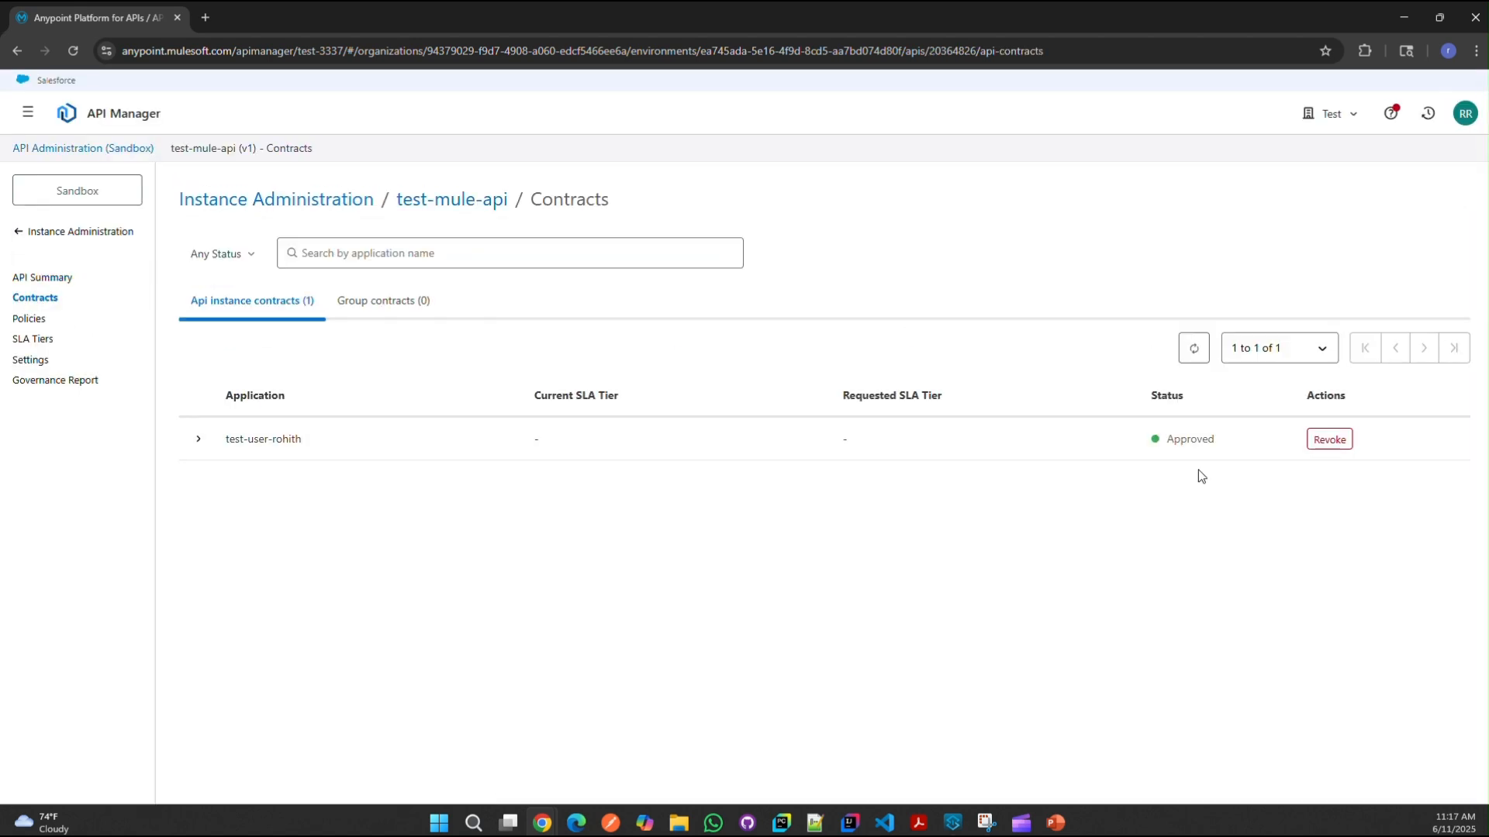
pyautogui.click(1302, 442)
pyautogui.click(1329, 439)
pyautogui.click(905, 492)
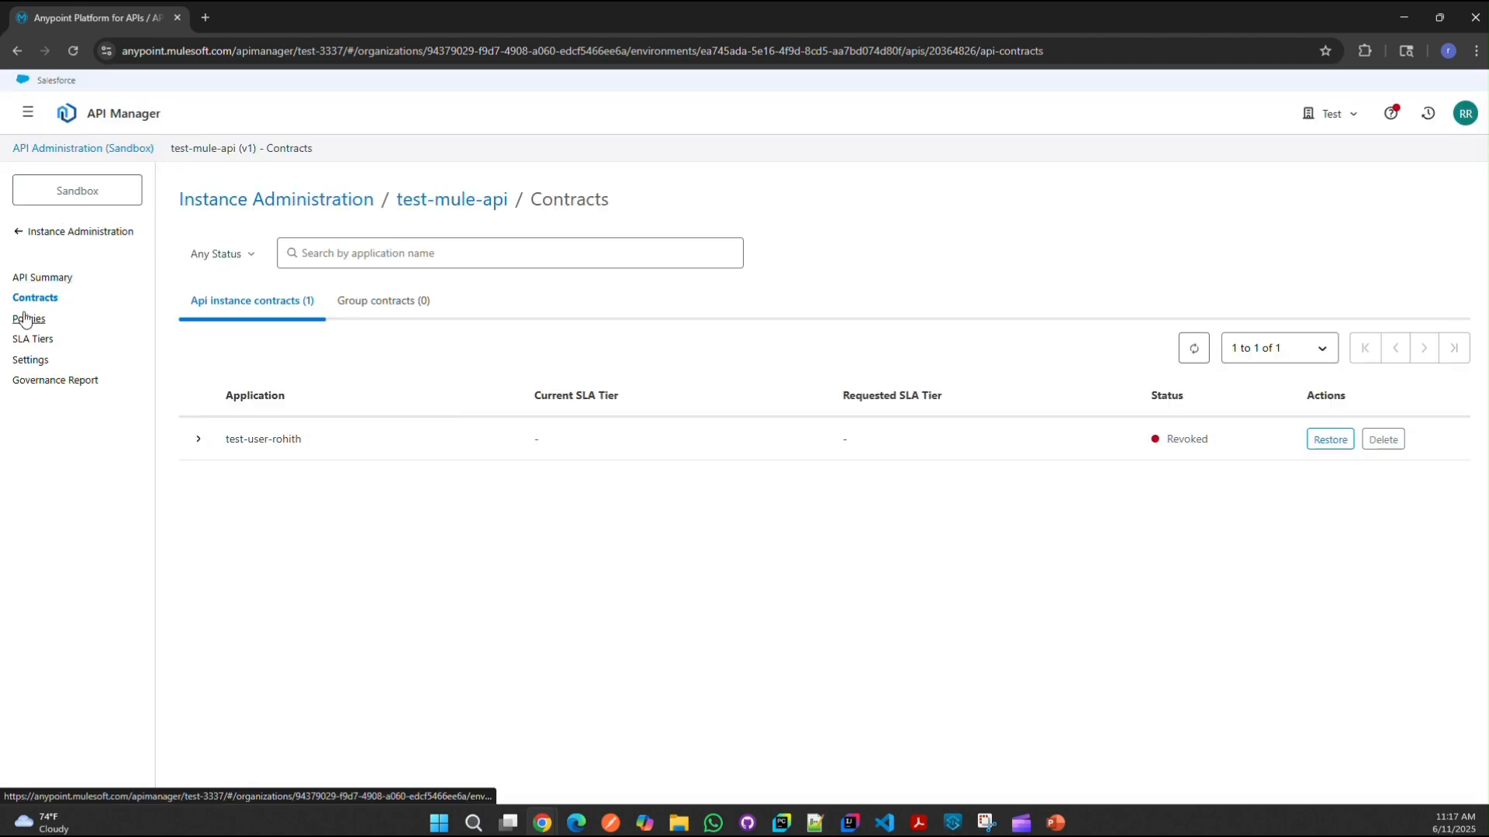
# Step: Delete the active test-mule-api instance 20364826 from API Manager
pyautogui.click(27, 232)
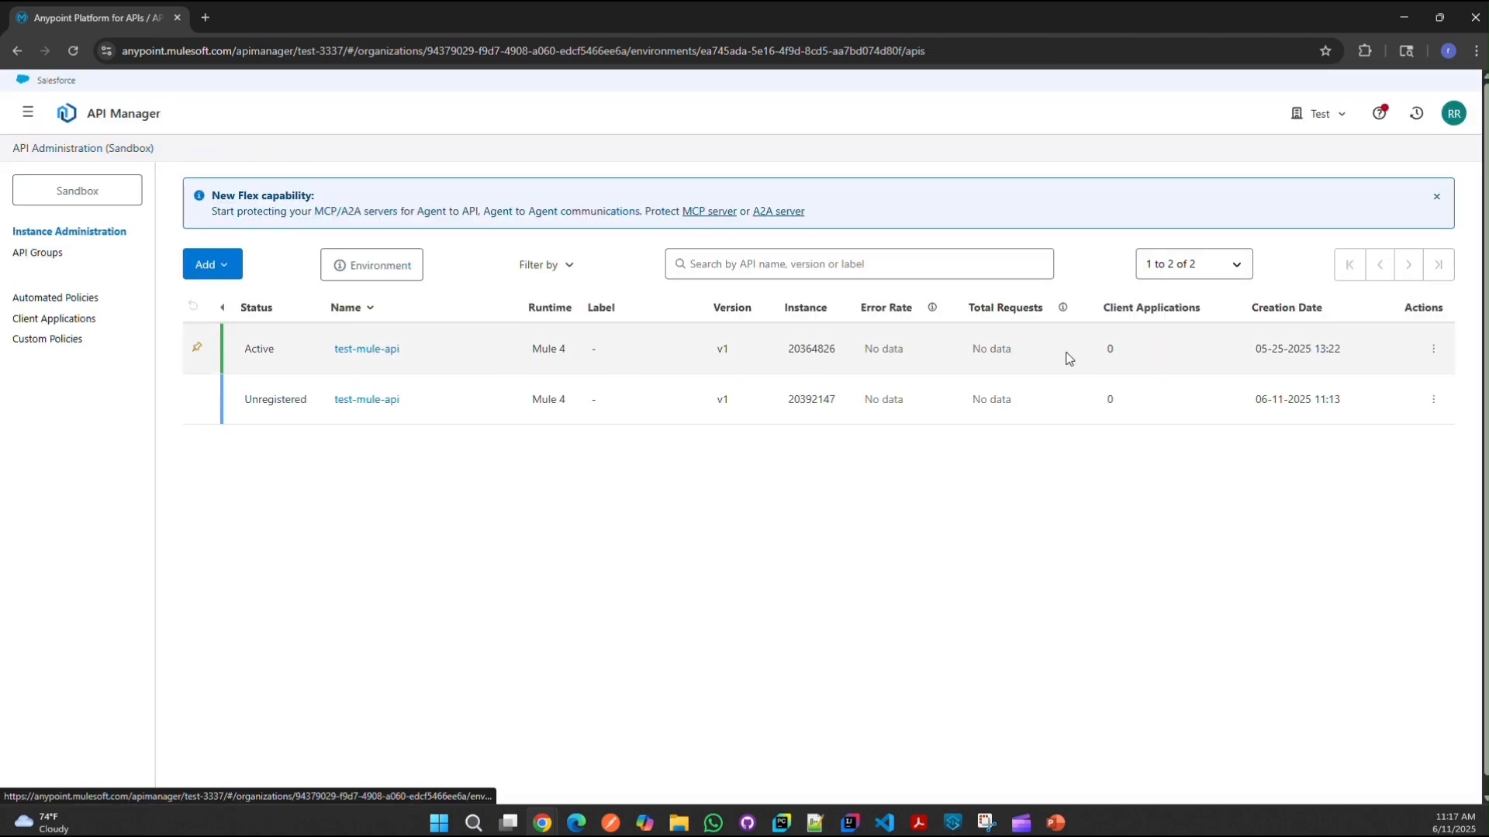
pyautogui.click(1433, 348)
pyautogui.click(1386, 409)
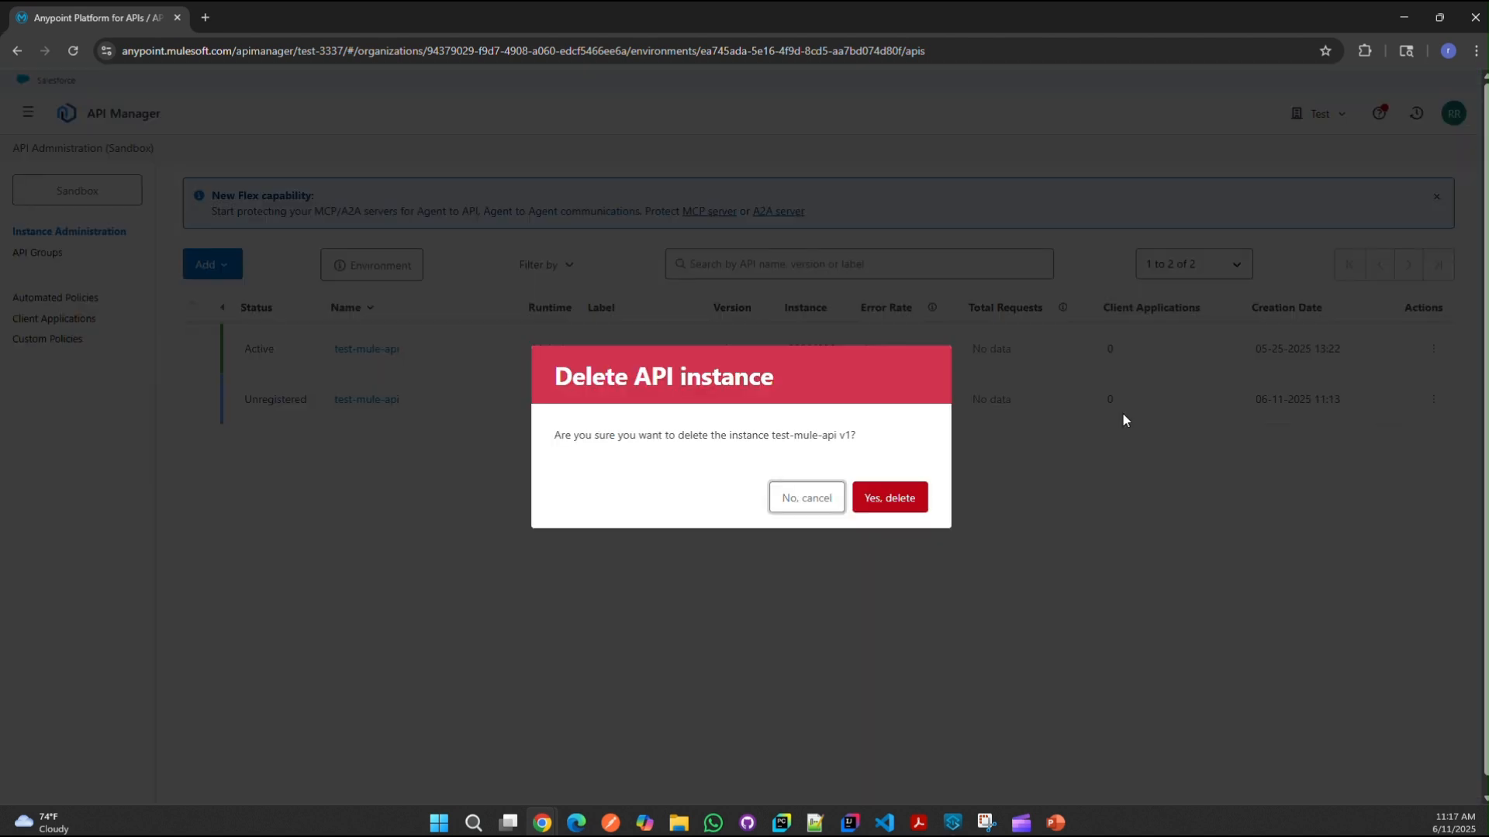
pyautogui.click(914, 498)
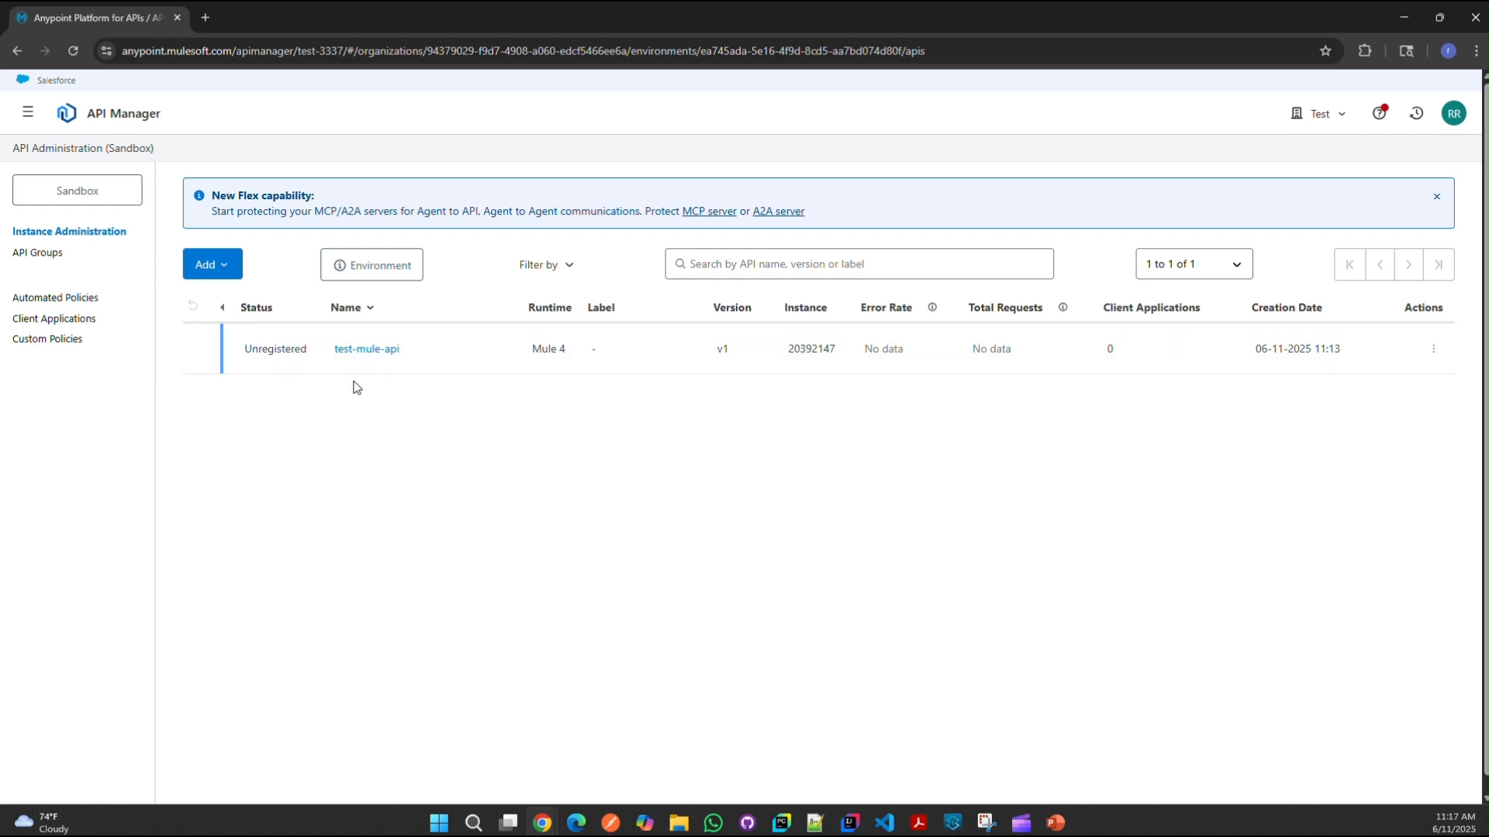
# Step: Review the Policies and Contracts of the remaining unregistered test-mule-api instance
pyautogui.click(368, 350)
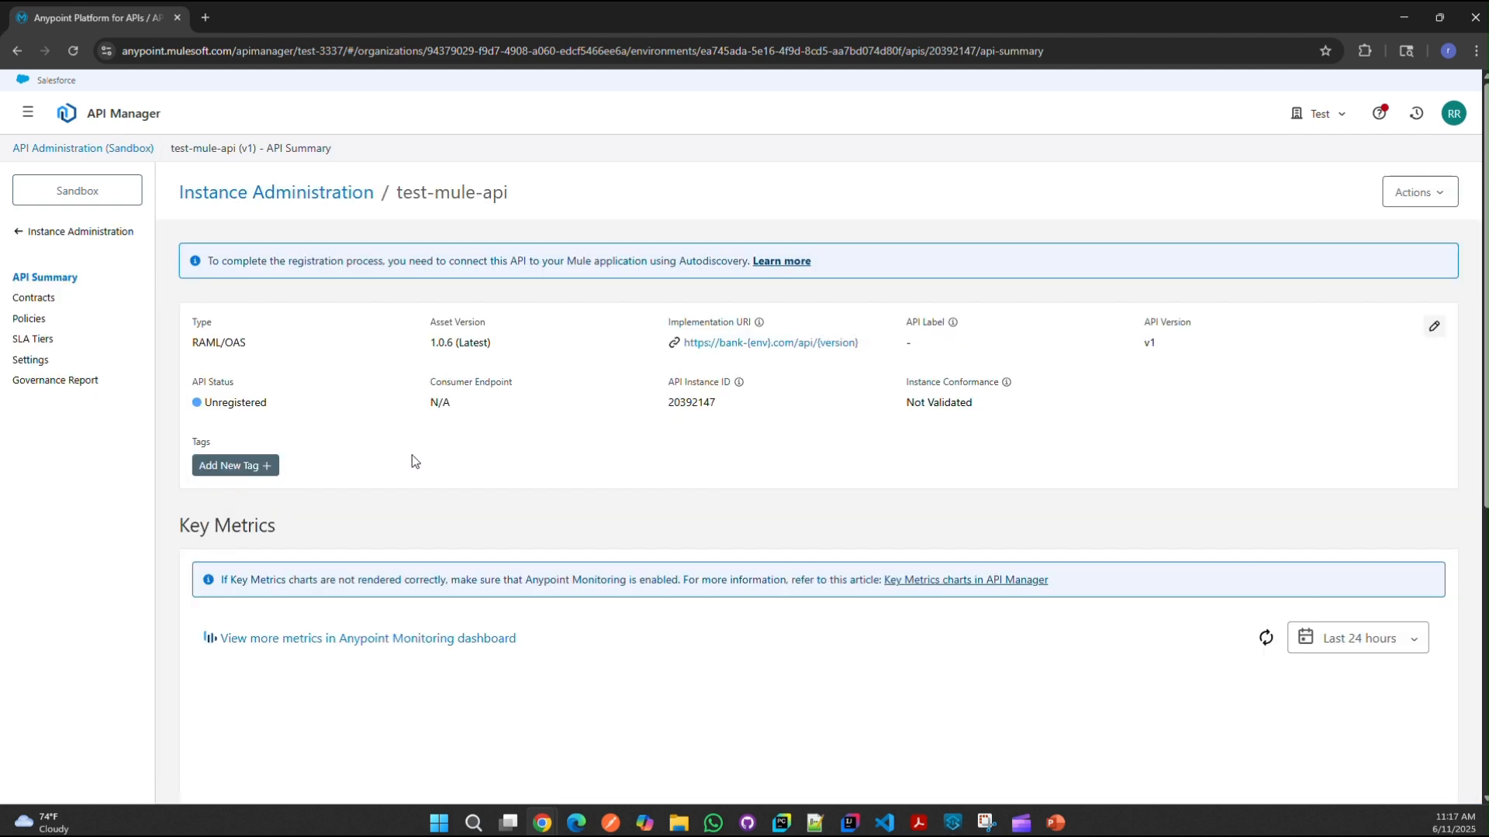
pyautogui.click(36, 323)
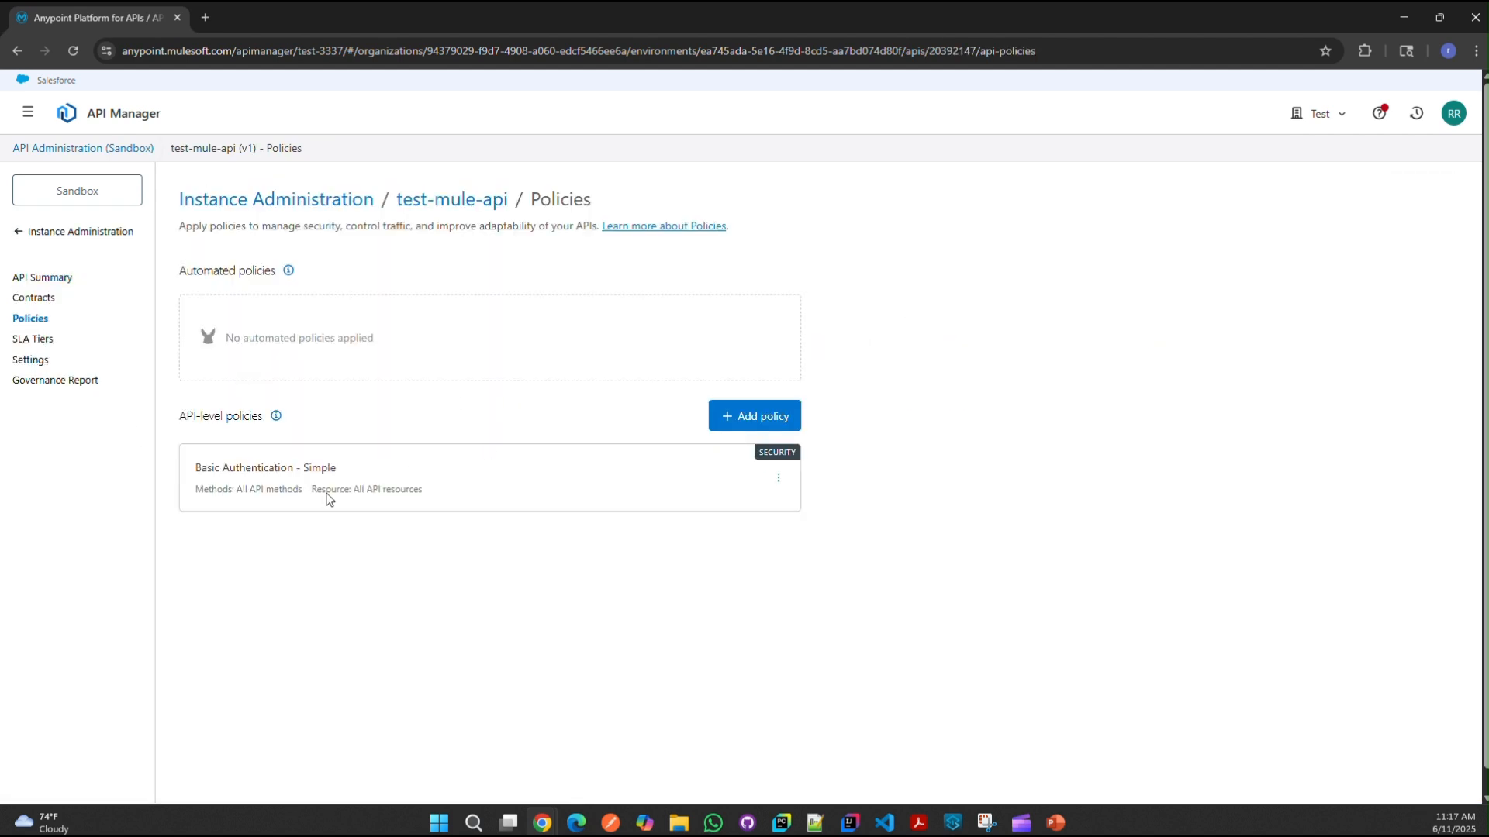
pyautogui.click(48, 299)
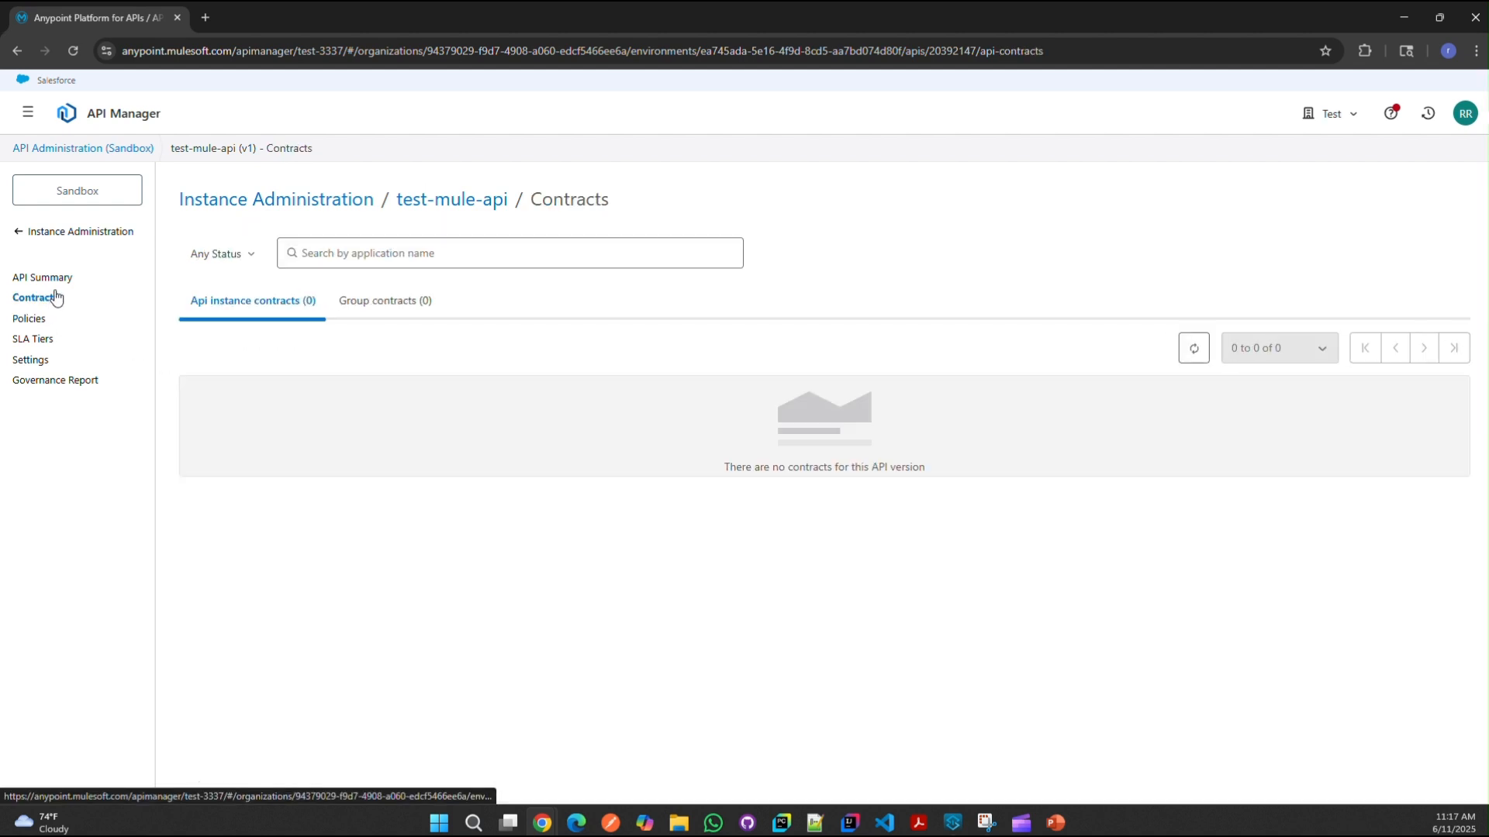
pyautogui.click(59, 279)
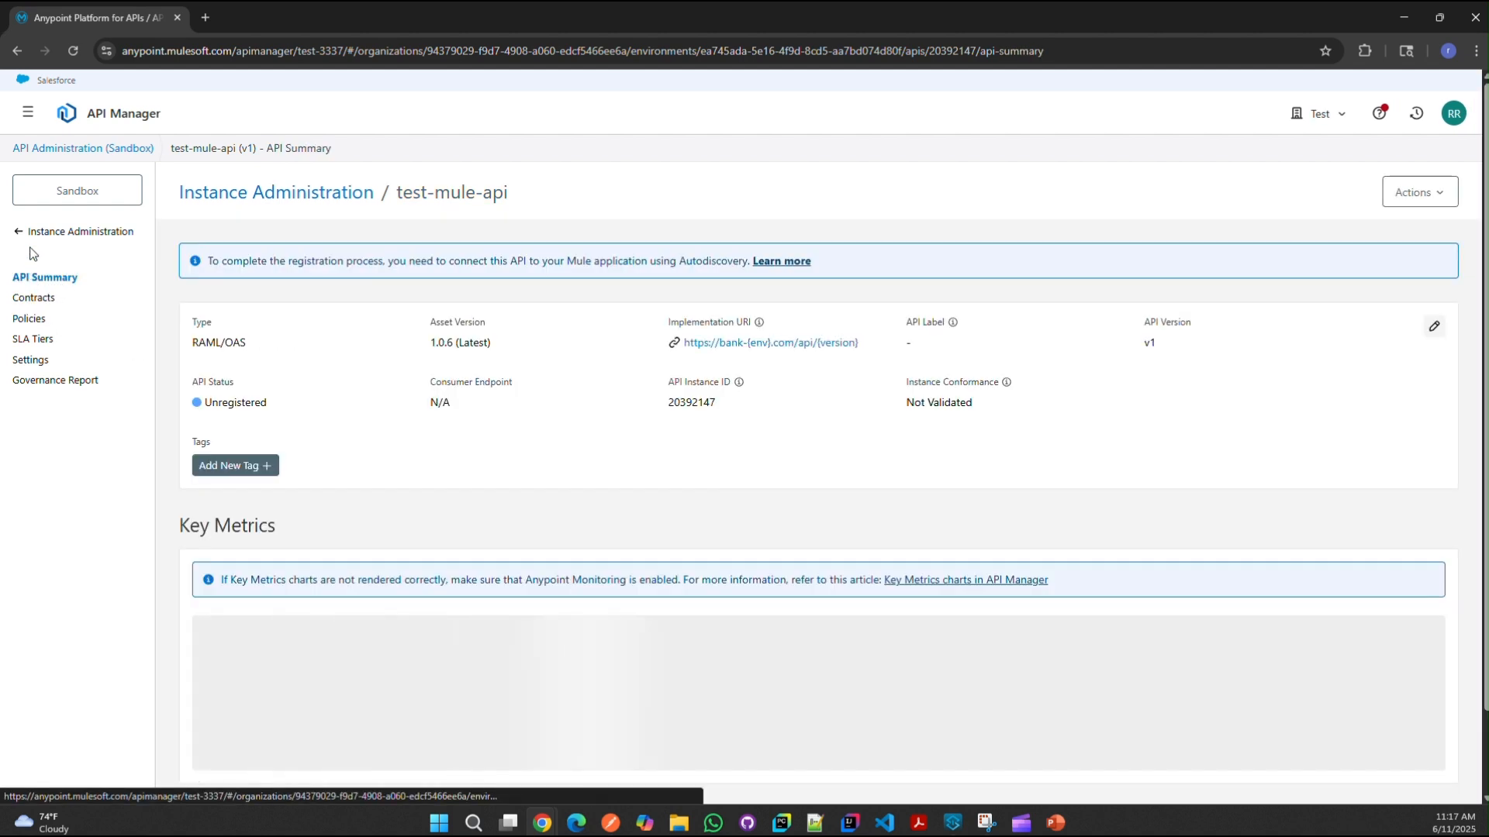
pyautogui.click(54, 232)
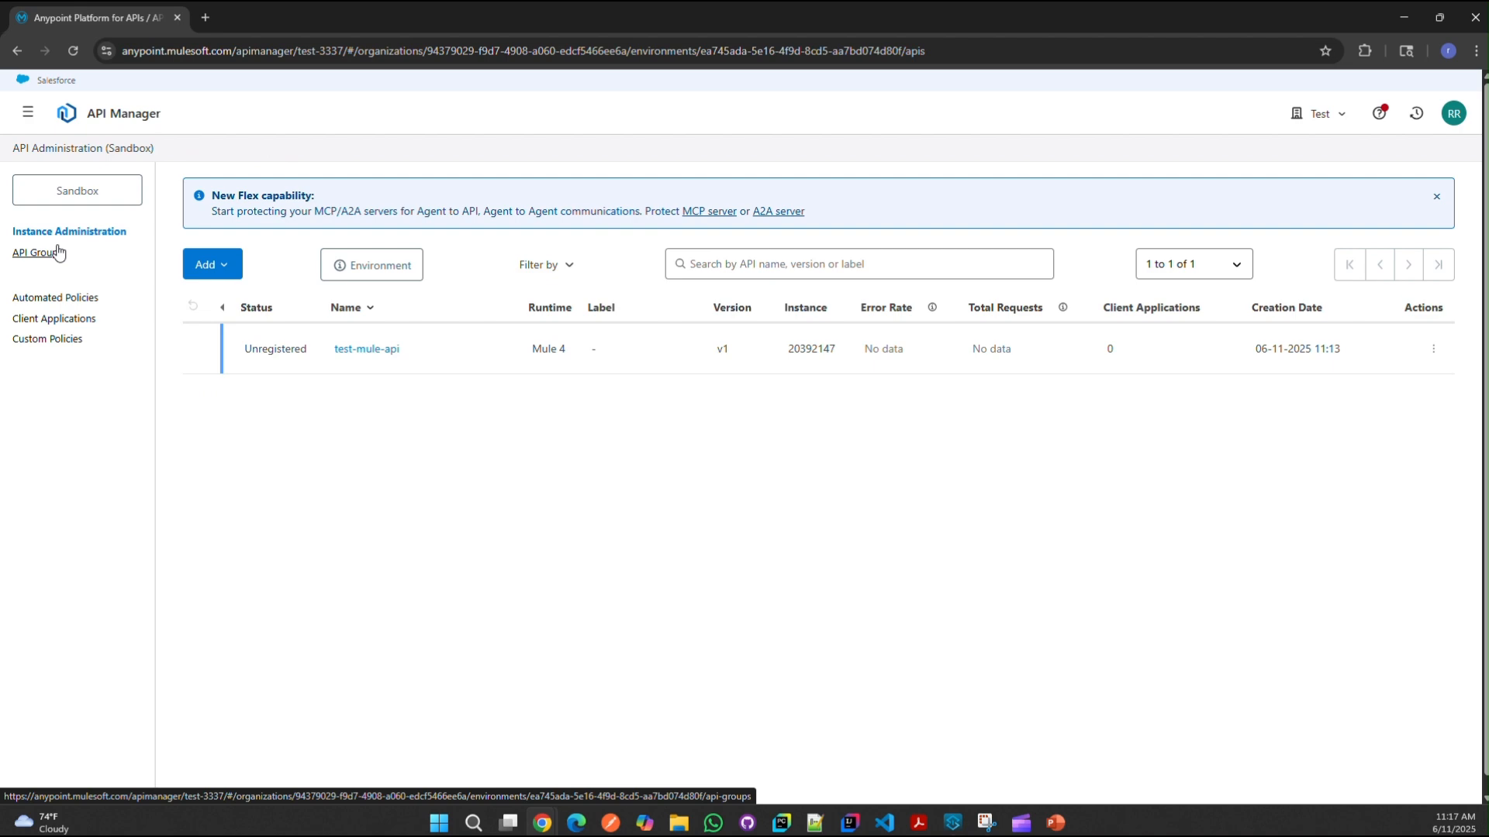
# Step: Copy the instance ID 20392147 and go to Runtime Manager's Sandbox Applications page
pyautogui.click(34, 118)
pyautogui.click(698, 527)
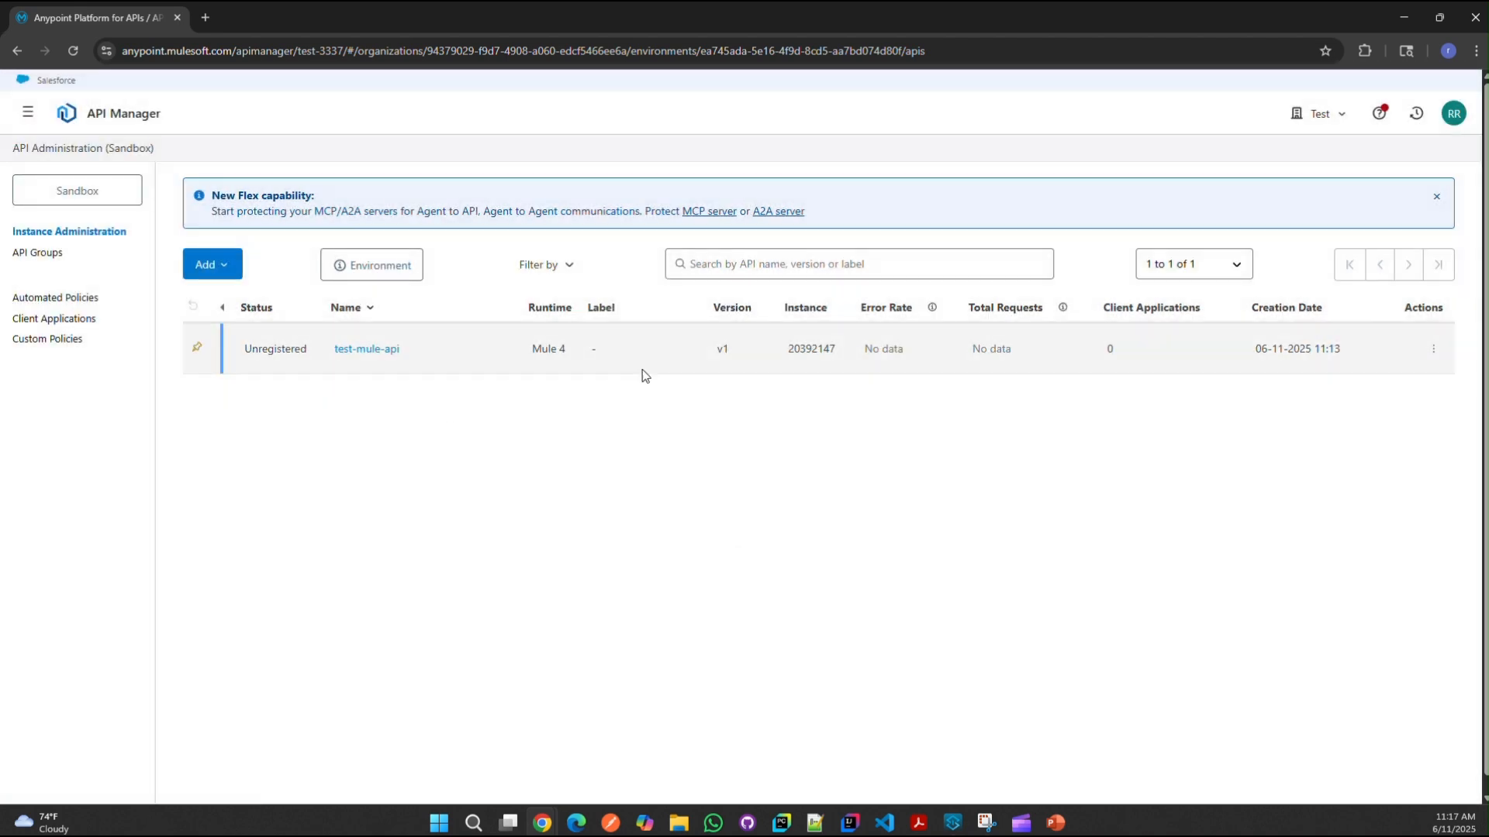
pyautogui.doubleClick(819, 348)
pyautogui.hotkey('ctrl', 'c')
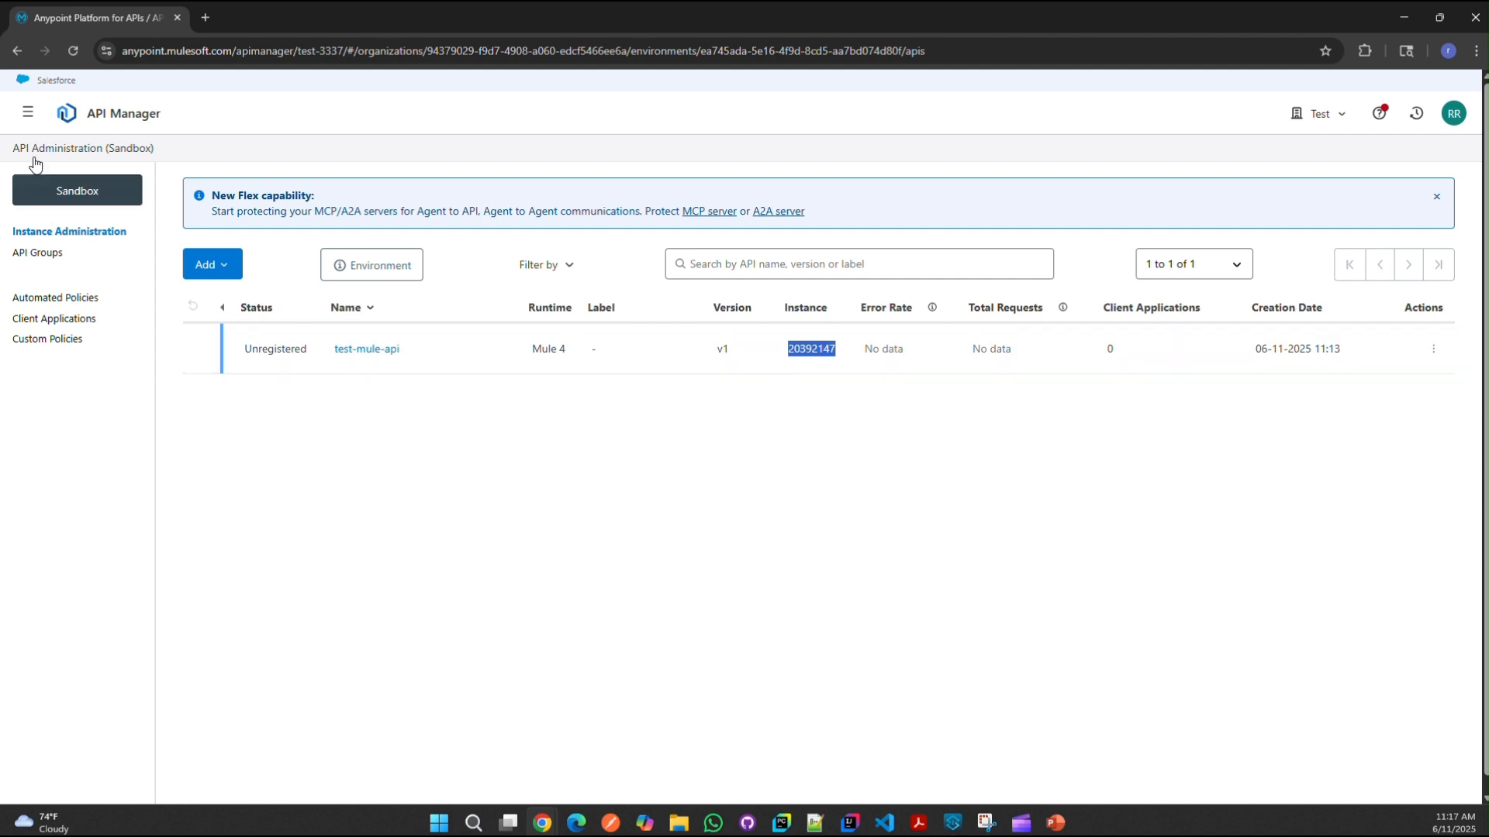
pyautogui.click(28, 117)
pyautogui.click(113, 459)
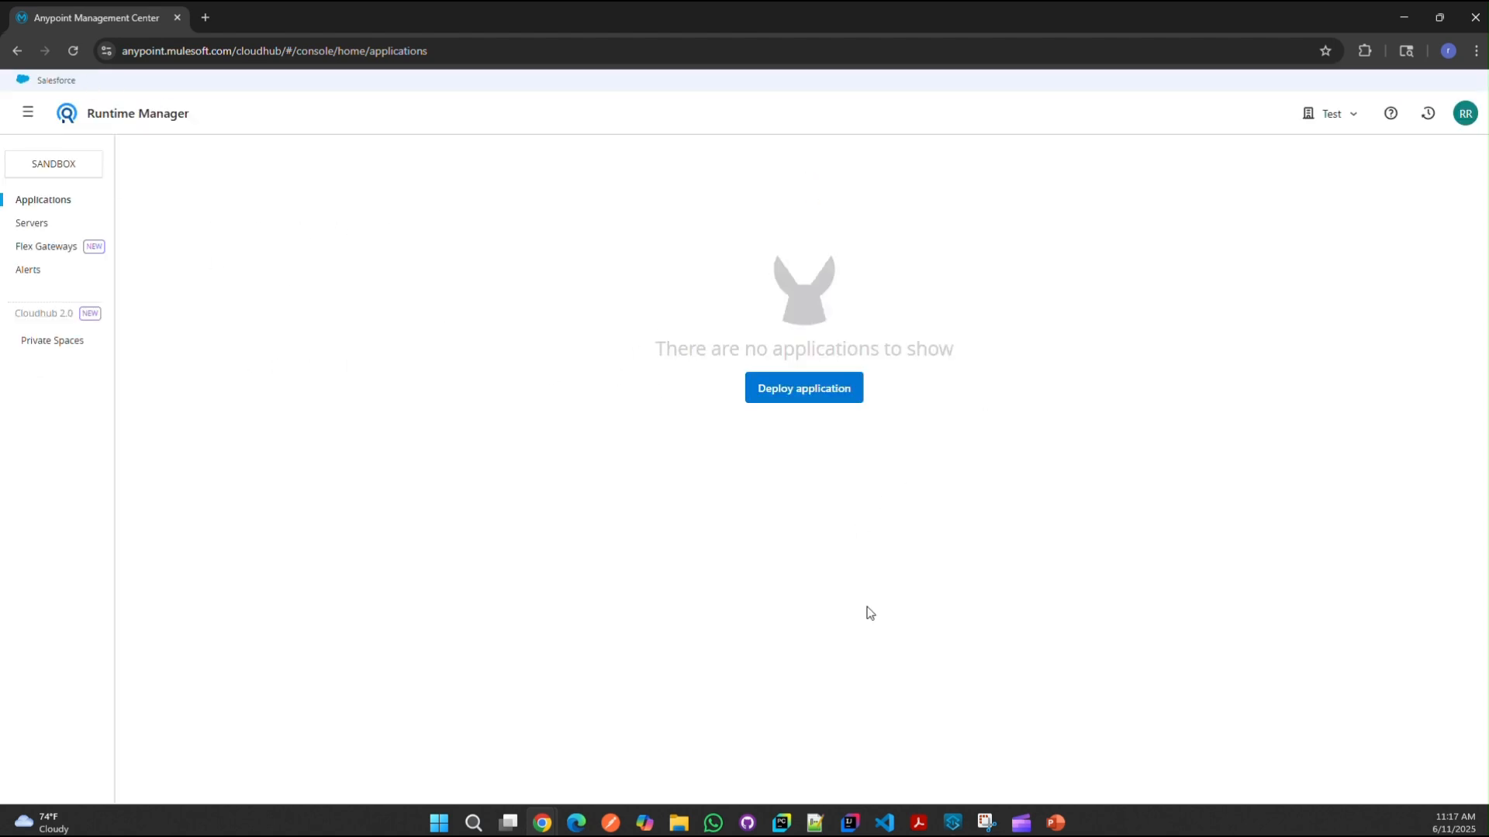
# Step: Terminate the running app and verify API Autodiscovery uses api.id with flow test-mule-api-main
pyautogui.click(952, 823)
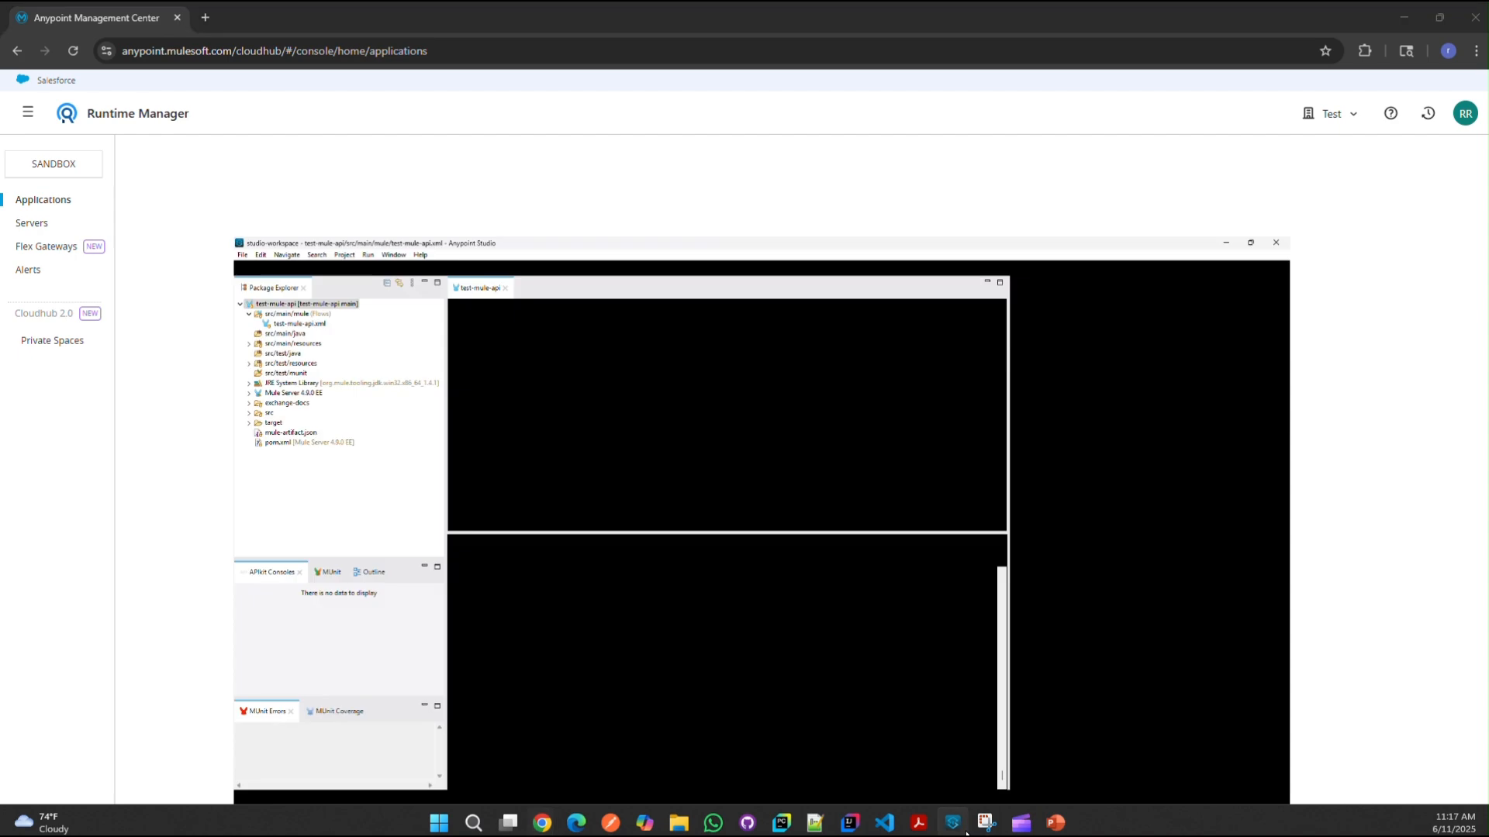
pyautogui.click(828, 436)
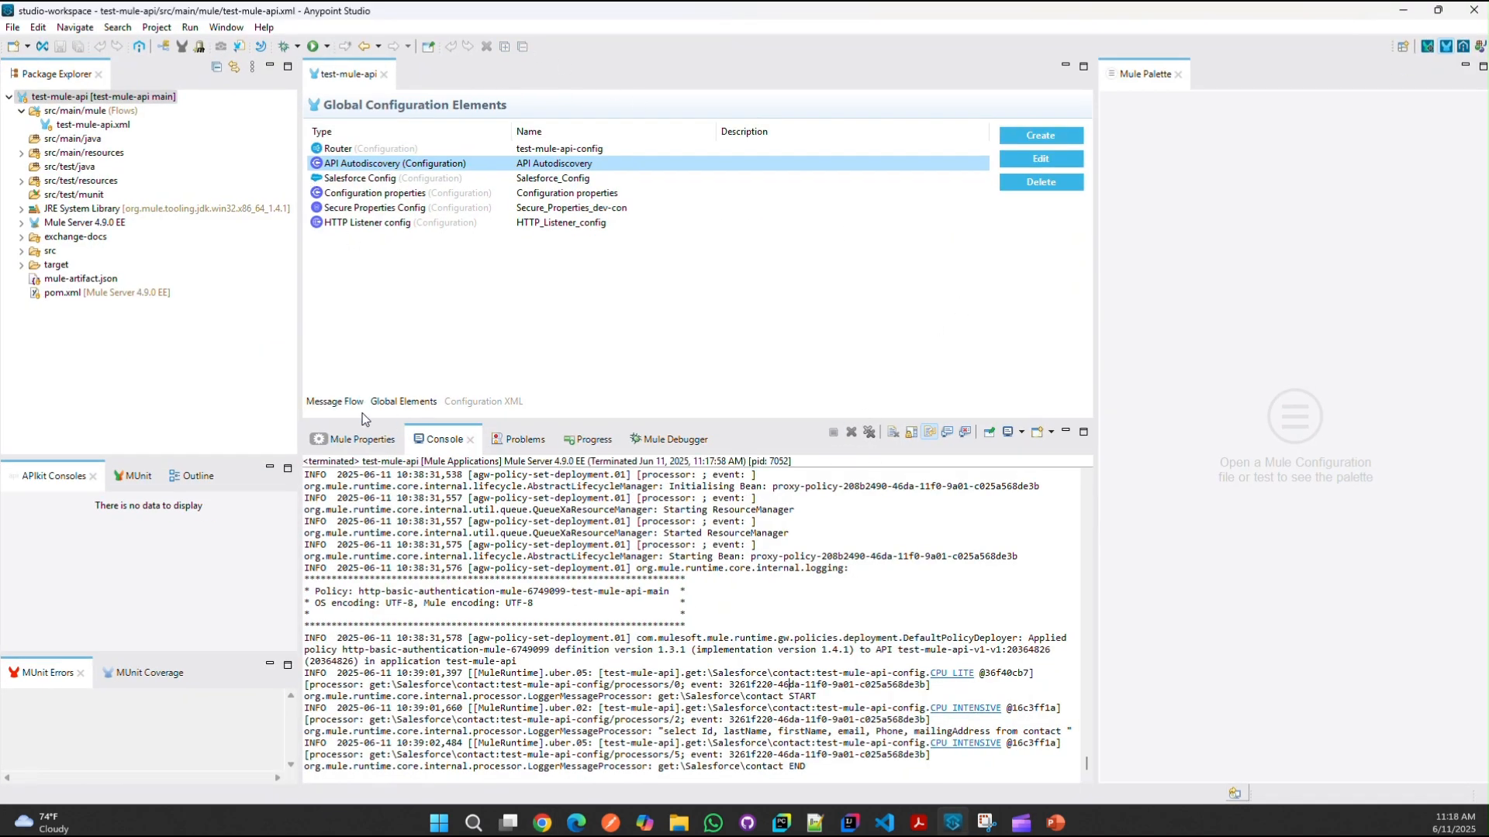
pyautogui.doubleClick(598, 164)
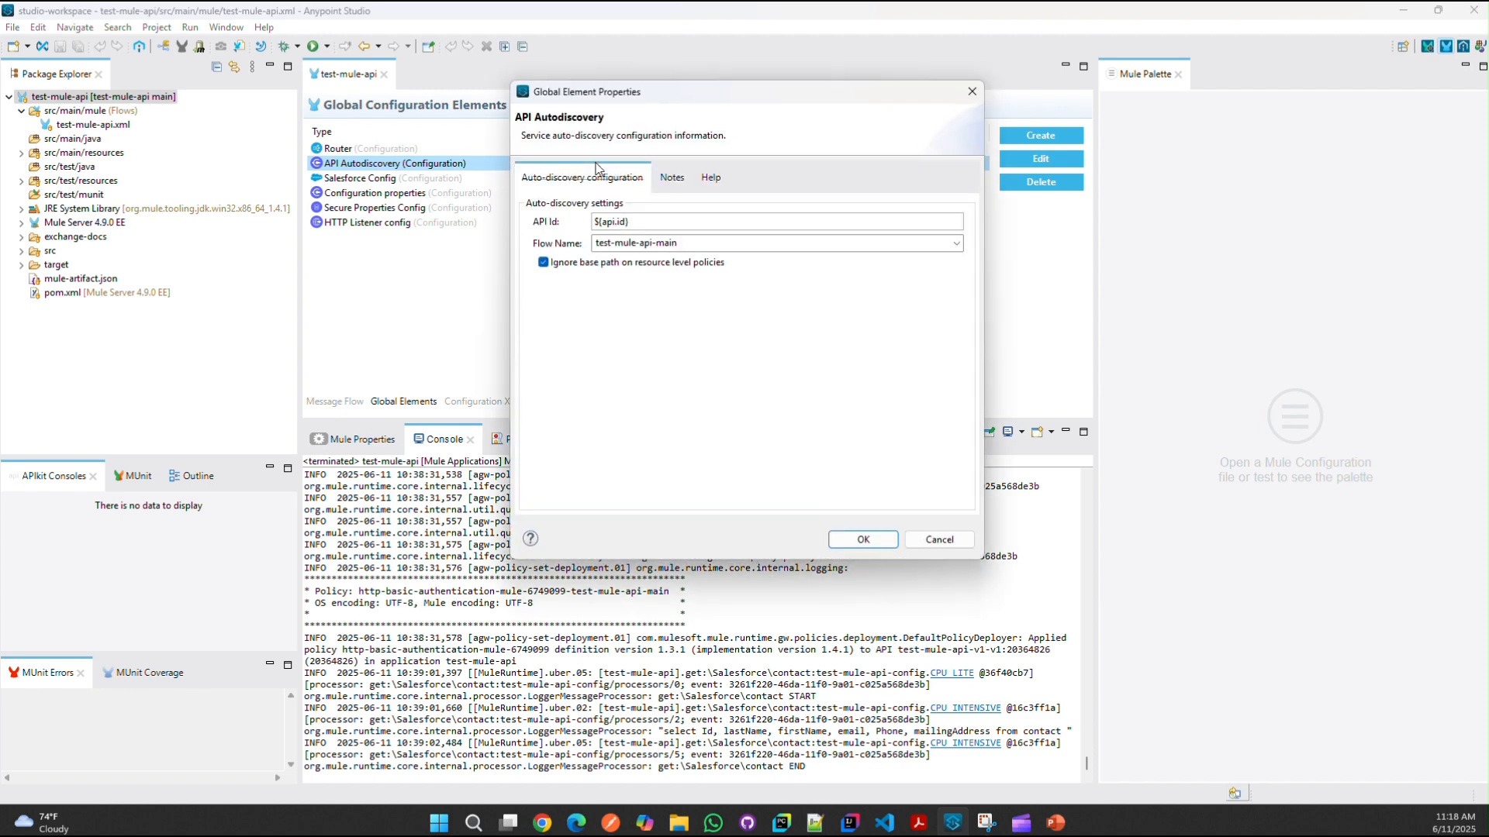
pyautogui.click(724, 249)
pyautogui.click(959, 250)
pyautogui.click(680, 330)
pyautogui.click(678, 220)
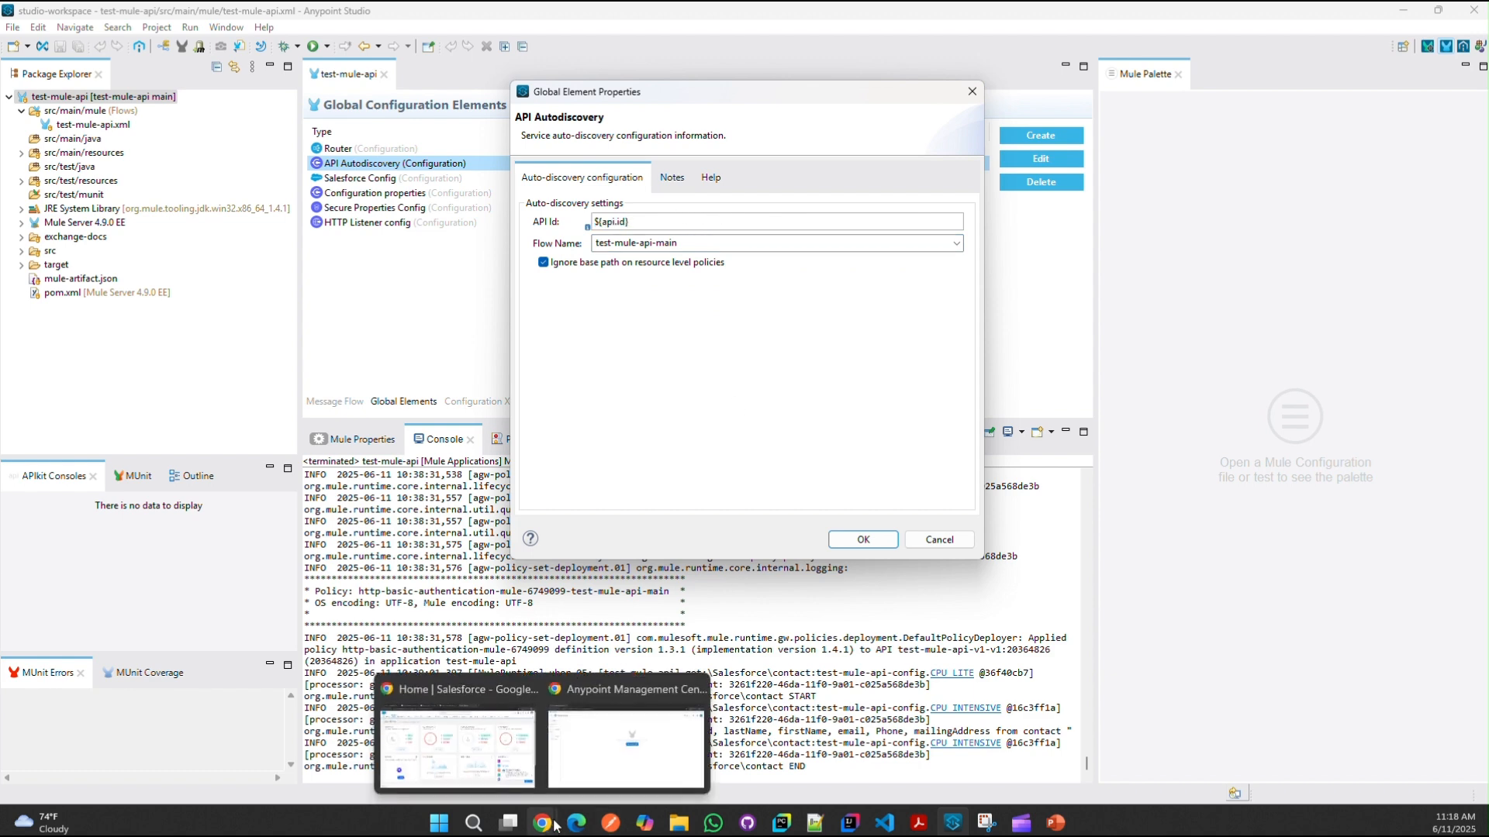
pyautogui.moveTo(629, 222); pyautogui.dragTo(601, 221)
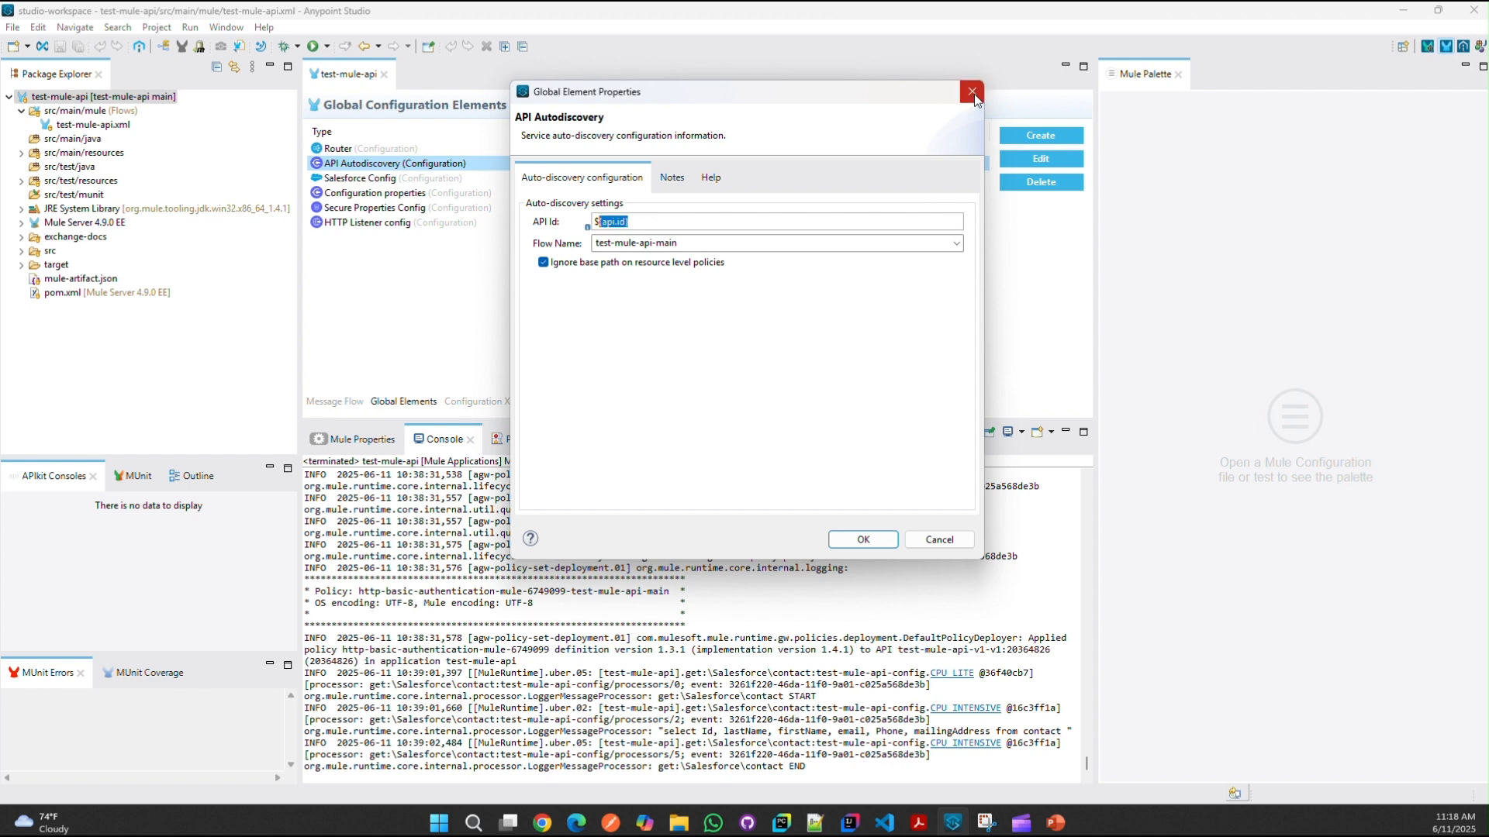
pyautogui.click(972, 92)
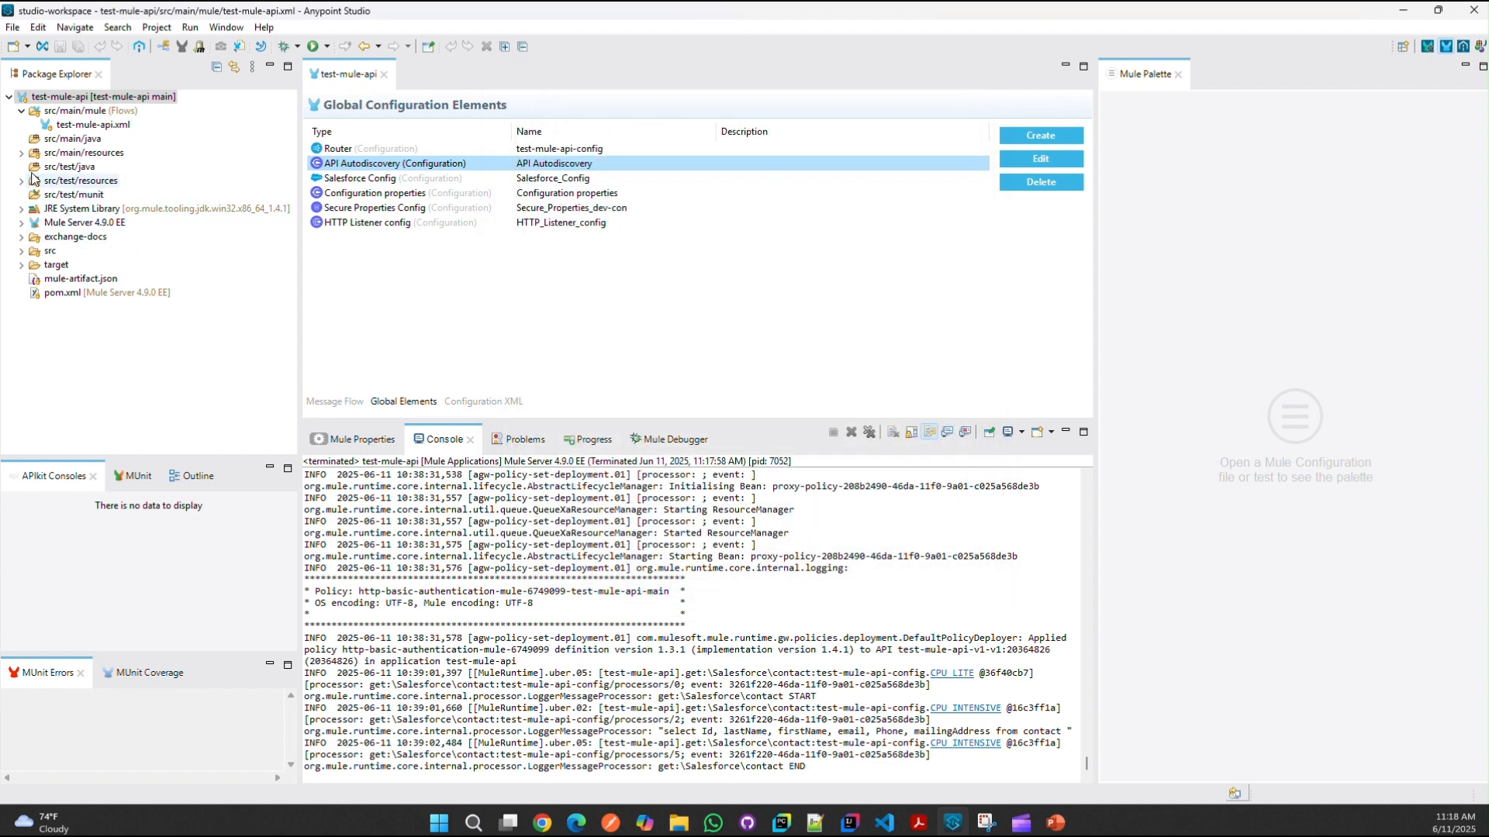
pyautogui.click(20, 154)
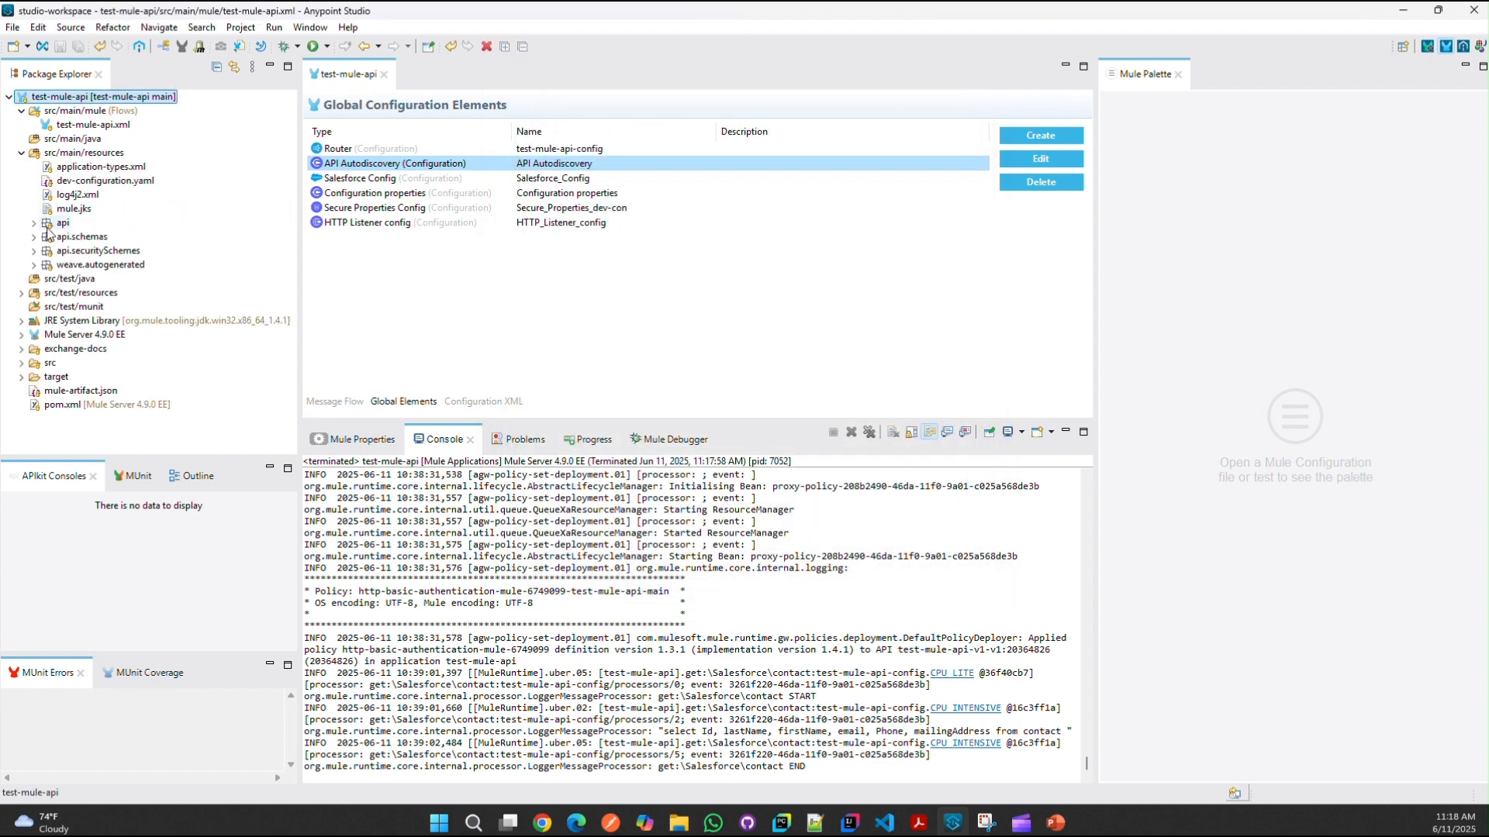
pyautogui.click(101, 180)
pyautogui.doubleClick(100, 180)
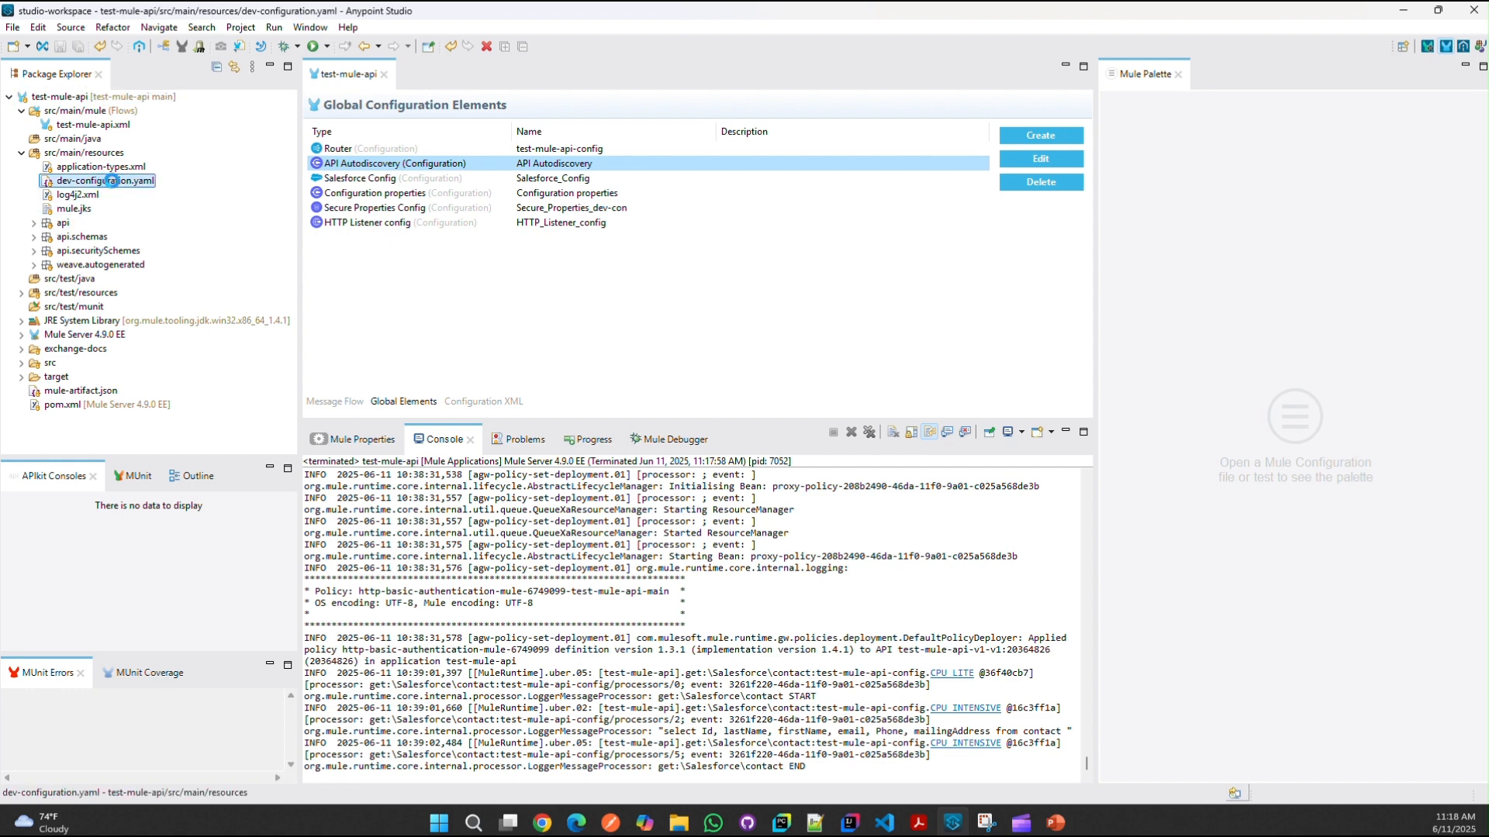
pyautogui.click(403, 155)
pyautogui.doubleClick(403, 154)
pyautogui.hotkey('ctrl', 'v')
pyautogui.hotkey('ctrl', 's')
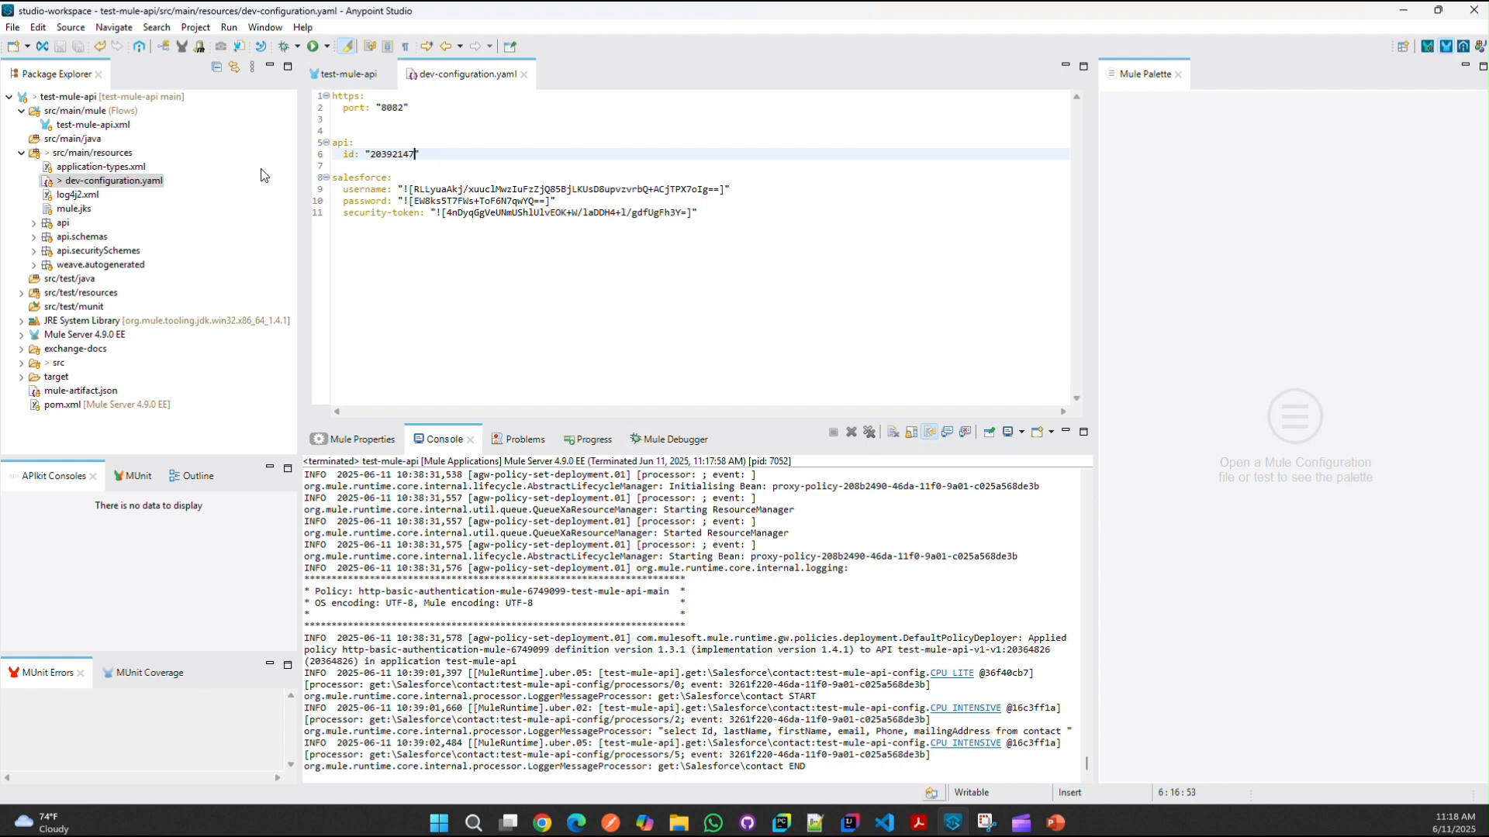
# Step: Recheck the API Autodiscovery settings and open the Configuration properties element
pyautogui.click(342, 75)
pyautogui.doubleClick(495, 164)
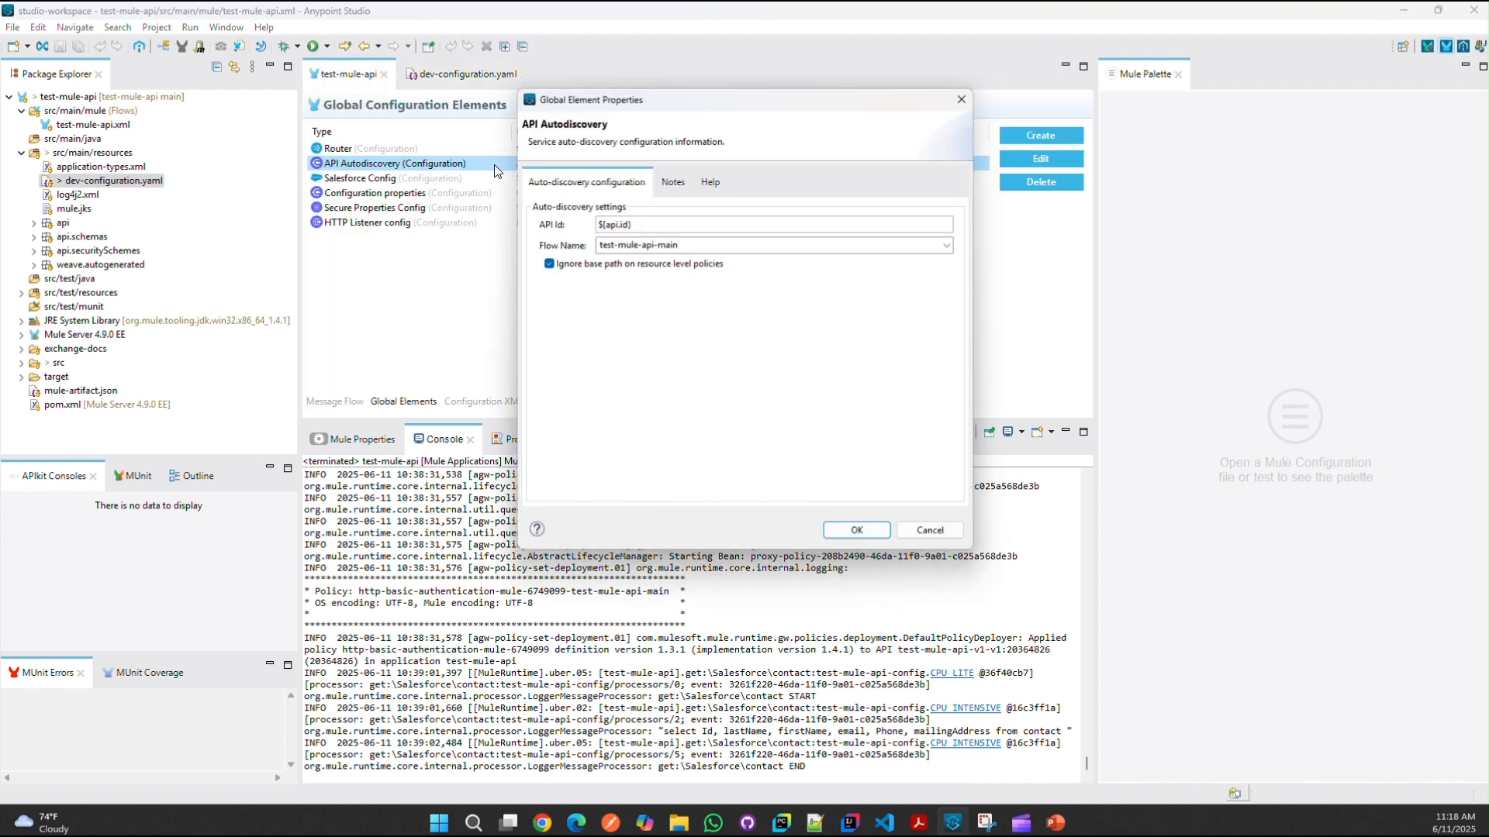
pyautogui.click(972, 92)
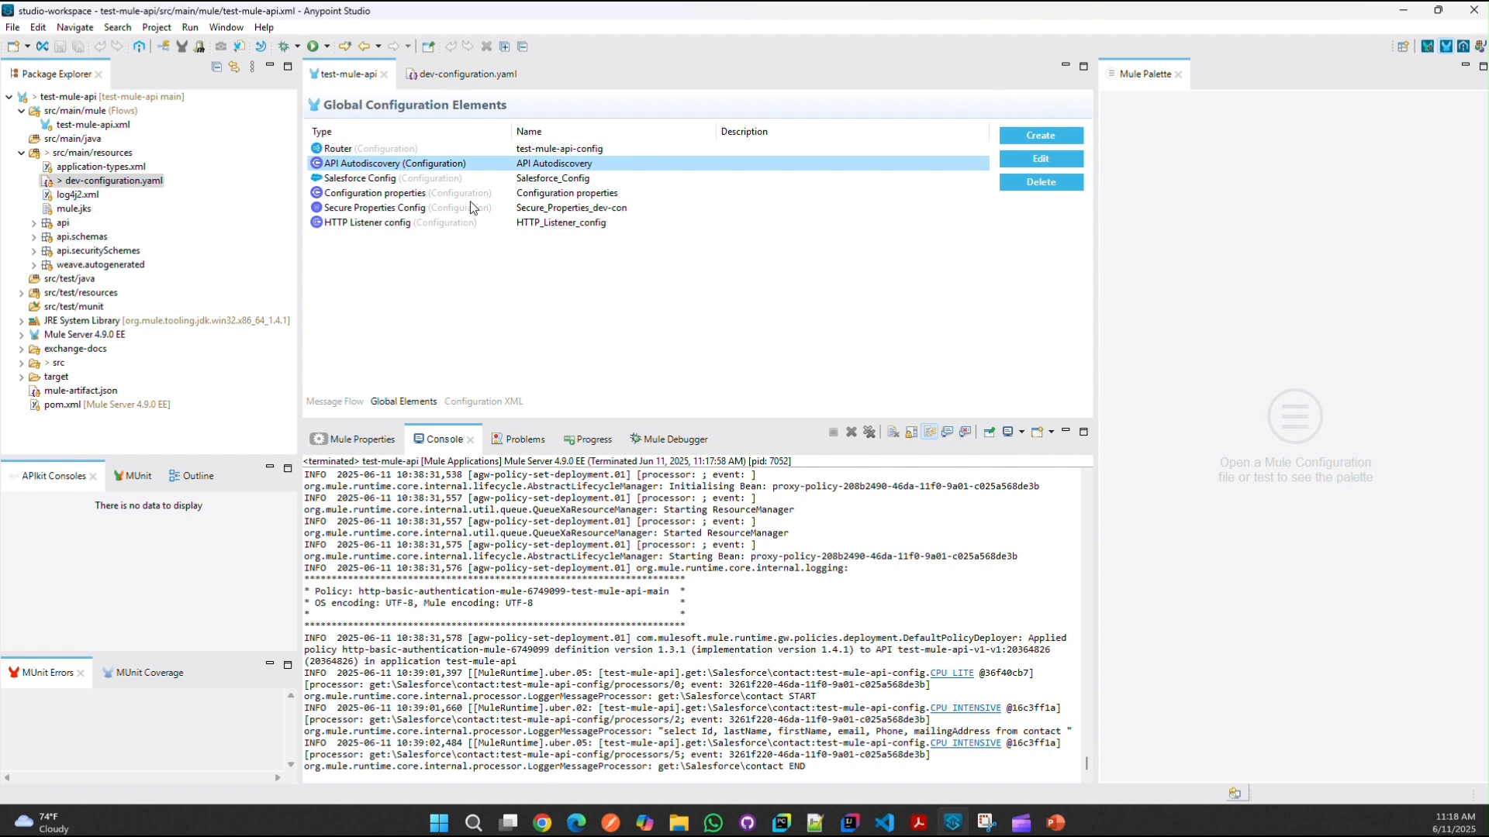
pyautogui.doubleClick(547, 195)
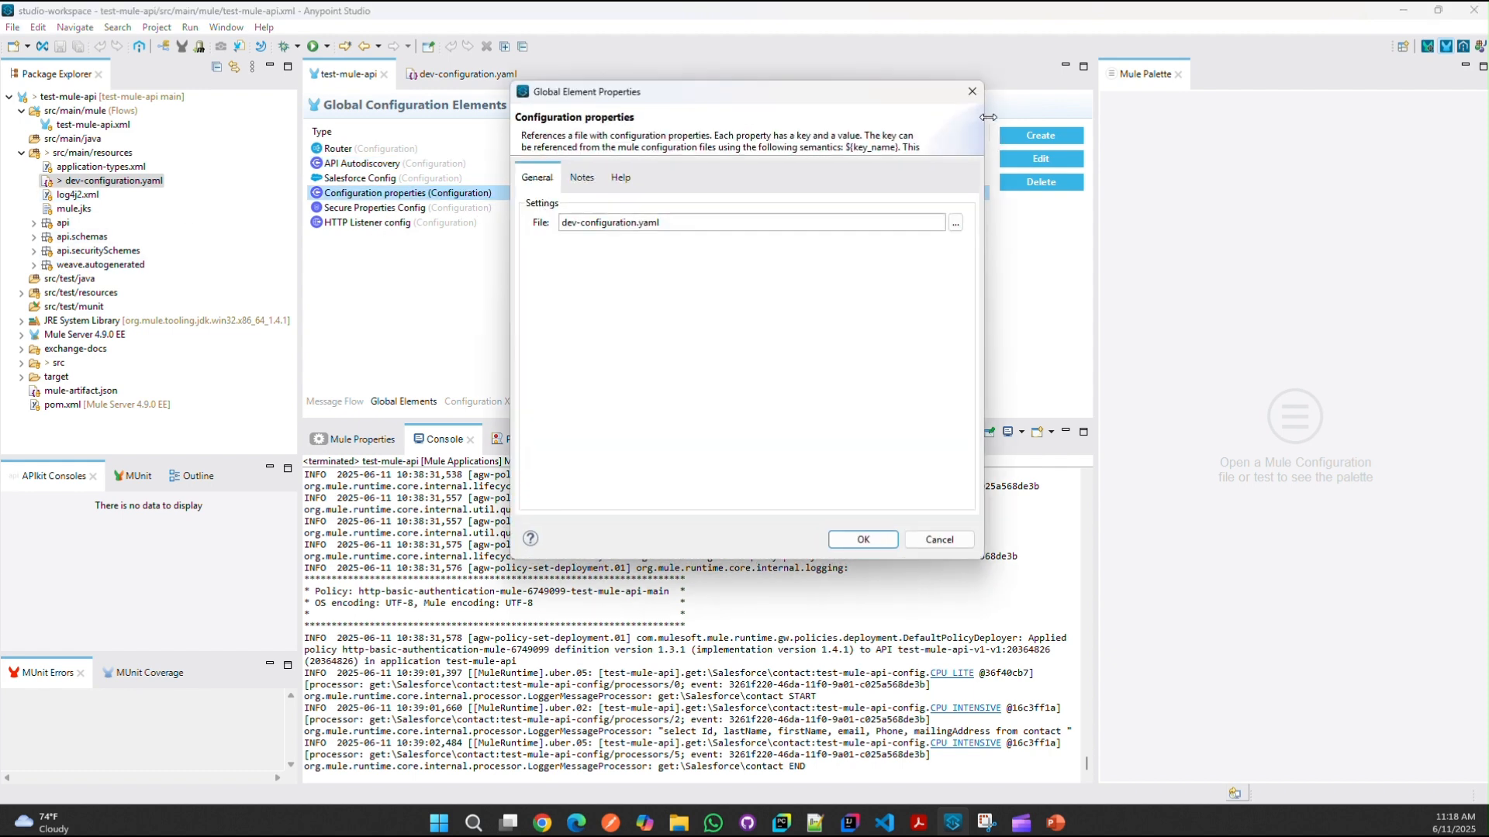
# Step: Confirm dev-configuration.yaml is the properties file and run the test-mule-api project from the canvas
pyautogui.click(974, 97)
pyautogui.click(333, 402)
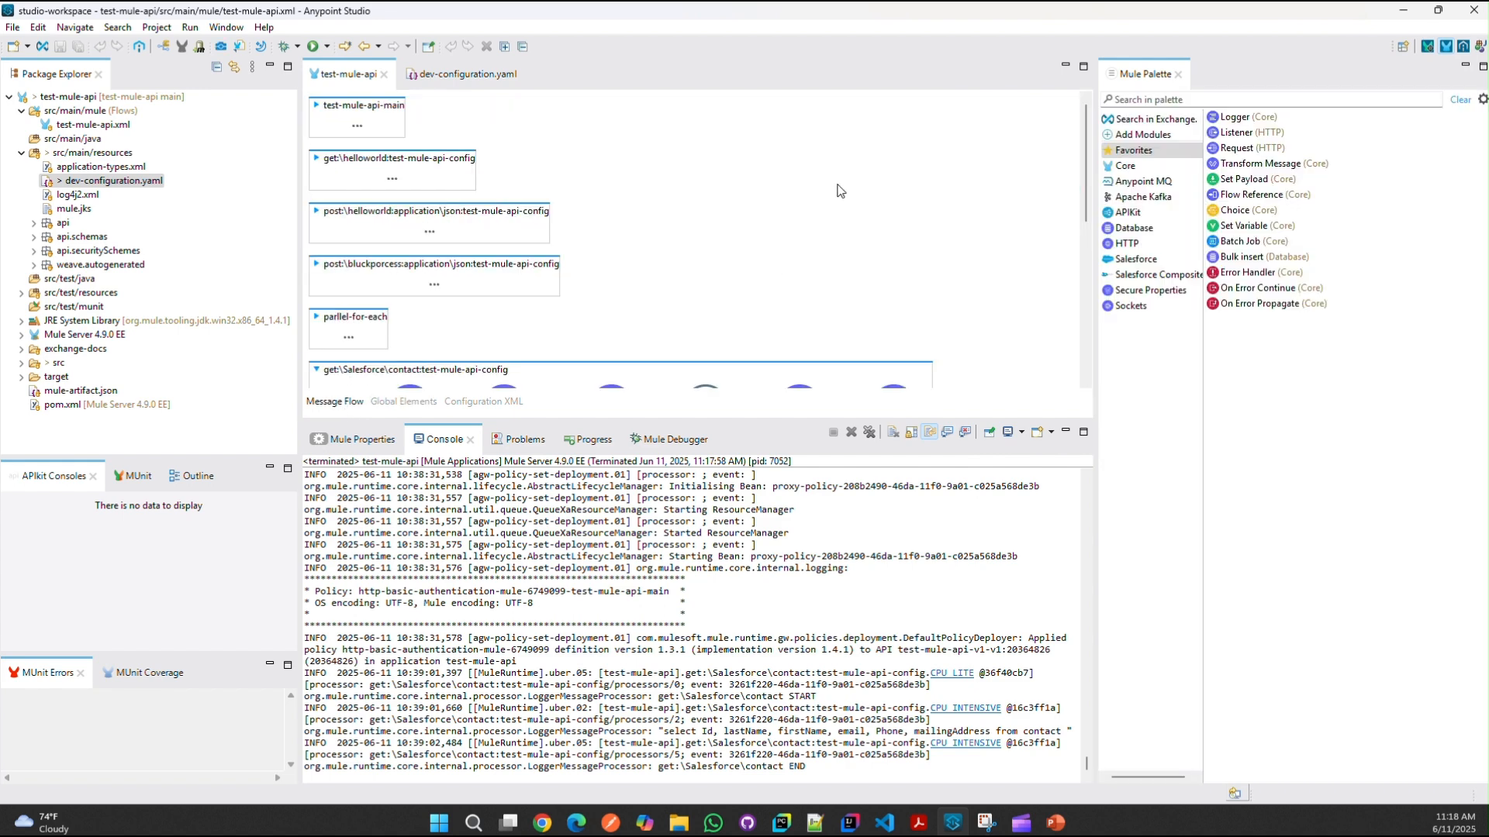
pyautogui.rightClick(848, 149)
pyautogui.click(883, 157)
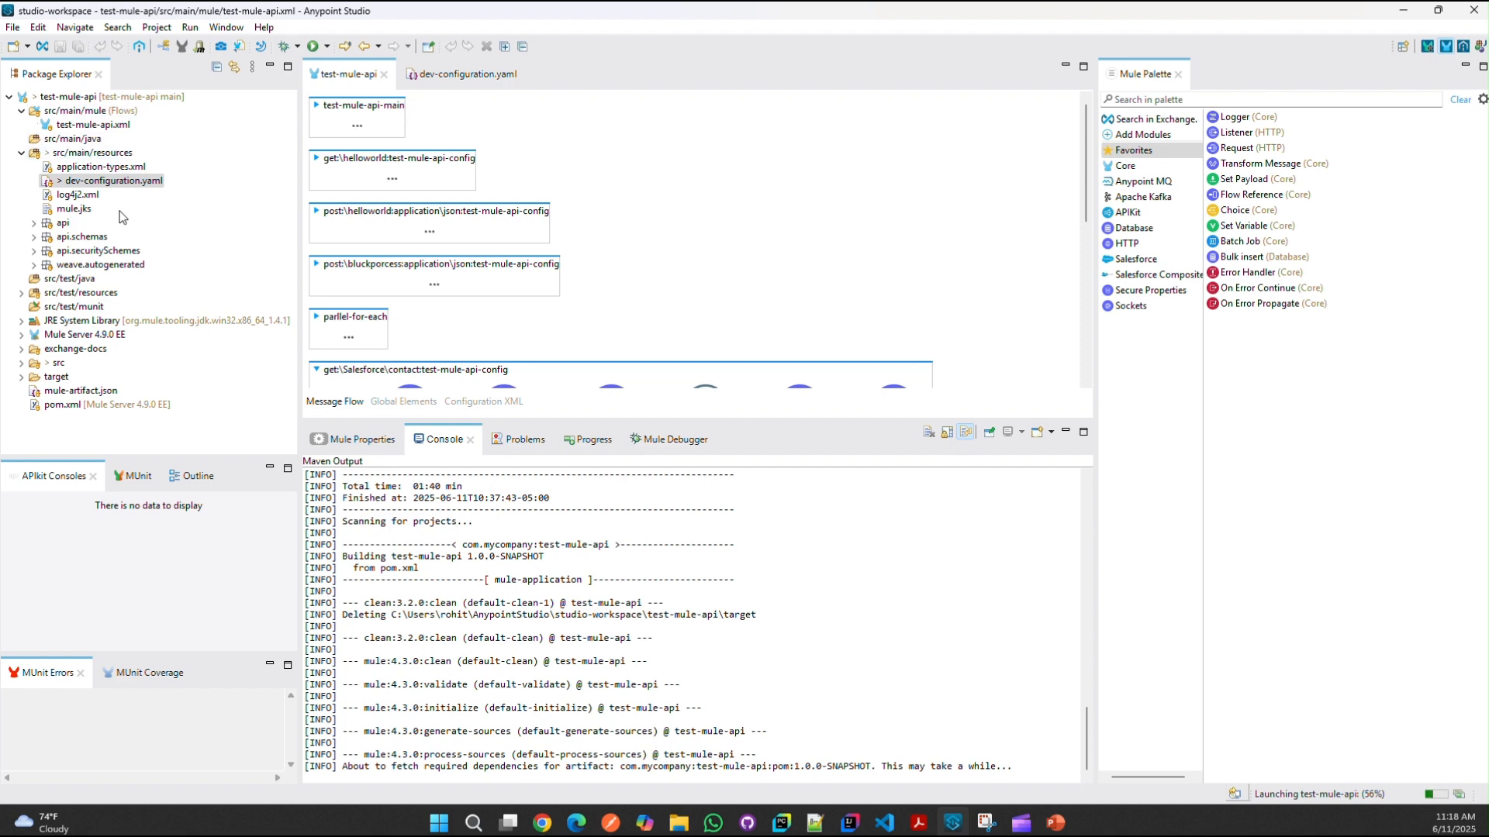
pyautogui.click(416, 405)
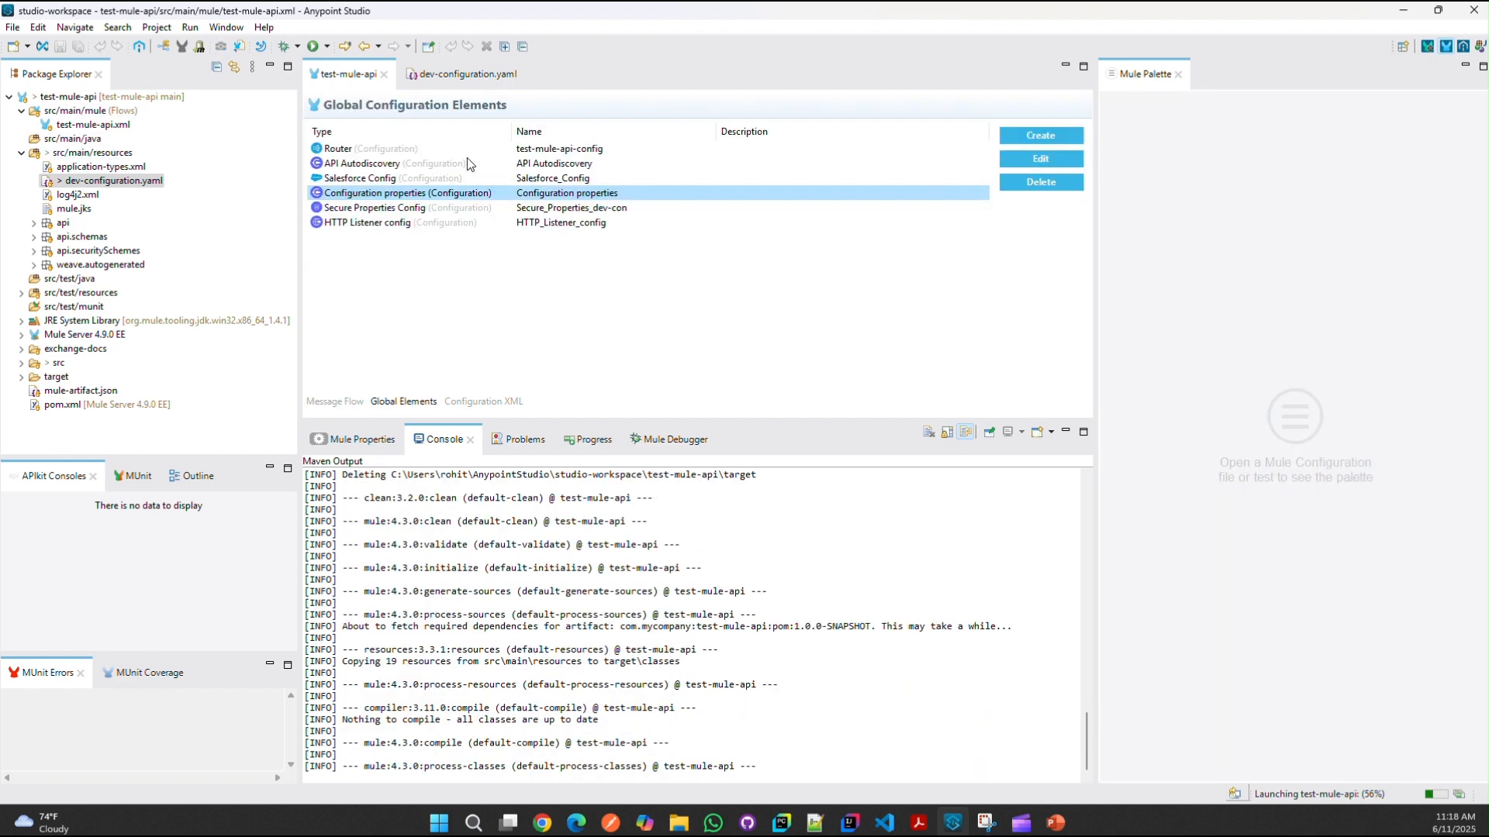
# Step: Start a new API Autodiscovery element with flow test-mule-api-main, then cancel without saving
pyautogui.click(1022, 137)
pyautogui.write('al')
pyautogui.write('pi')
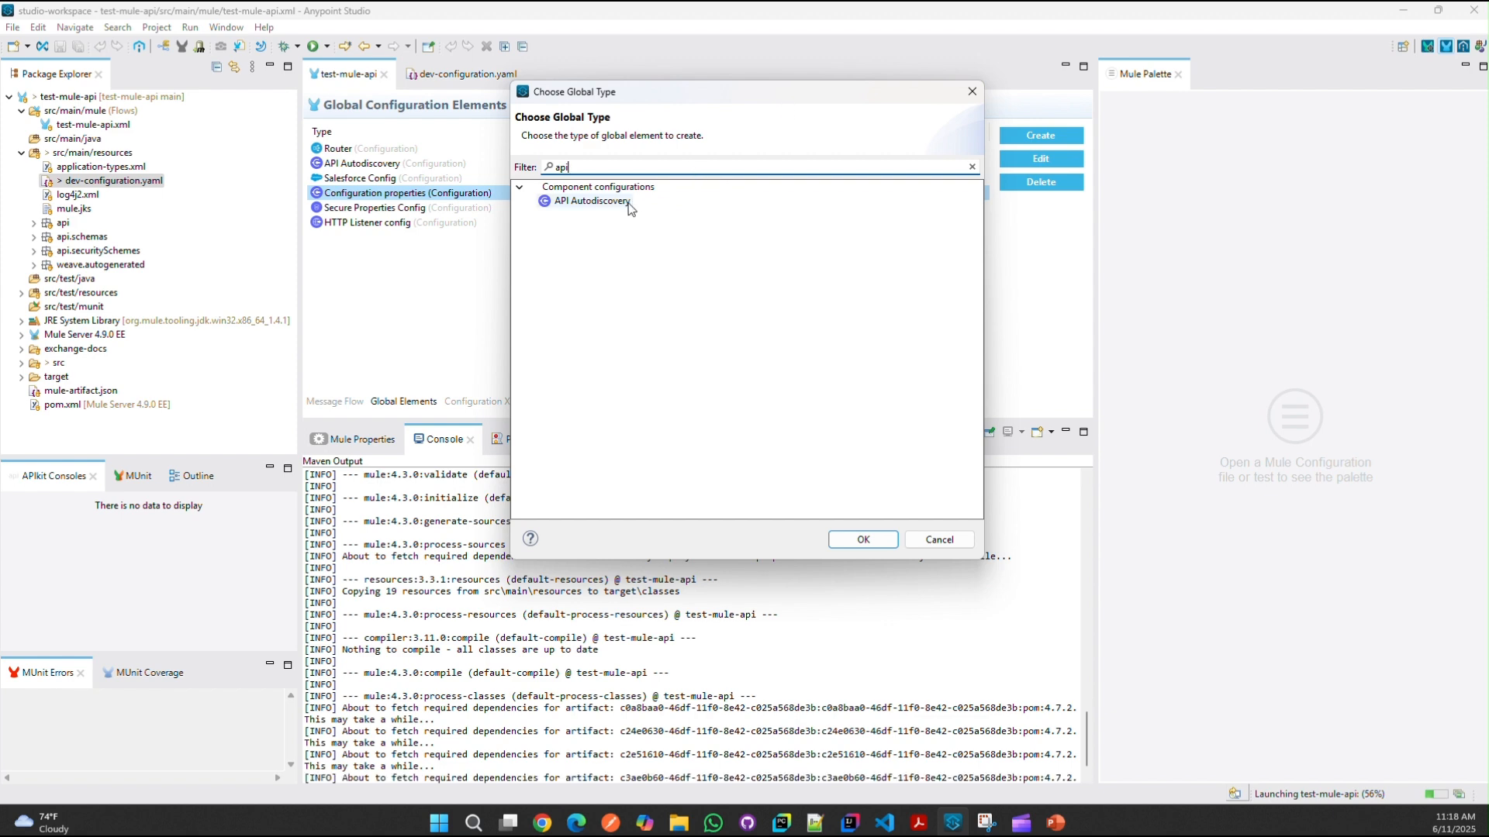
pyautogui.doubleClick(631, 203)
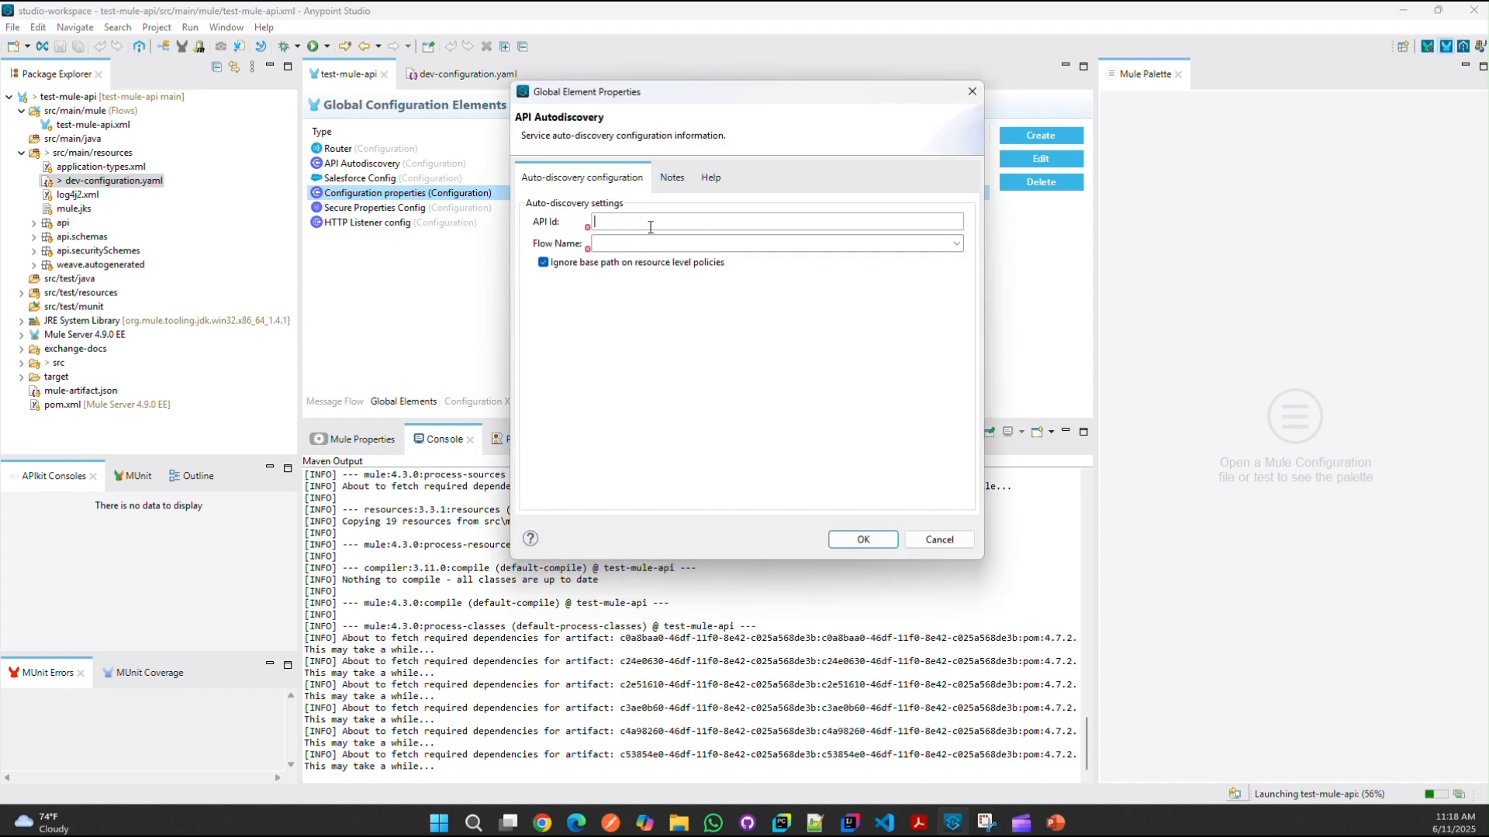
pyautogui.click(955, 245)
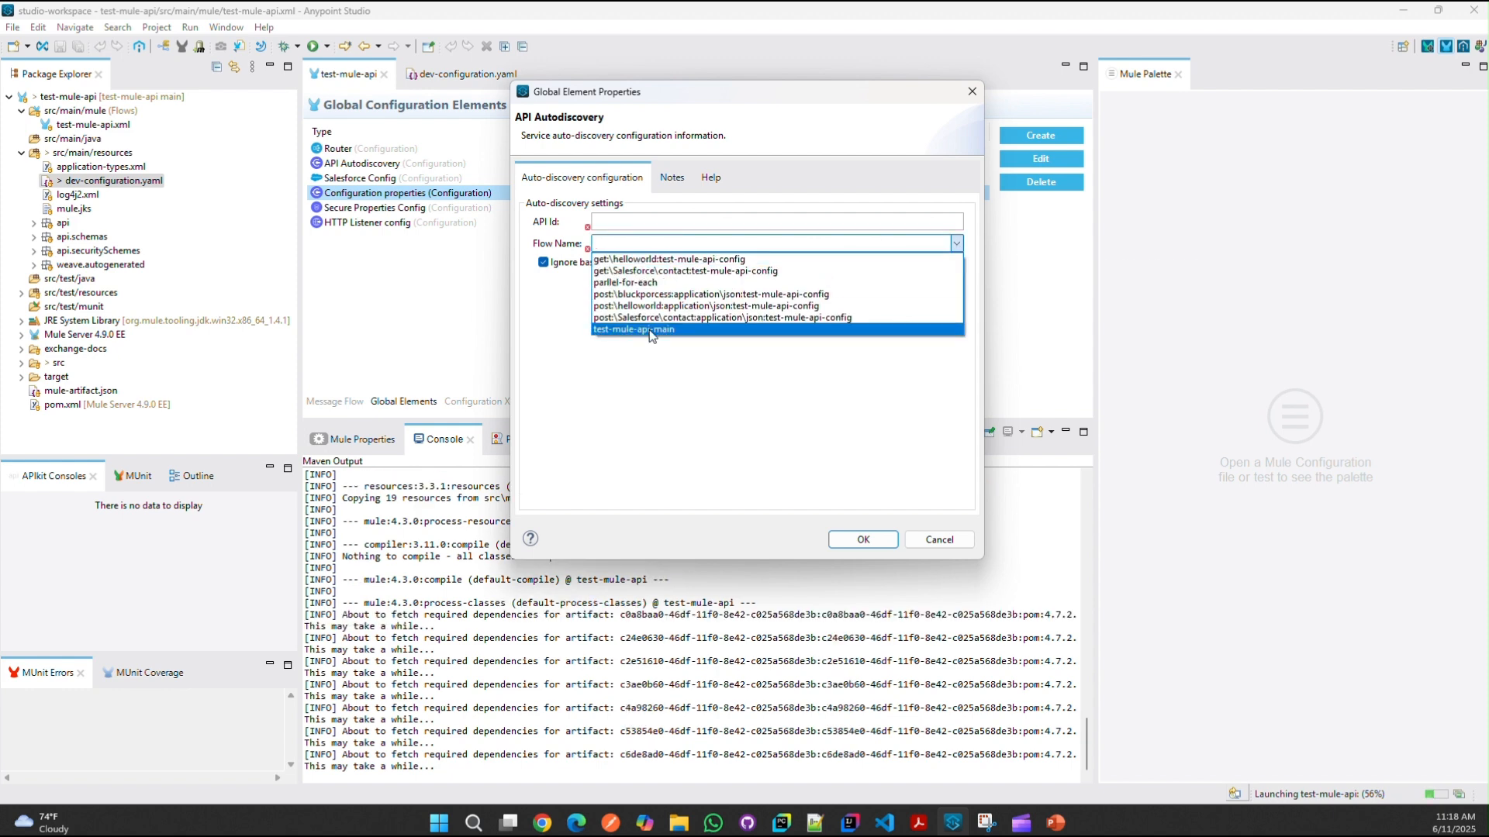
pyautogui.click(951, 396)
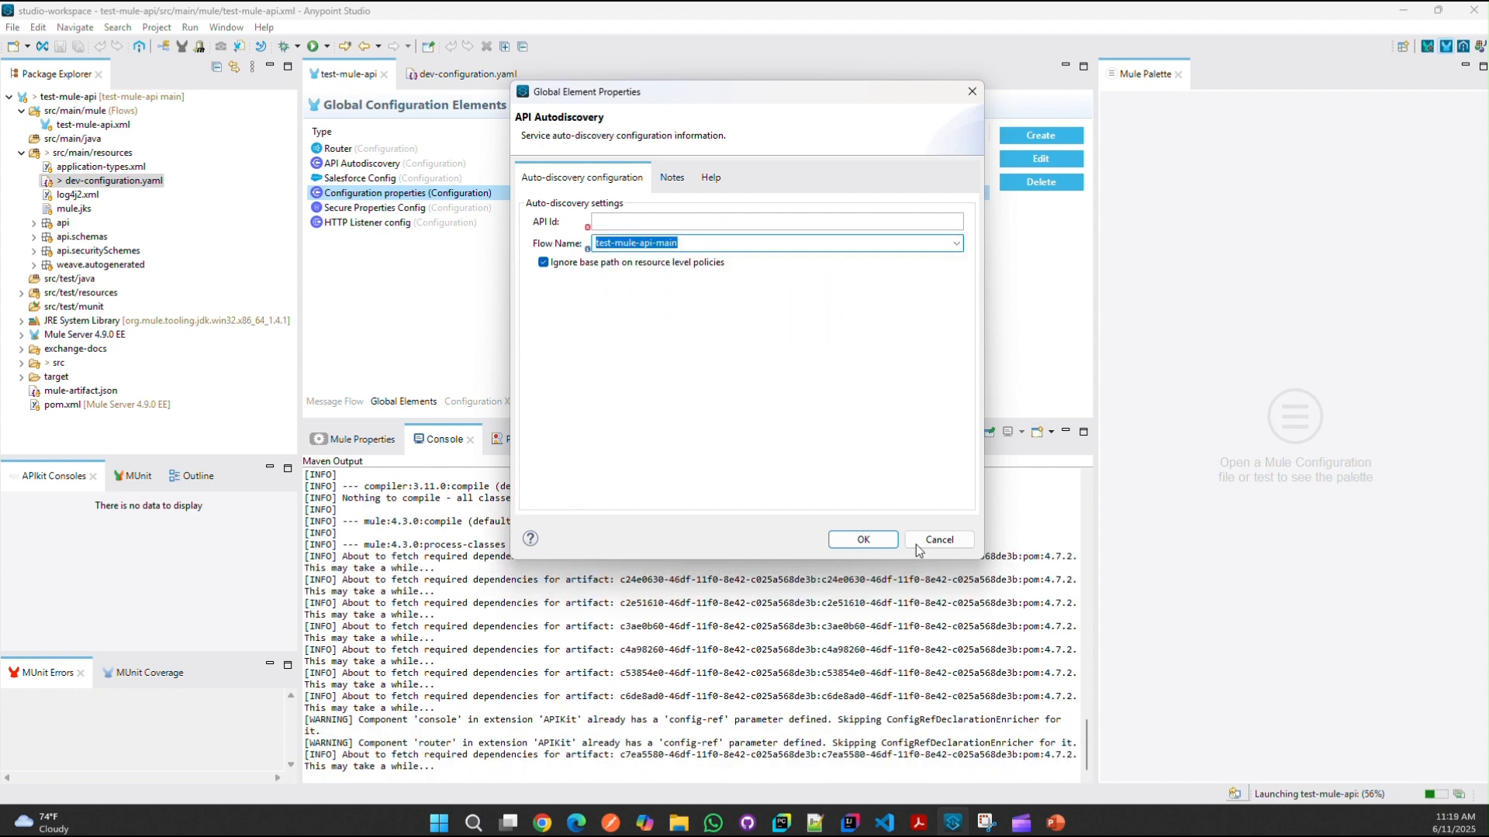
pyautogui.click(939, 540)
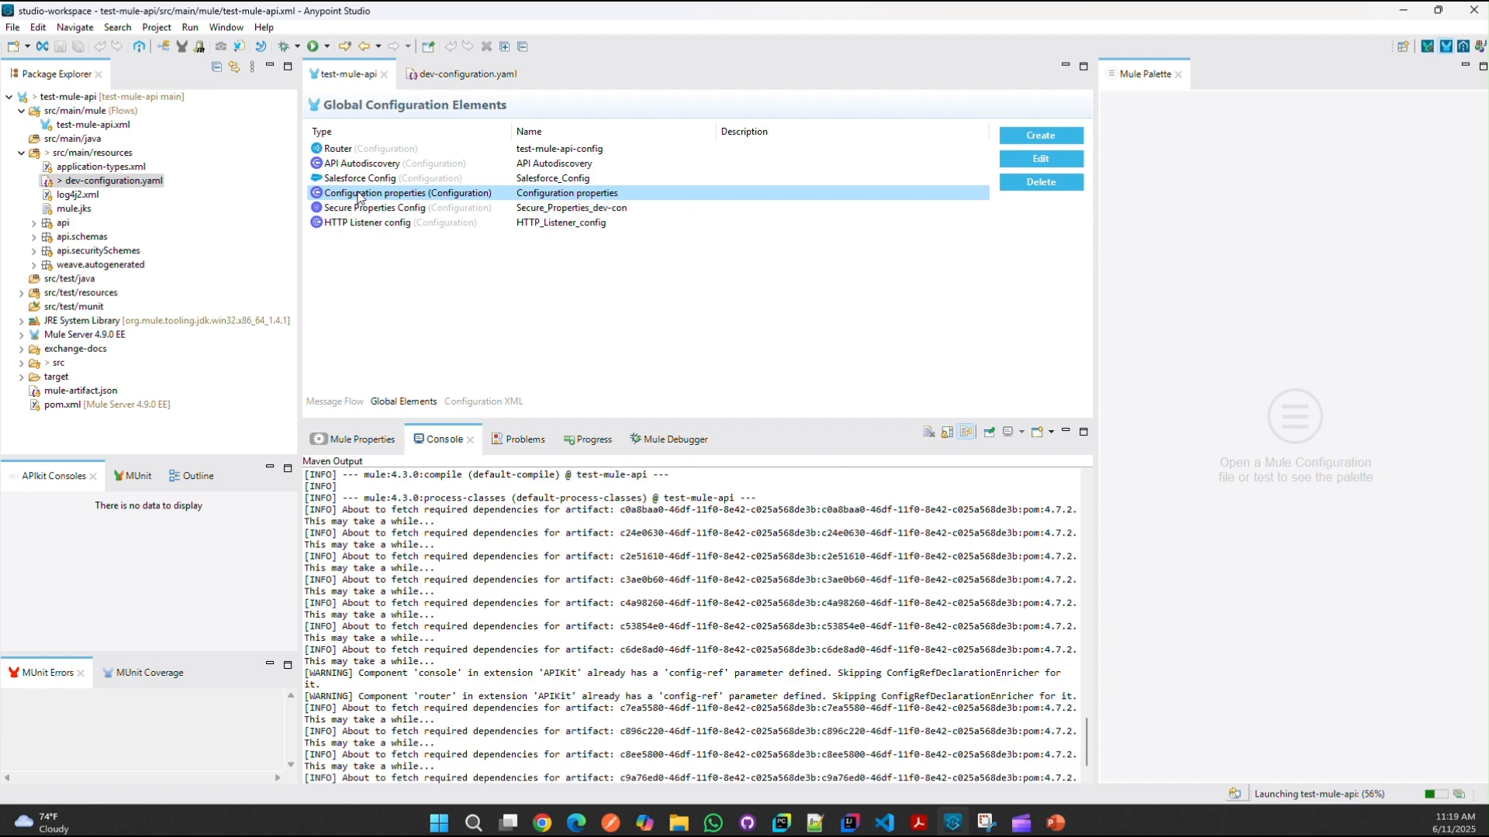
# Step: Return to the test-mule-api message flow canvas and bring up File Explorer
pyautogui.click(459, 164)
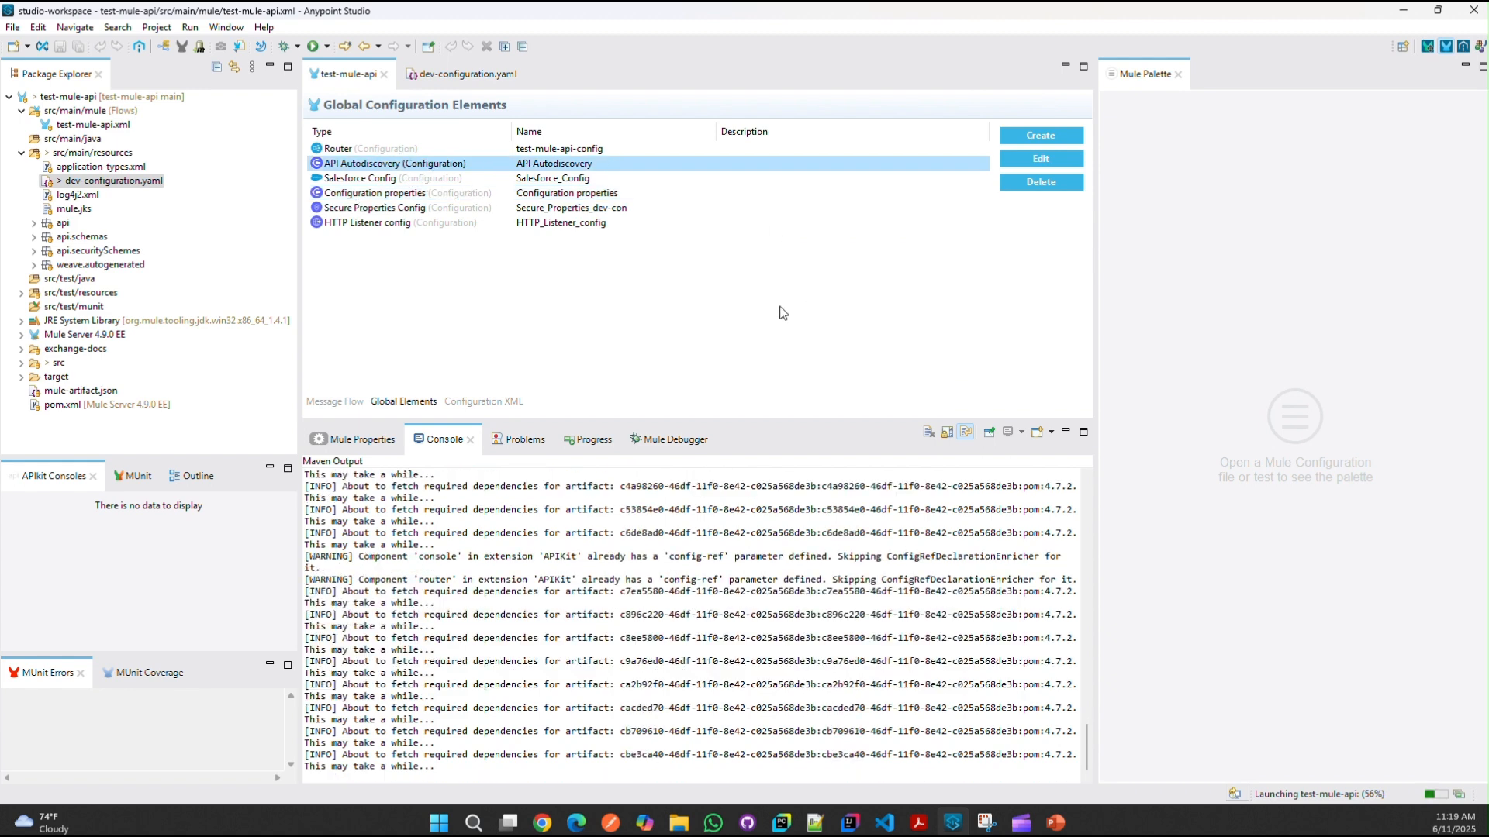
pyautogui.click(345, 402)
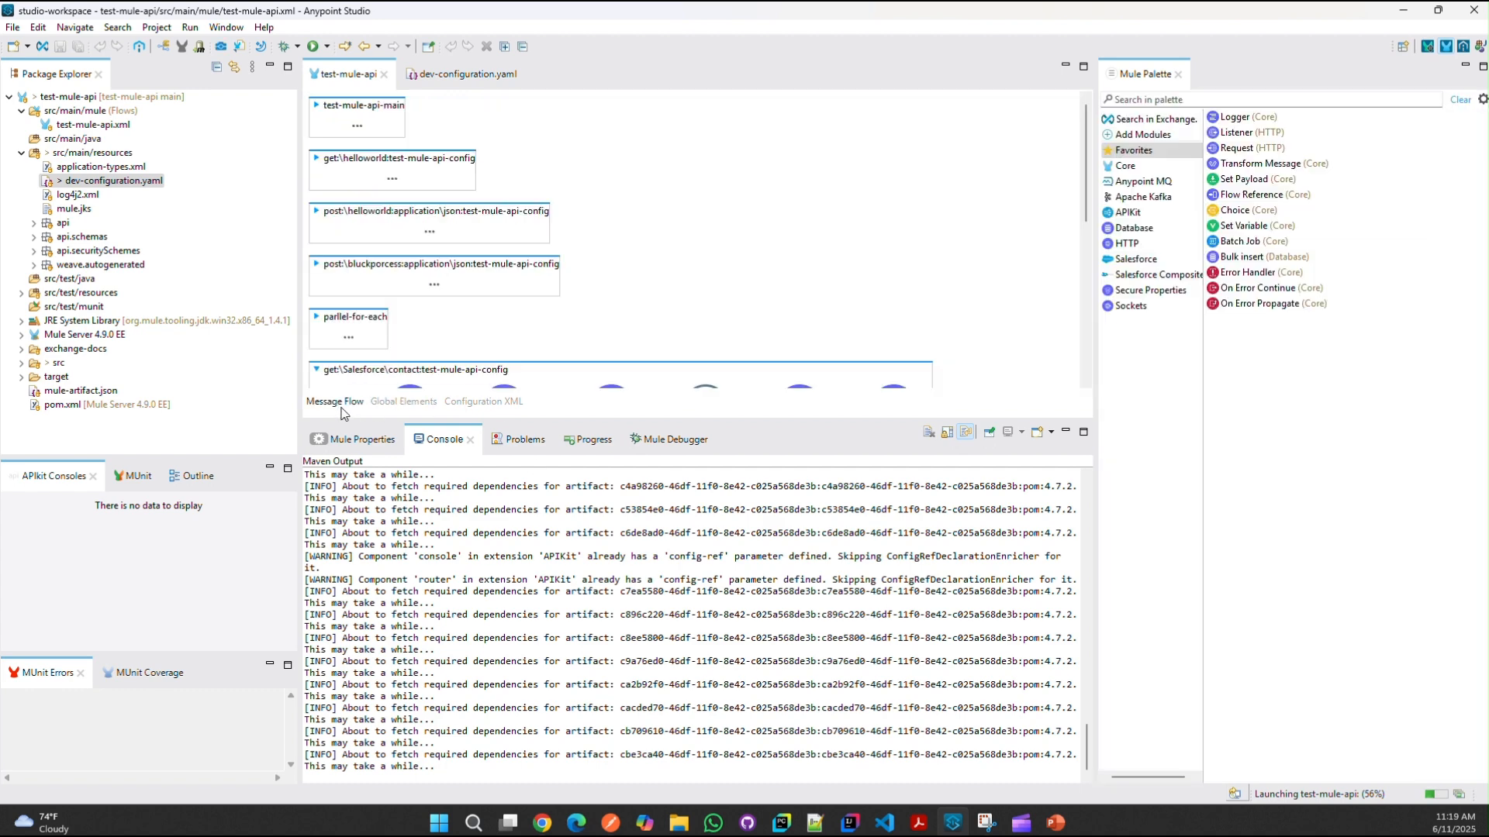
pyautogui.rightClick(863, 199)
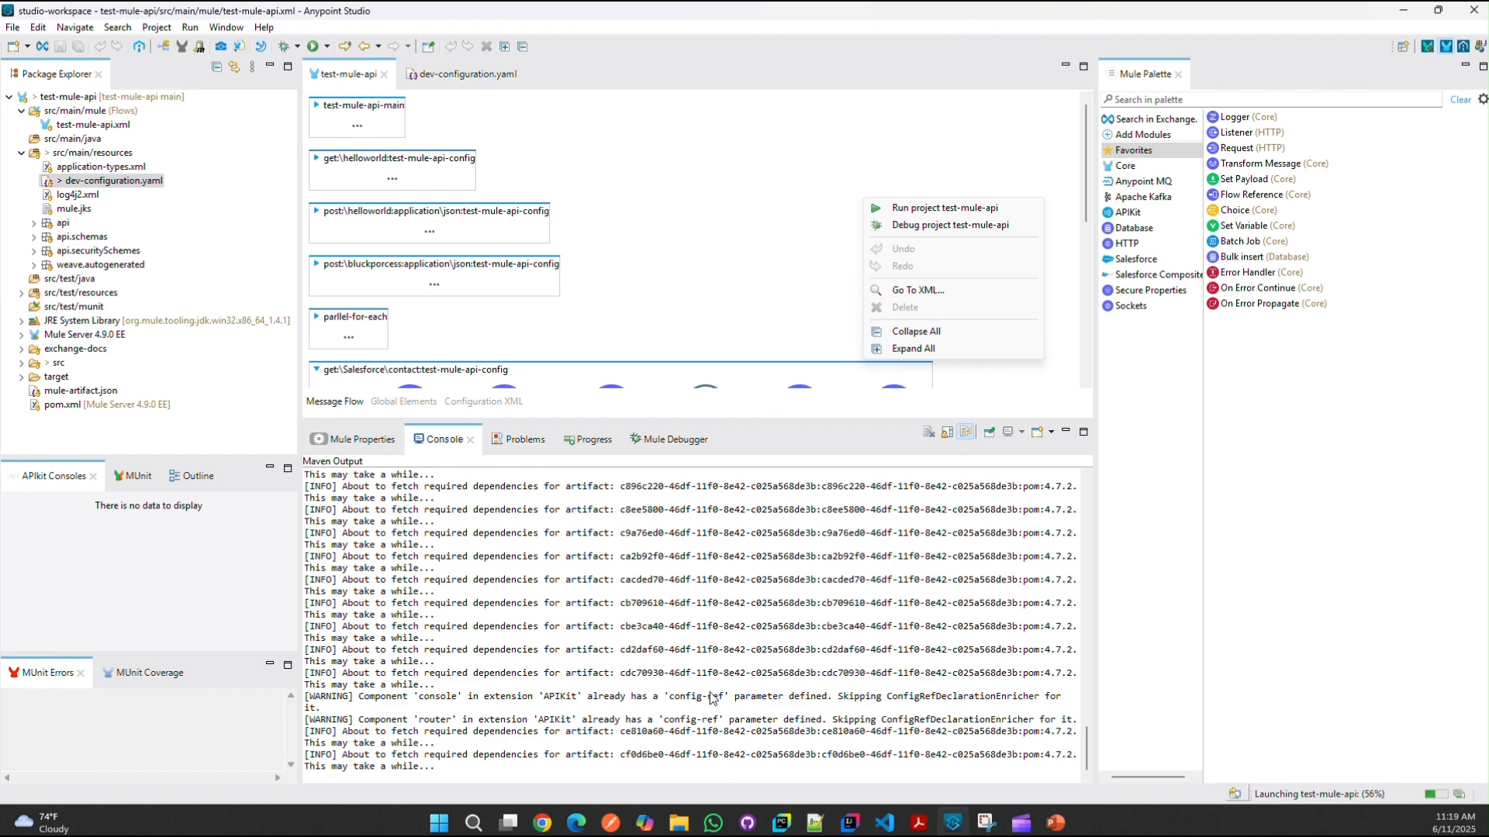
pyautogui.click(704, 822)
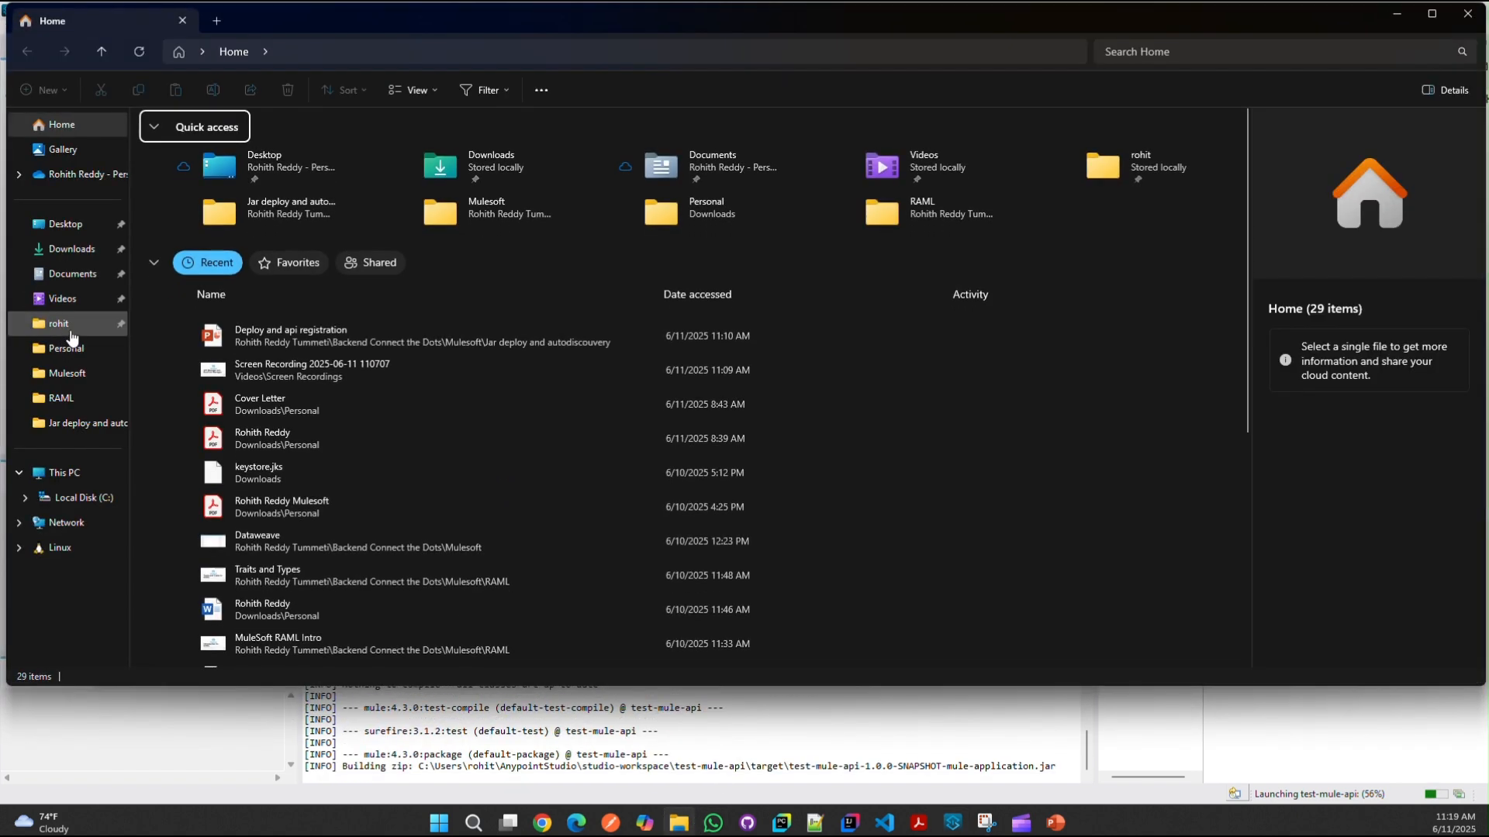
# Step: Browse to AnypointStudio > studio-workspace > test-mule-api > target to find the SNAPSHOT jar, then return to Chrome
pyautogui.click(61, 324)
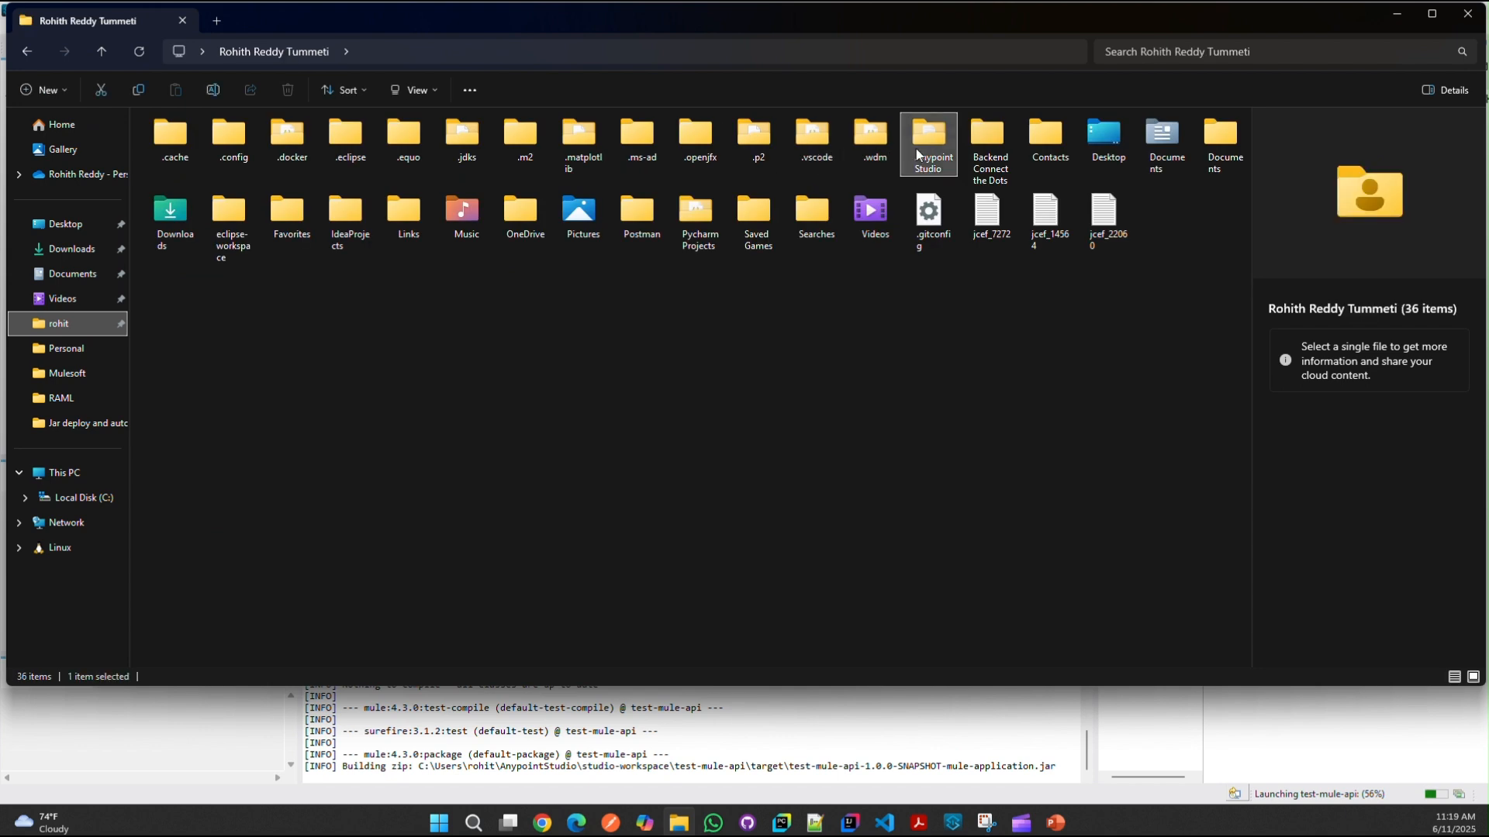
pyautogui.doubleClick(922, 151)
pyautogui.click(222, 272)
pyautogui.doubleClick(222, 271)
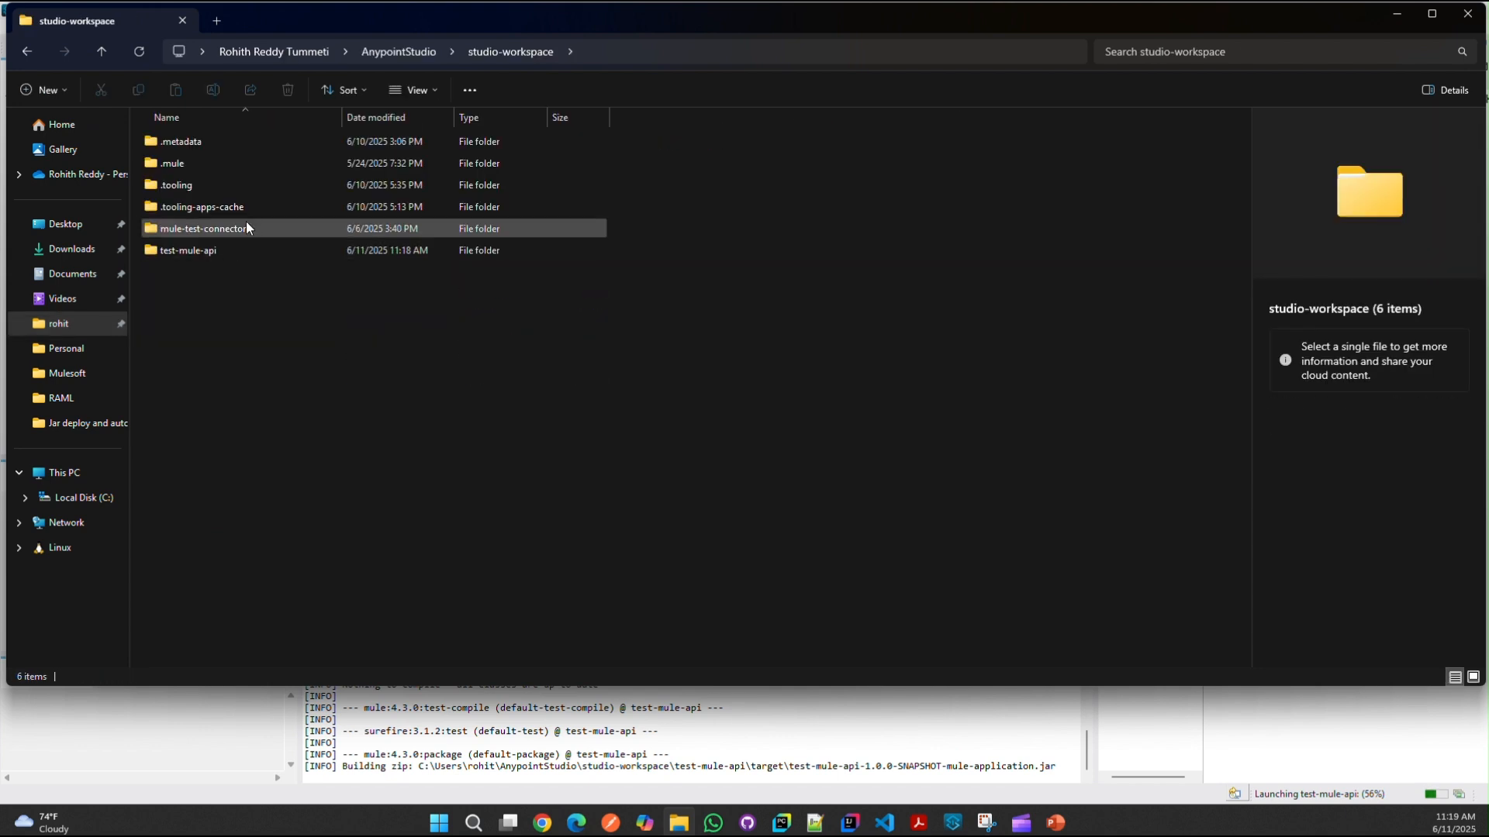
pyautogui.doubleClick(234, 245)
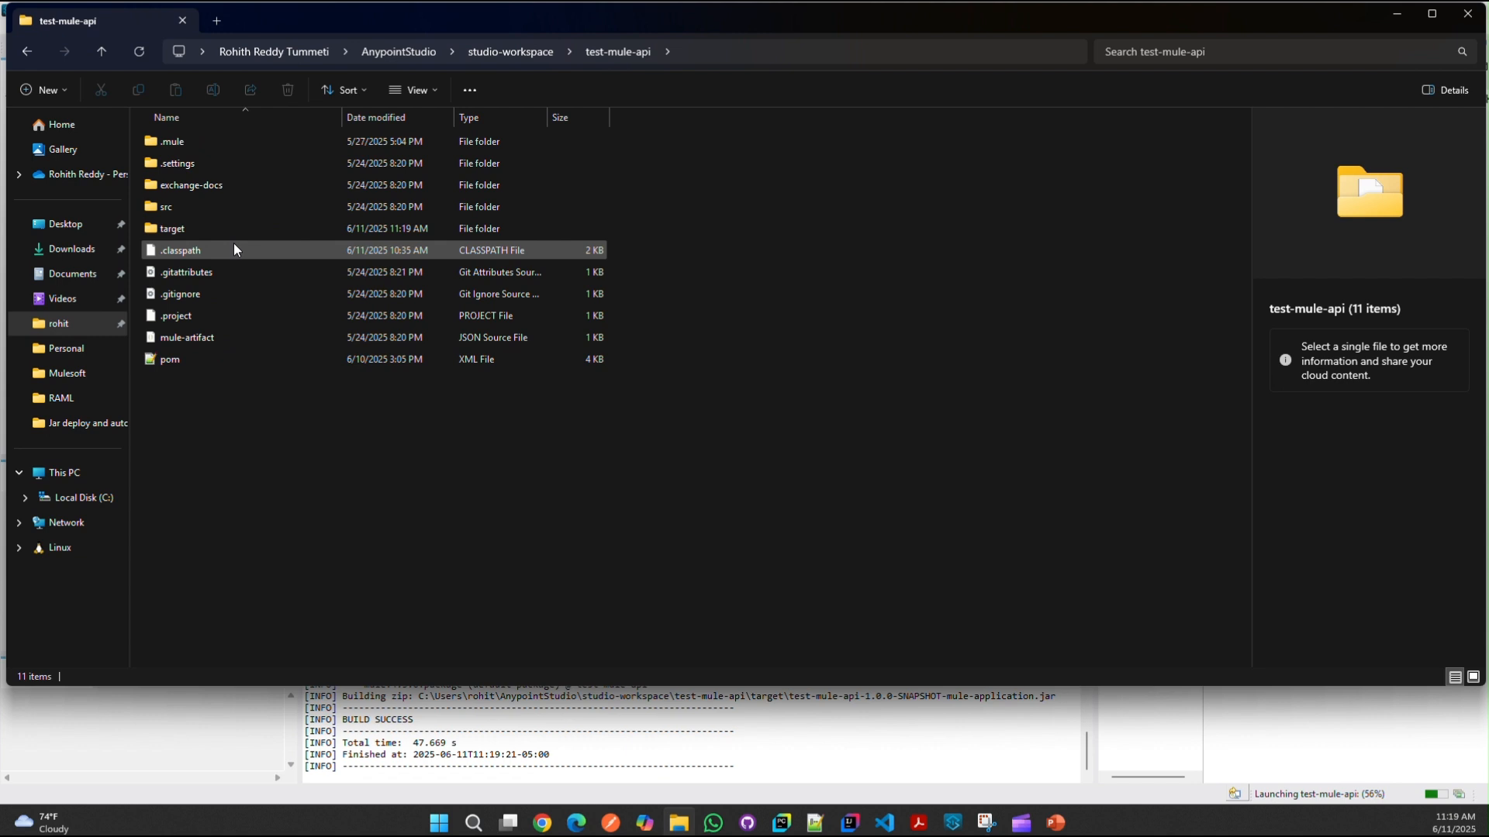
pyautogui.click(240, 205)
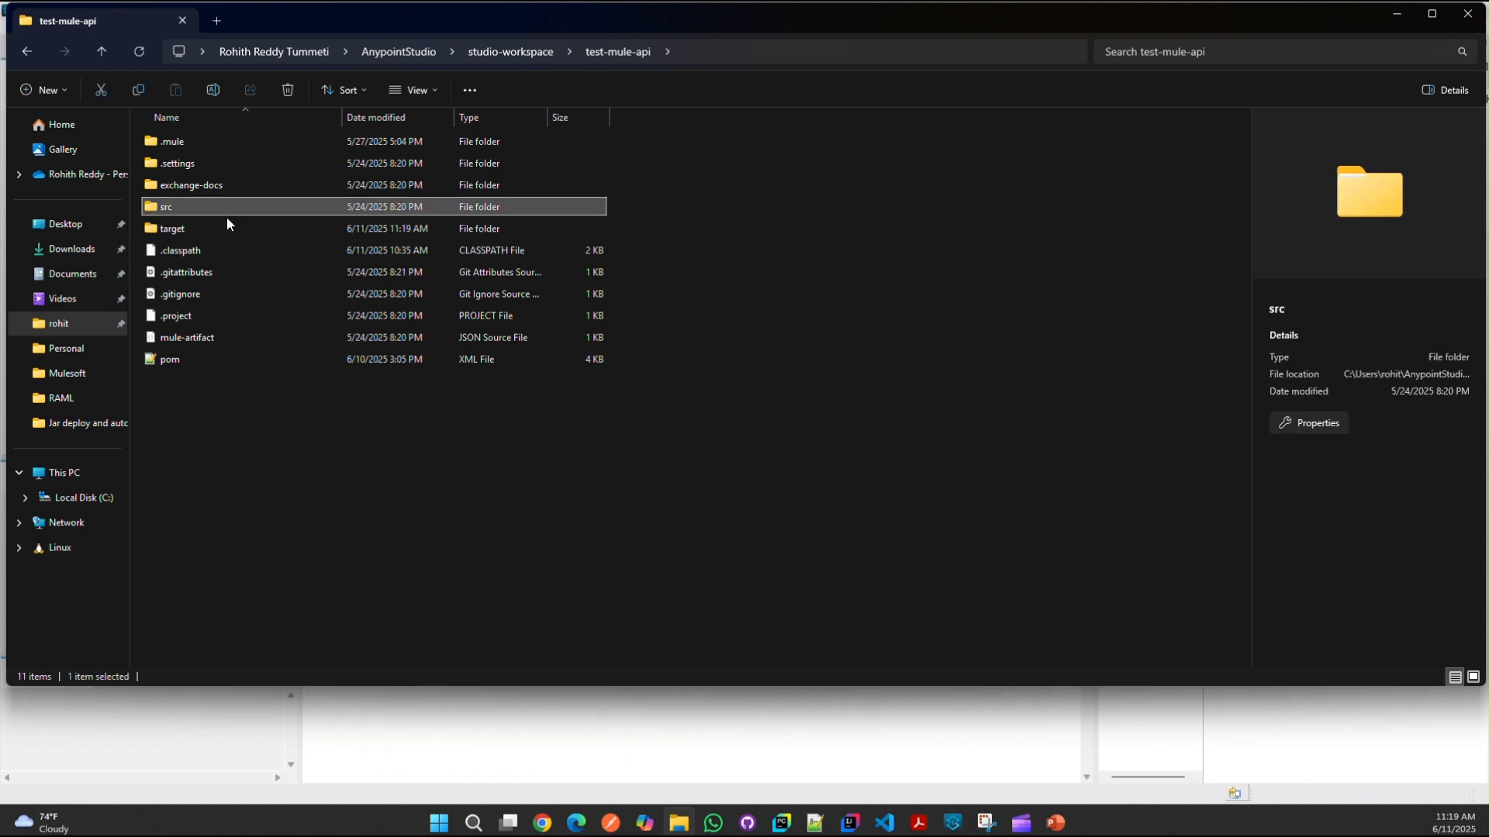
pyautogui.doubleClick(212, 229)
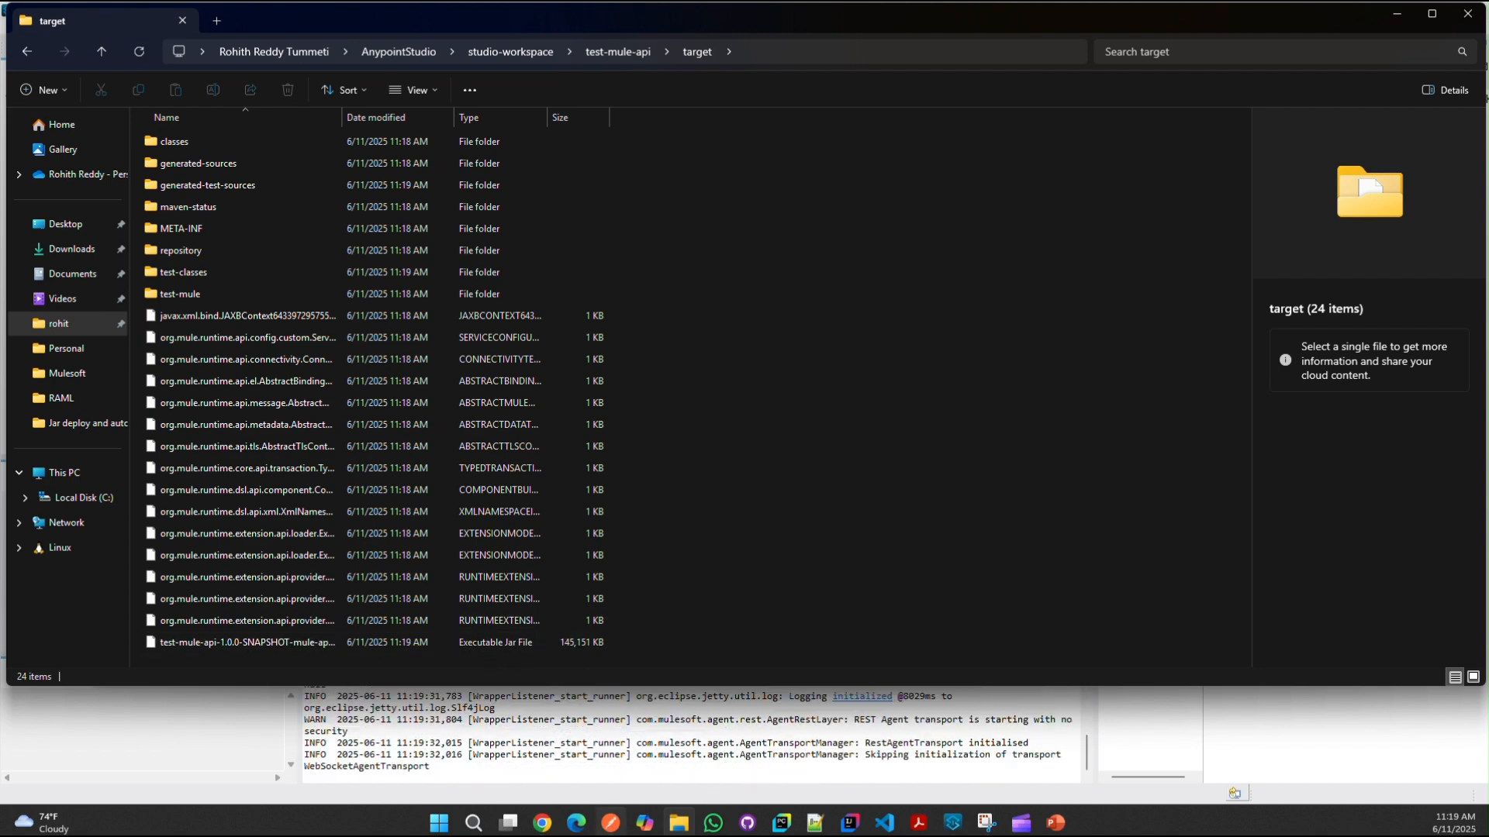
pyautogui.moveTo(545, 828)
pyautogui.click(458, 748)
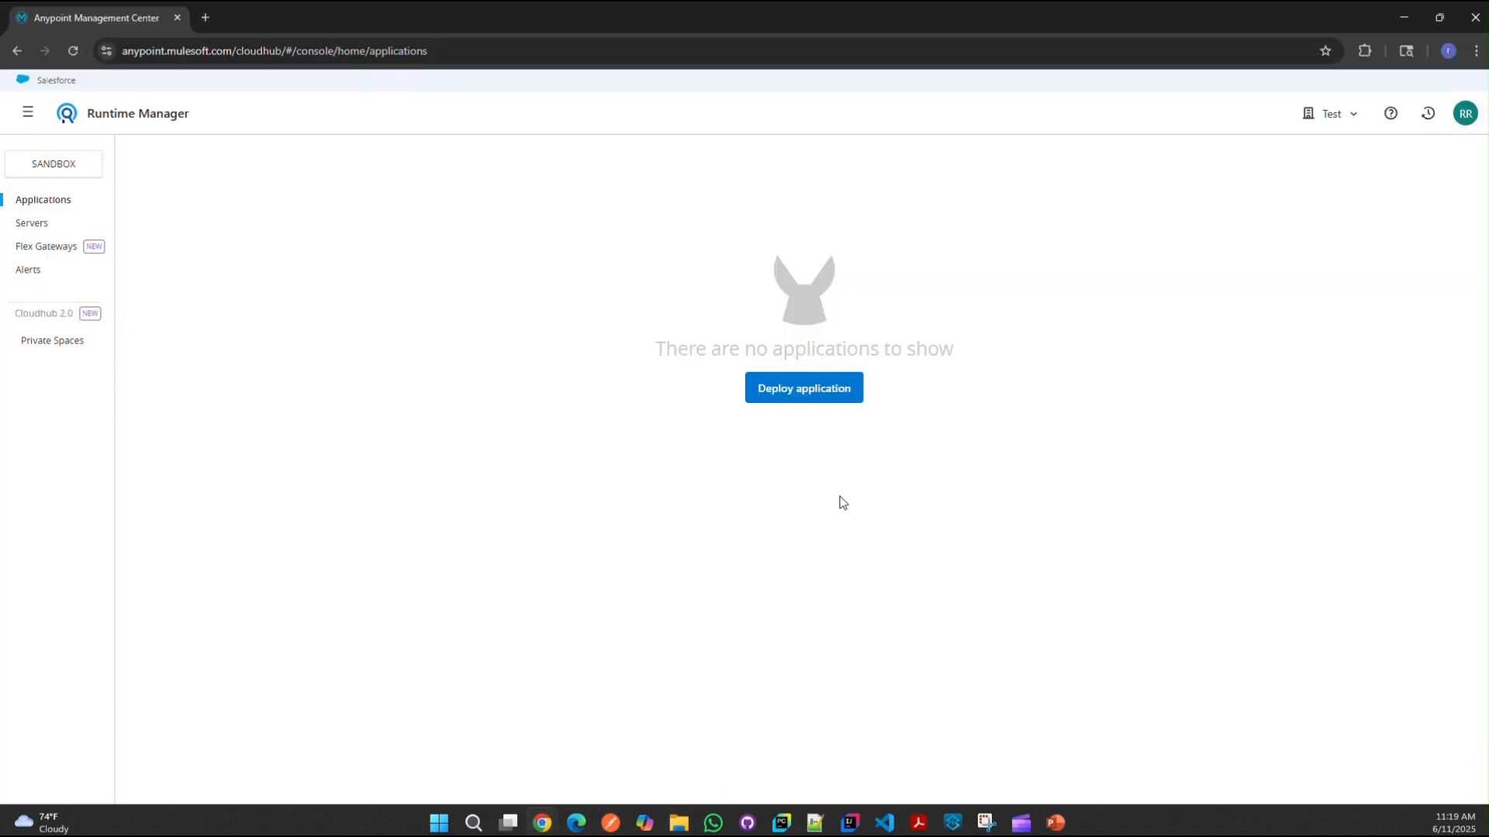
# Step: Start a new application deployment named test-mule-api
pyautogui.click(29, 116)
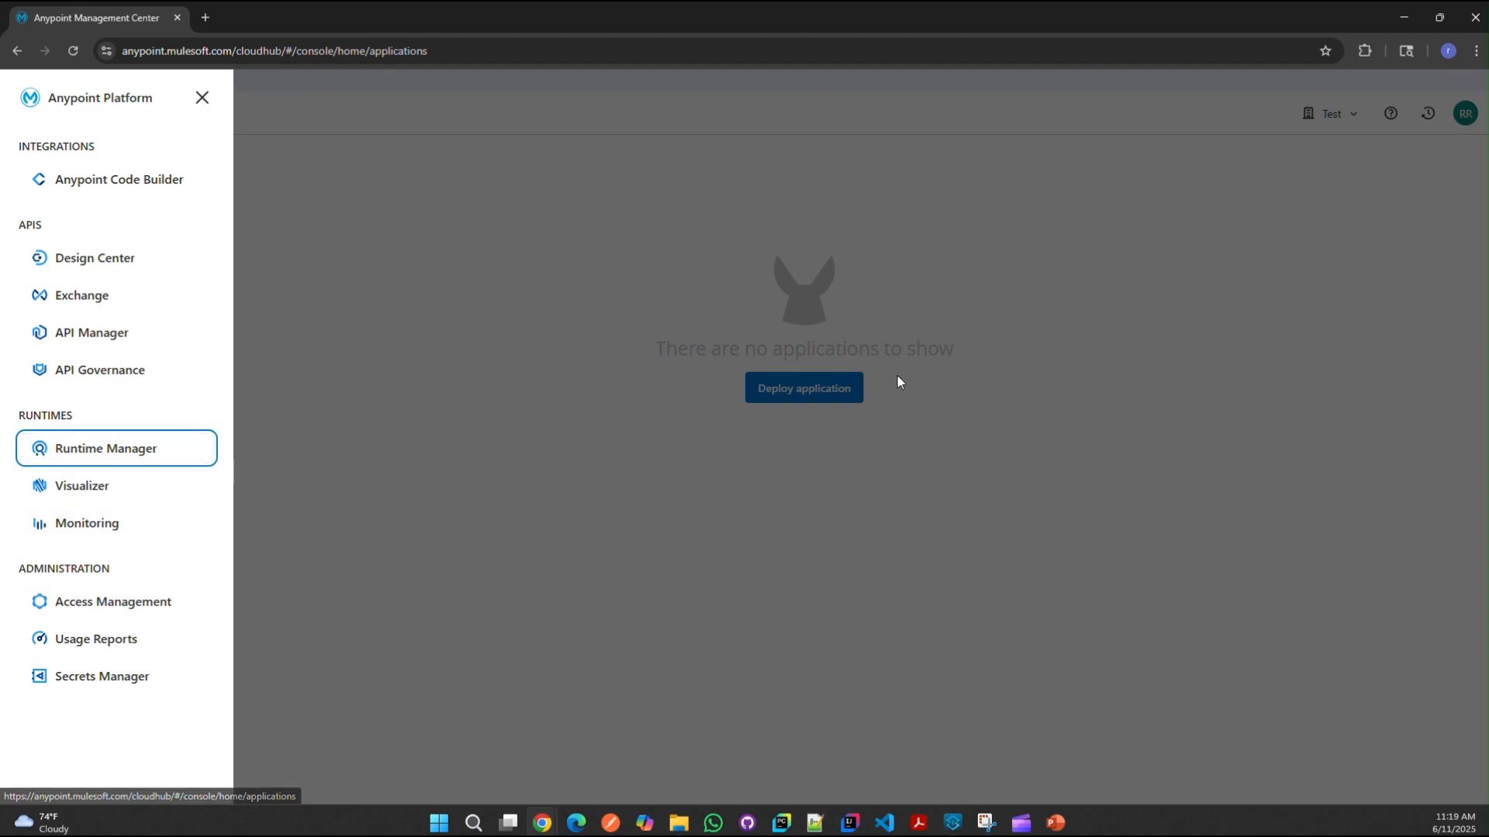
pyautogui.click(761, 444)
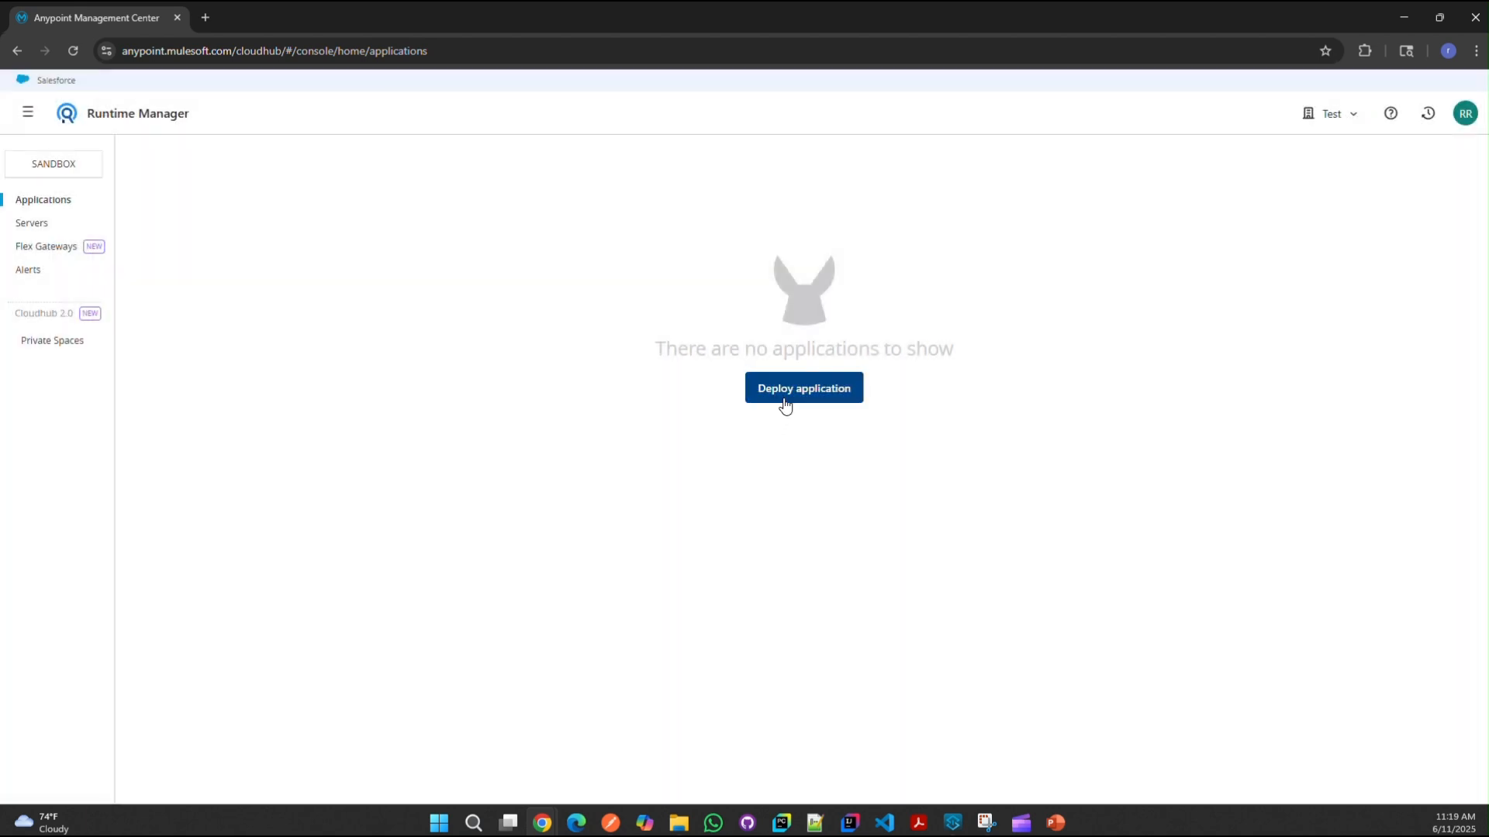
pyautogui.click(785, 403)
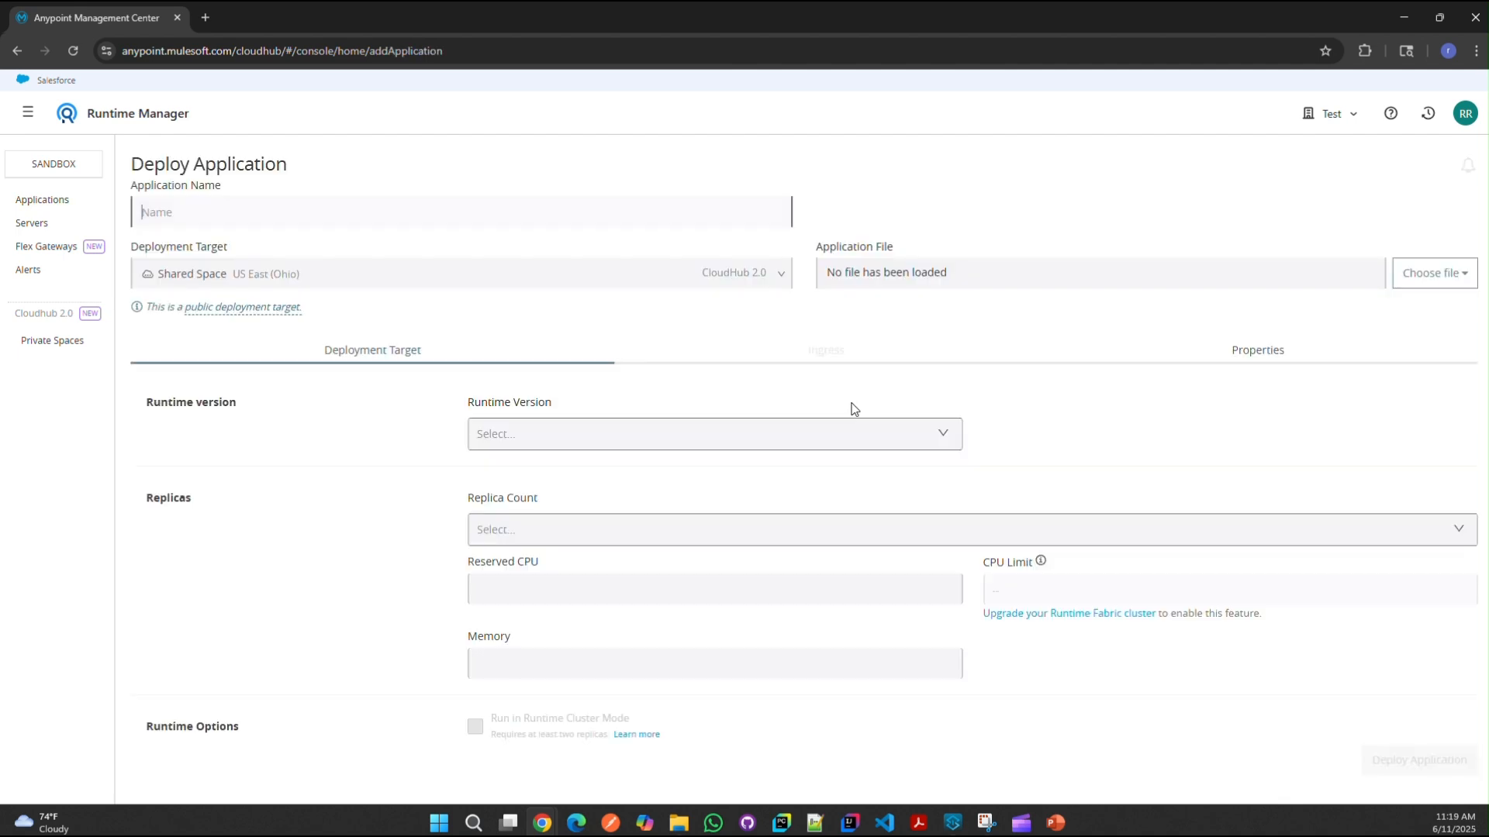
pyautogui.write('test-mule-api')
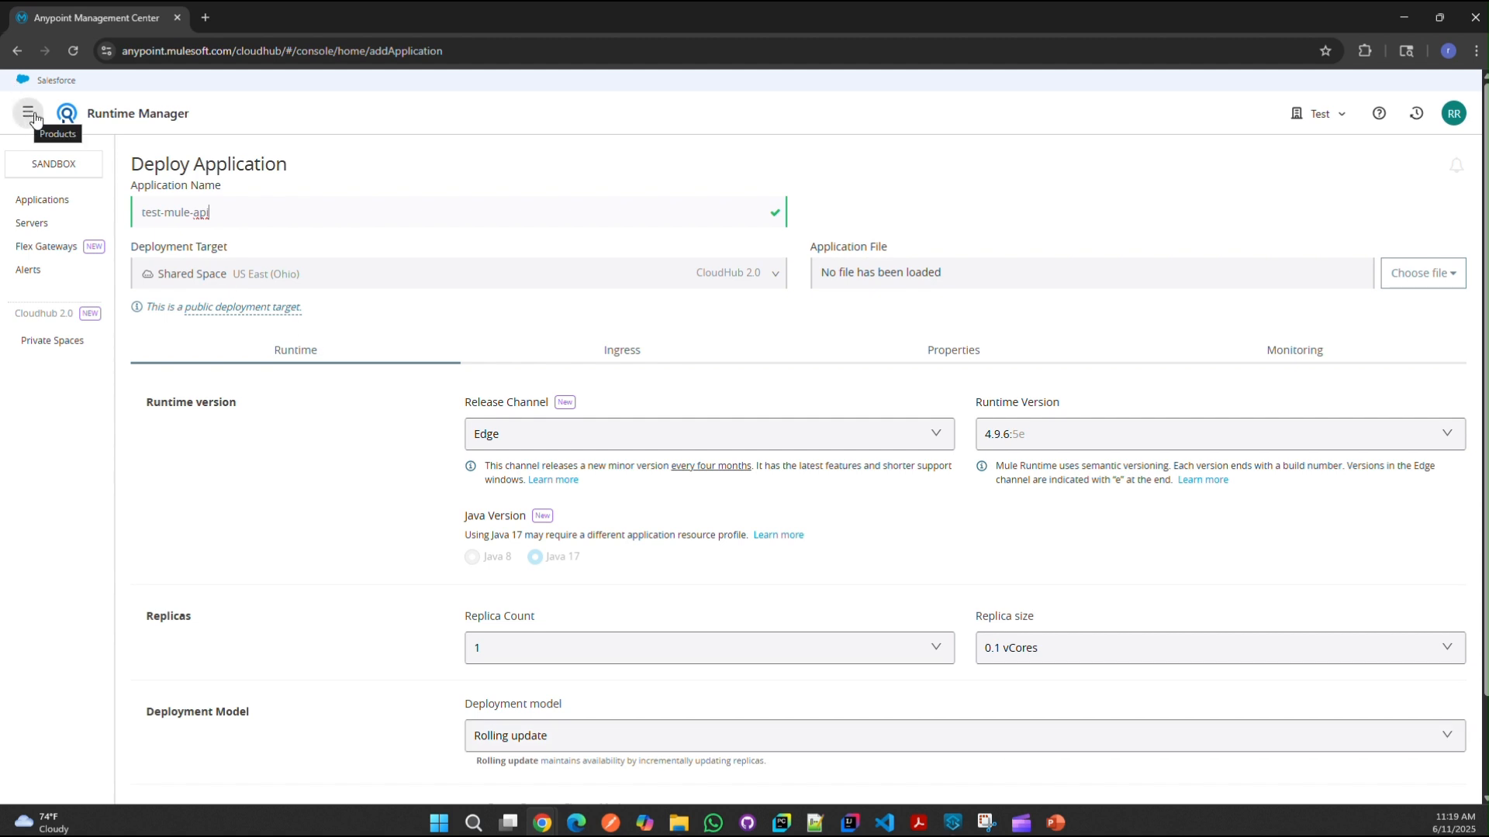
# Step: Set the deployment target to CloudHub 2.0 Shared Space US East (Ohio)
pyautogui.click(764, 272)
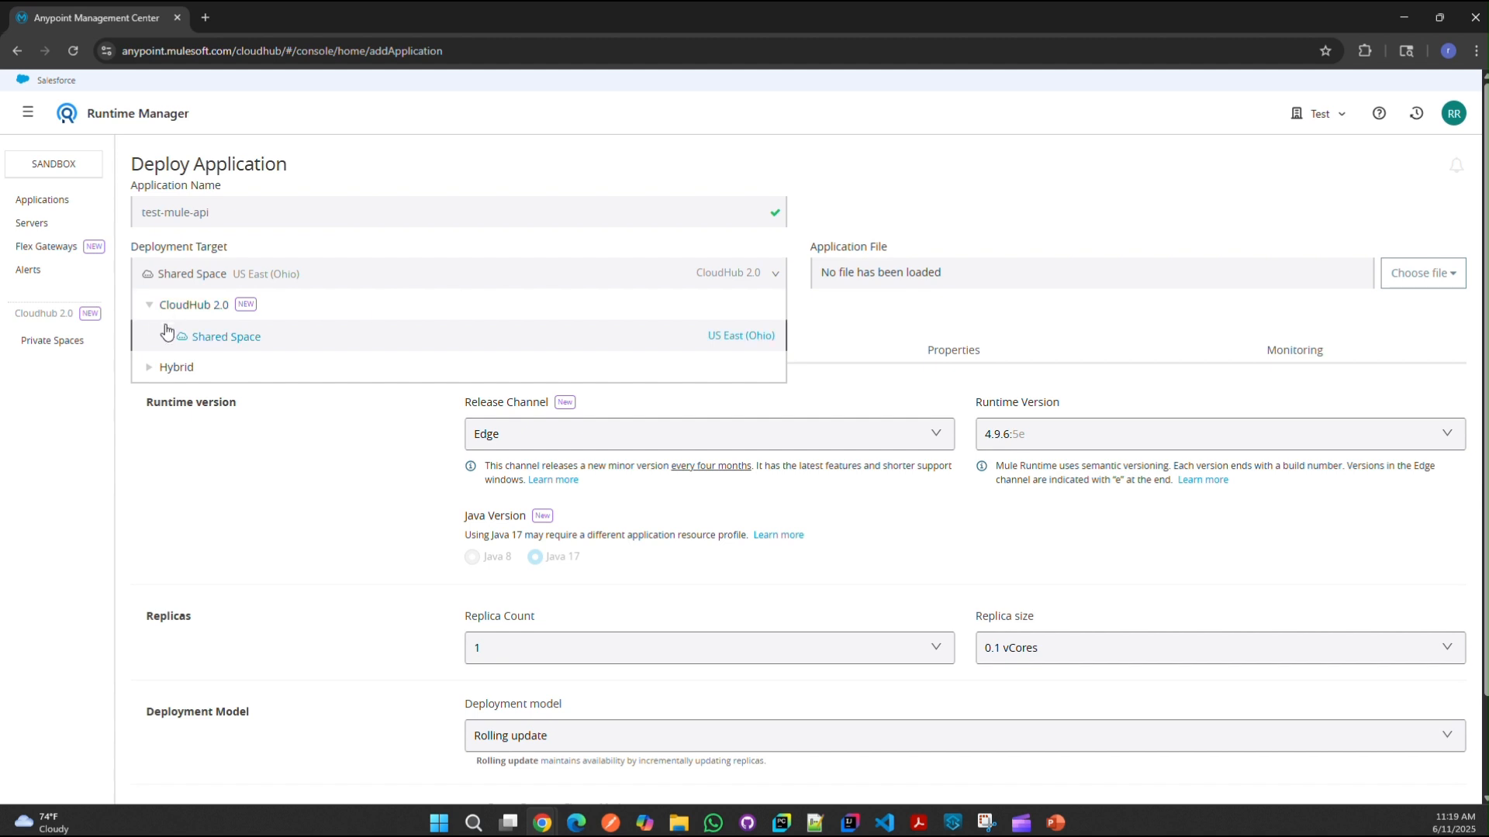
pyautogui.click(156, 370)
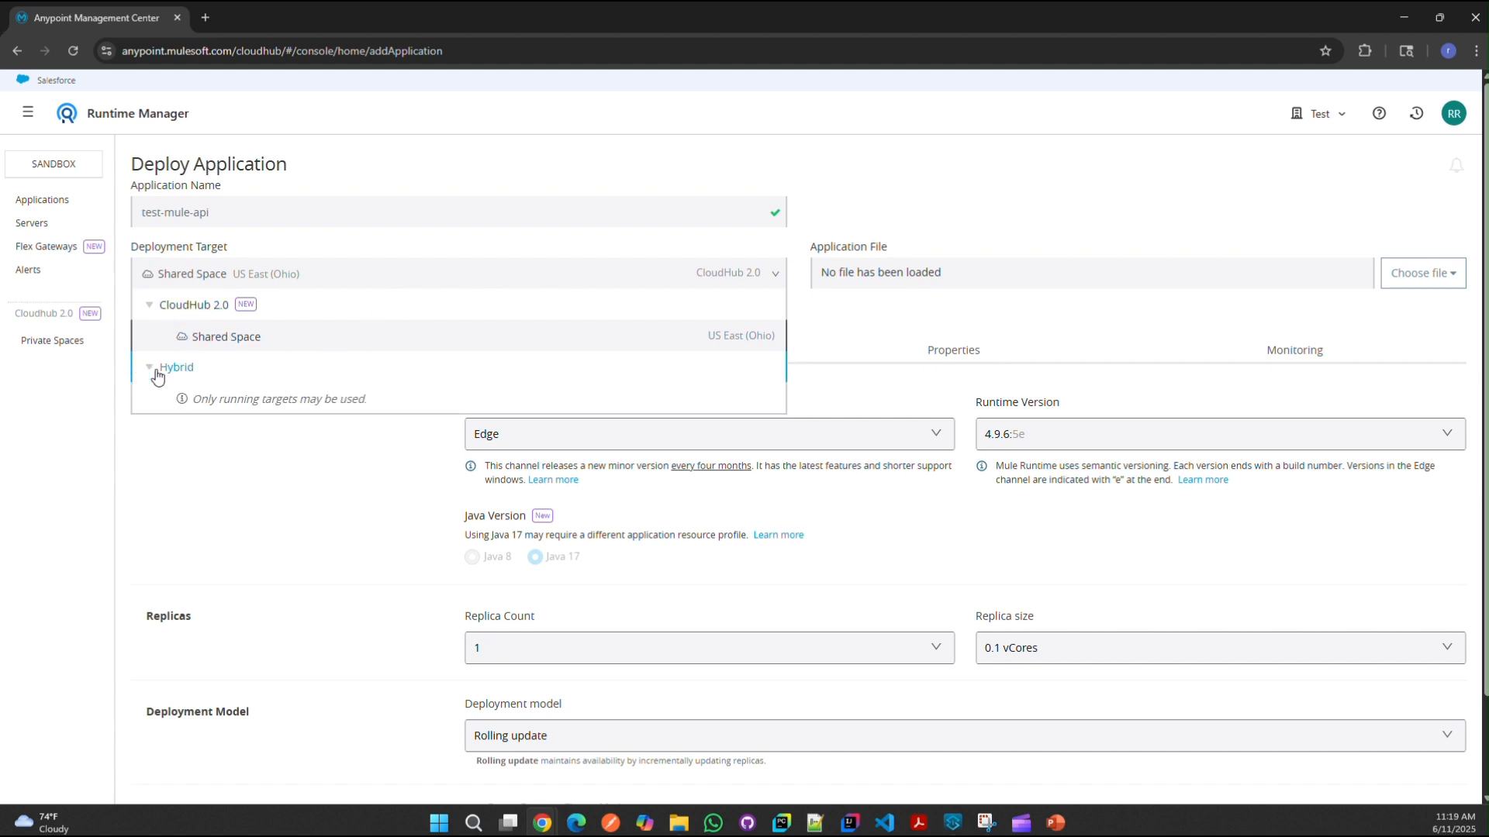
pyautogui.click(316, 338)
pyautogui.click(434, 279)
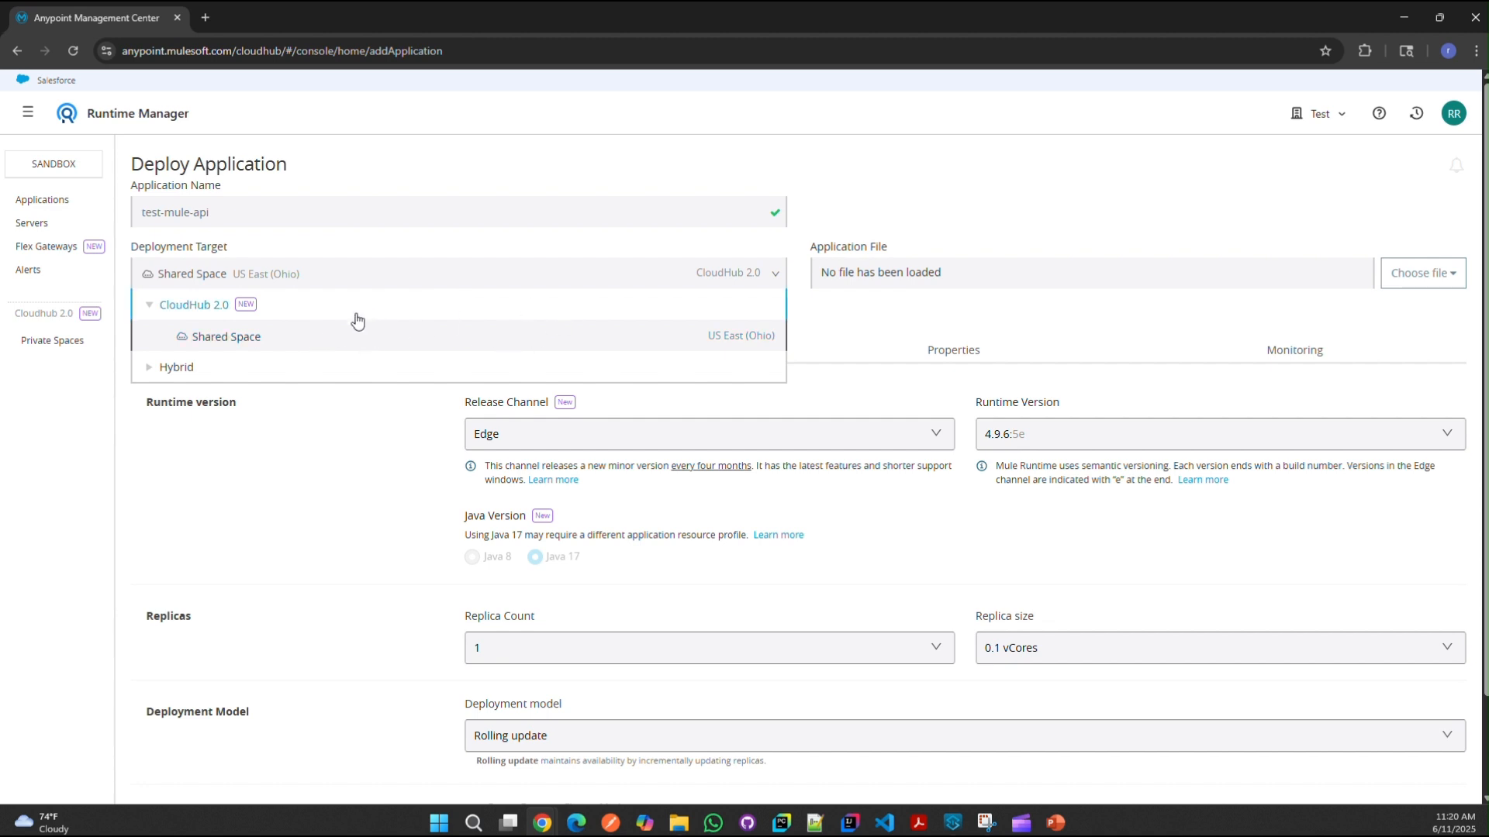
pyautogui.click(234, 371)
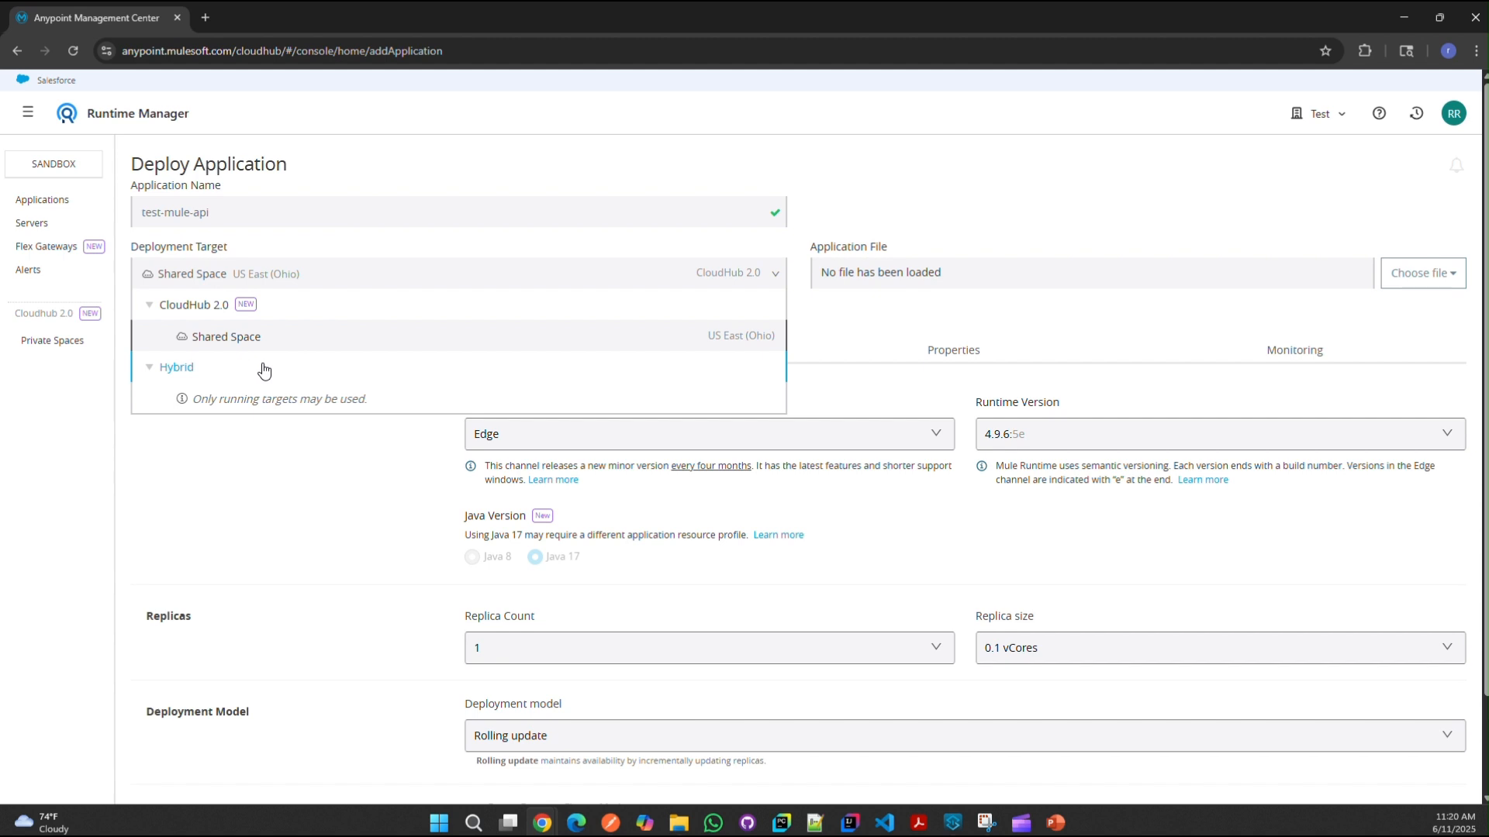
pyautogui.click(945, 189)
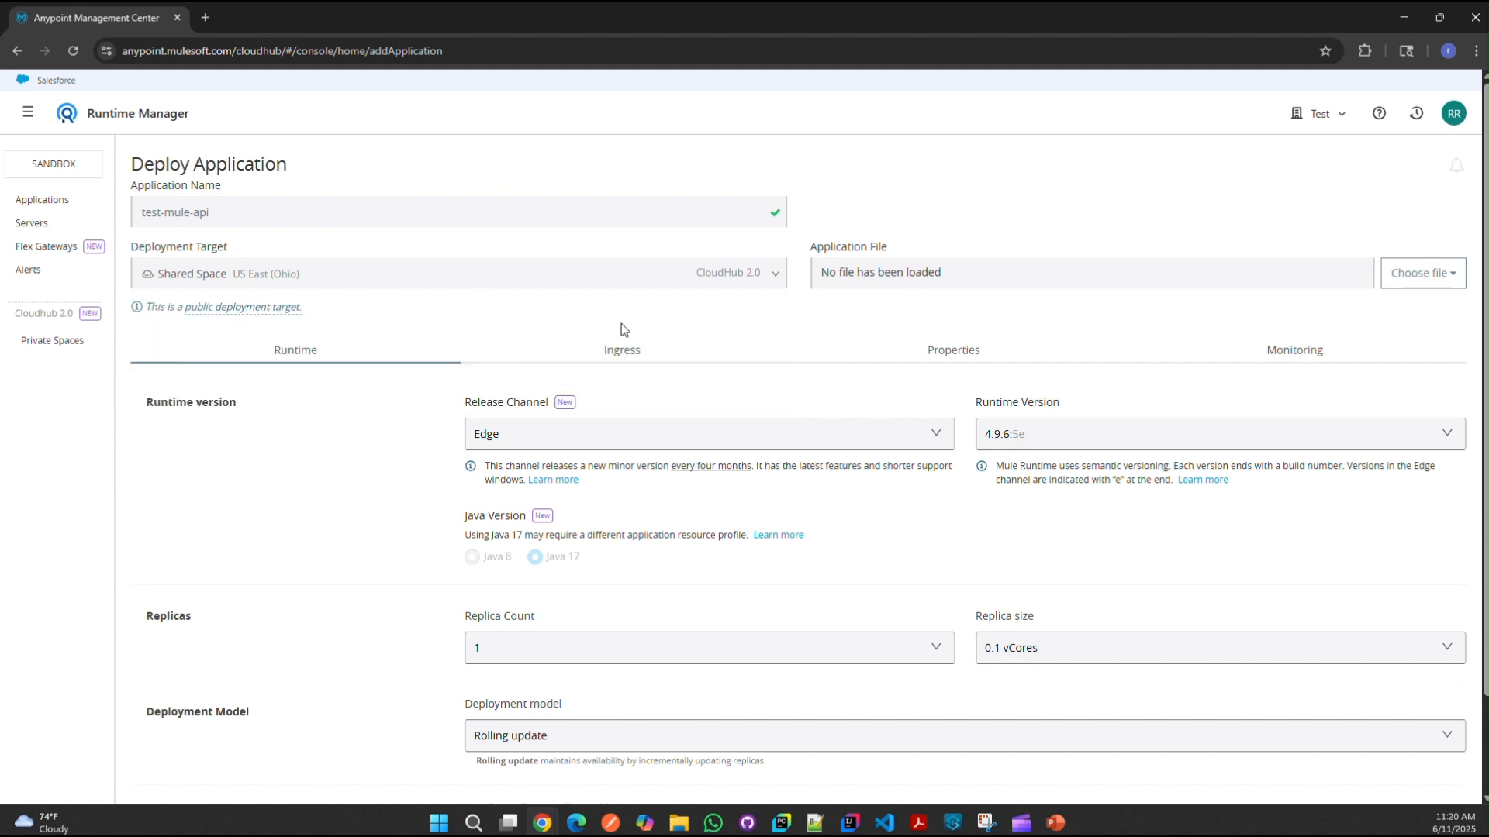
pyautogui.click(387, 274)
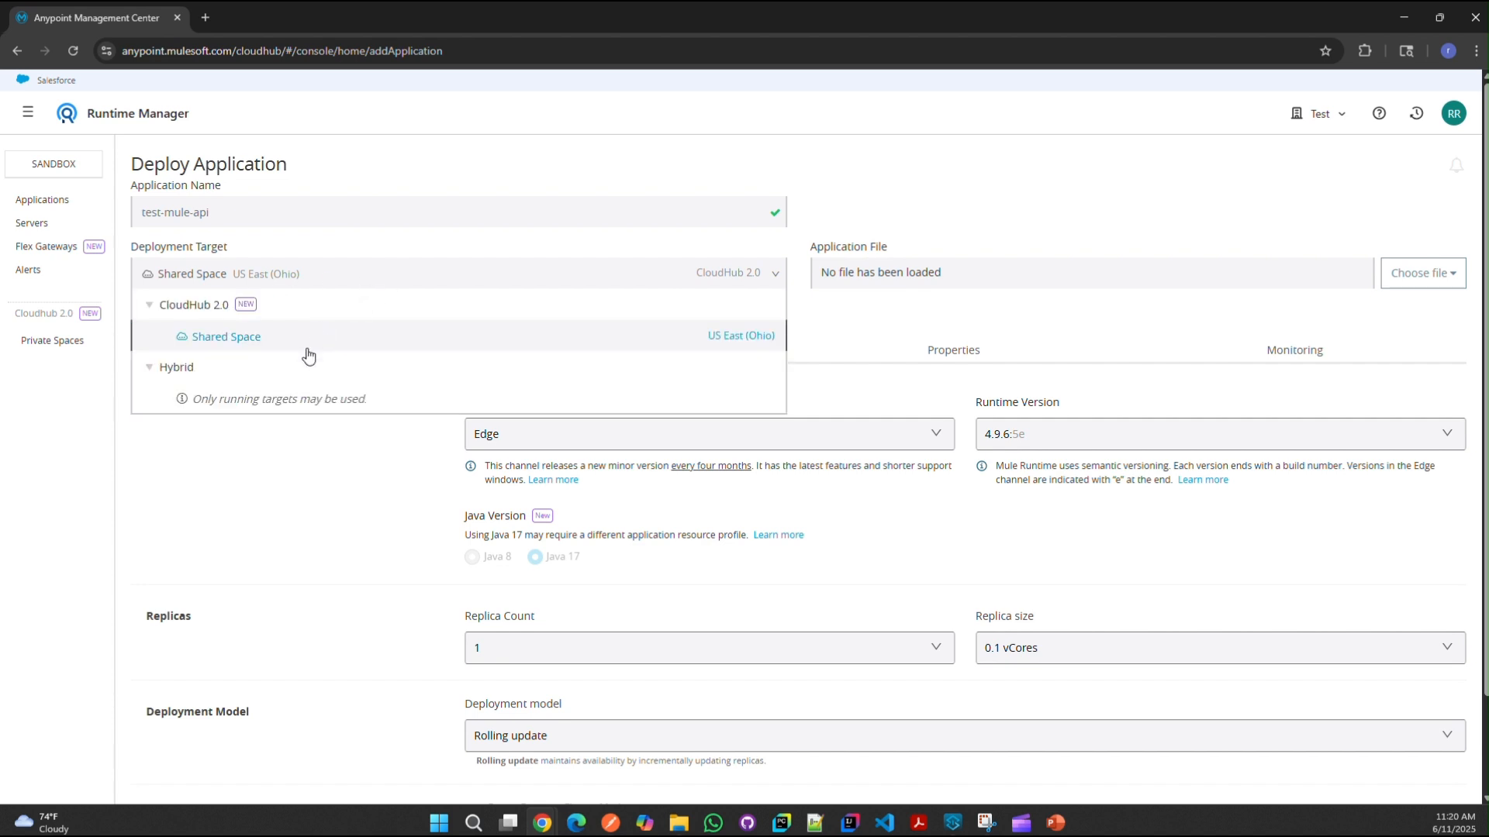
pyautogui.click(1159, 270)
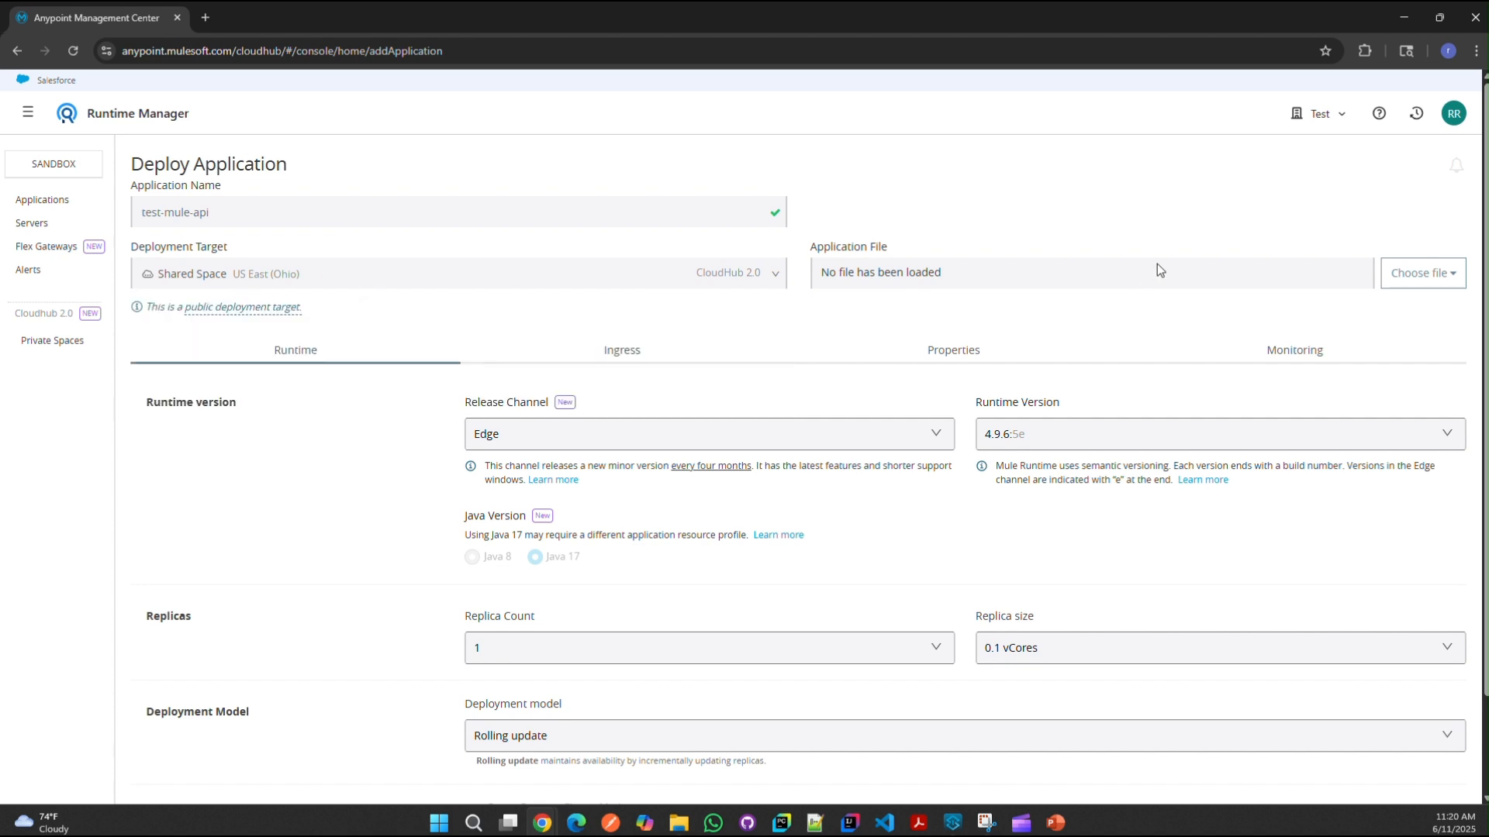
pyautogui.click(1427, 273)
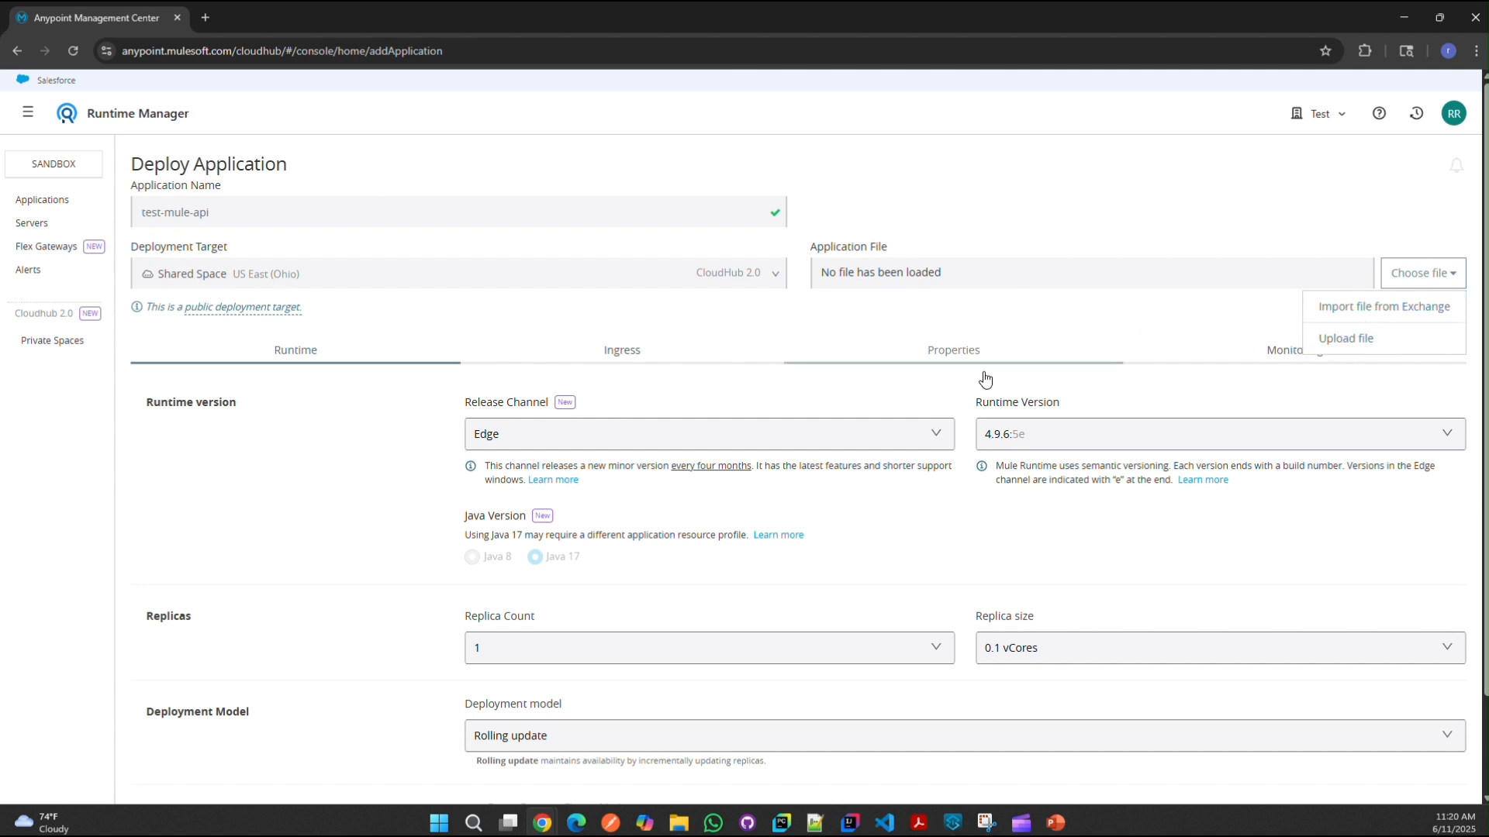
# Step: Check the DEPLOYED status tables in Anypoint Studio's console output
pyautogui.click(950, 825)
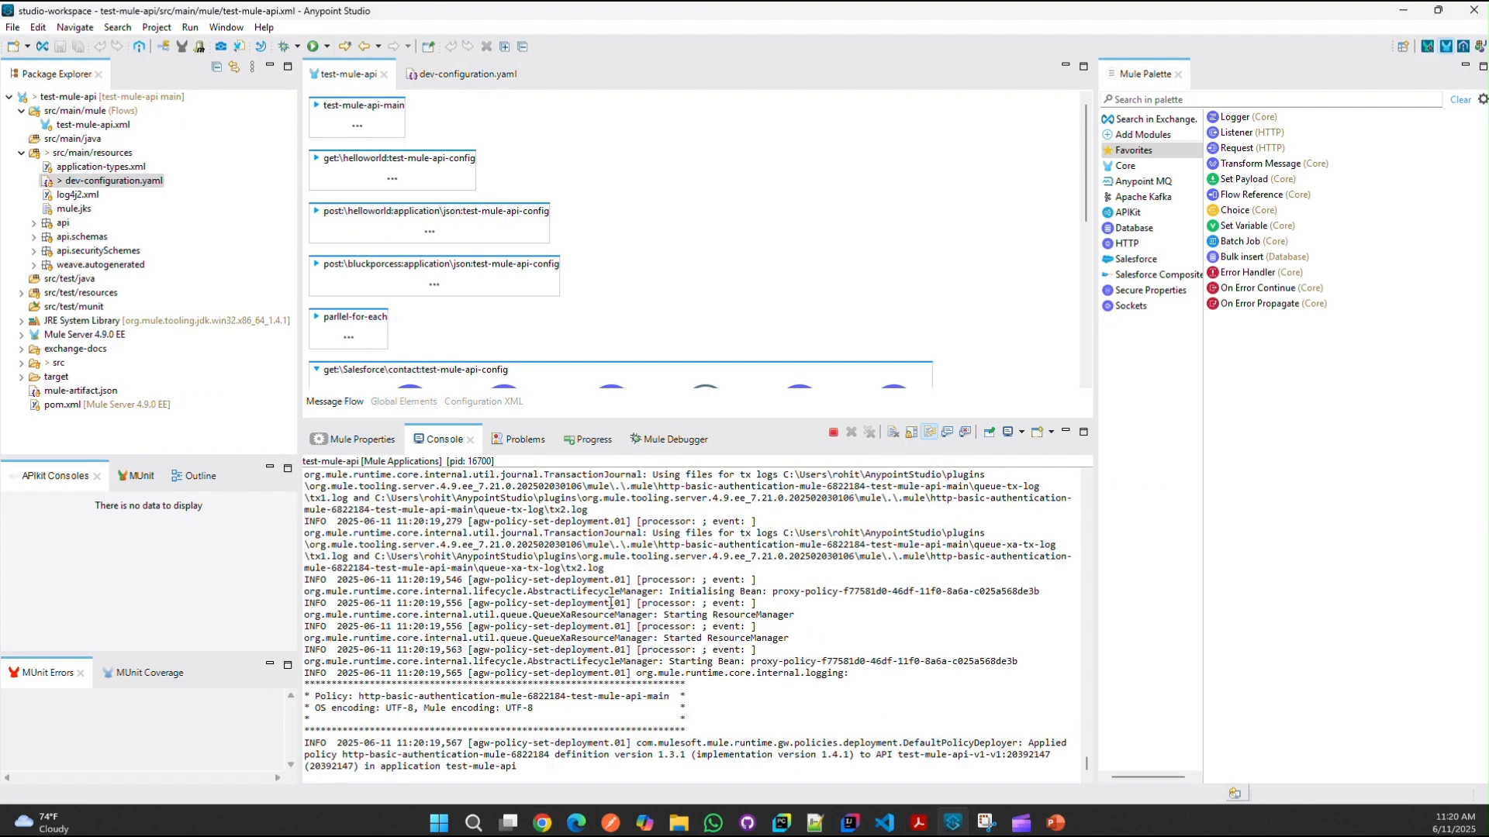
pyautogui.scroll(8, 624, 552)
pyautogui.moveTo(891, 680); pyautogui.dragTo(275, 585)
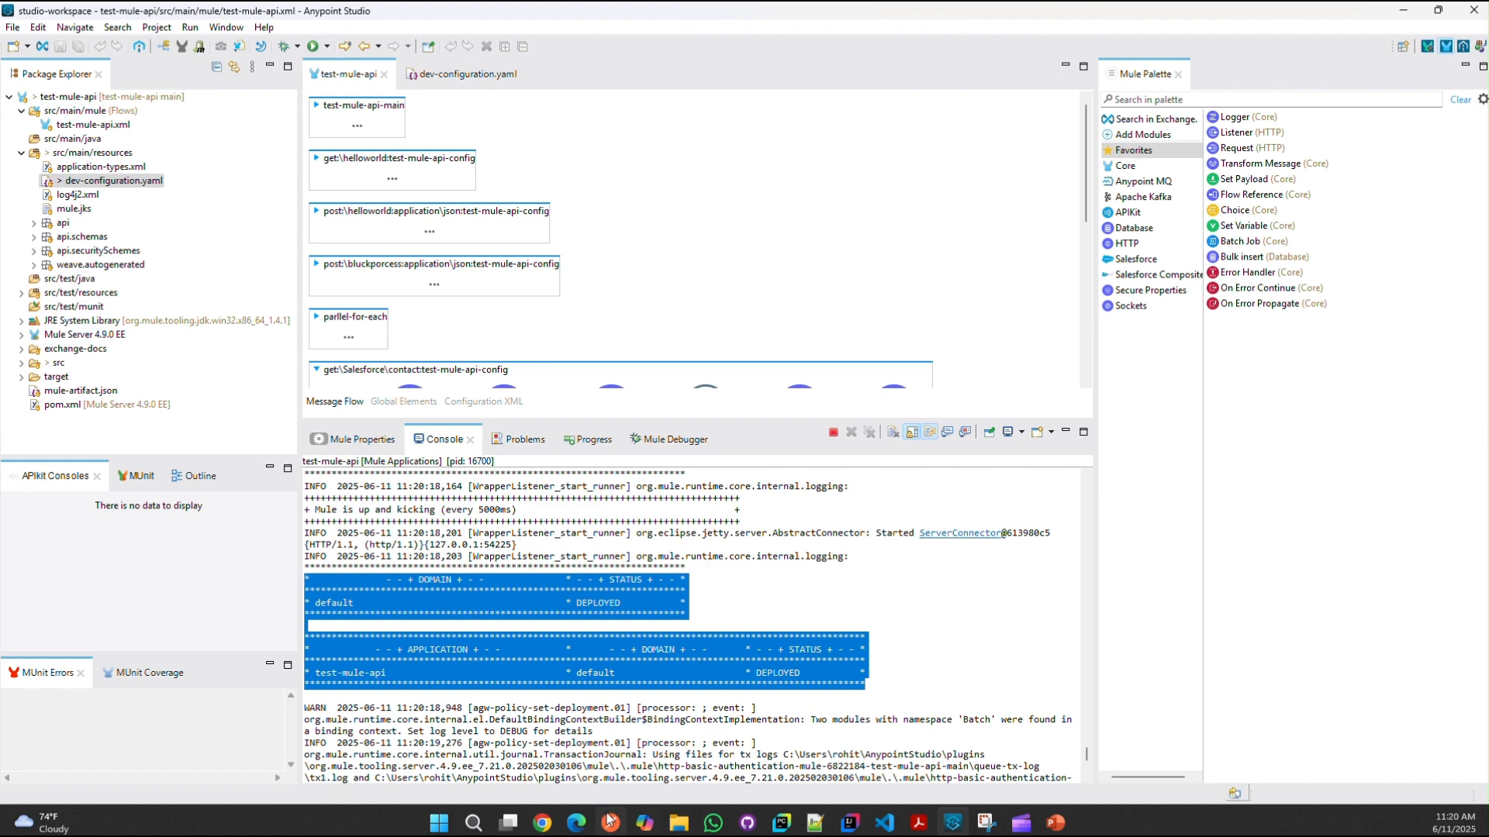
pyautogui.click(678, 823)
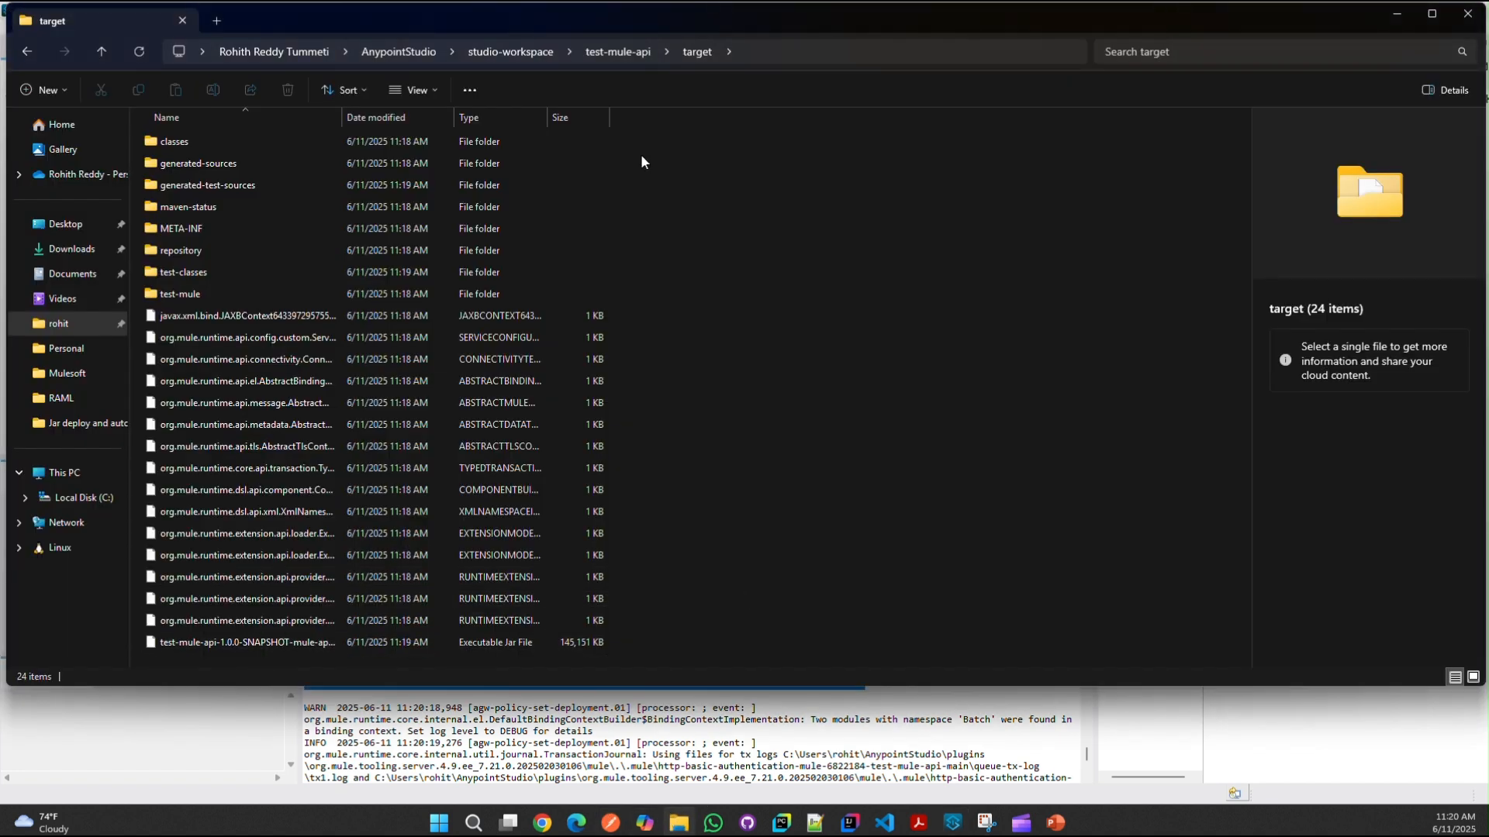
pyautogui.click(176, 721)
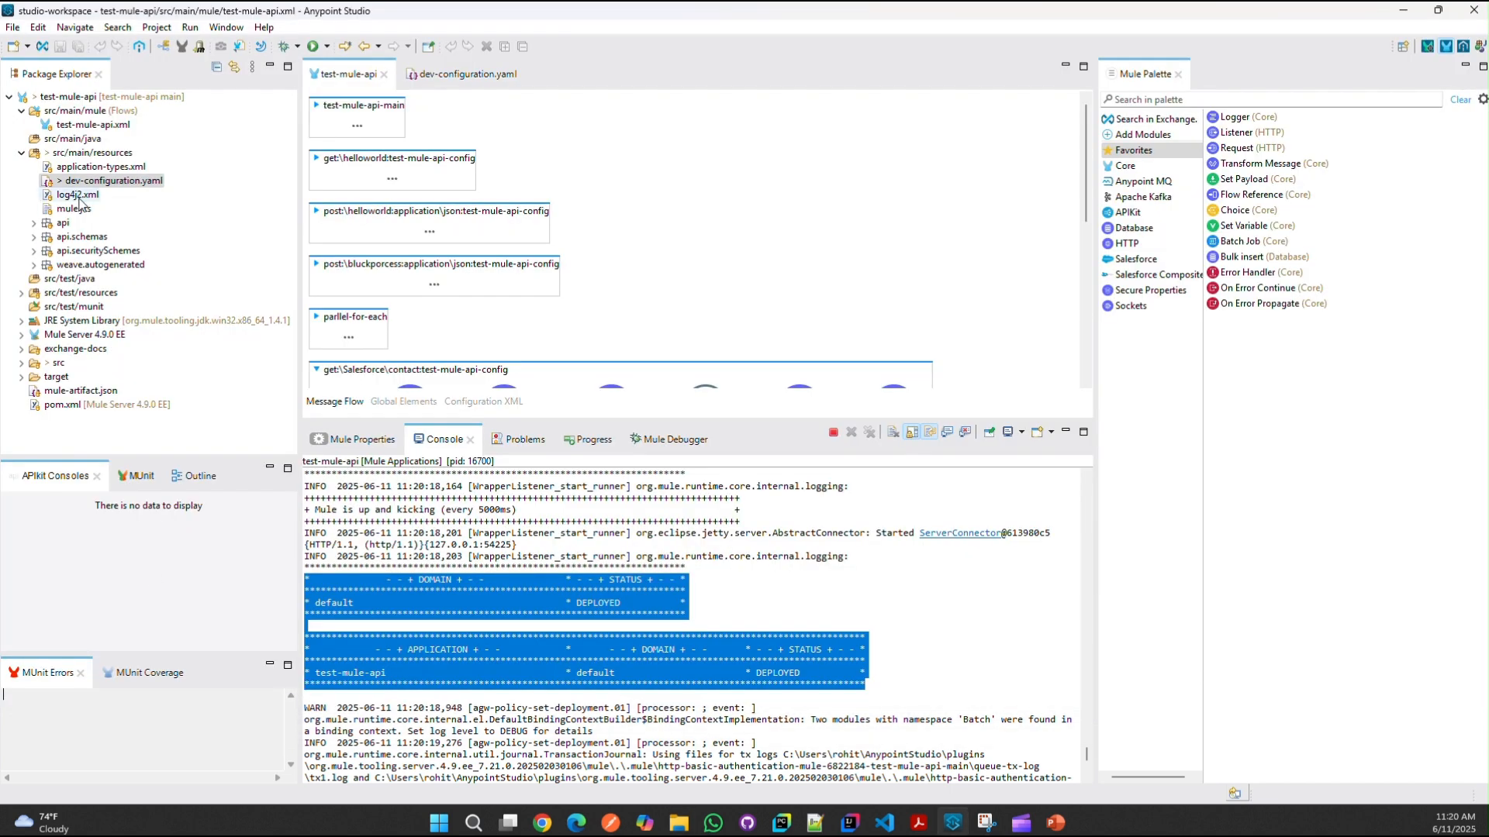
# Step: Open the test-mule-api project's target folder from Studio, then return to the Deploy Application page
pyautogui.click(22, 154)
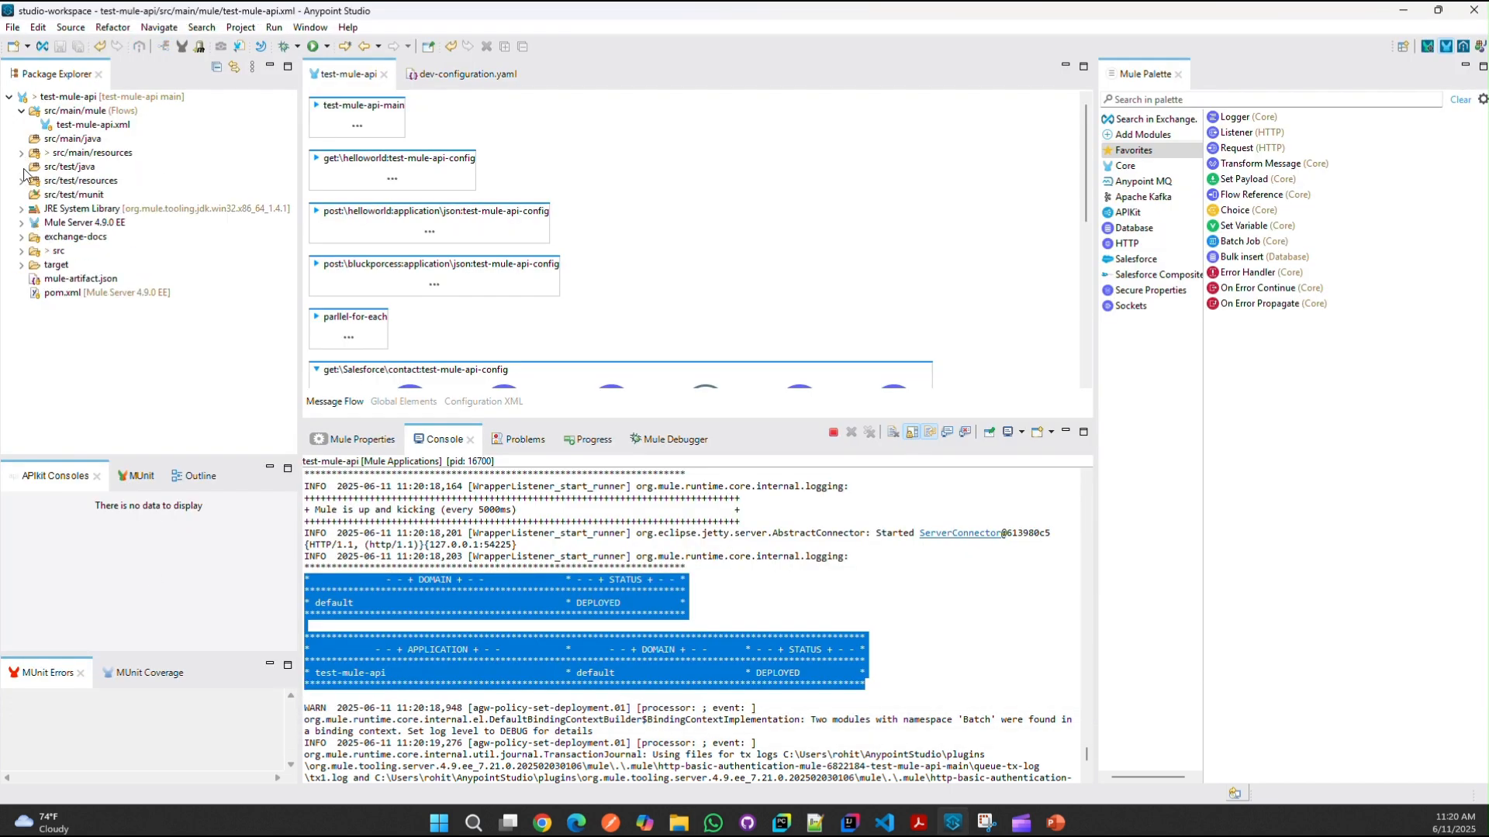
pyautogui.click(198, 96)
pyautogui.rightClick(199, 96)
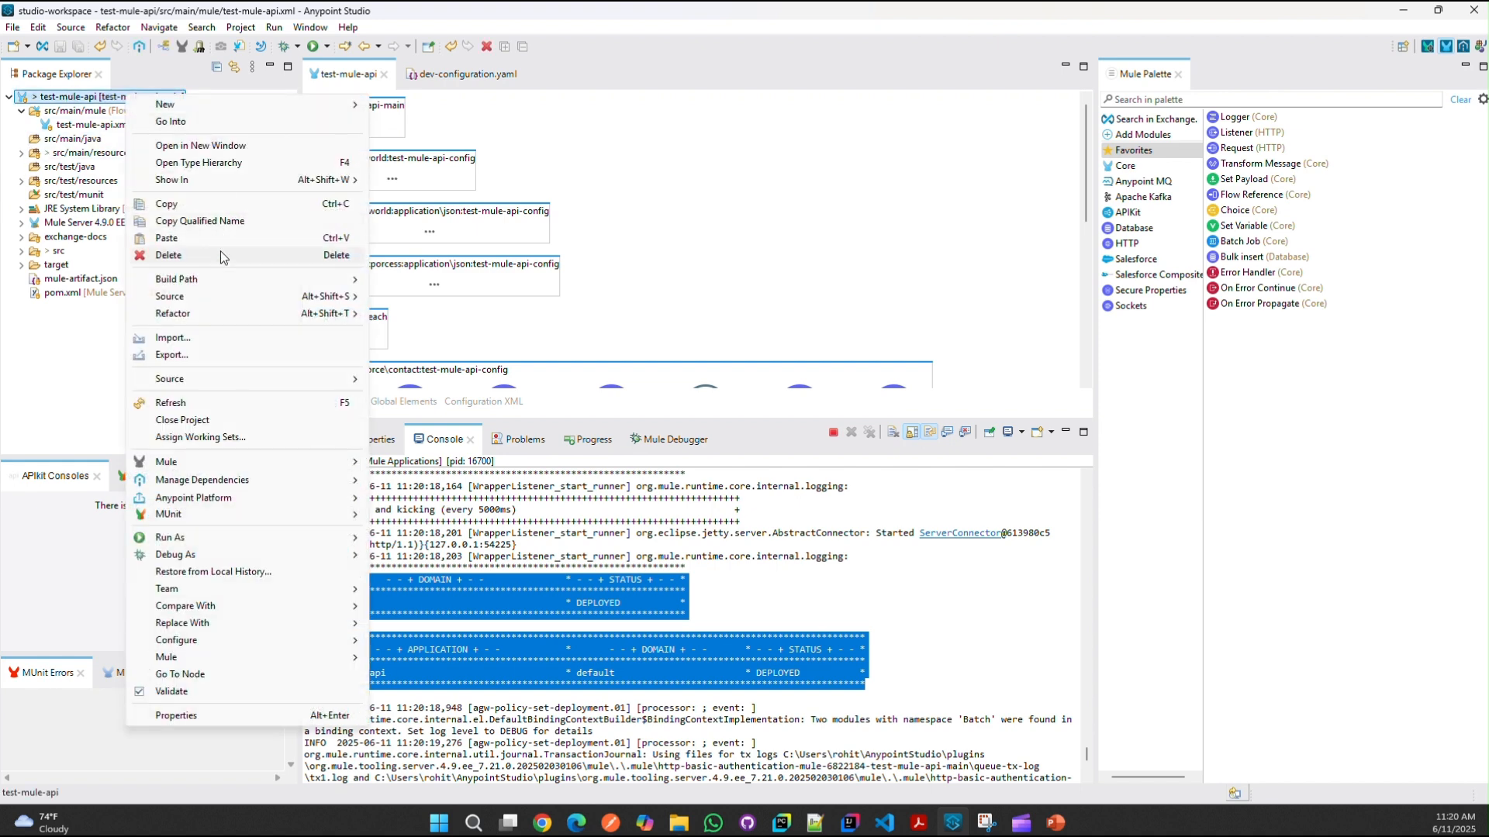
pyautogui.moveTo(222, 184)
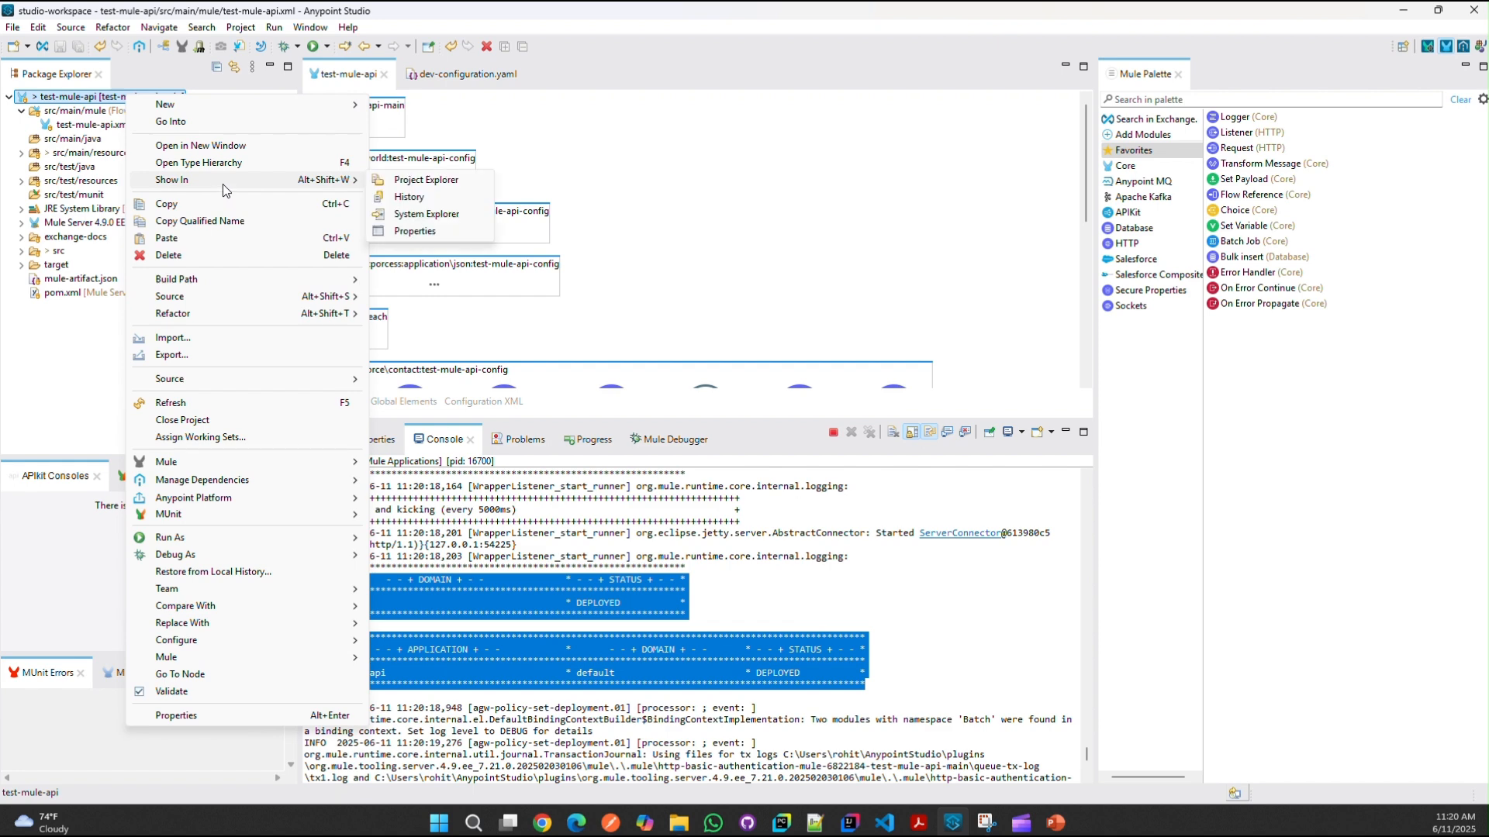
pyautogui.click(457, 220)
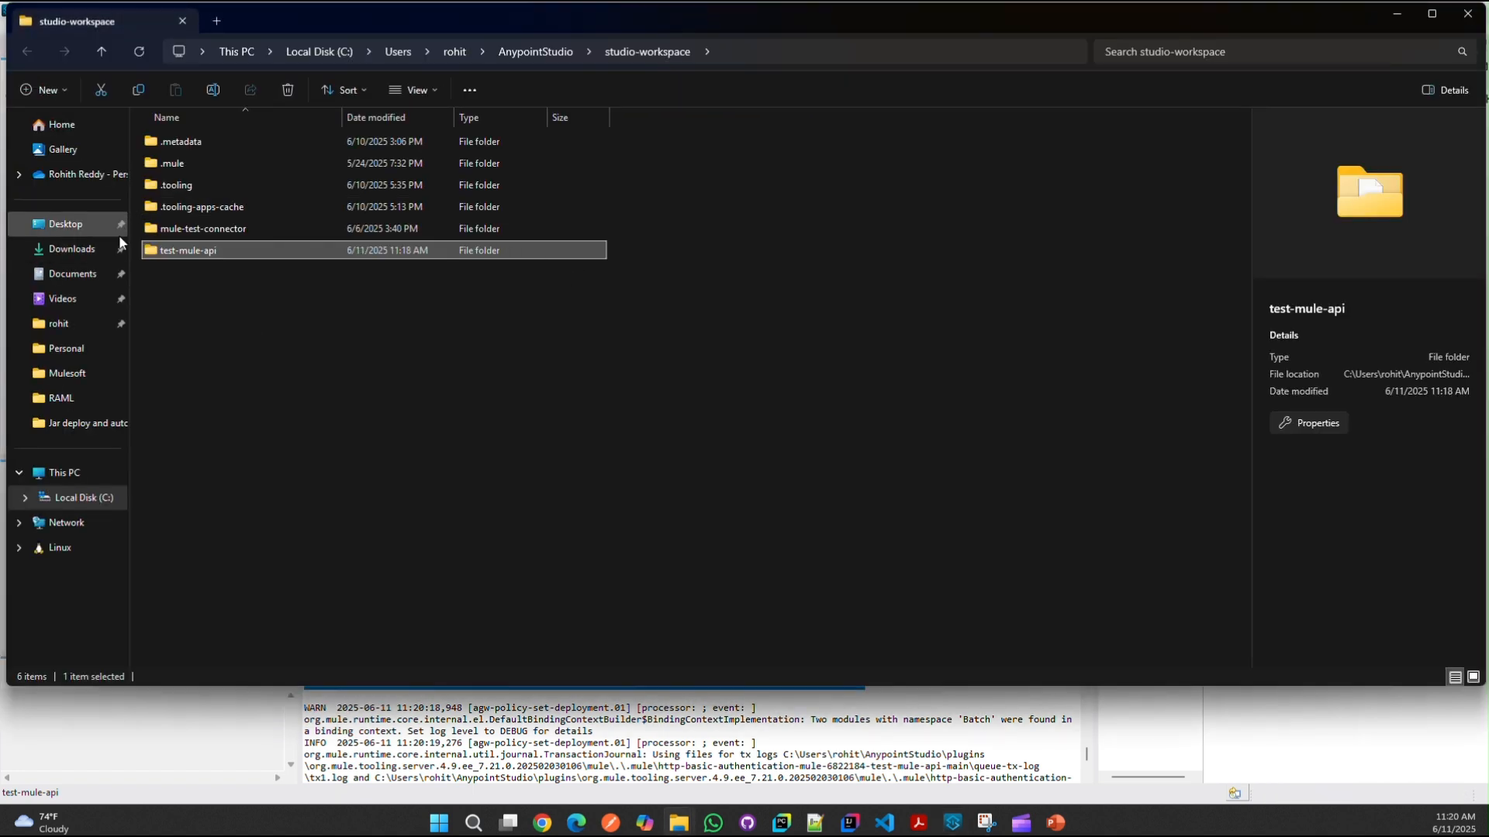
pyautogui.doubleClick(215, 248)
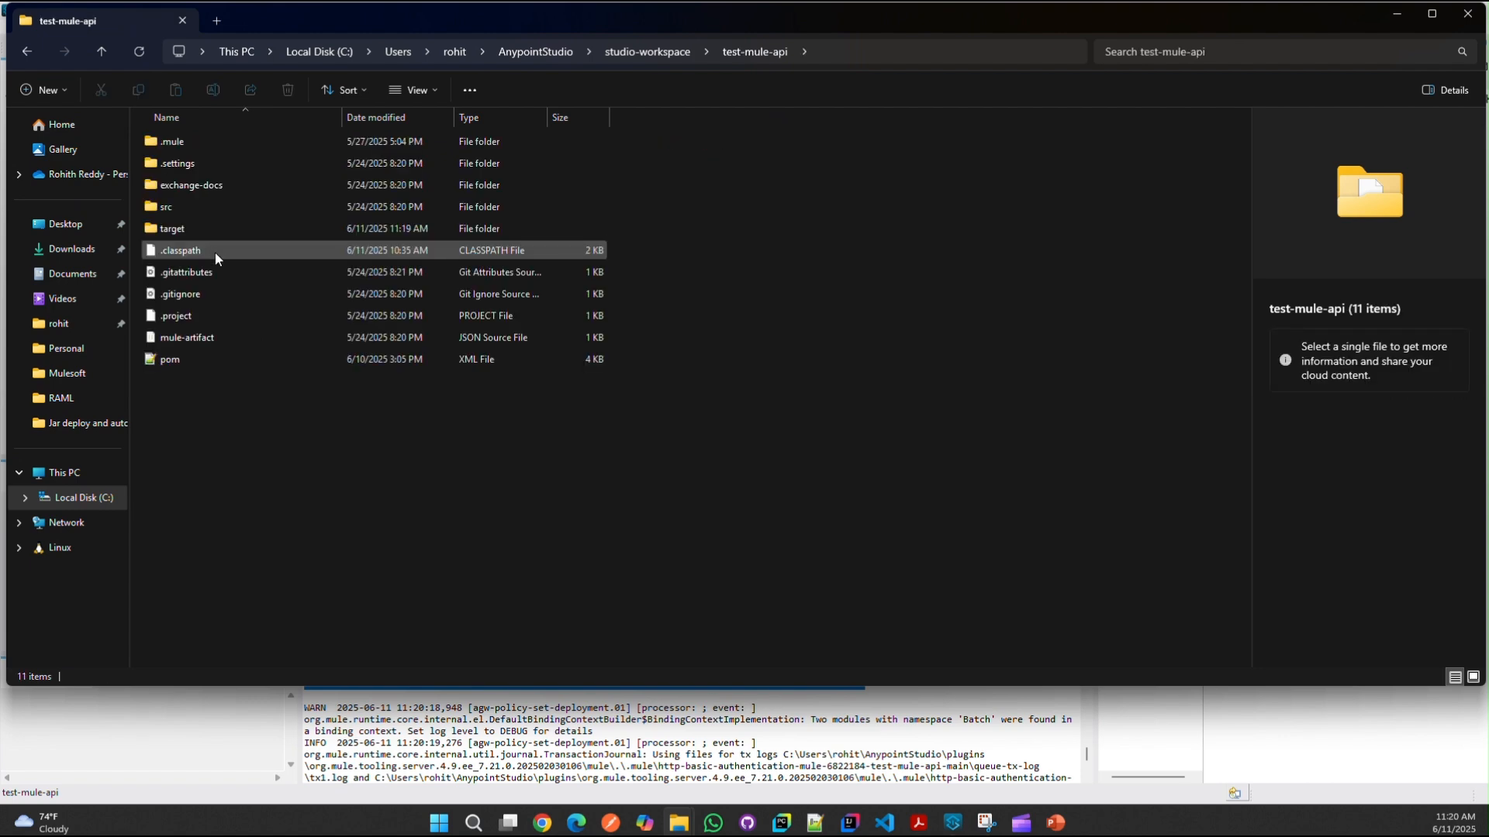
pyautogui.click(219, 228)
pyautogui.doubleClick(218, 228)
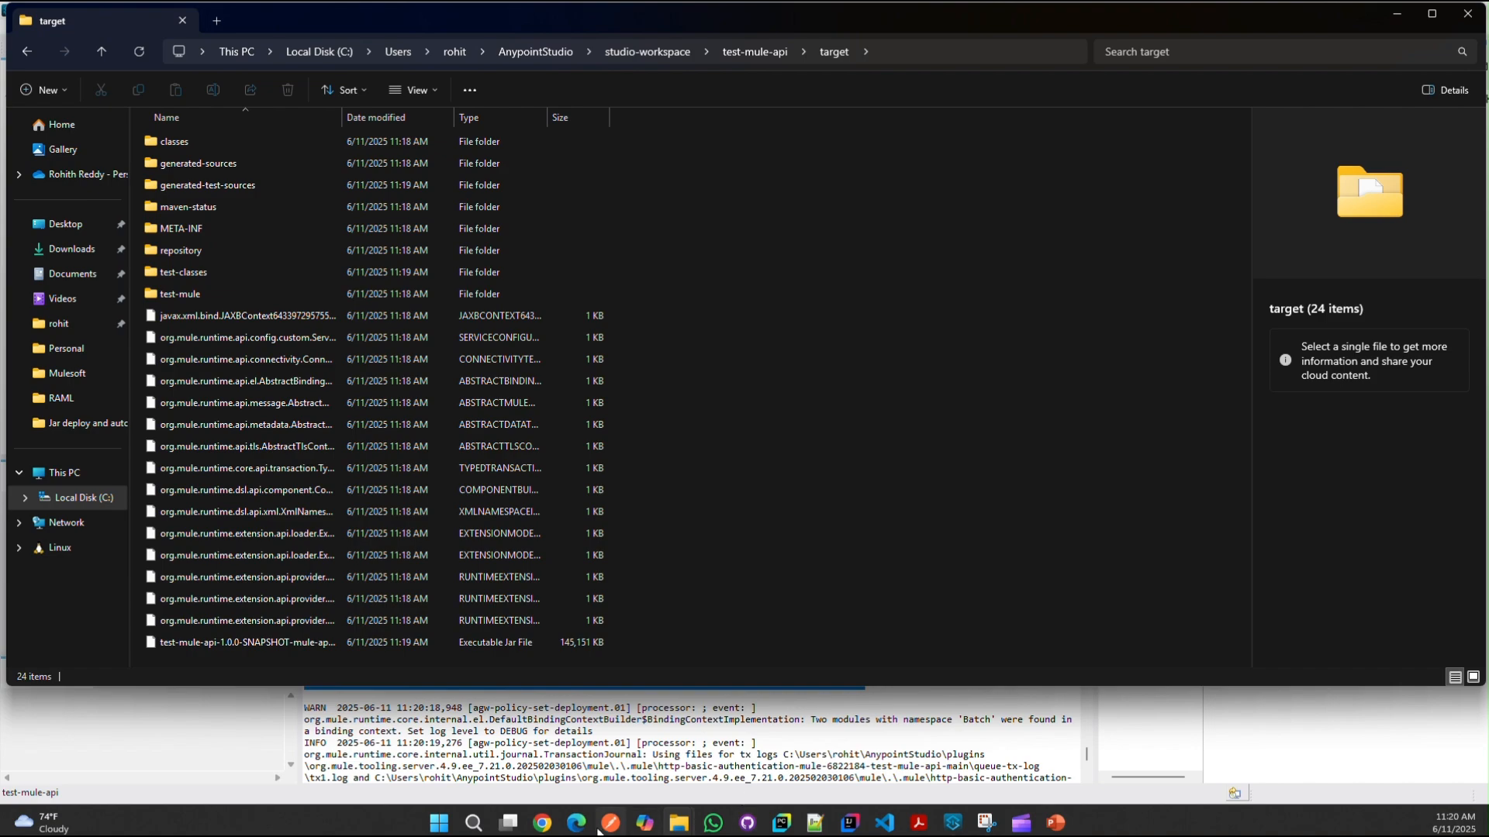
pyautogui.click(533, 808)
pyautogui.click(624, 748)
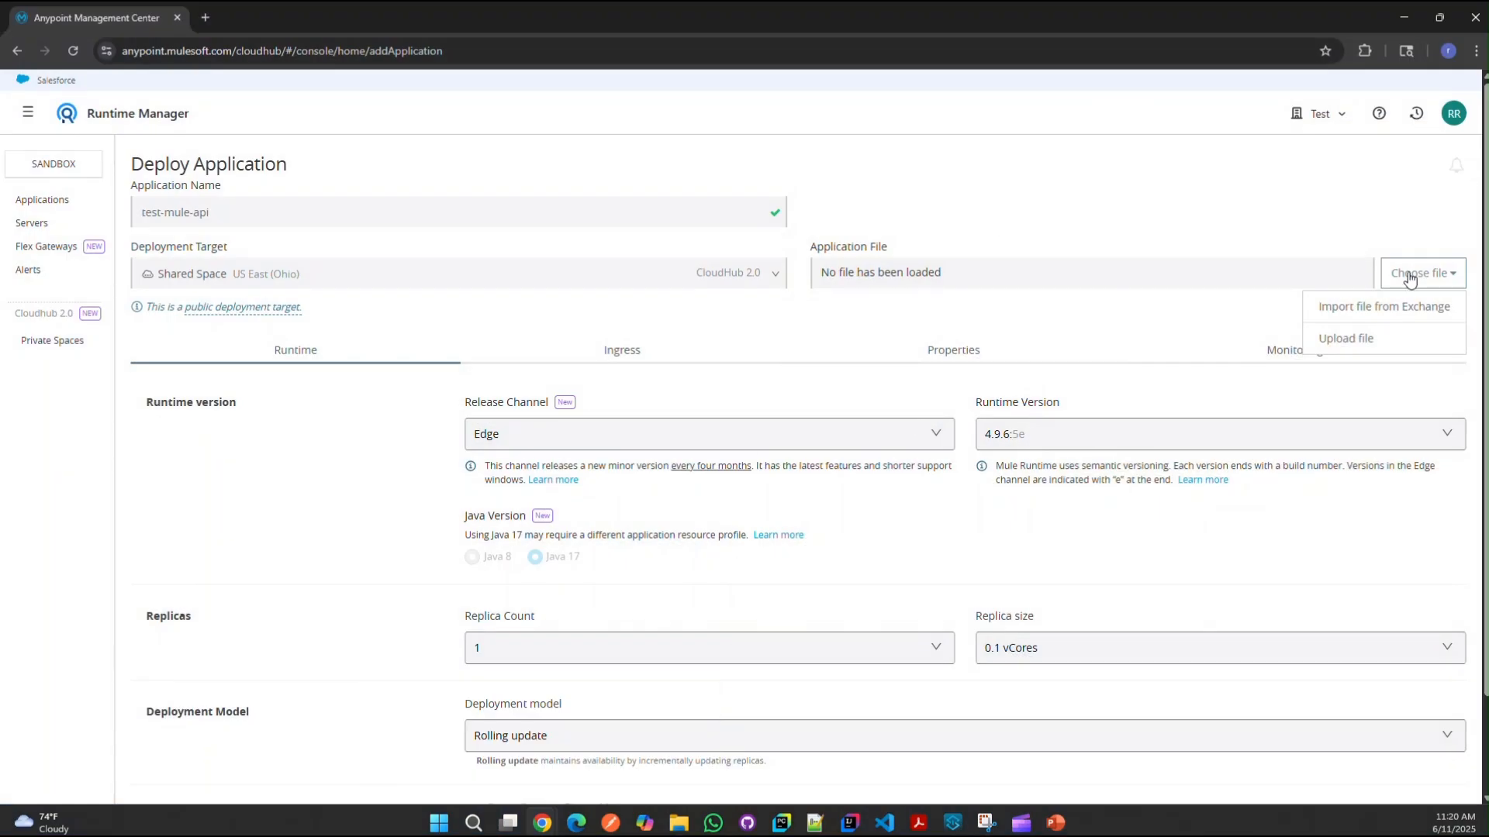
# Step: Start a file upload and paste the project's target folder path into the Open dialog
pyautogui.click(1341, 339)
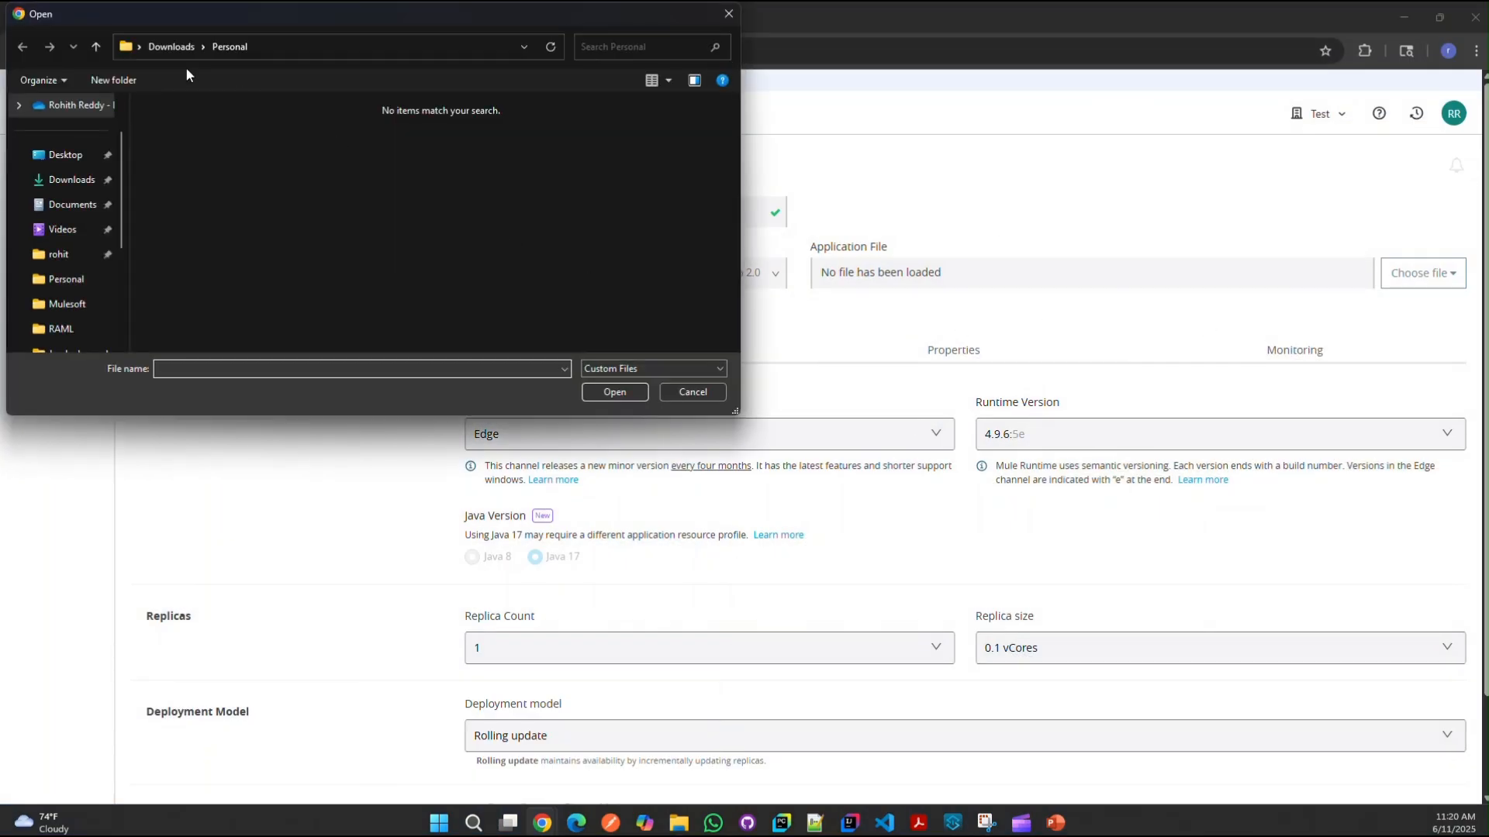
pyautogui.moveTo(678, 821)
pyautogui.click(760, 756)
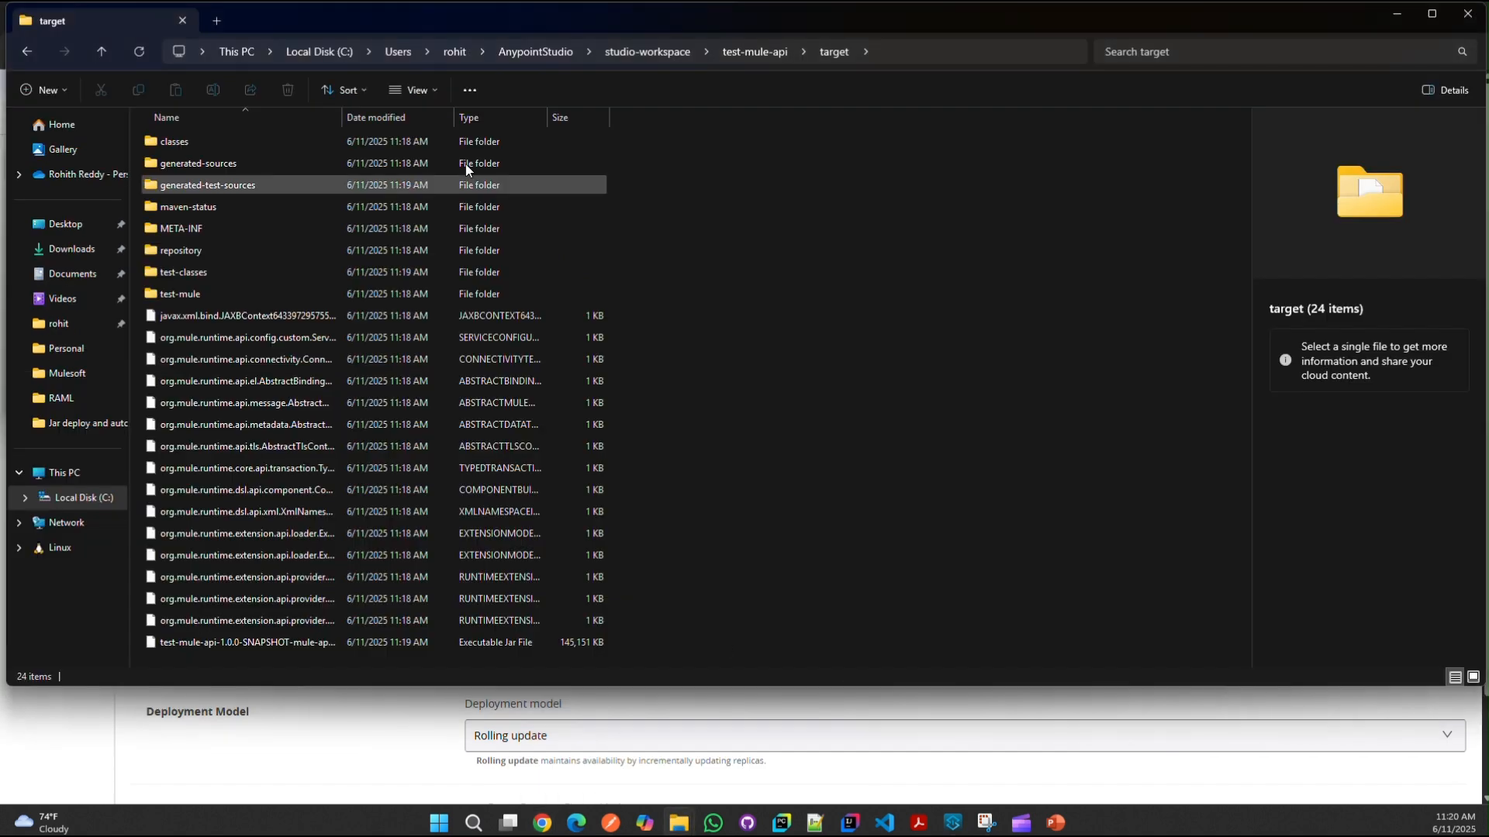
pyautogui.click(899, 52)
pyautogui.hotkey('ctrl', 'c')
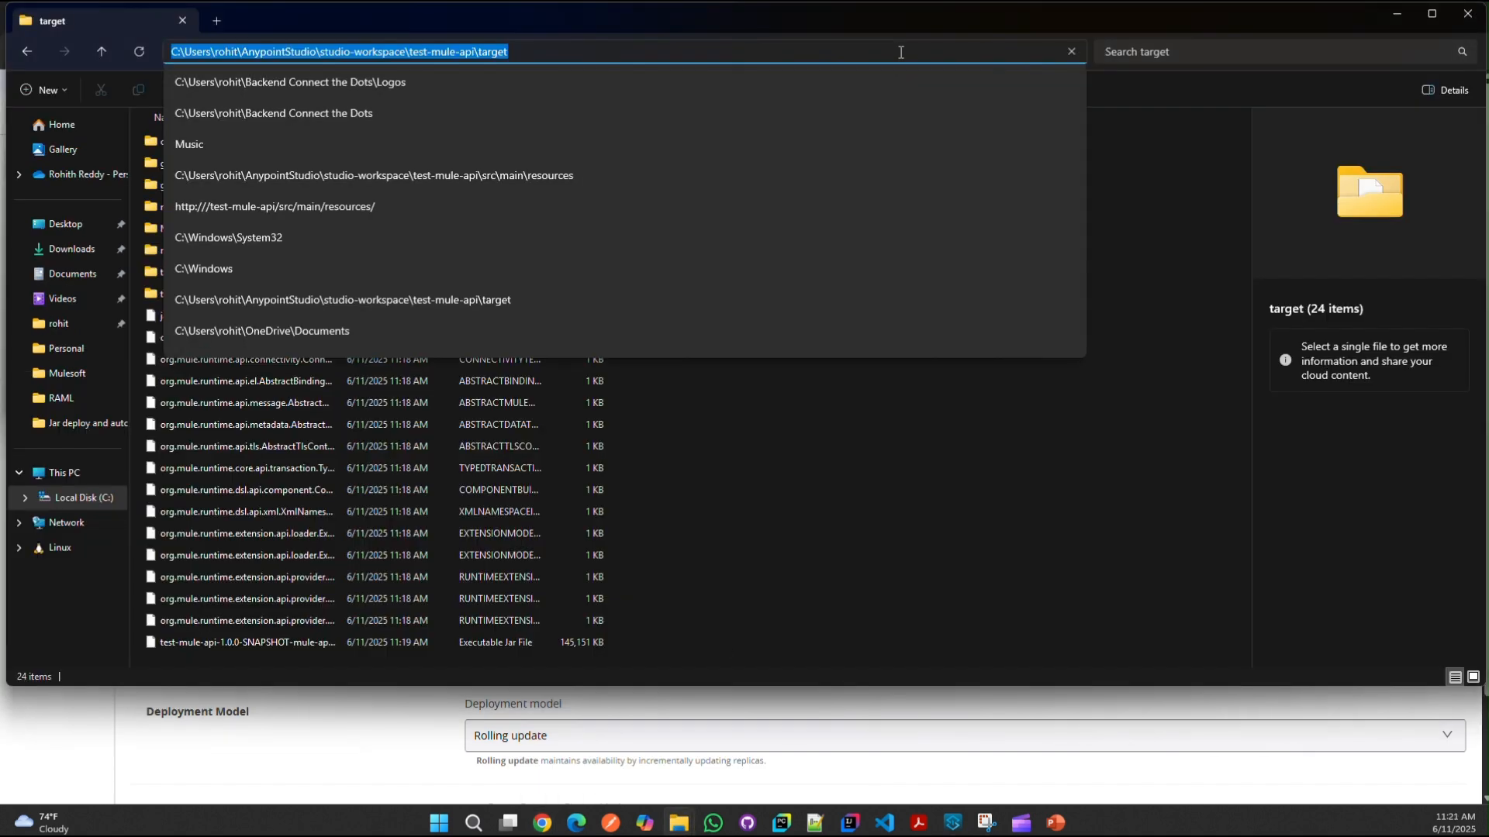
pyautogui.click(804, 778)
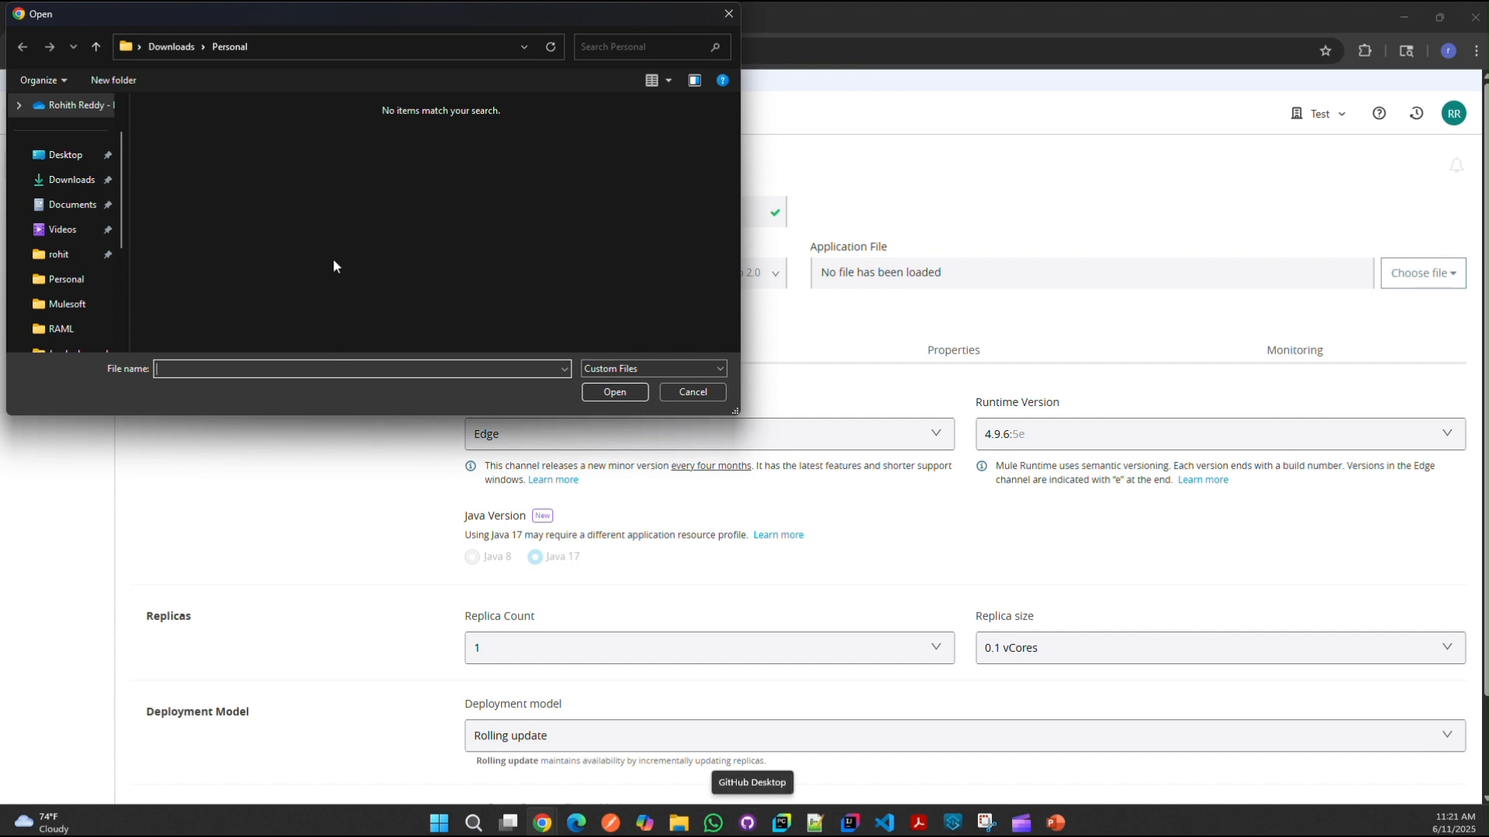
pyautogui.click(446, 47)
pyautogui.hotkey('ctrl', 'v')
# Step: Go to the target folder and load test-mule-api-1.0.0-SNAPSHOT-mule-application.jar as the application file
pyautogui.click(612, 395)
pyautogui.click(412, 47)
pyautogui.hotkey('ctrl', 'v')
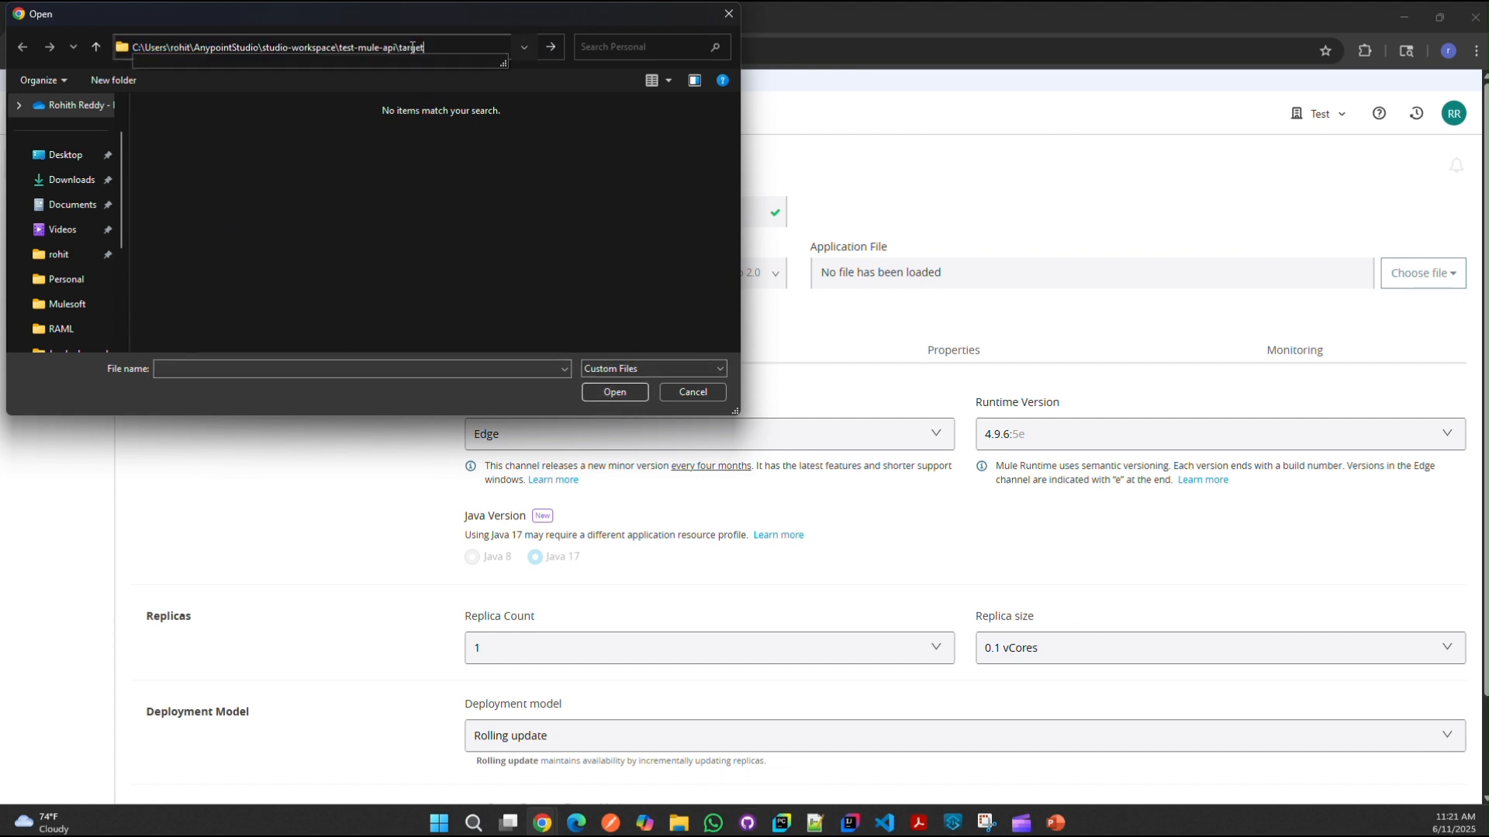
pyautogui.press('Return')
pyautogui.click(263, 301)
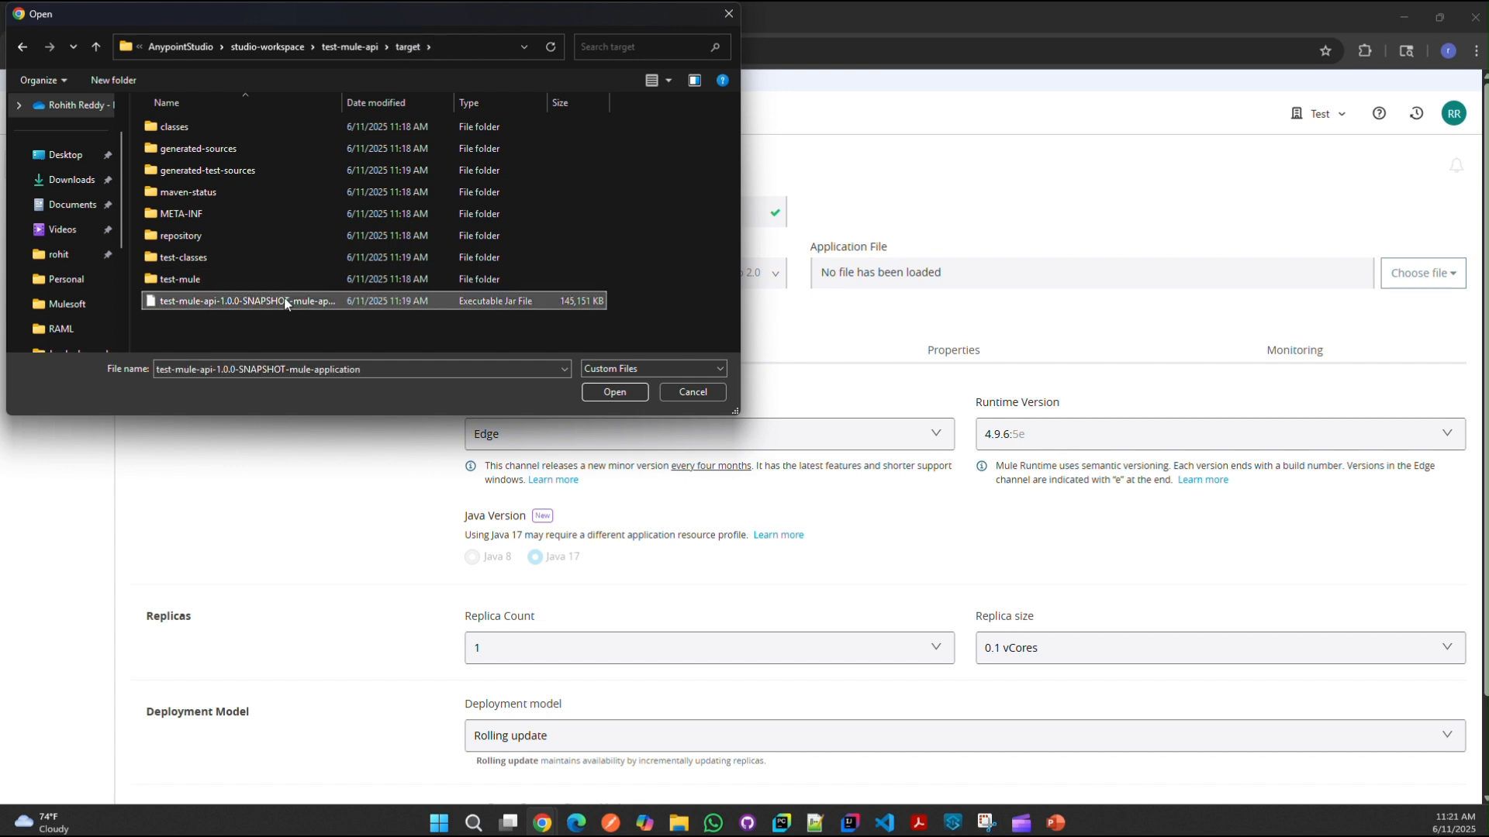
pyautogui.click(614, 392)
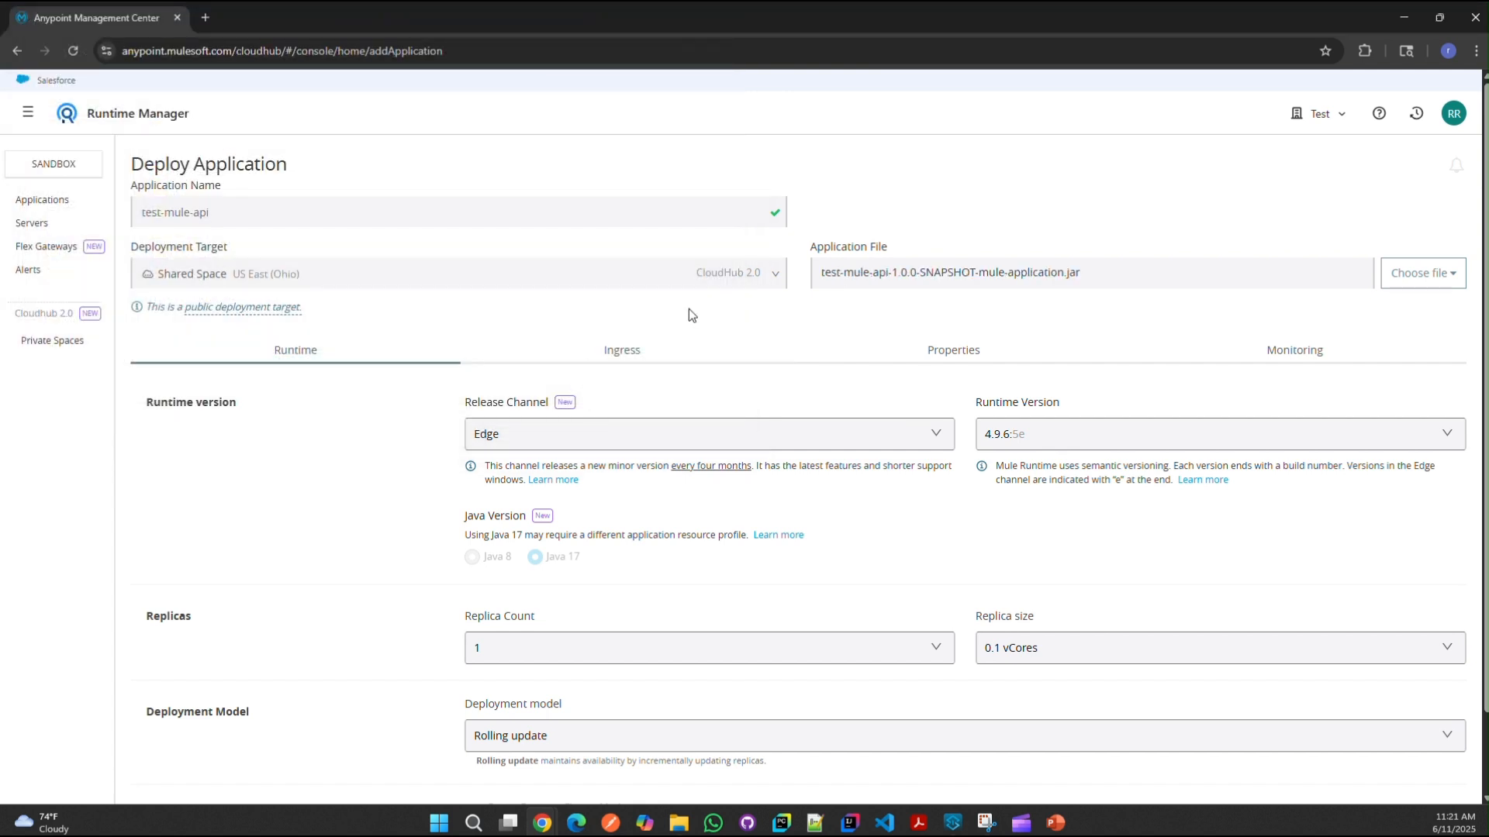
pyautogui.scroll(-1, 729, 369)
pyautogui.click(554, 555)
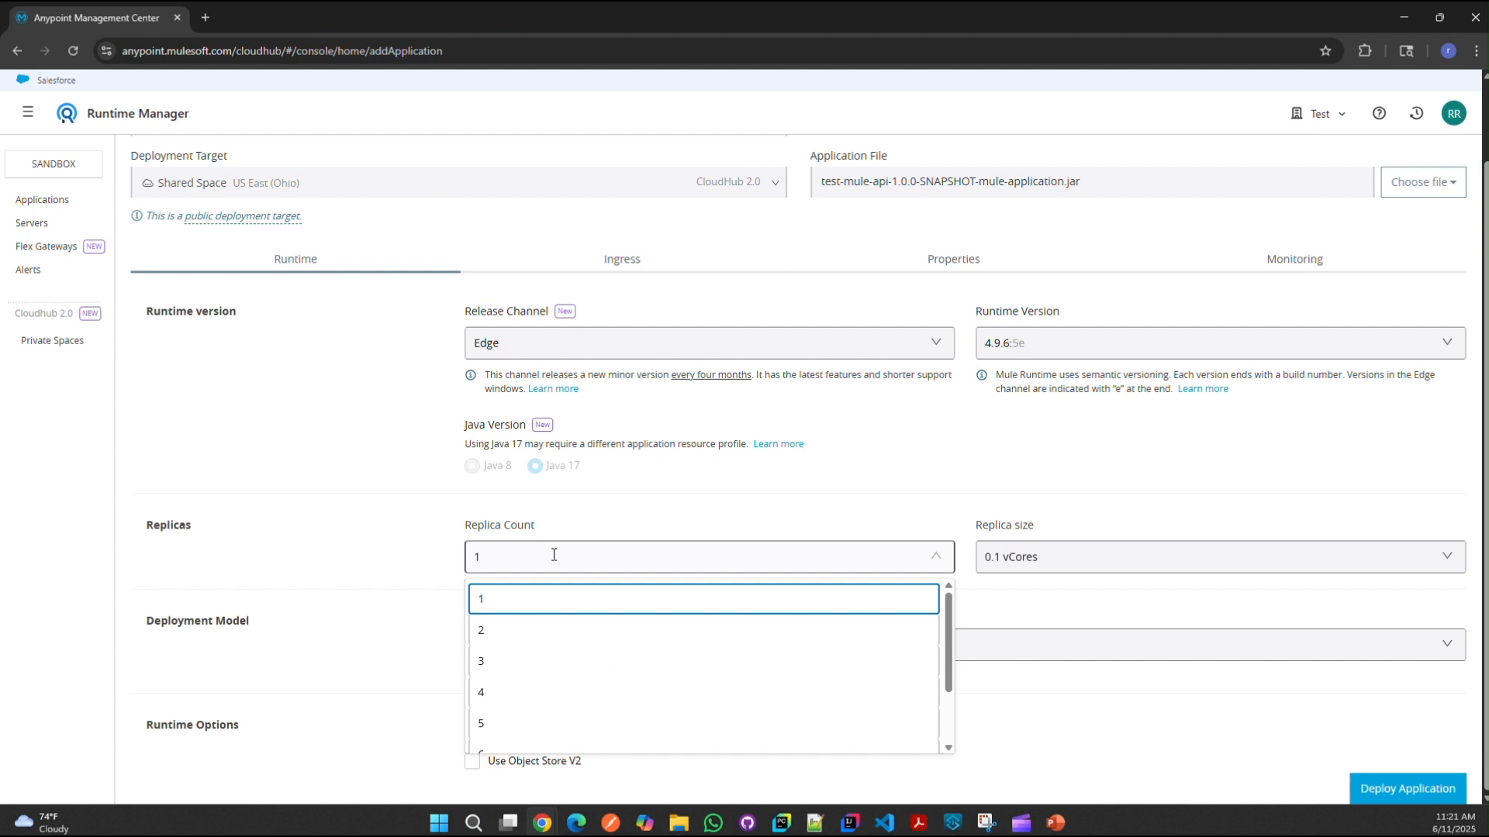
pyautogui.click(554, 555)
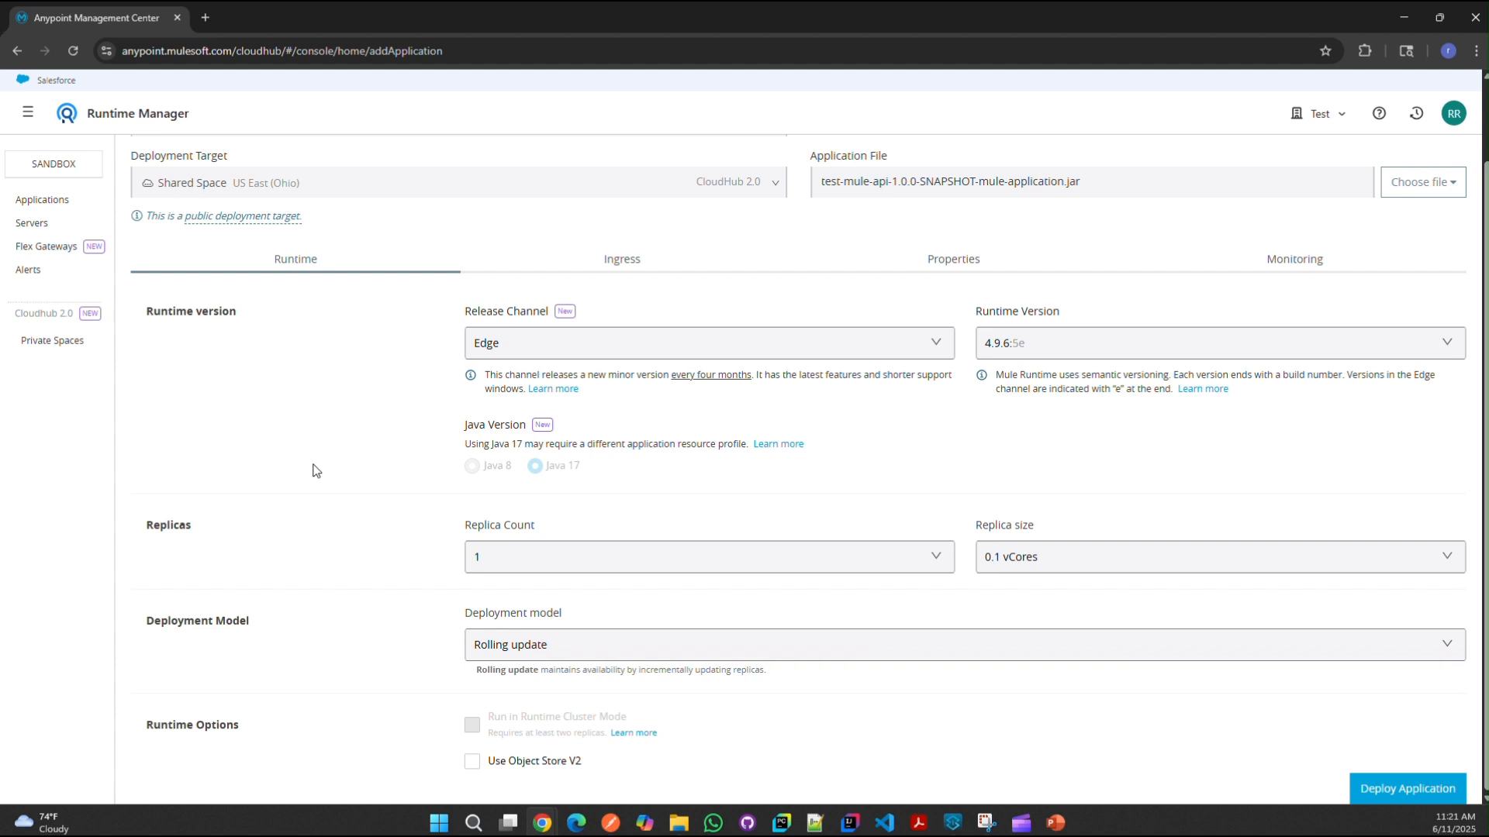
pyautogui.click(836, 558)
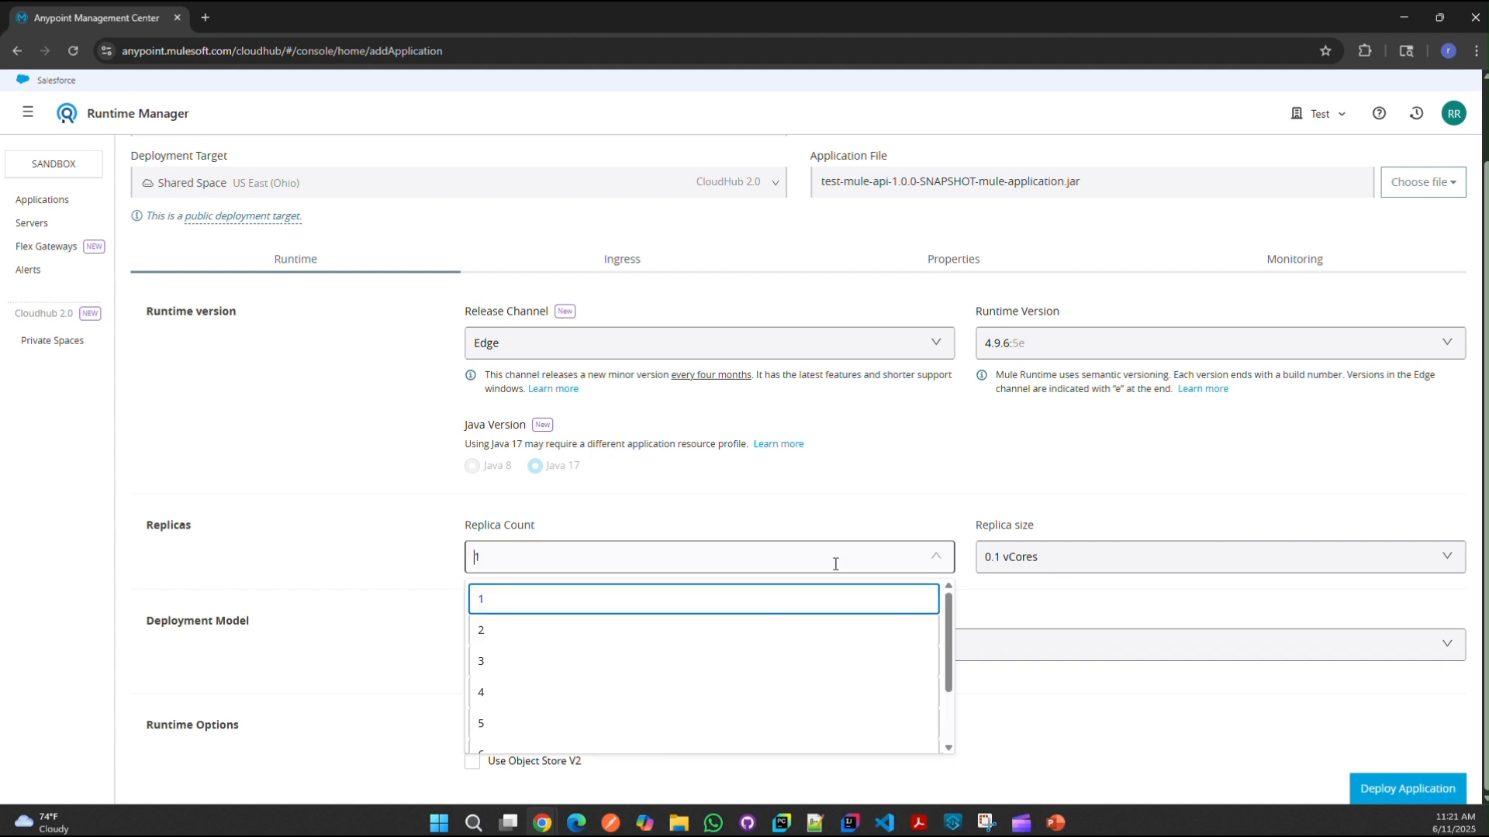
pyautogui.click(288, 549)
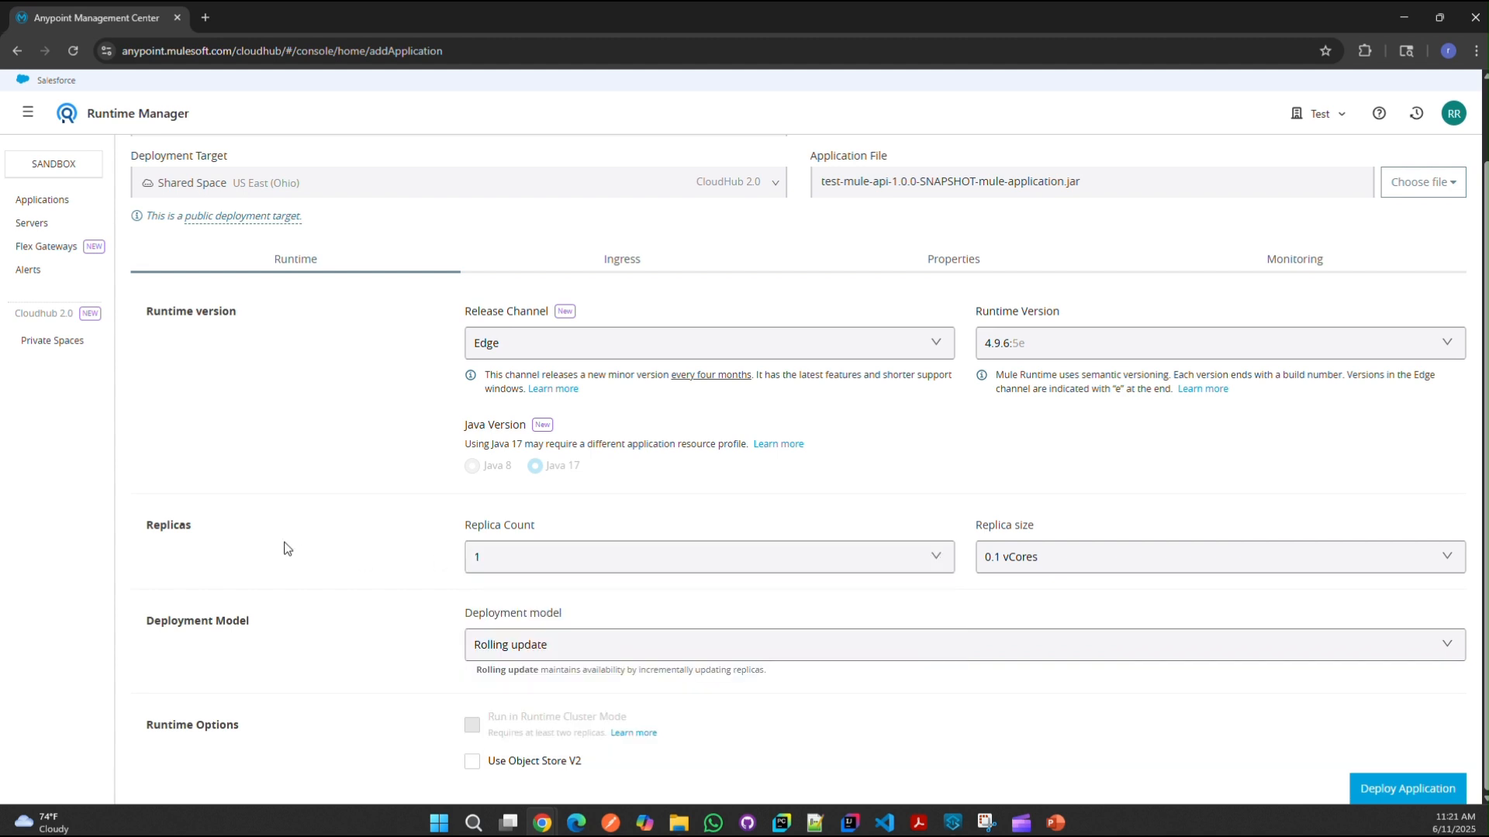
pyautogui.click(630, 559)
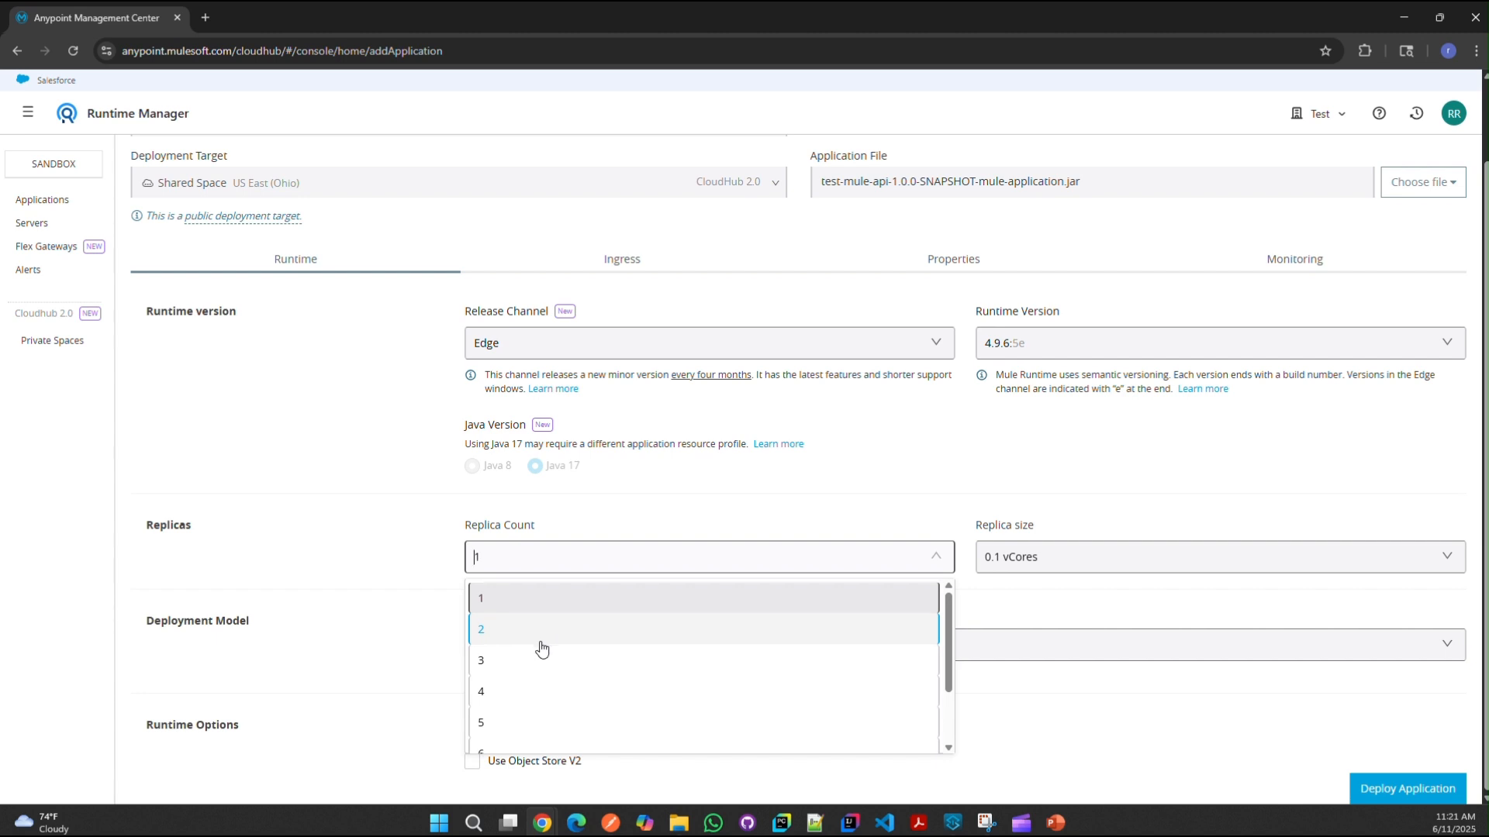
pyautogui.press('Down')
pyautogui.press('Down')
pyautogui.press('Down')
pyautogui.press('Down')
pyautogui.press('Down')
pyautogui.press('Down')
pyautogui.click(236, 505)
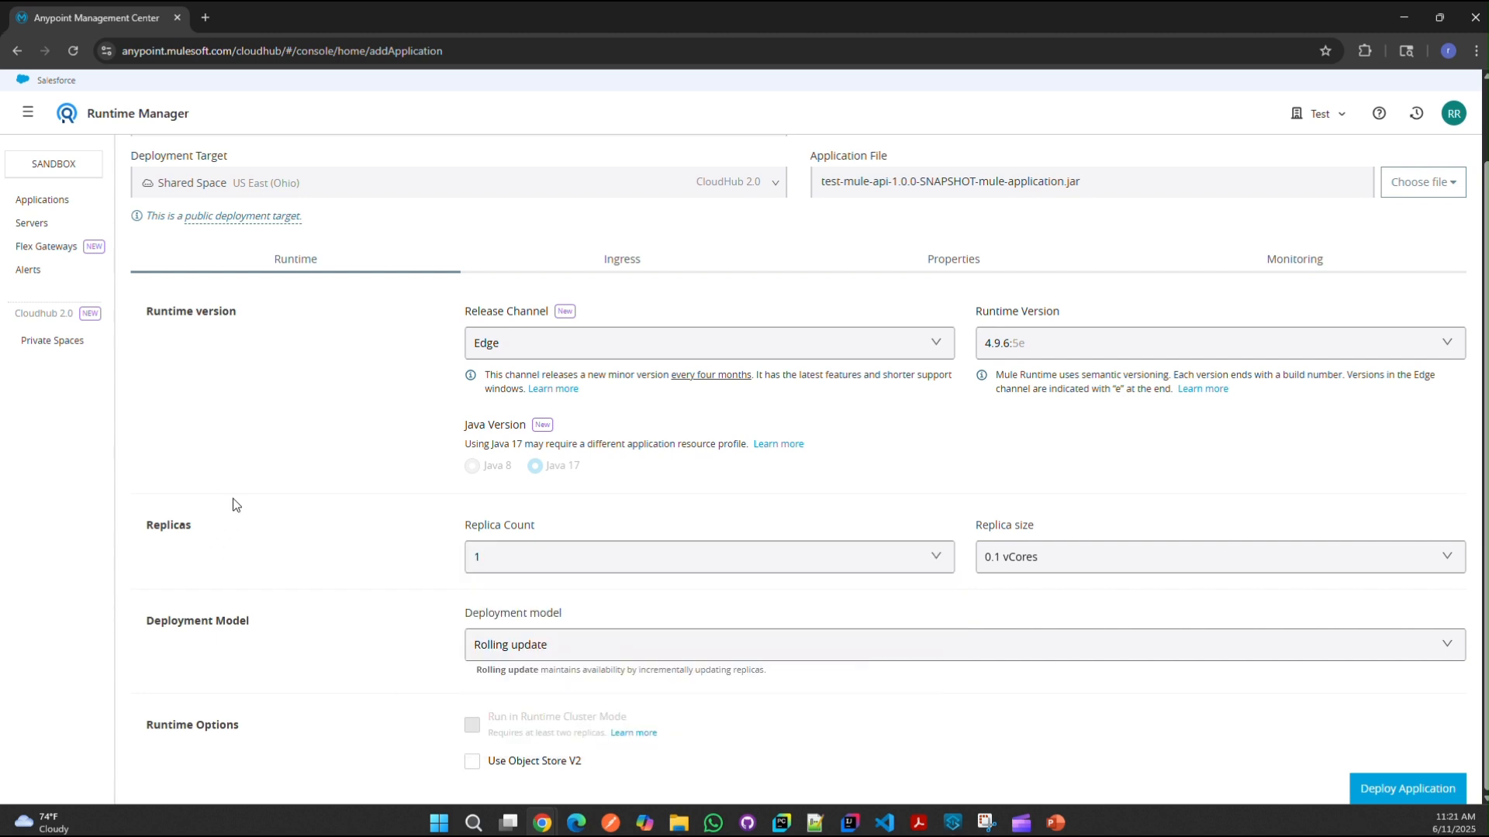
pyautogui.click(685, 566)
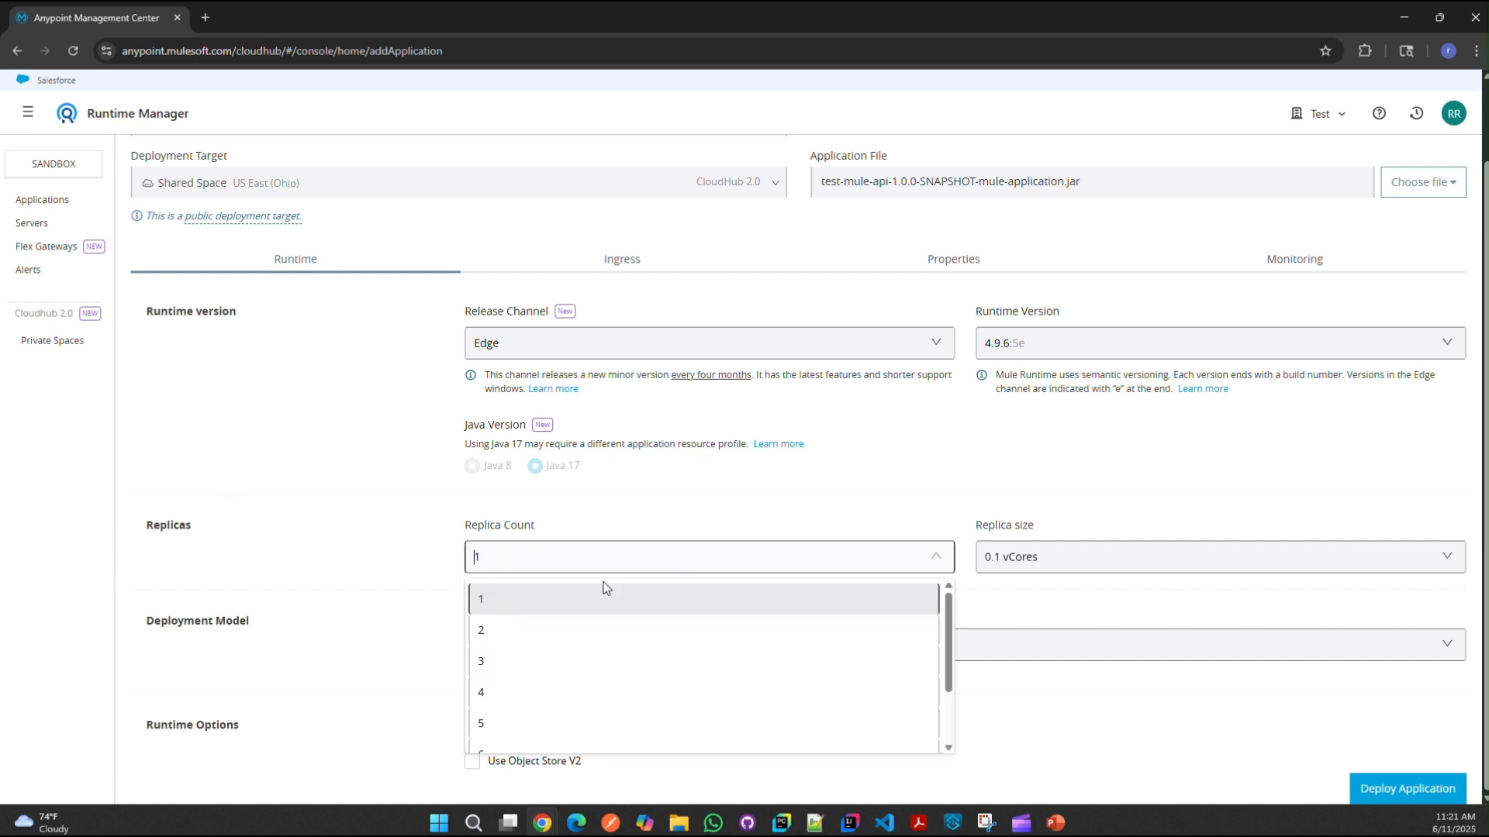
pyautogui.click(552, 594)
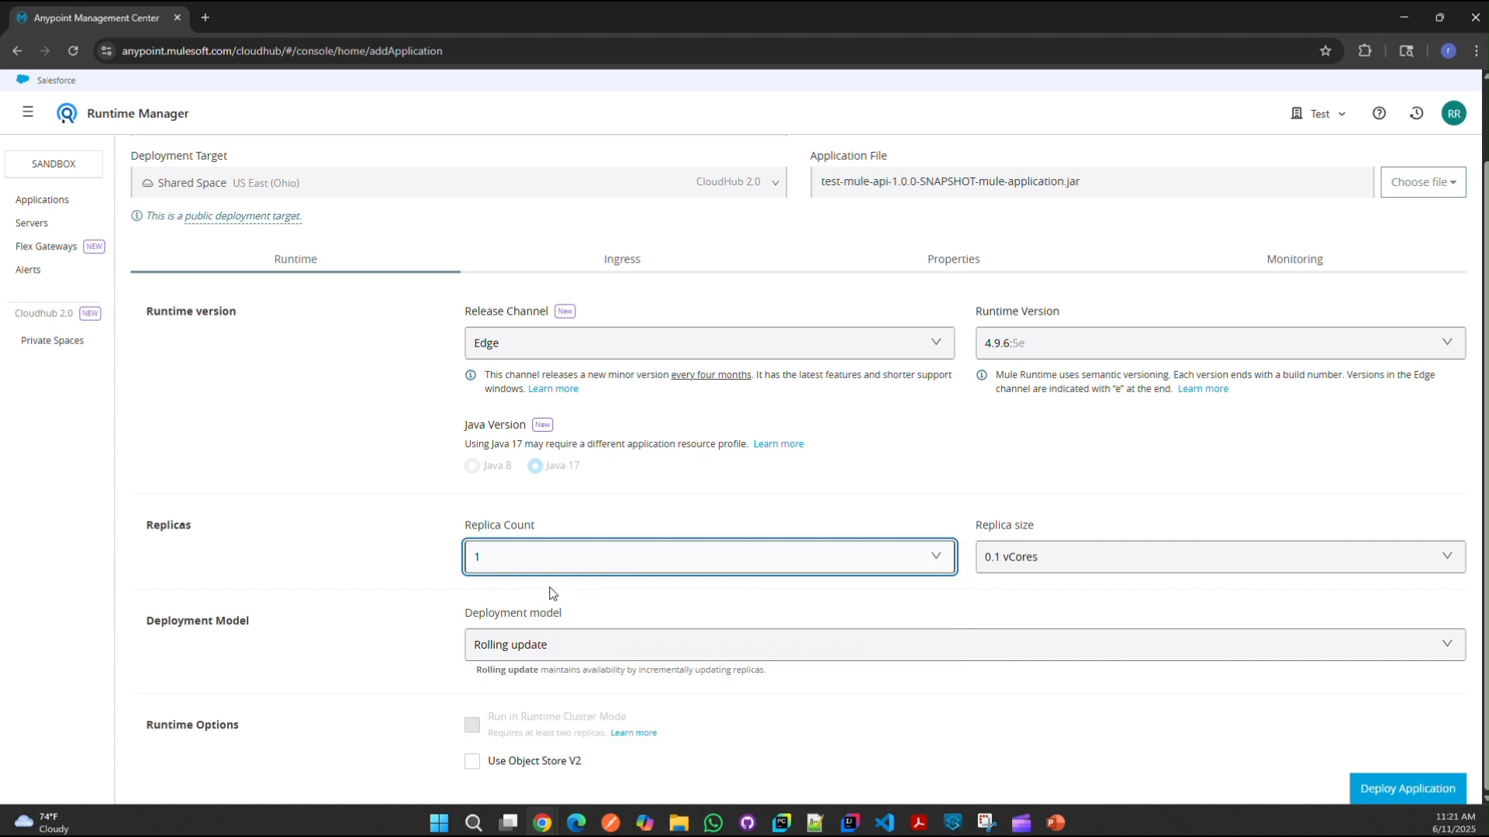
pyautogui.click(589, 570)
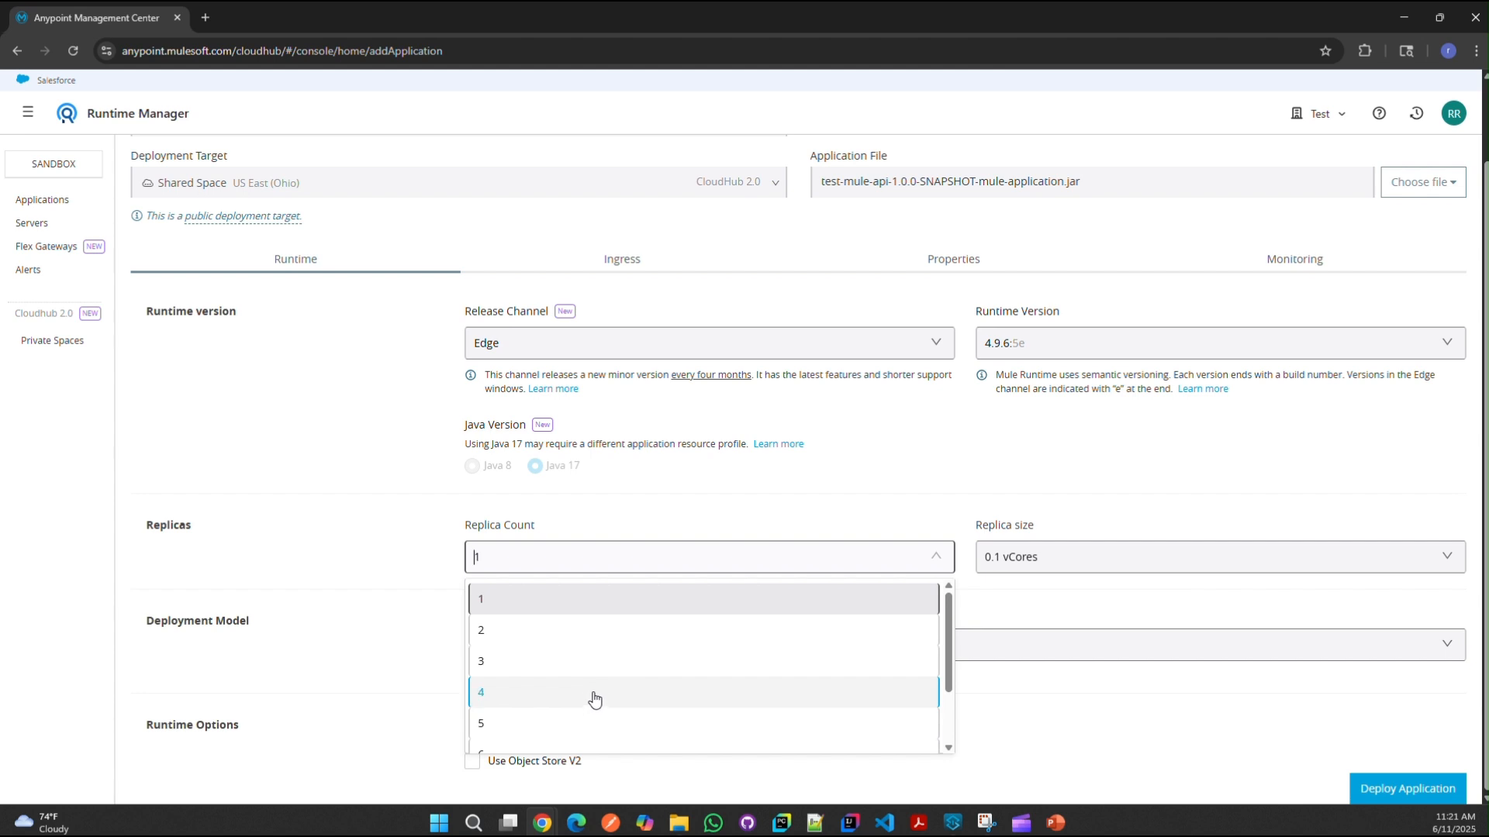
pyautogui.click(359, 560)
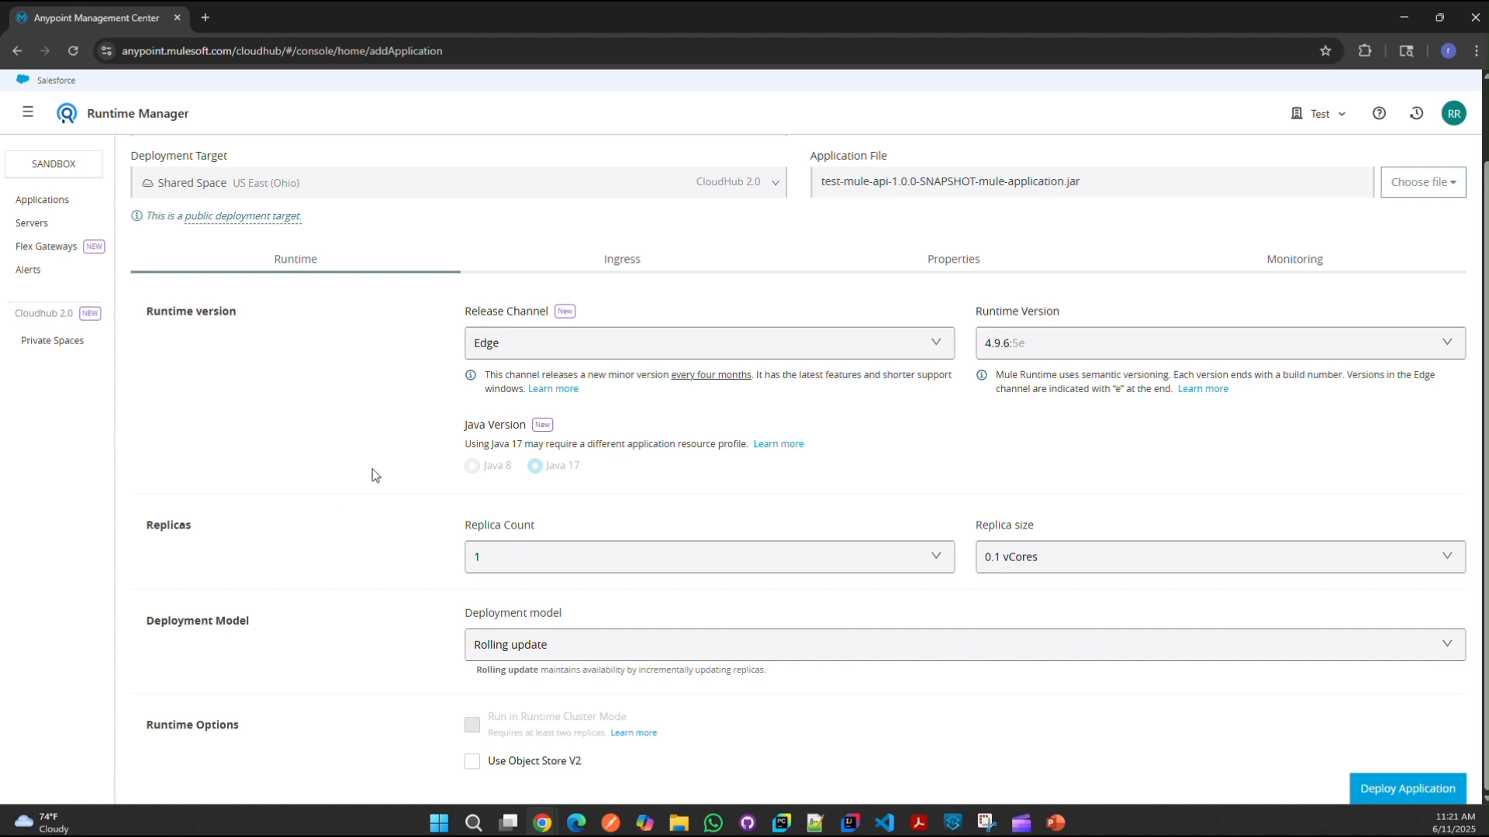
pyautogui.click(582, 549)
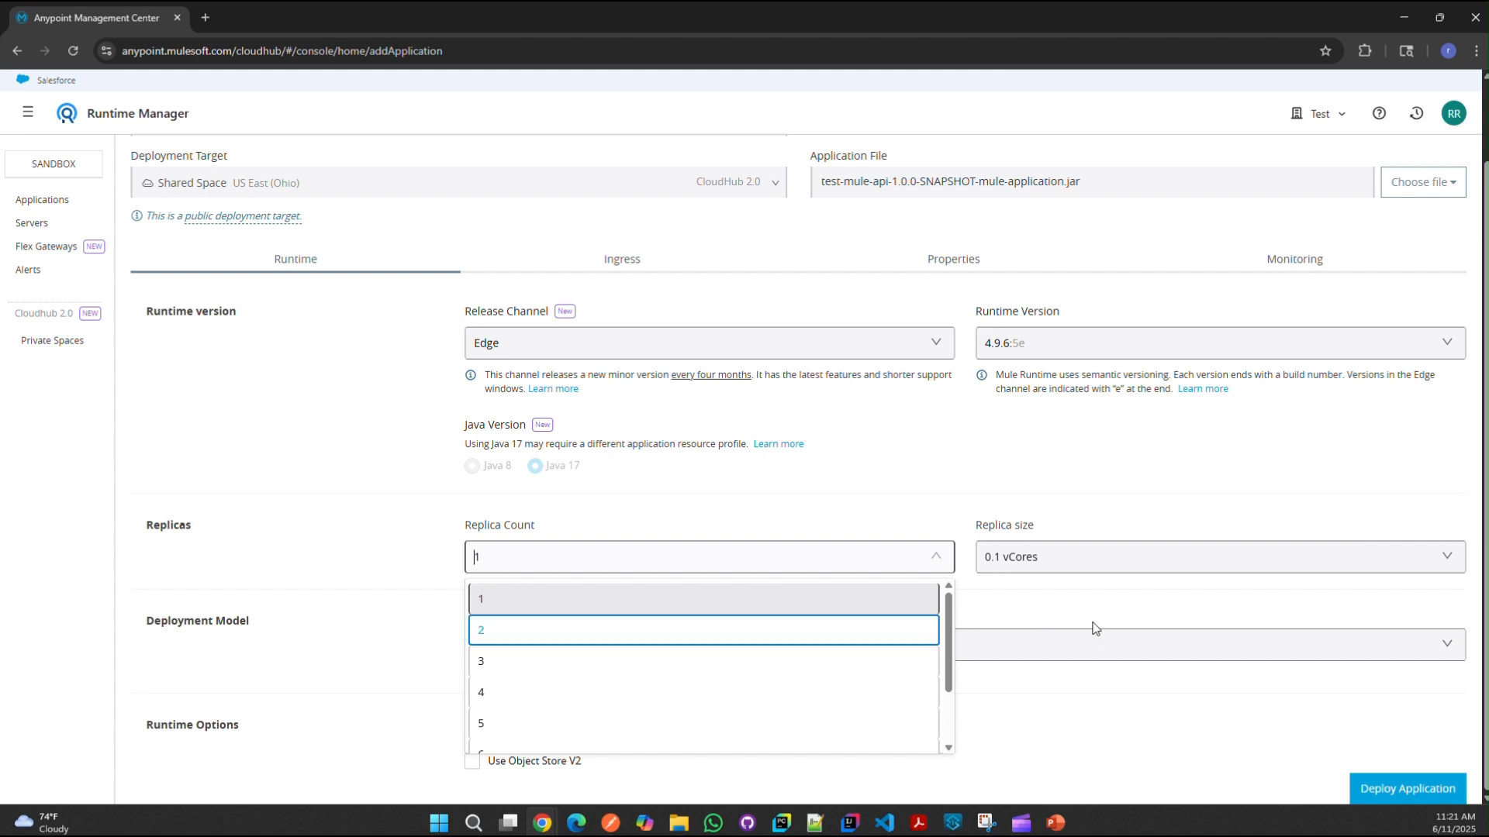
pyautogui.click(1128, 570)
pyautogui.moveTo(971, 529); pyautogui.dragTo(1109, 528)
pyautogui.click(1075, 554)
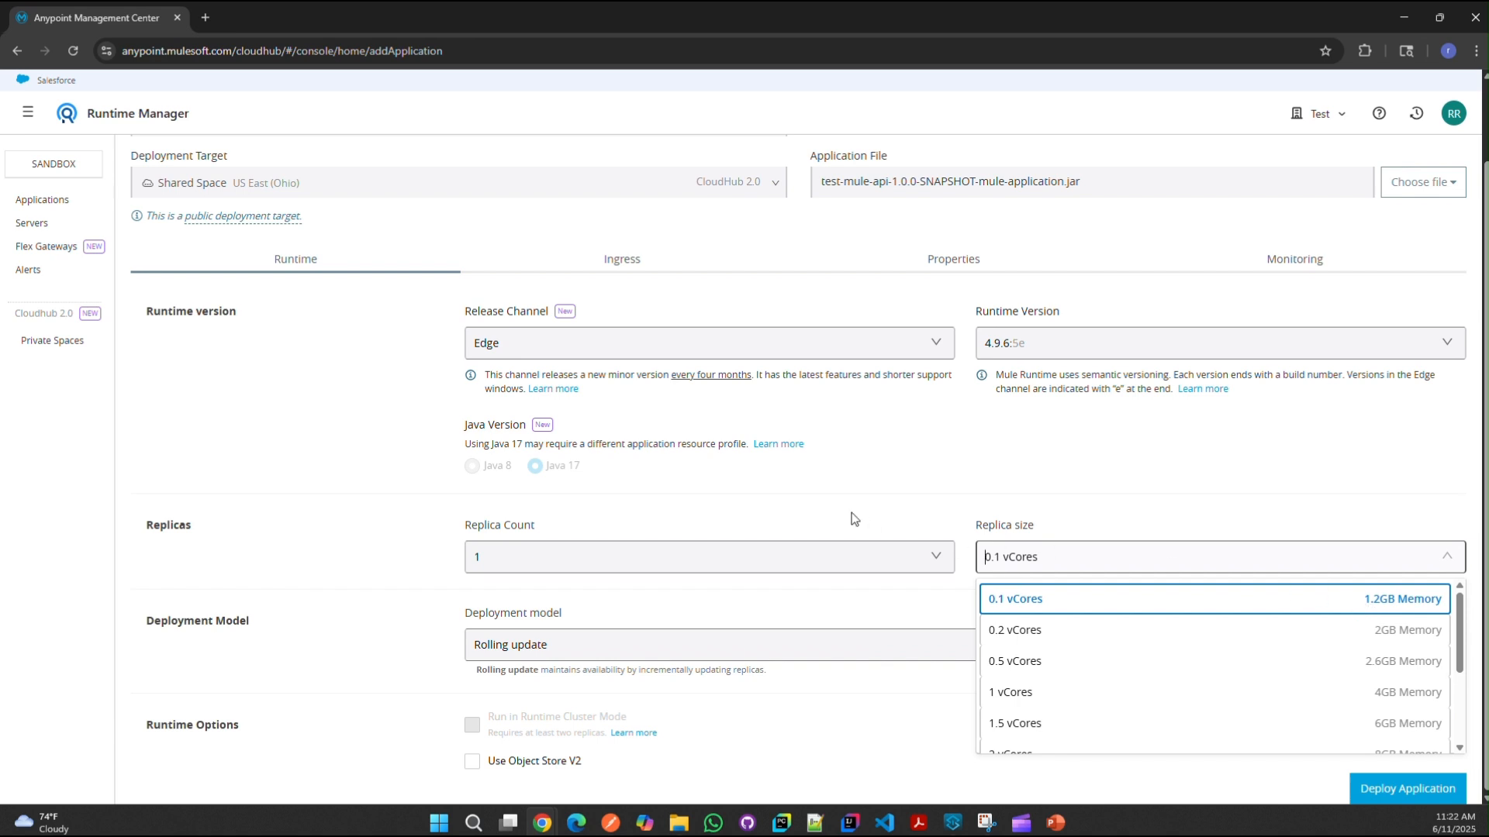
pyautogui.click(904, 500)
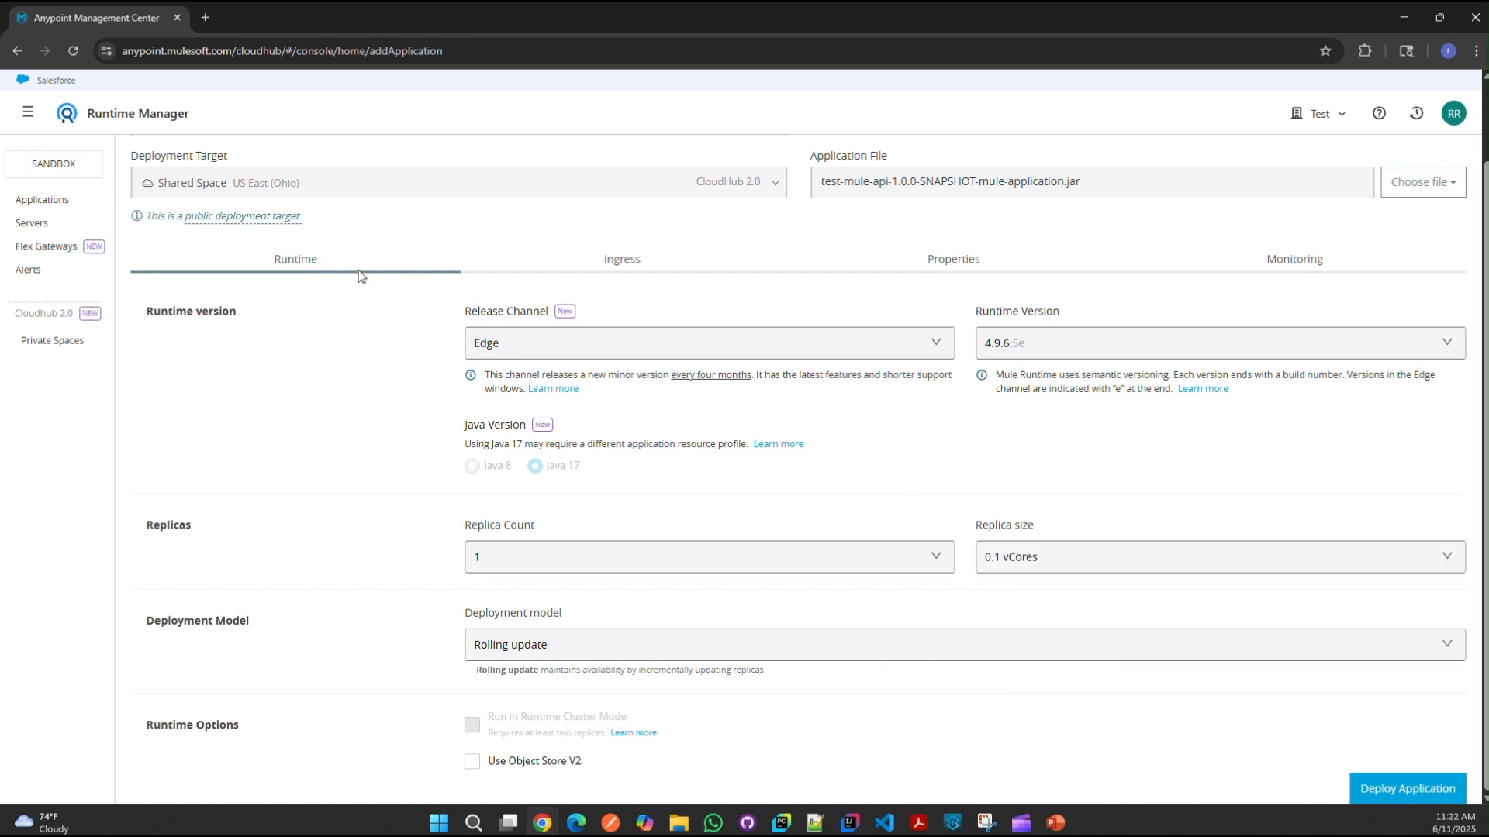
pyautogui.scroll(1, 267, 353)
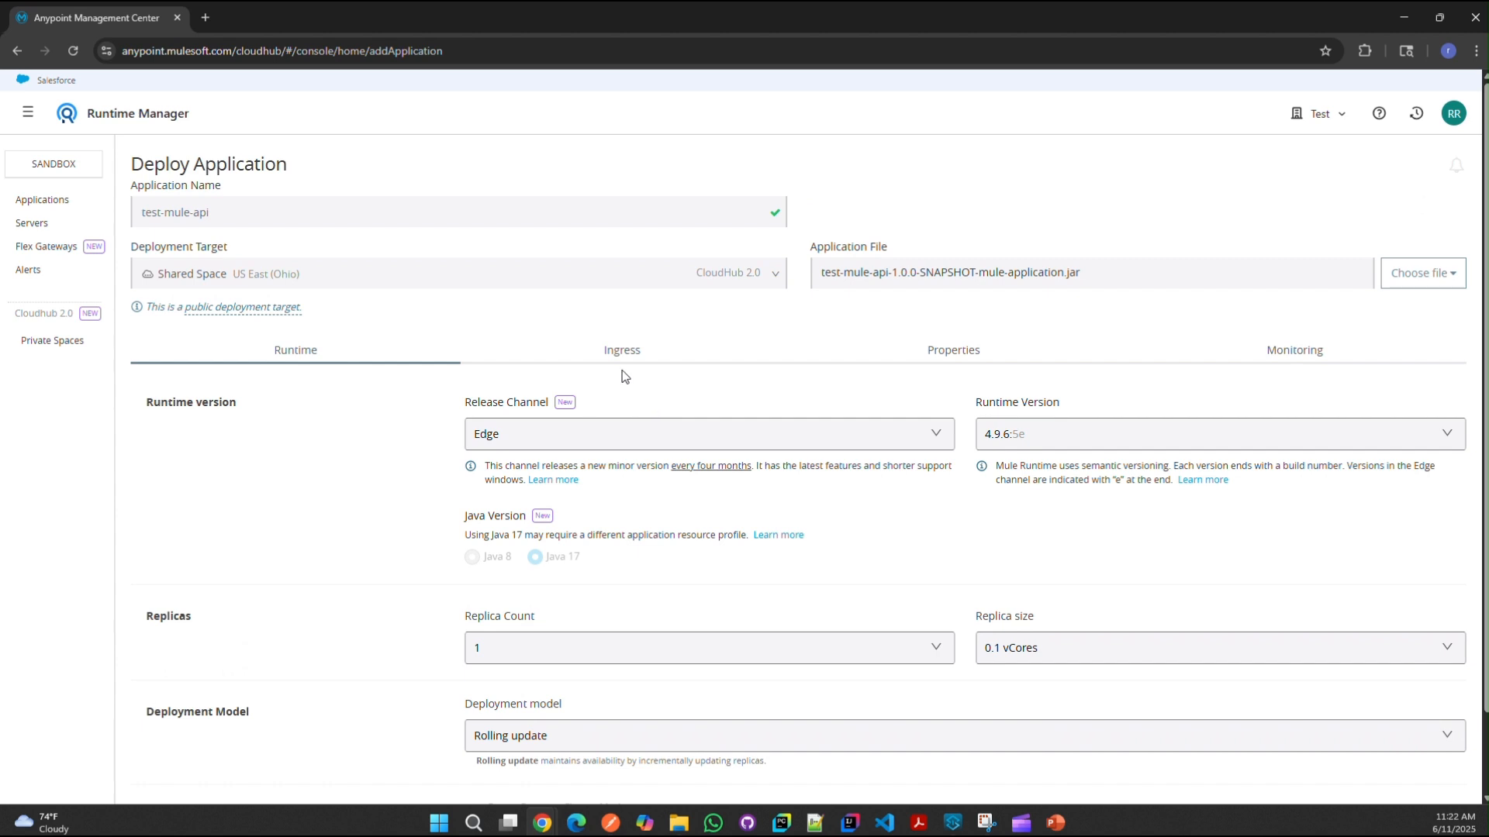
pyautogui.click(1193, 657)
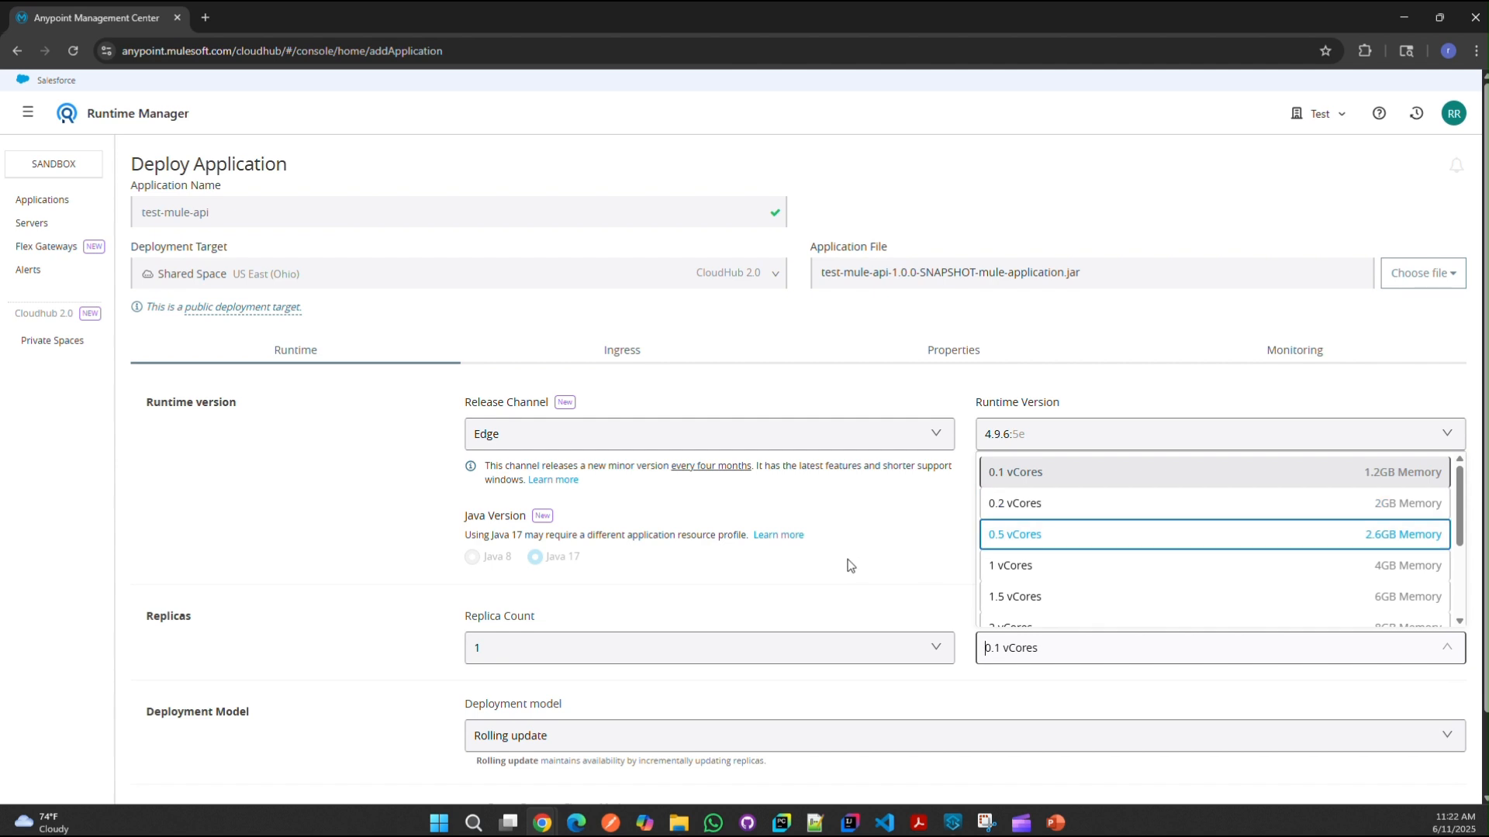
pyautogui.click(849, 537)
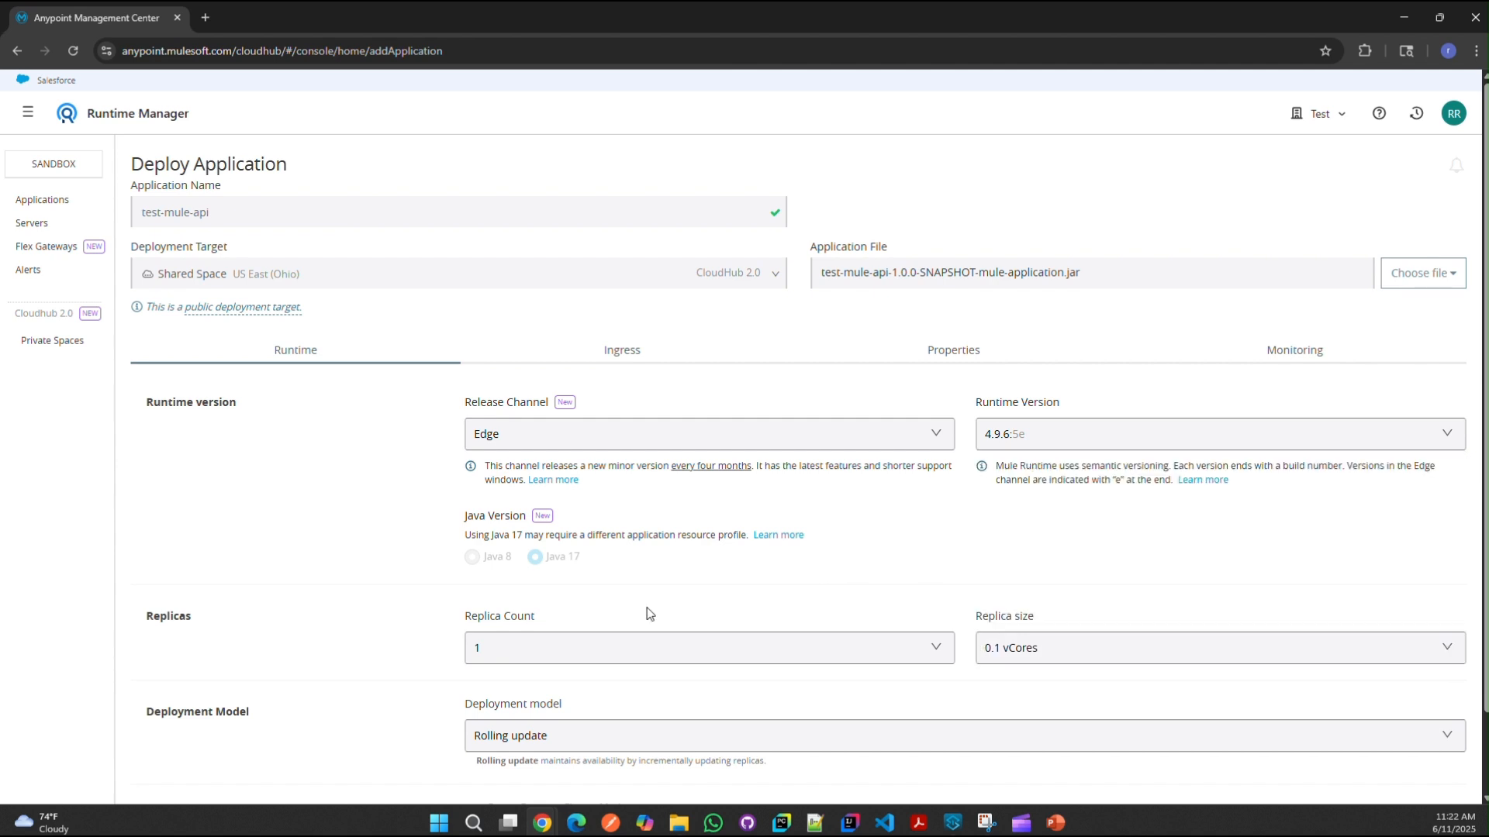
pyautogui.click(690, 649)
pyautogui.click(1085, 652)
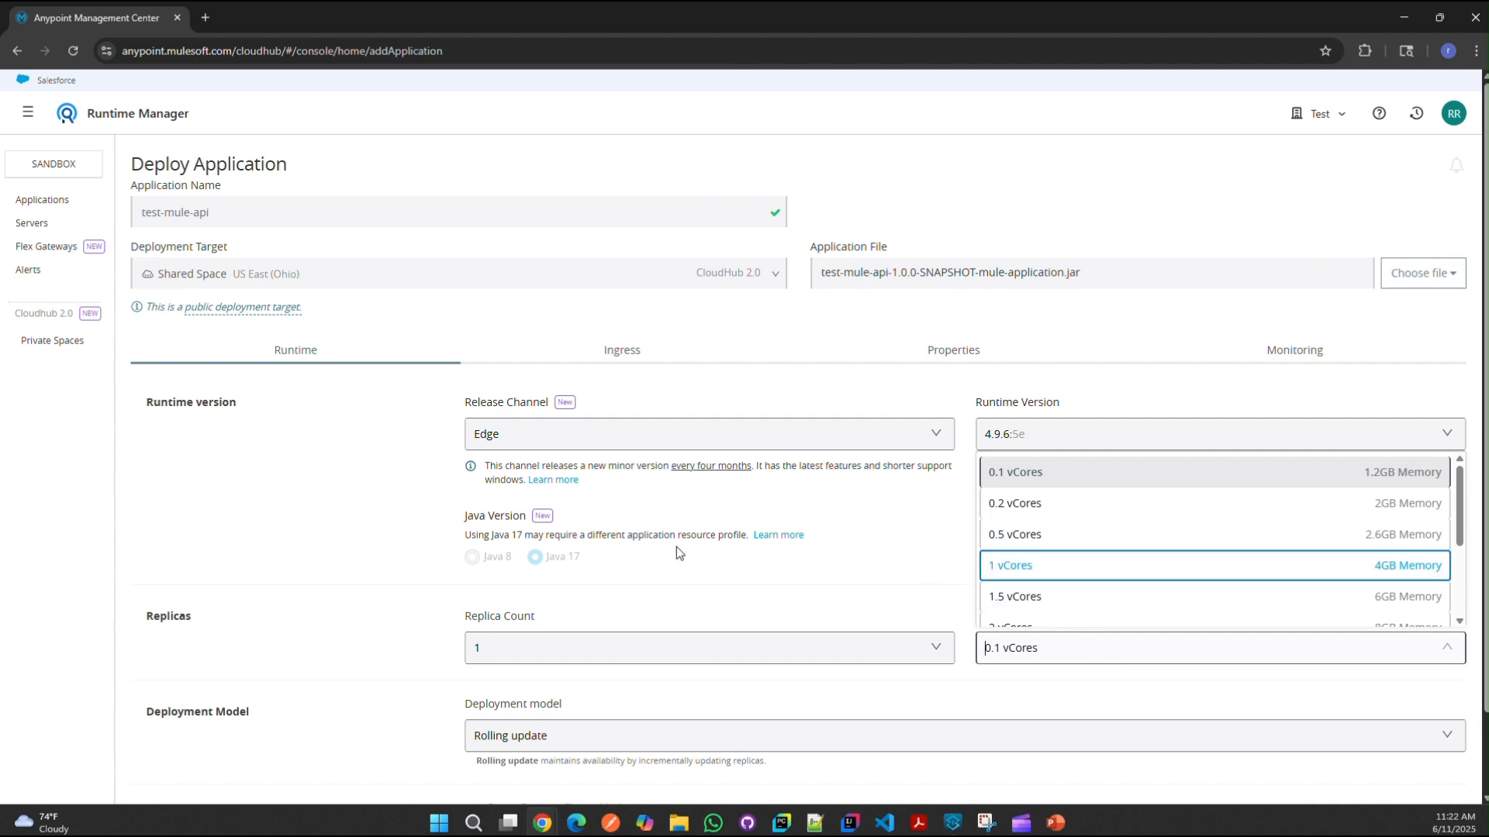
pyautogui.click(723, 543)
pyautogui.scroll(-1, 775, 547)
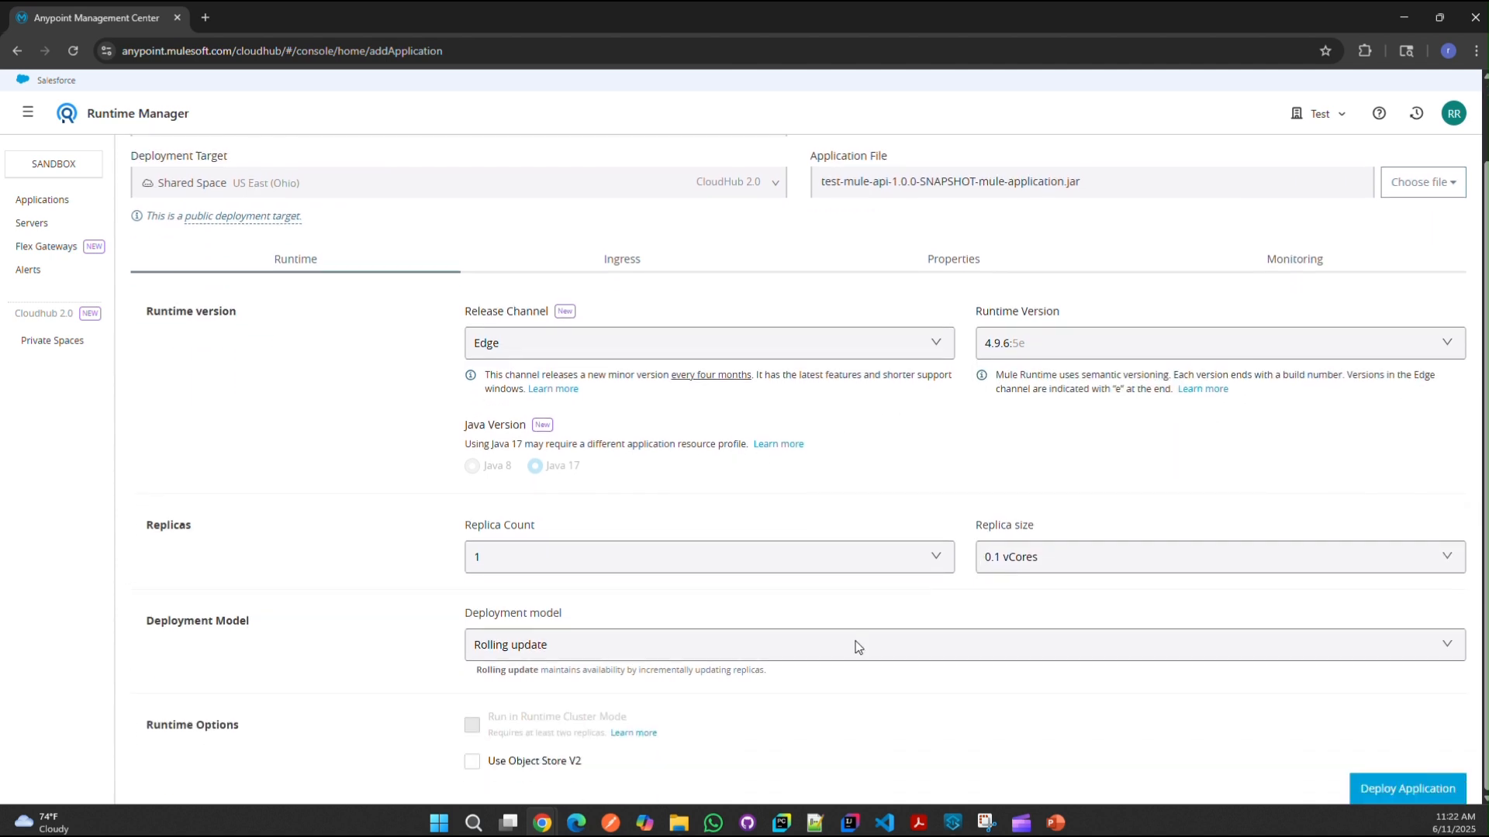
# Step: Deploy test-mule-api to CloudHub 2.0, check its logs, and confirm it shows Running in Applications
pyautogui.click(1437, 787)
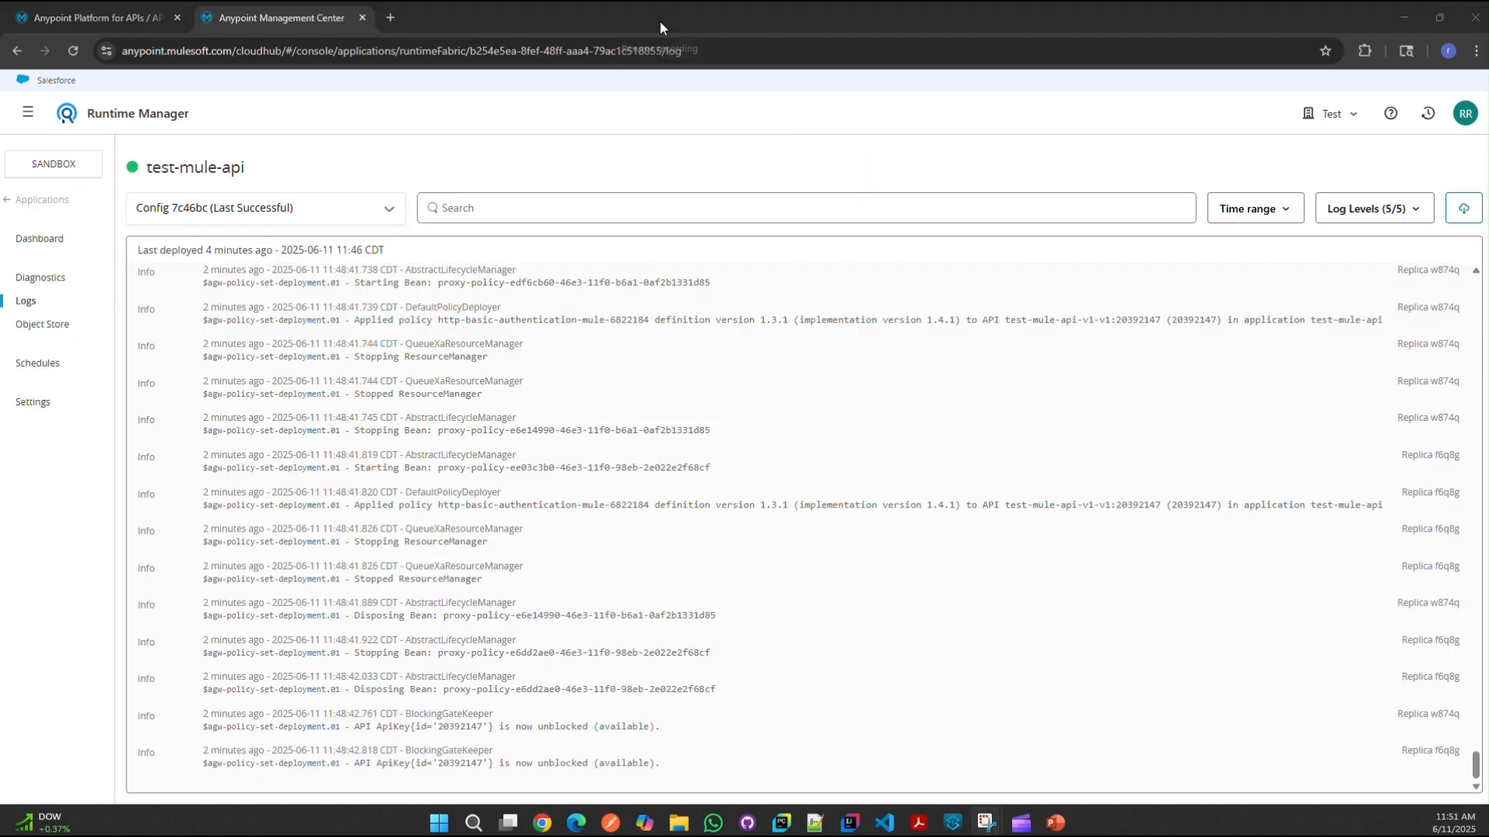
pyautogui.click(25, 299)
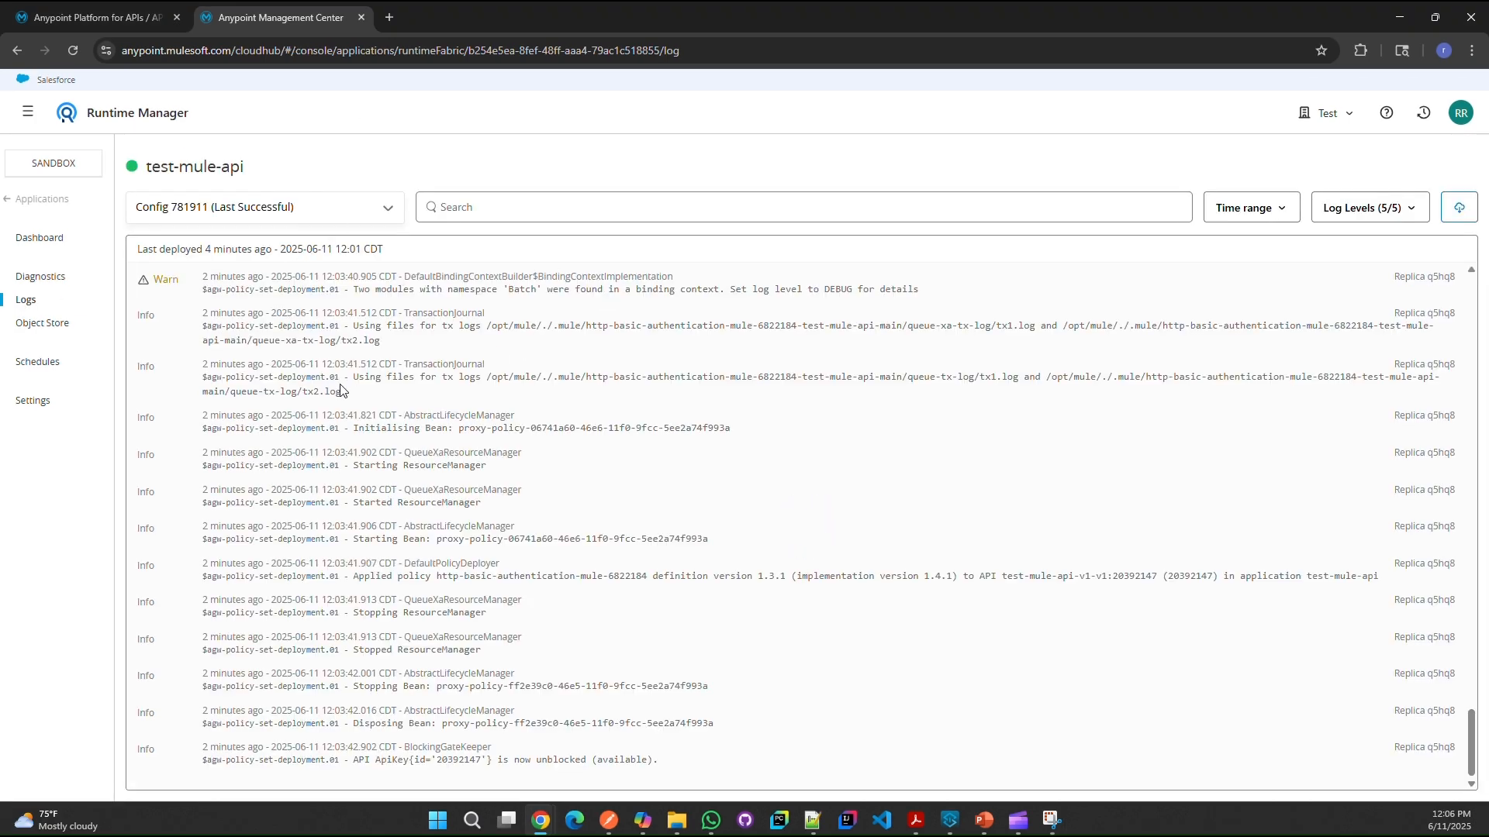
pyautogui.click(61, 202)
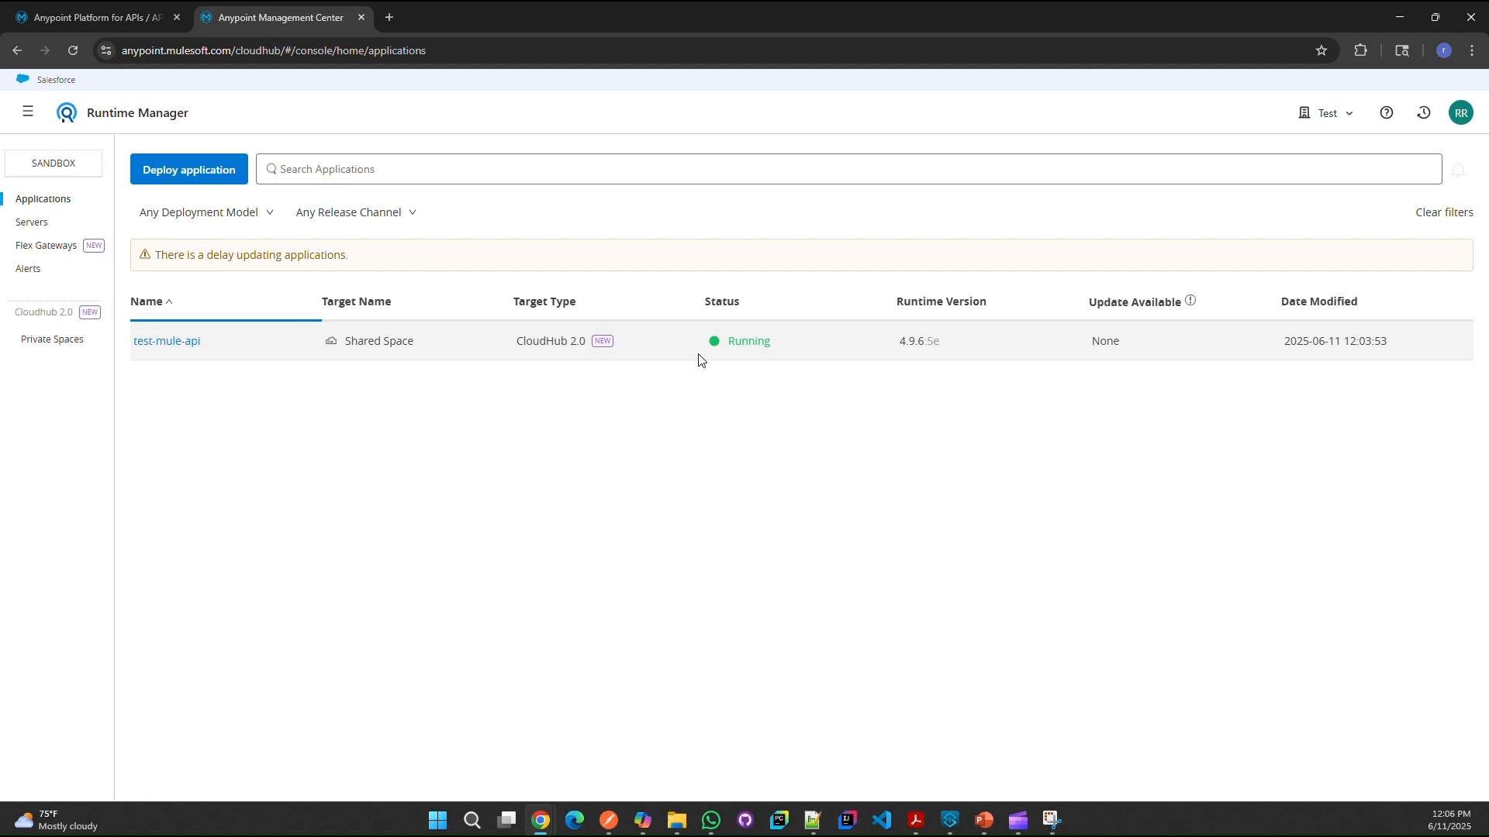
# Step: Open test-mule-api's settings and show its Properties tab
pyautogui.doubleClick(741, 342)
pyautogui.click(146, 342)
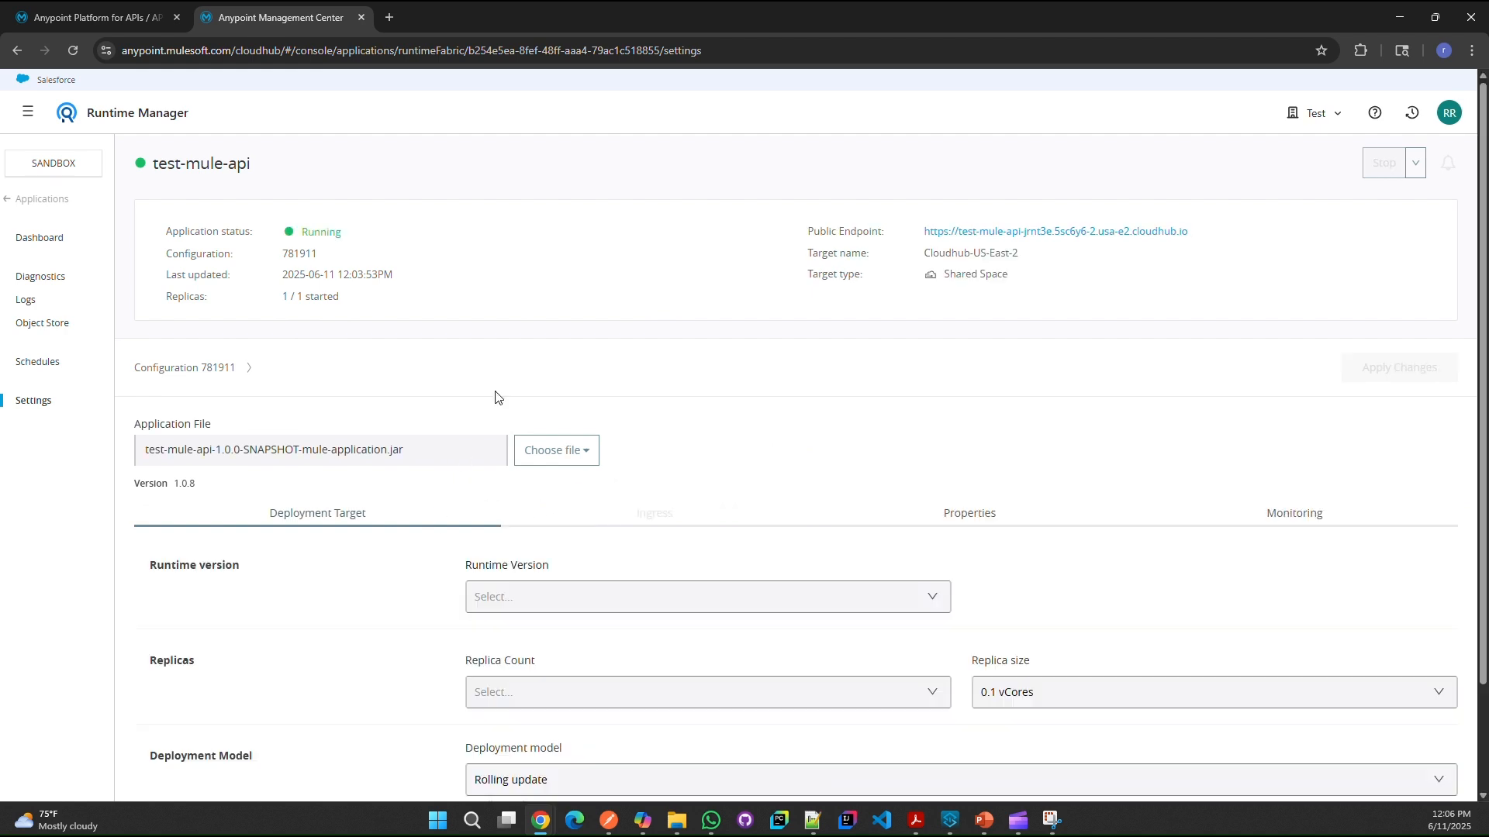
pyautogui.click(980, 516)
pyautogui.scroll(-1, 898, 555)
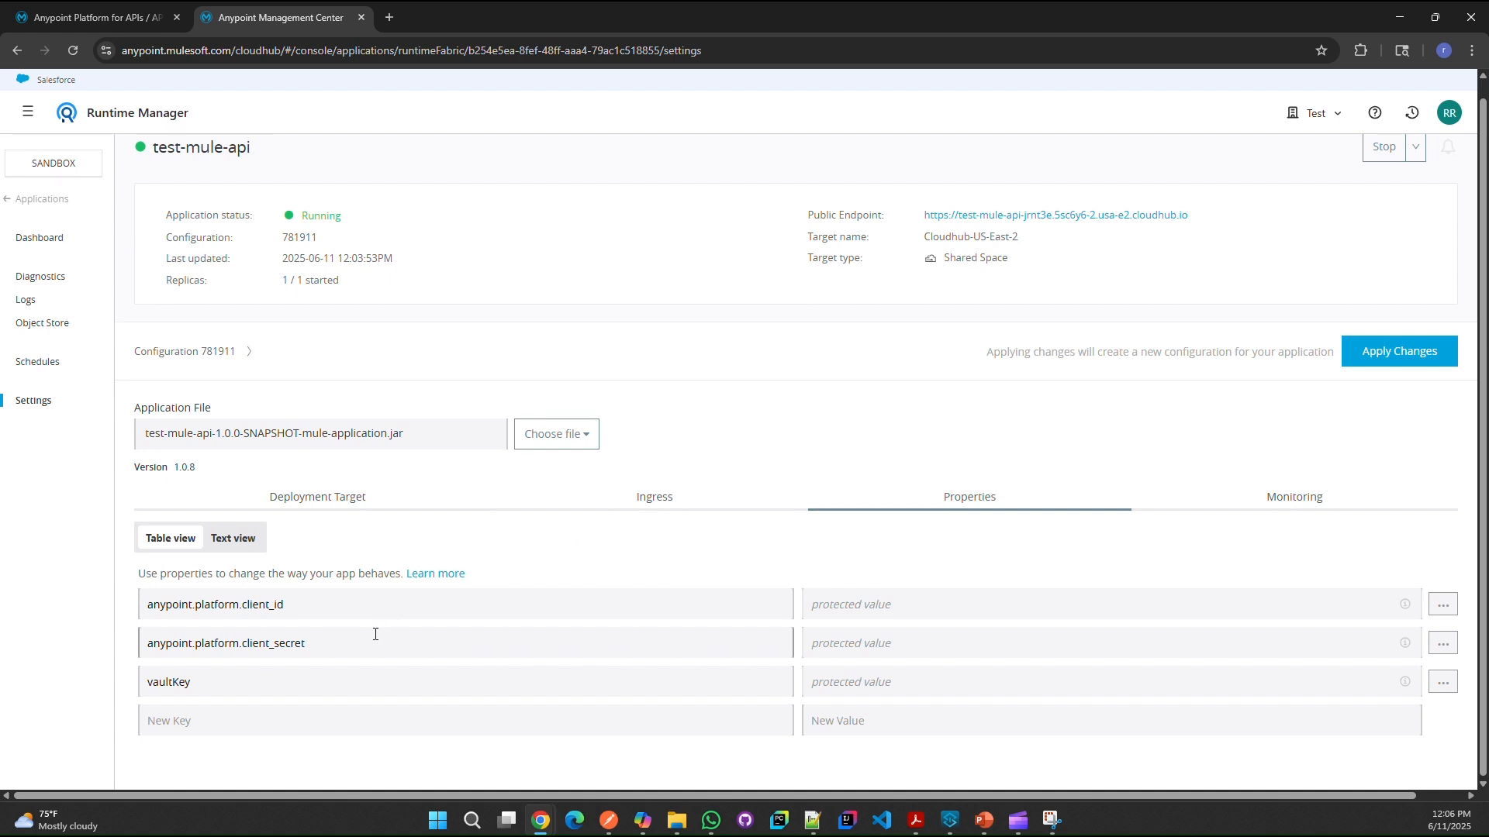
# Step: Highlight the client_id, client_secret and vaultKey property keys with their protected values
pyautogui.doubleClick(267, 604)
pyautogui.click(262, 641)
pyautogui.doubleClick(262, 642)
pyautogui.moveTo(193, 682); pyautogui.dragTo(159, 681)
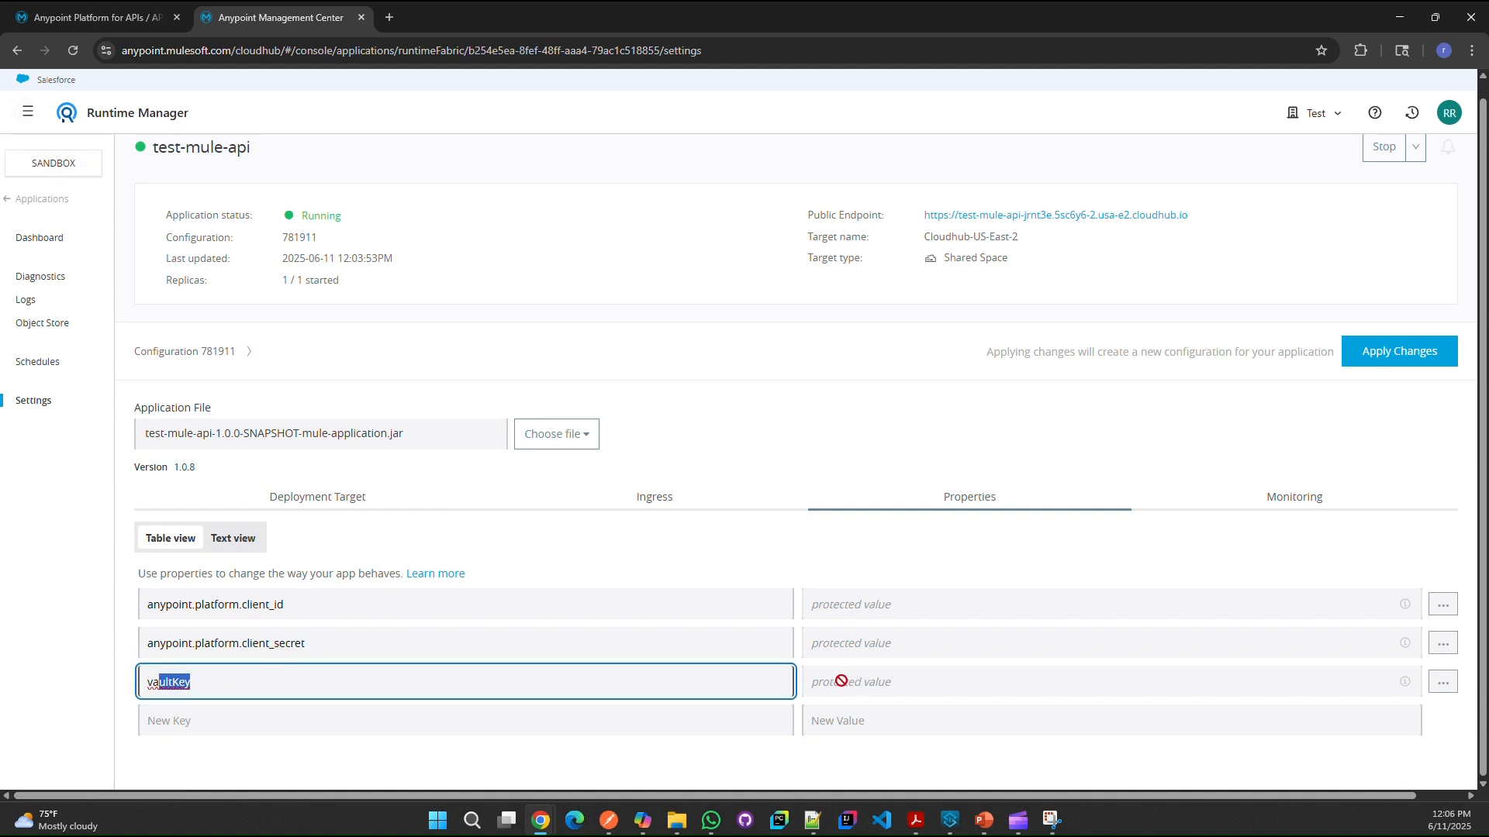
pyautogui.doubleClick(225, 686)
pyautogui.moveTo(225, 683); pyautogui.dragTo(829, 685)
pyautogui.moveTo(829, 684); pyautogui.dragTo(832, 675)
pyautogui.doubleClick(287, 683)
# Step: Check that test-mule-api instance 20392147 is Active in API Manager, then return to Runtime Manager
pyautogui.click(37, 121)
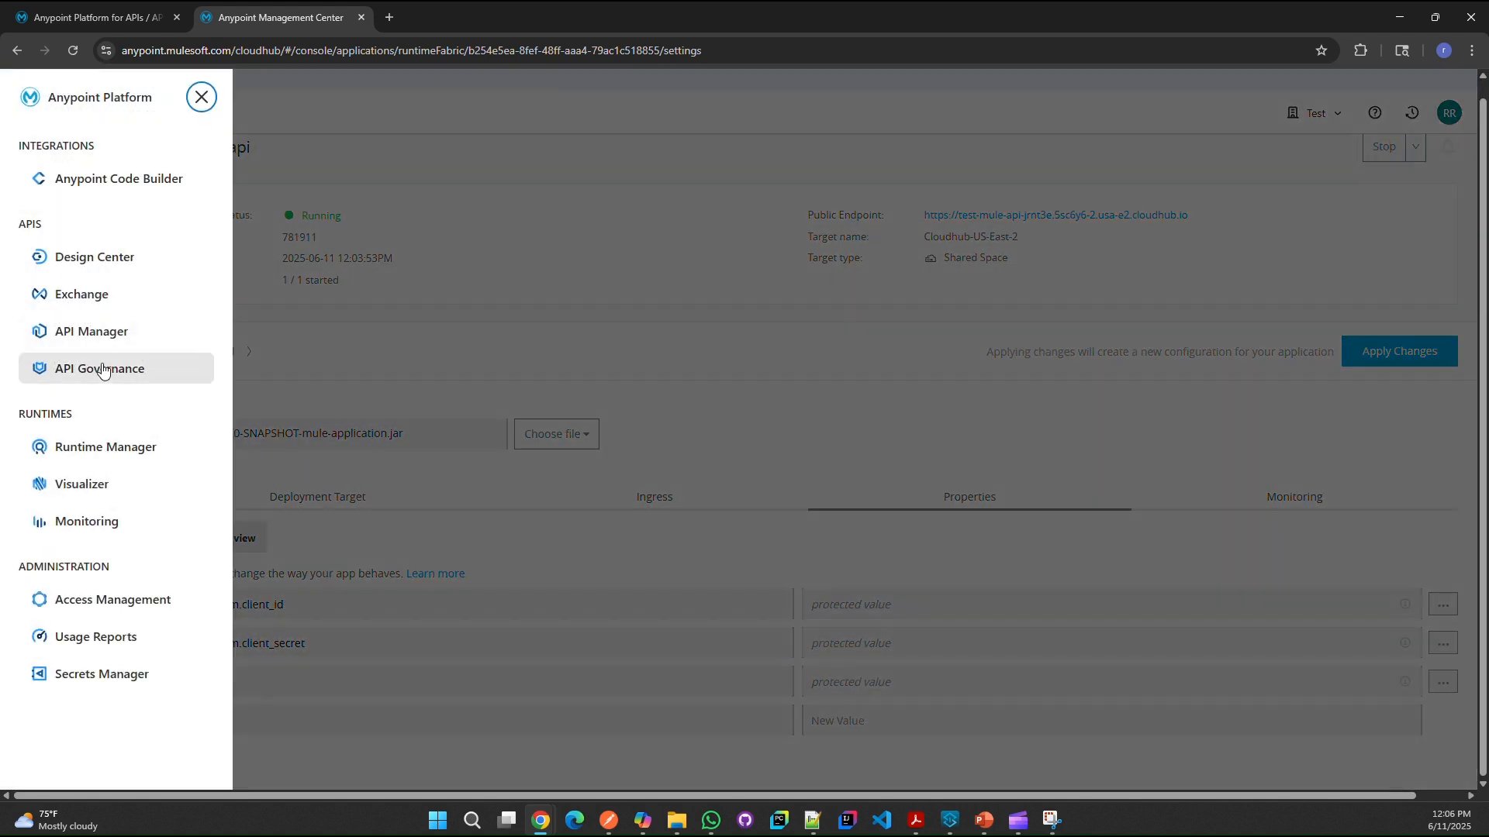
pyautogui.click(89, 334)
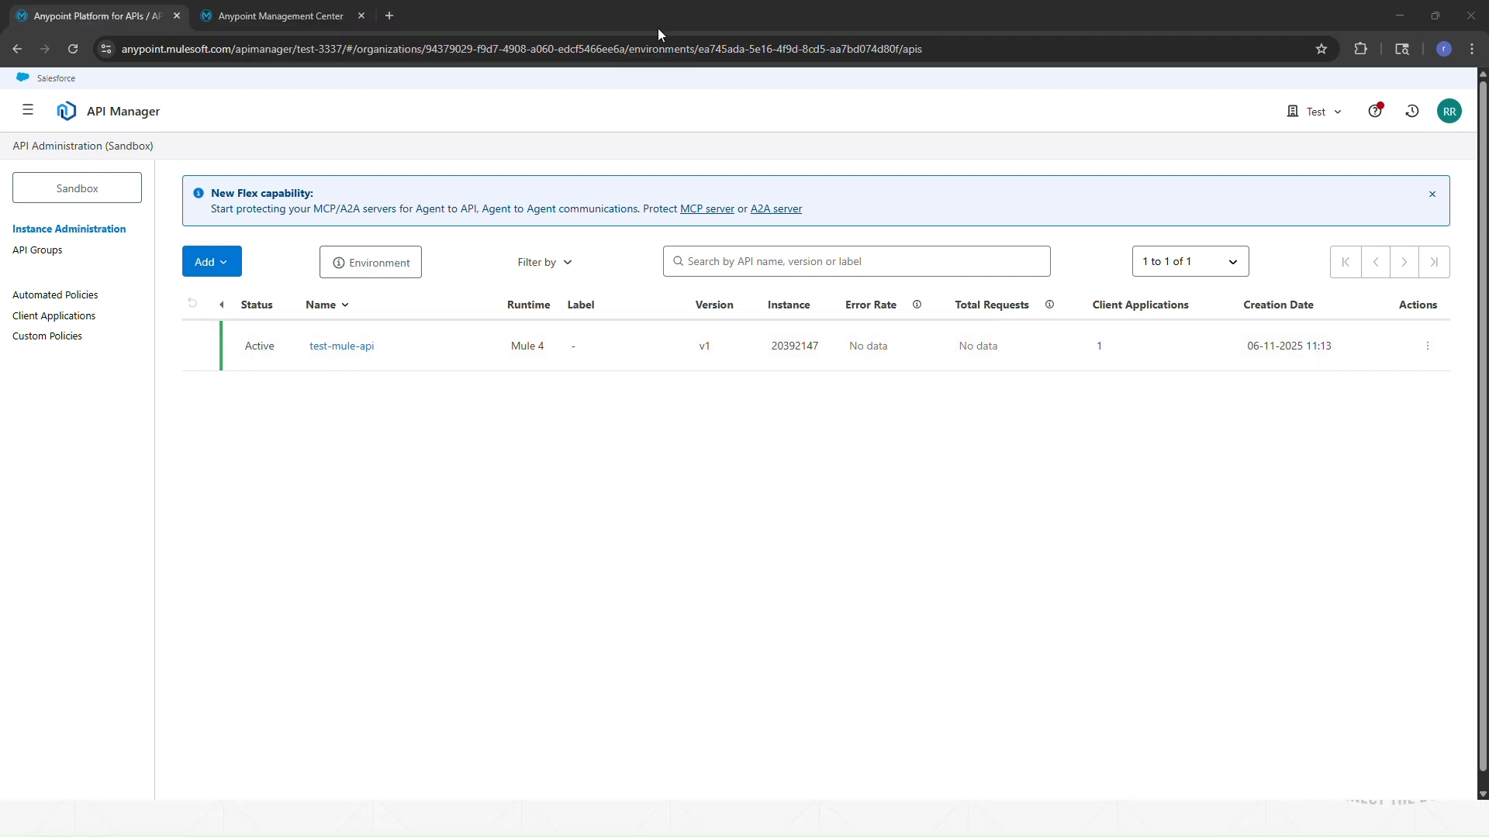
pyautogui.click(29, 113)
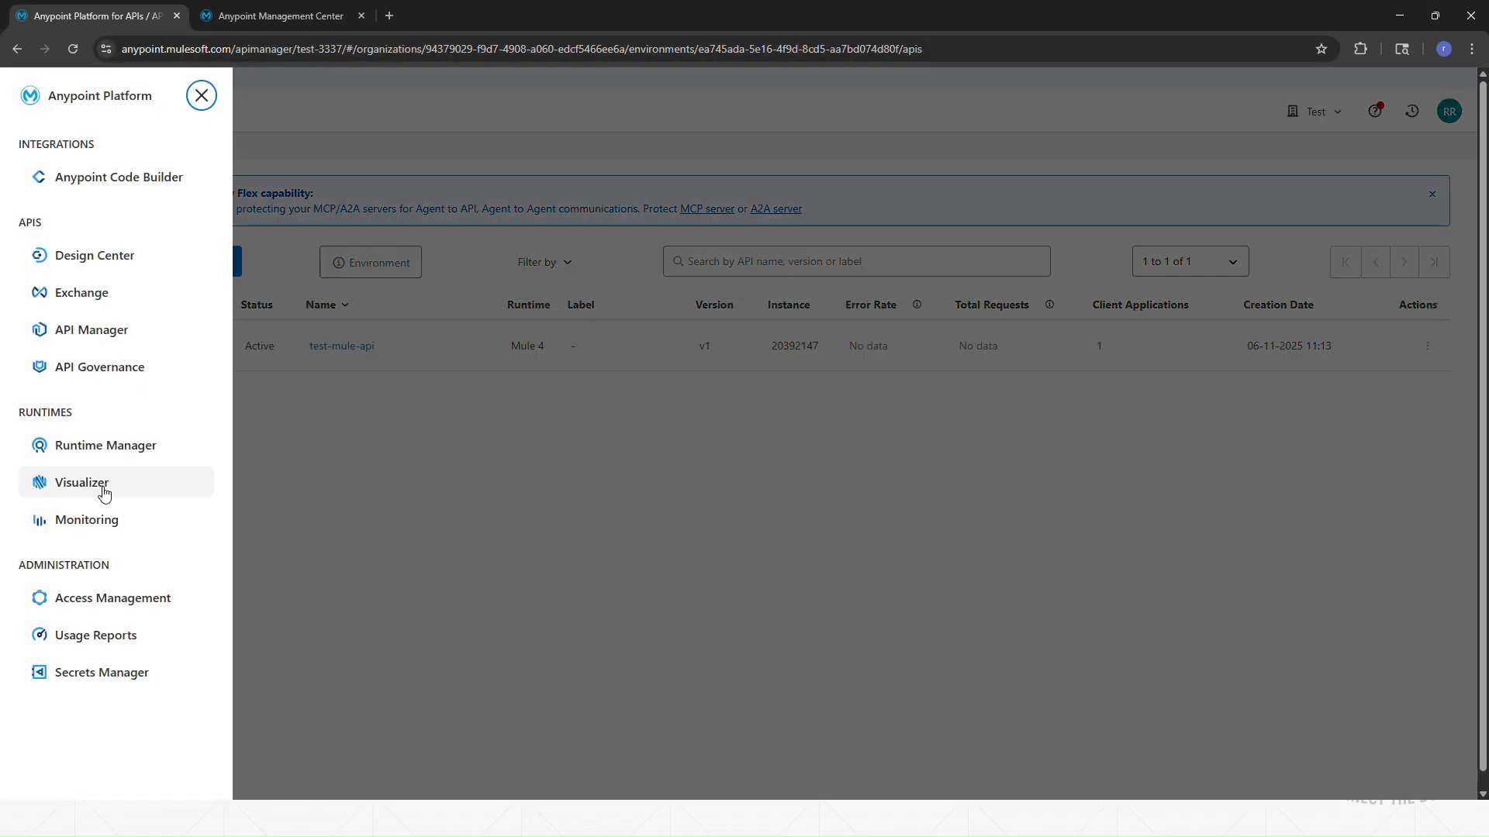
pyautogui.click(226, 18)
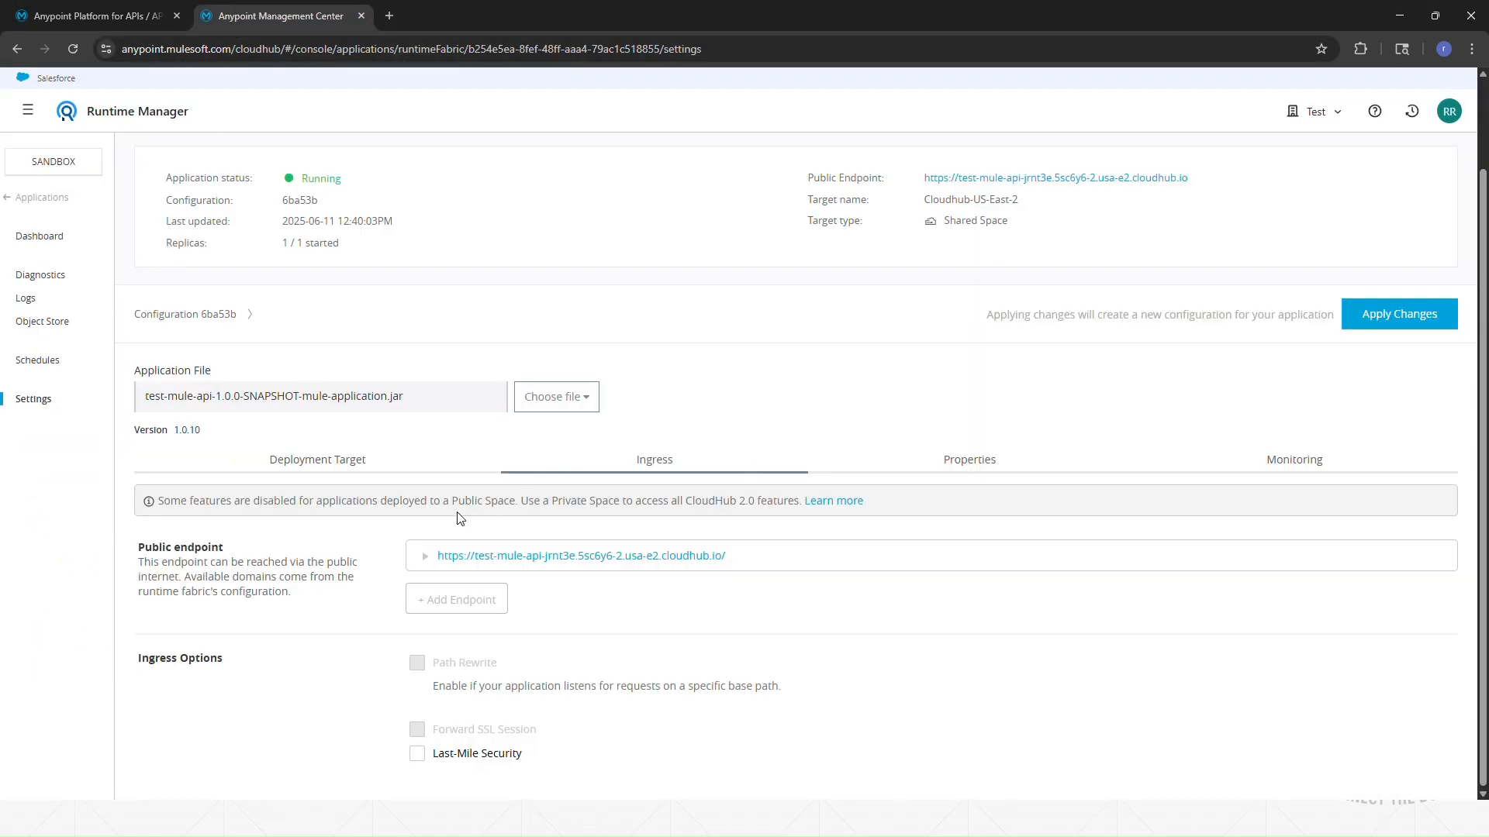
pyautogui.click(314, 470)
pyautogui.click(631, 469)
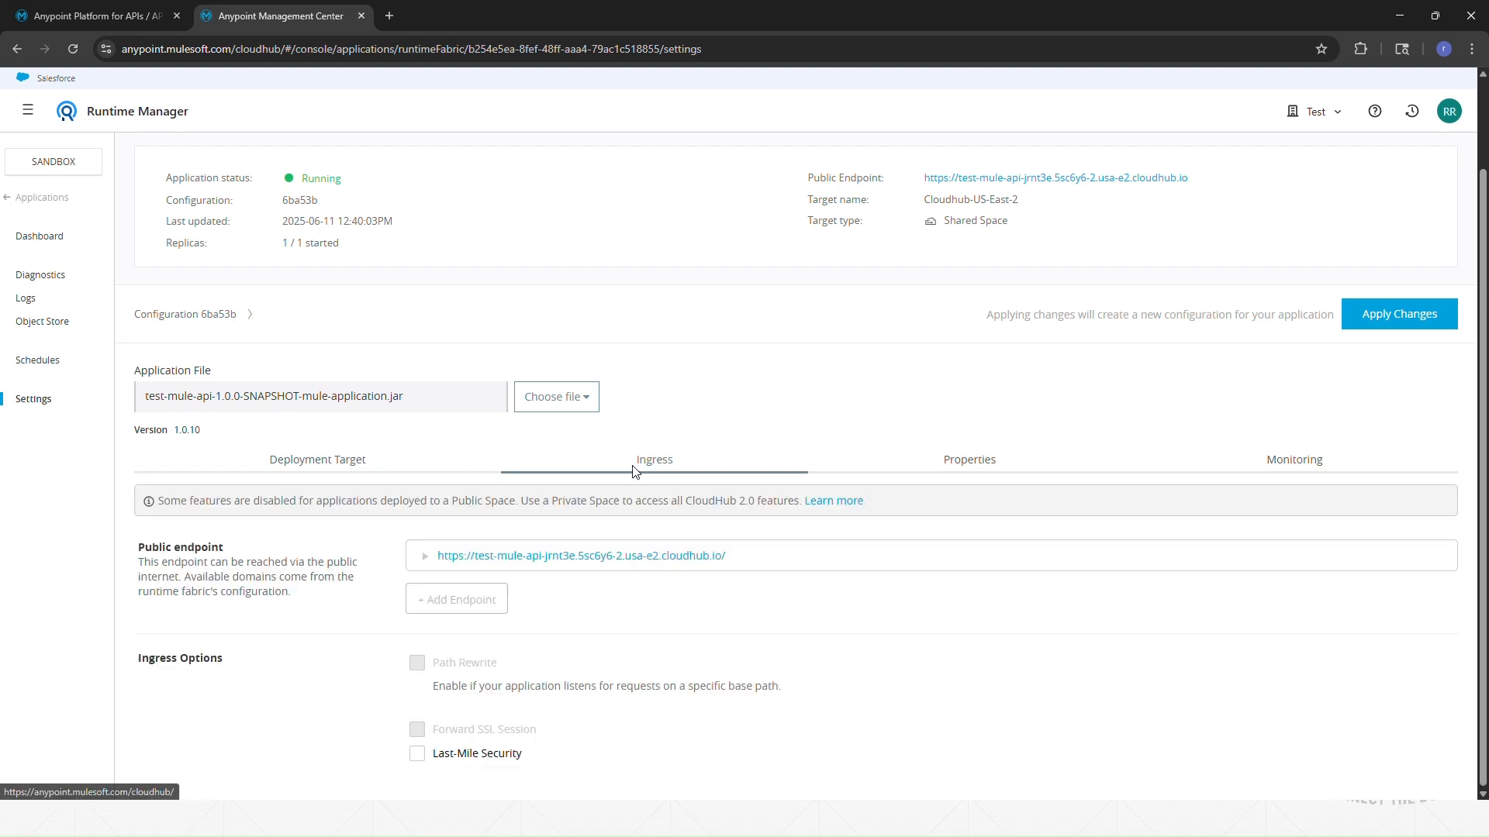
pyautogui.moveTo(757, 555); pyautogui.dragTo(411, 555)
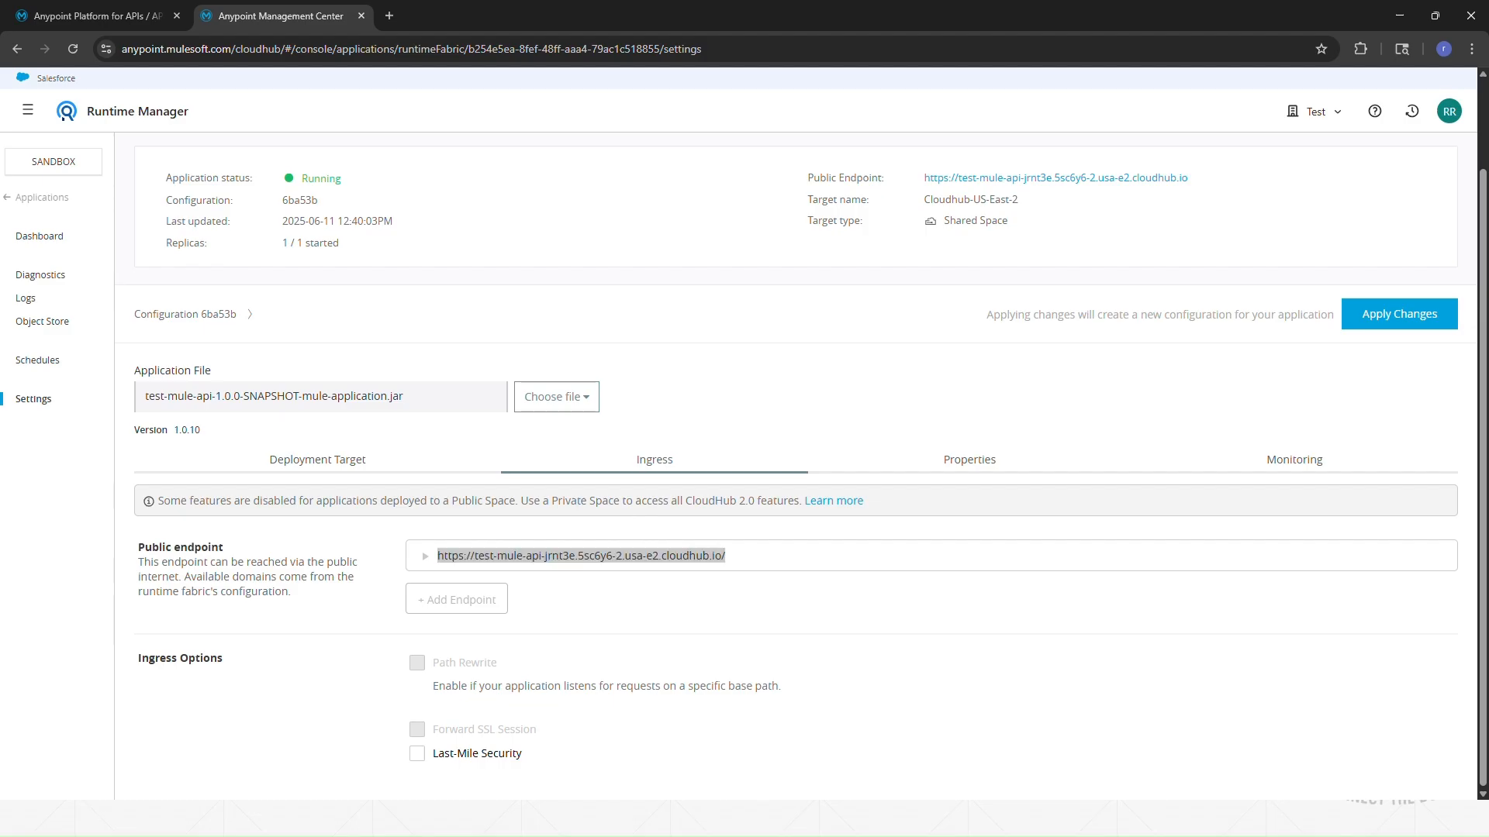
pyautogui.hotkey('alt', 'Tab')
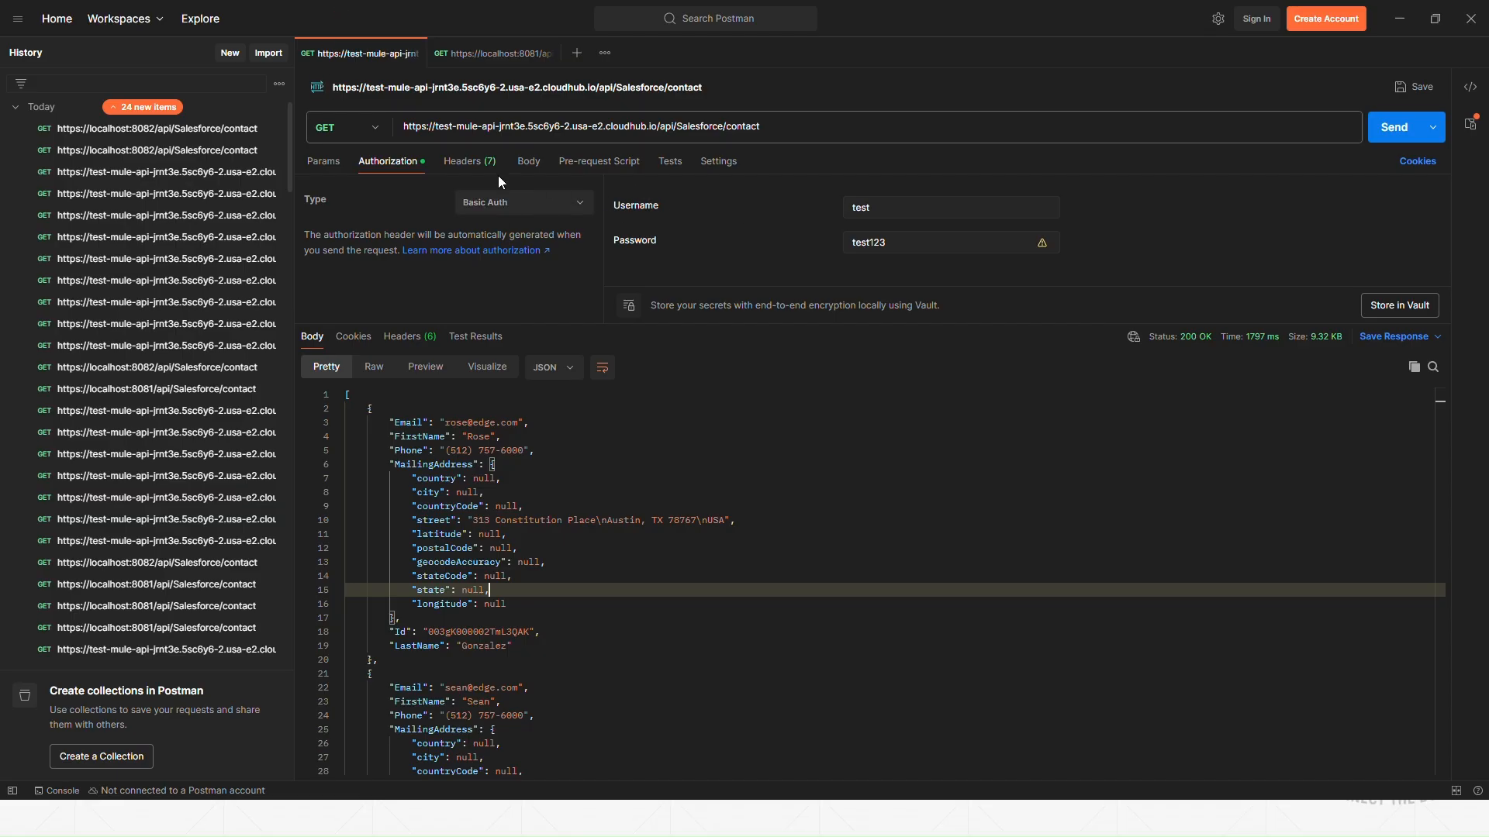
# Step: Resend the GET to the CloudHub /api/Salesforce/contact URL, get 200 OK, and copy the URL
pyautogui.click(469, 166)
pyautogui.click(1399, 131)
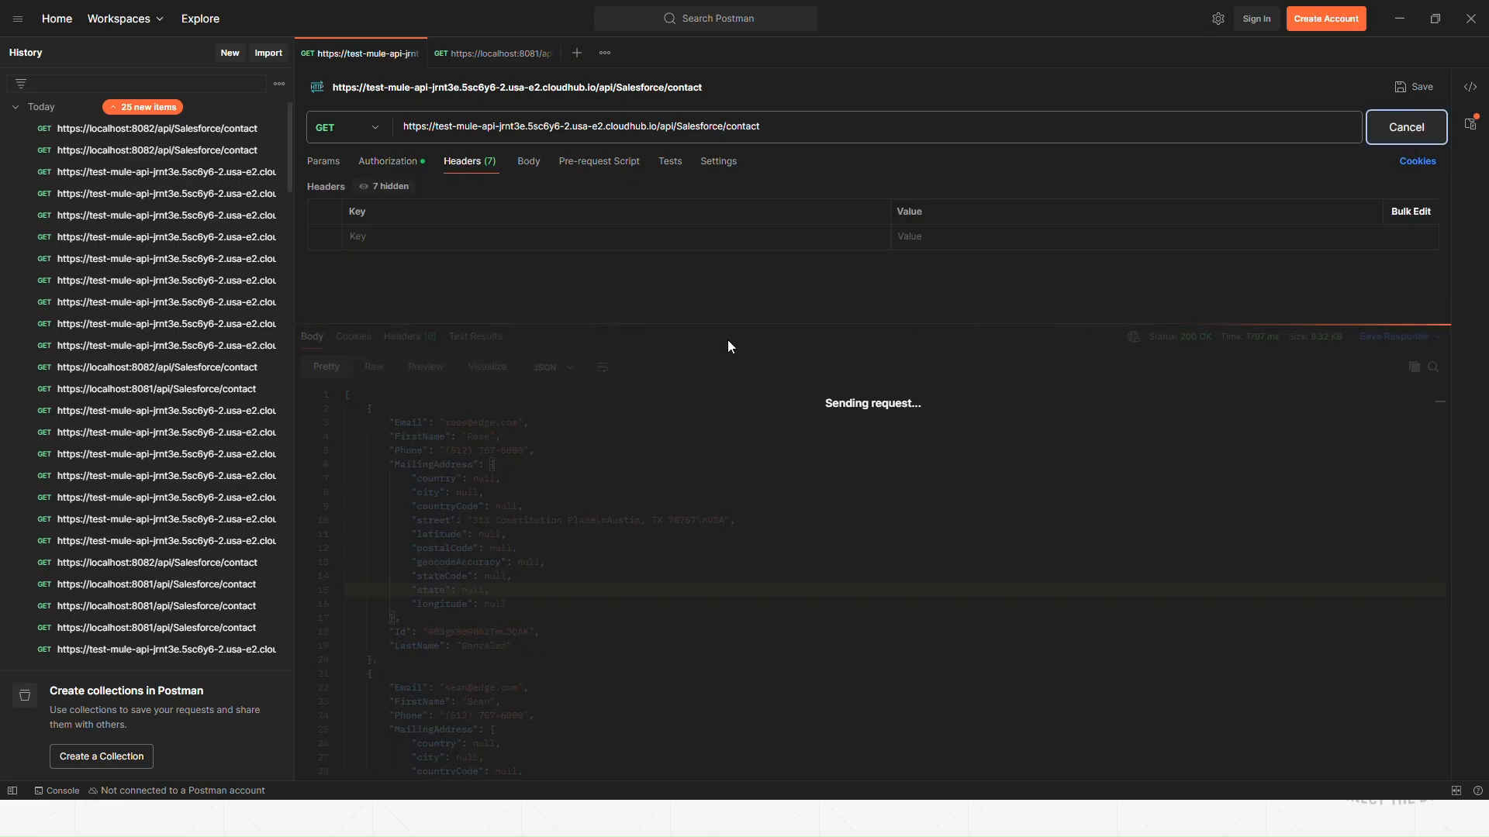
pyautogui.moveTo(738, 324); pyautogui.dragTo(737, 263)
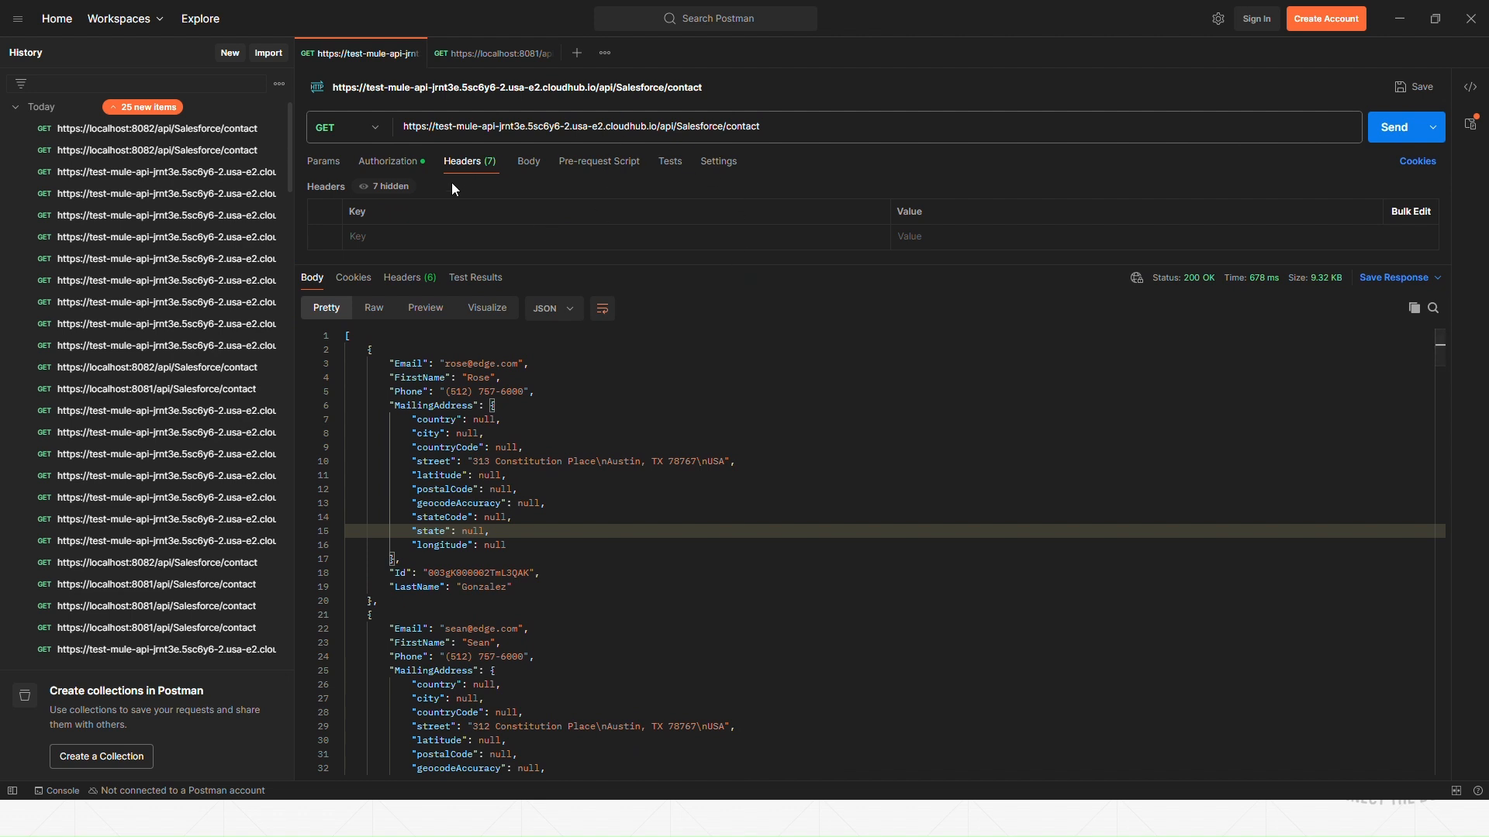
pyautogui.click(395, 164)
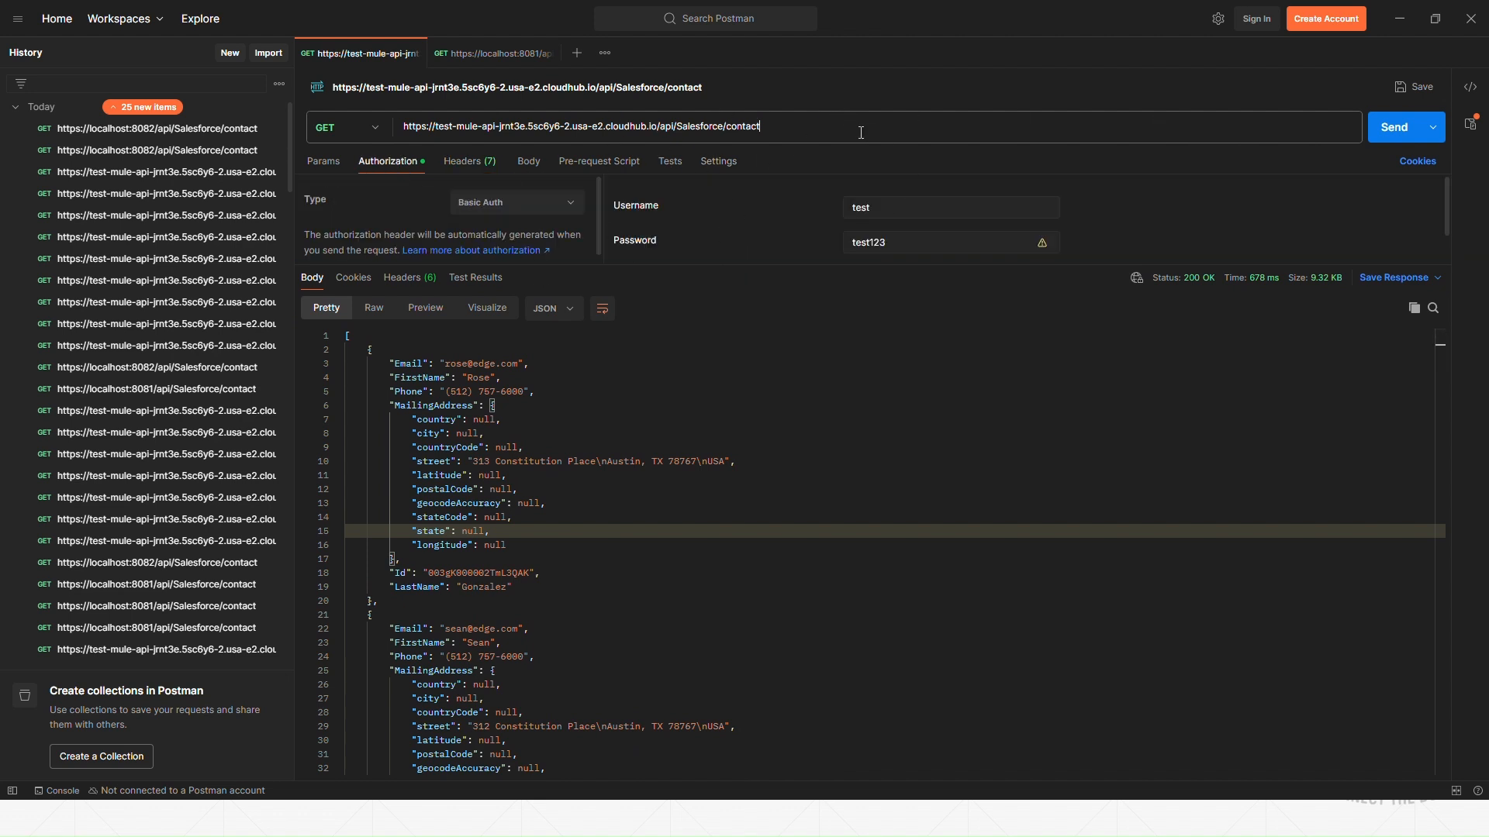
pyautogui.hotkey('ctrl', 'a')
pyautogui.hotkey('ctrl', 'c')
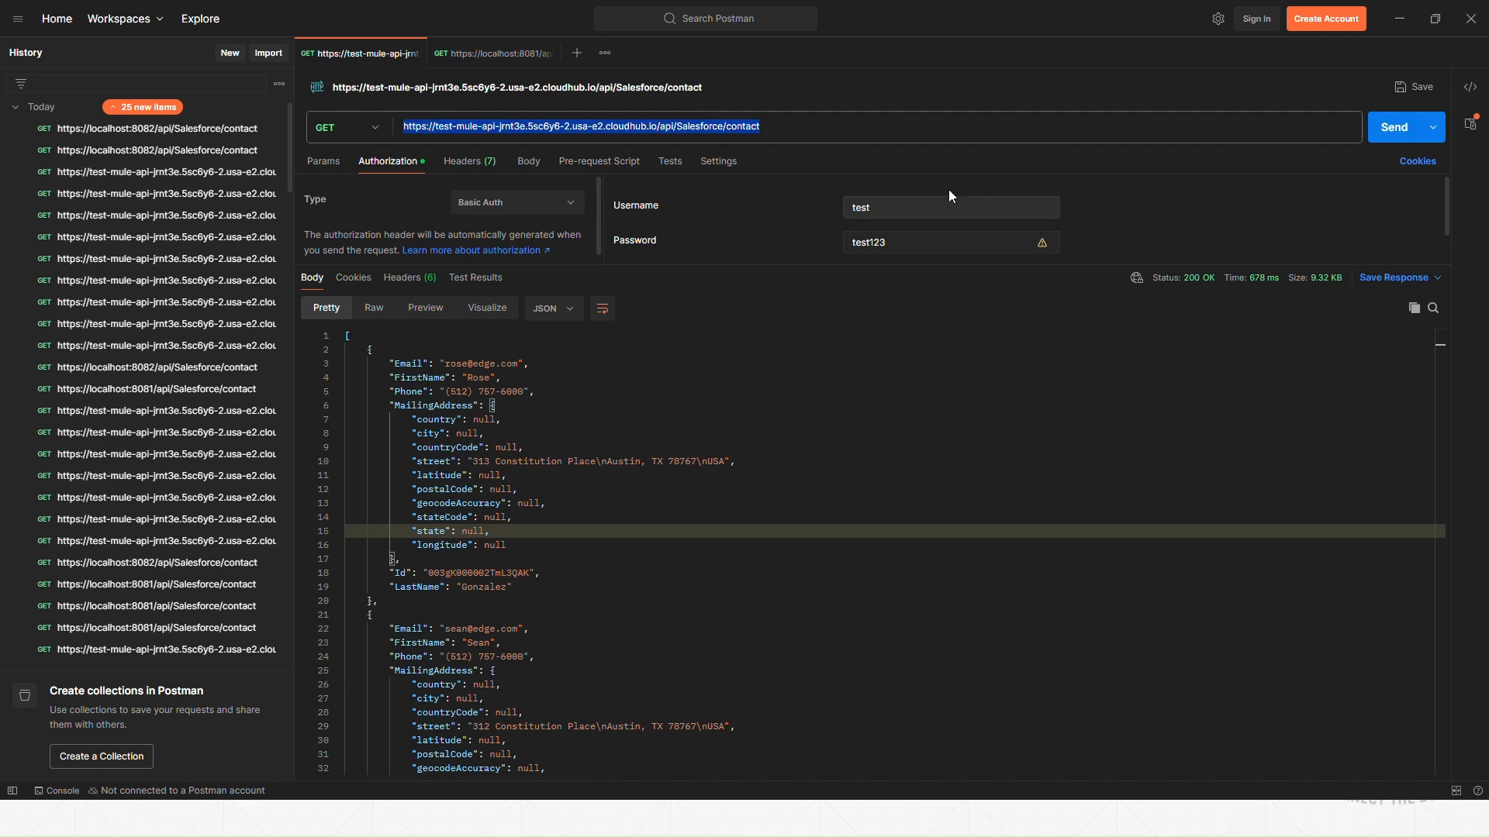
pyautogui.click(1399, 18)
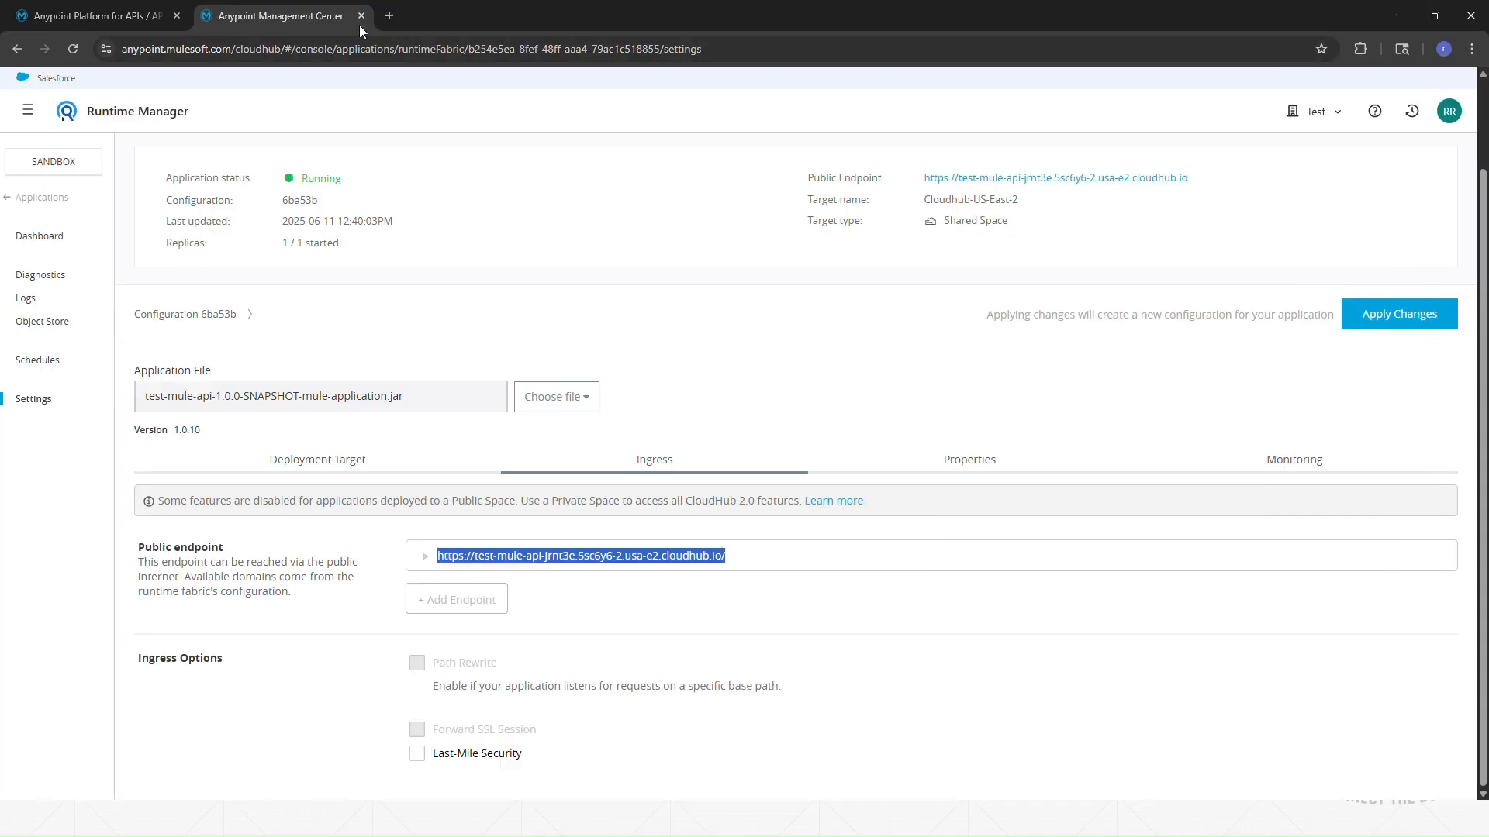
# Step: Open the copied Salesforce/contact endpoint URL in a new Chrome tab
pyautogui.click(388, 16)
pyautogui.hotkey('ctrl', 'v')
pyautogui.press('Return')
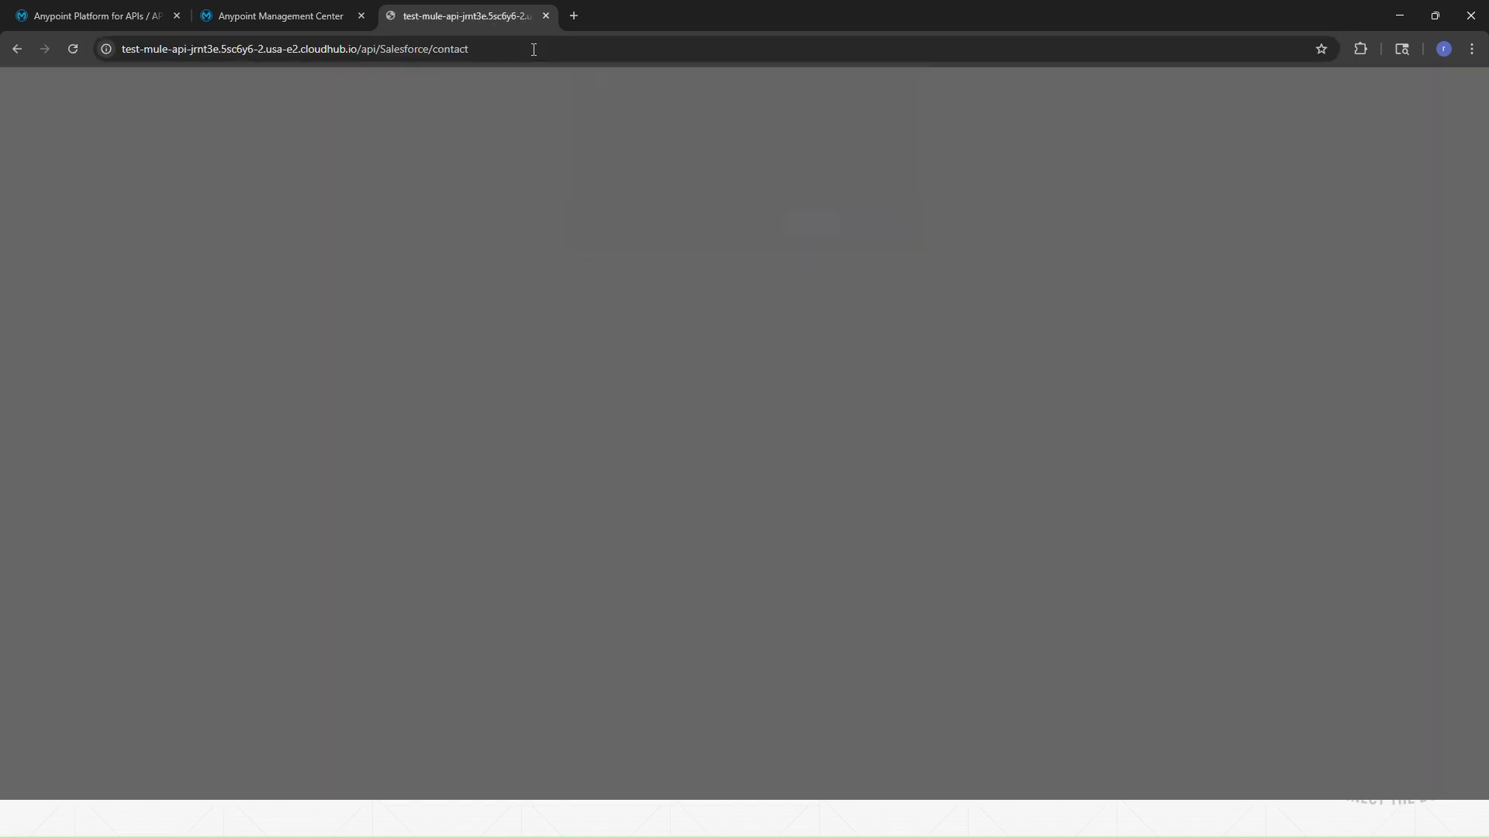
# Step: Sign in with the Basic Auth username and password, decline saving it, review the contact JSON, close the tab
pyautogui.write('test')
pyautogui.press('Tab')
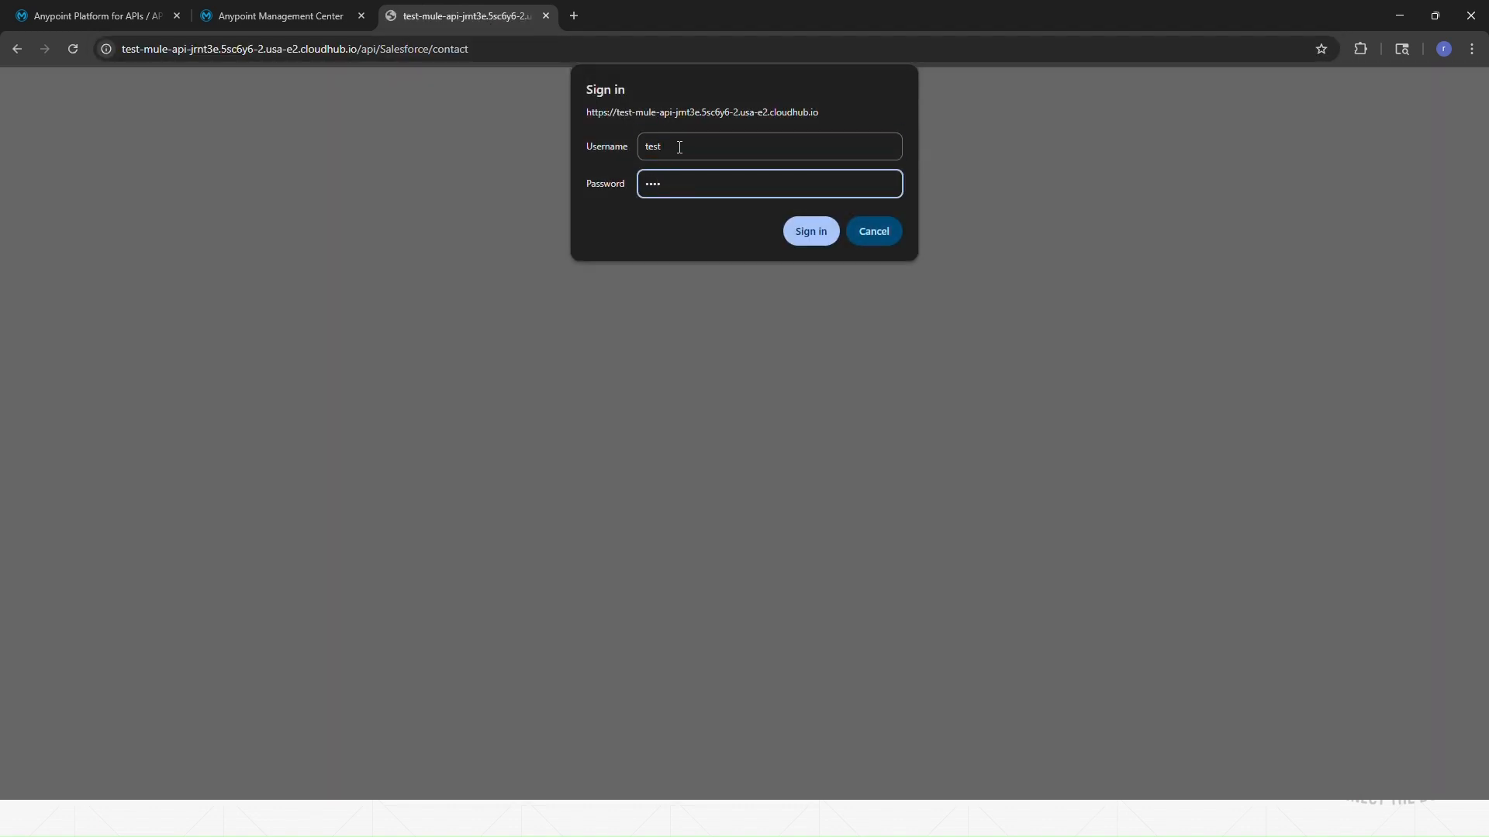
pyautogui.press('Return')
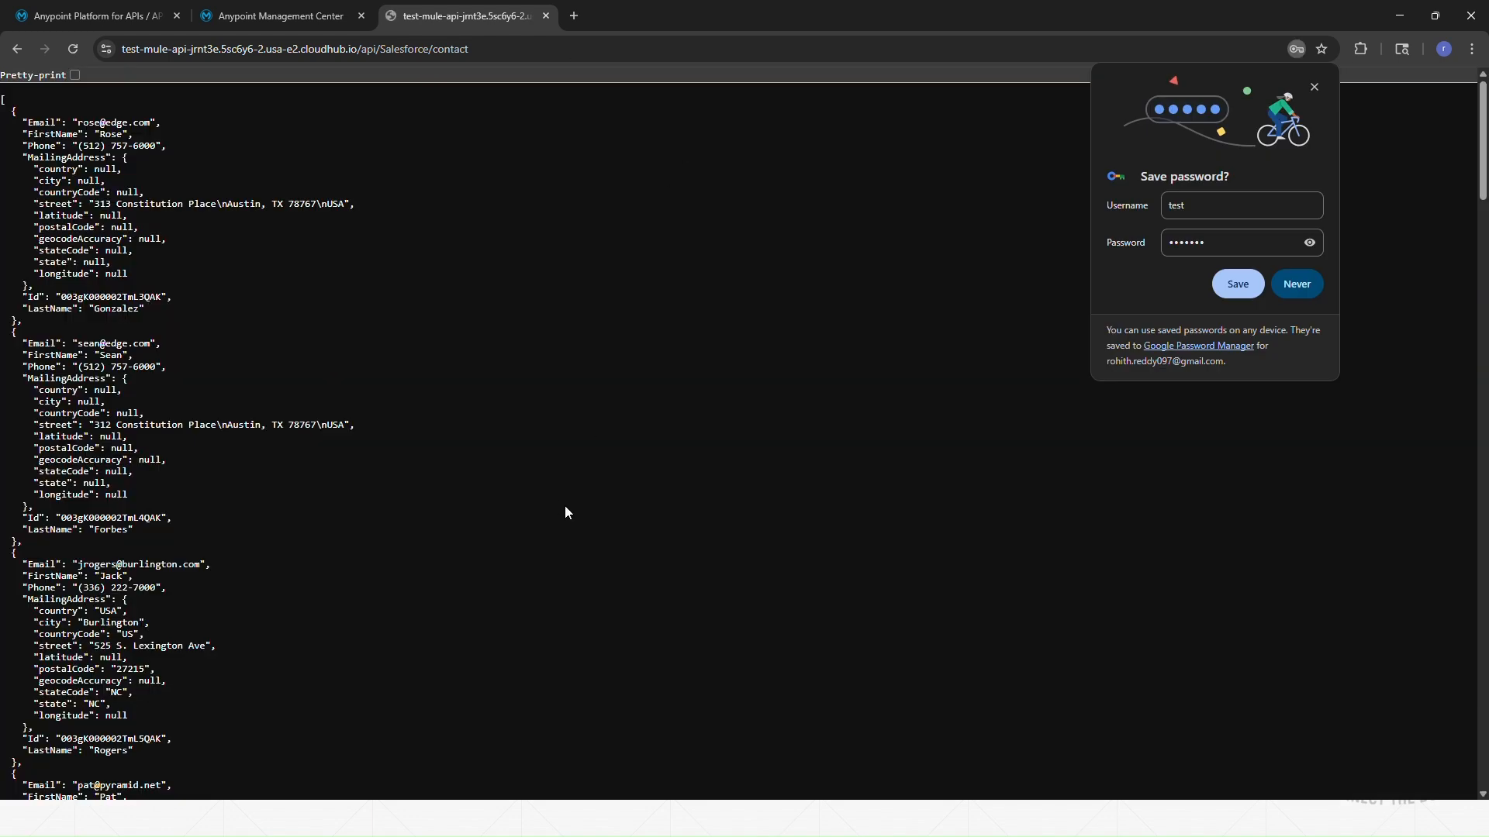
pyautogui.click(1296, 285)
pyautogui.scroll(-10, 491, 330)
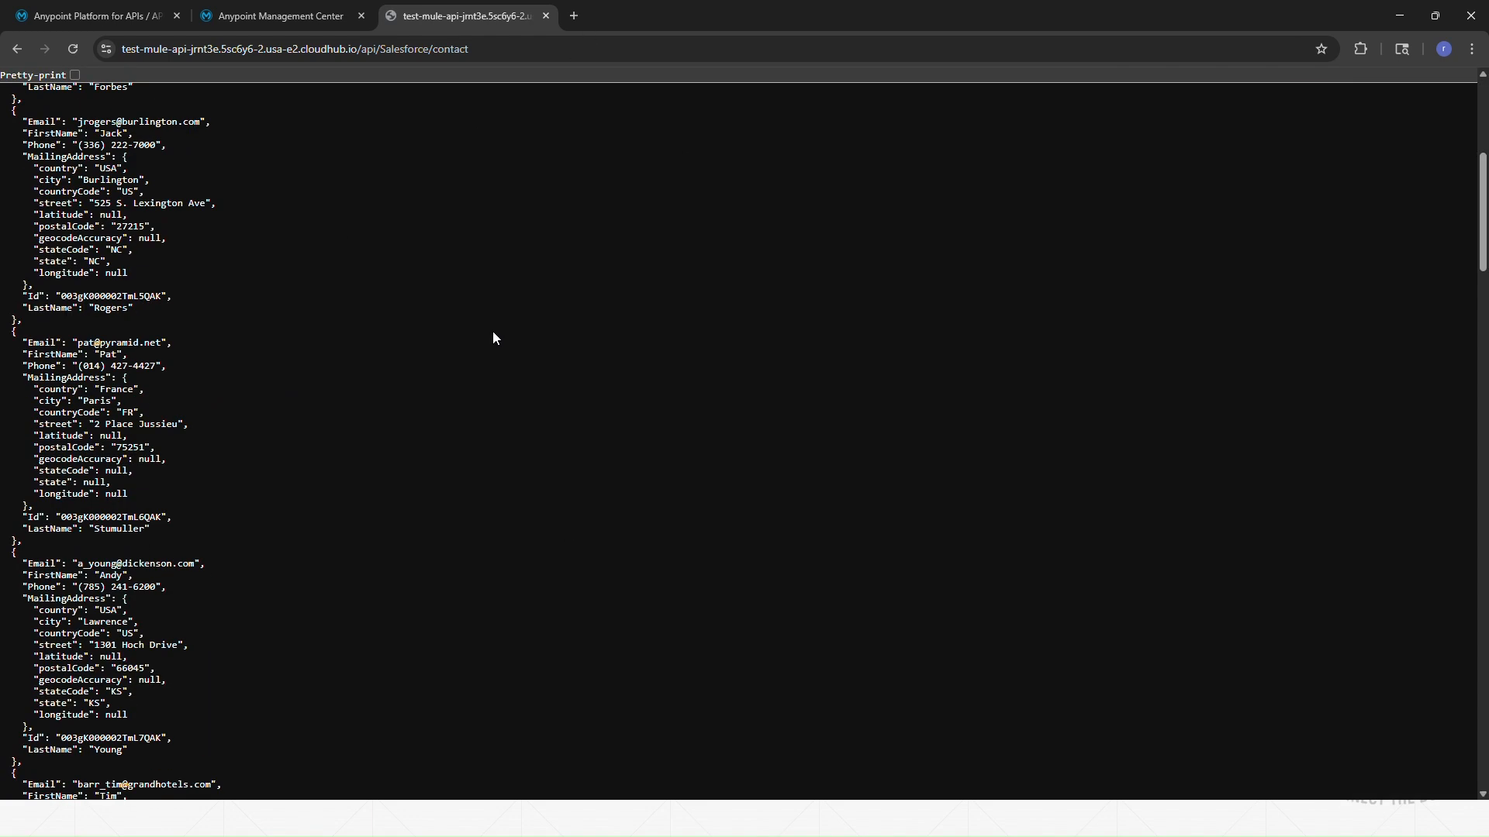
pyautogui.scroll(10, 477, 347)
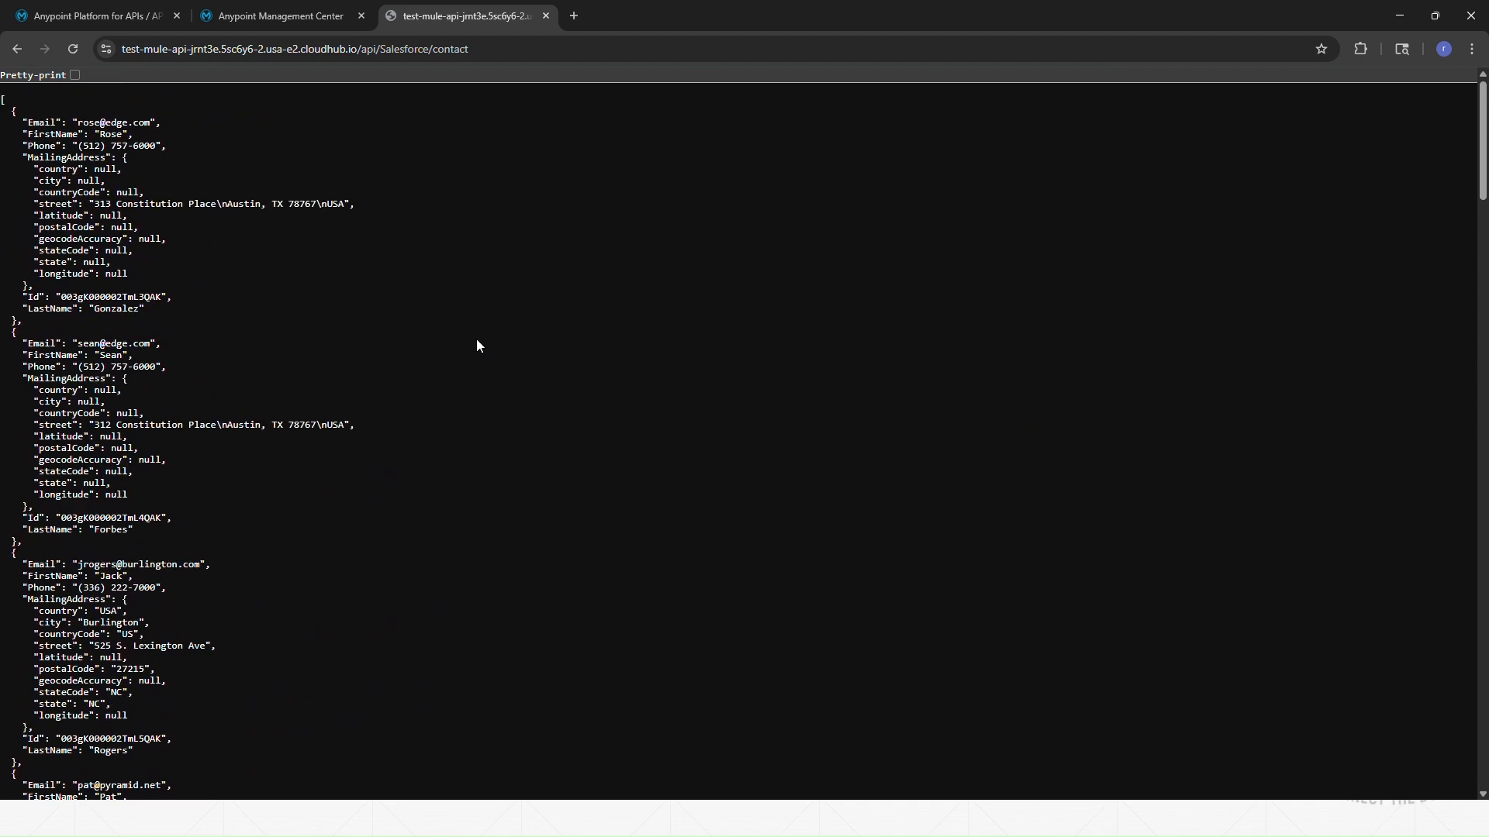
pyautogui.click(545, 17)
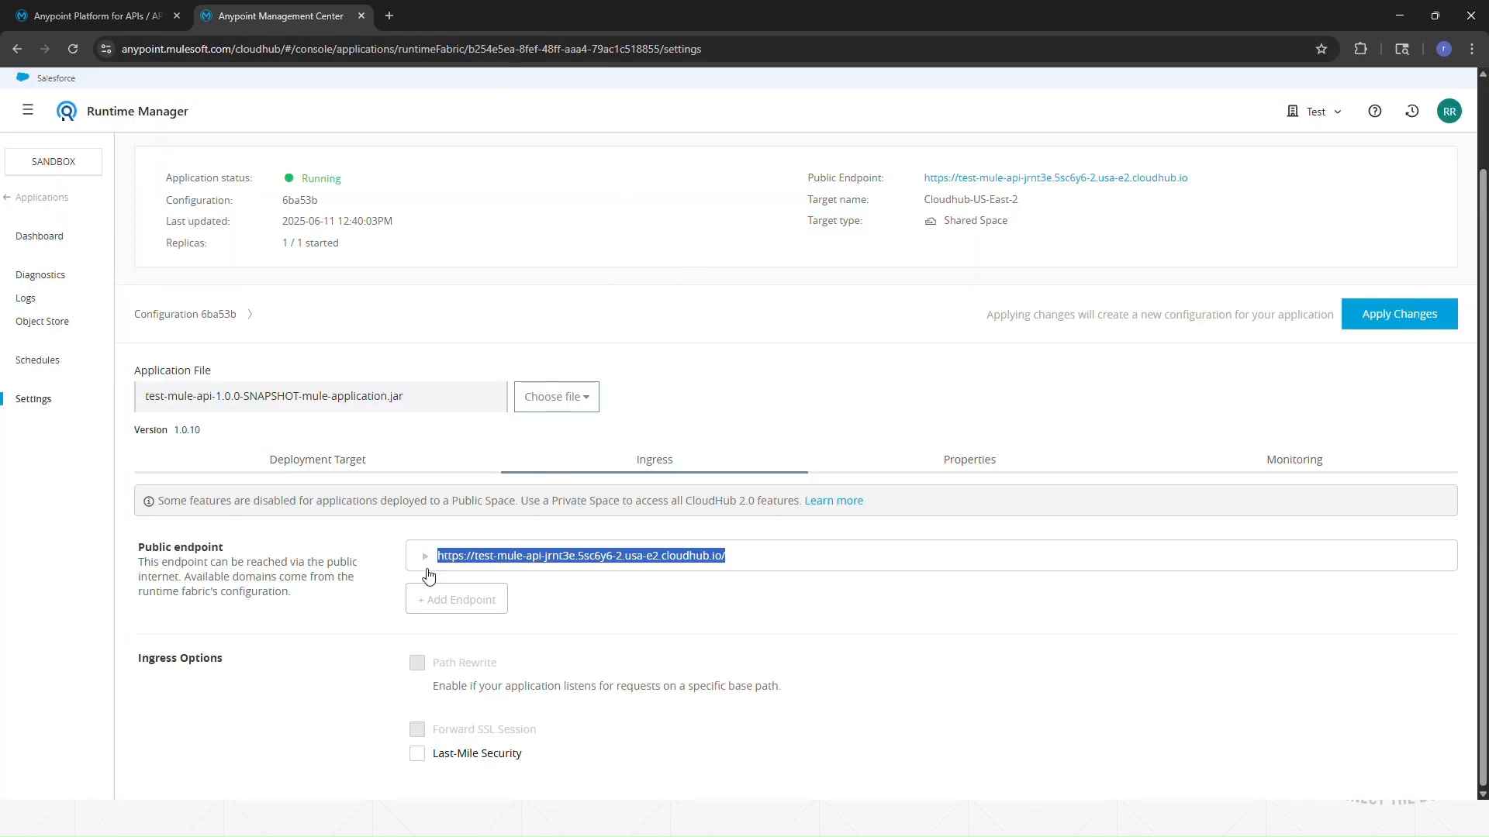
# Step: Expand the endpoint's host and subdomain, then view the Edge channel, runtime 4.9.6:5e deployment target
pyautogui.click(874, 564)
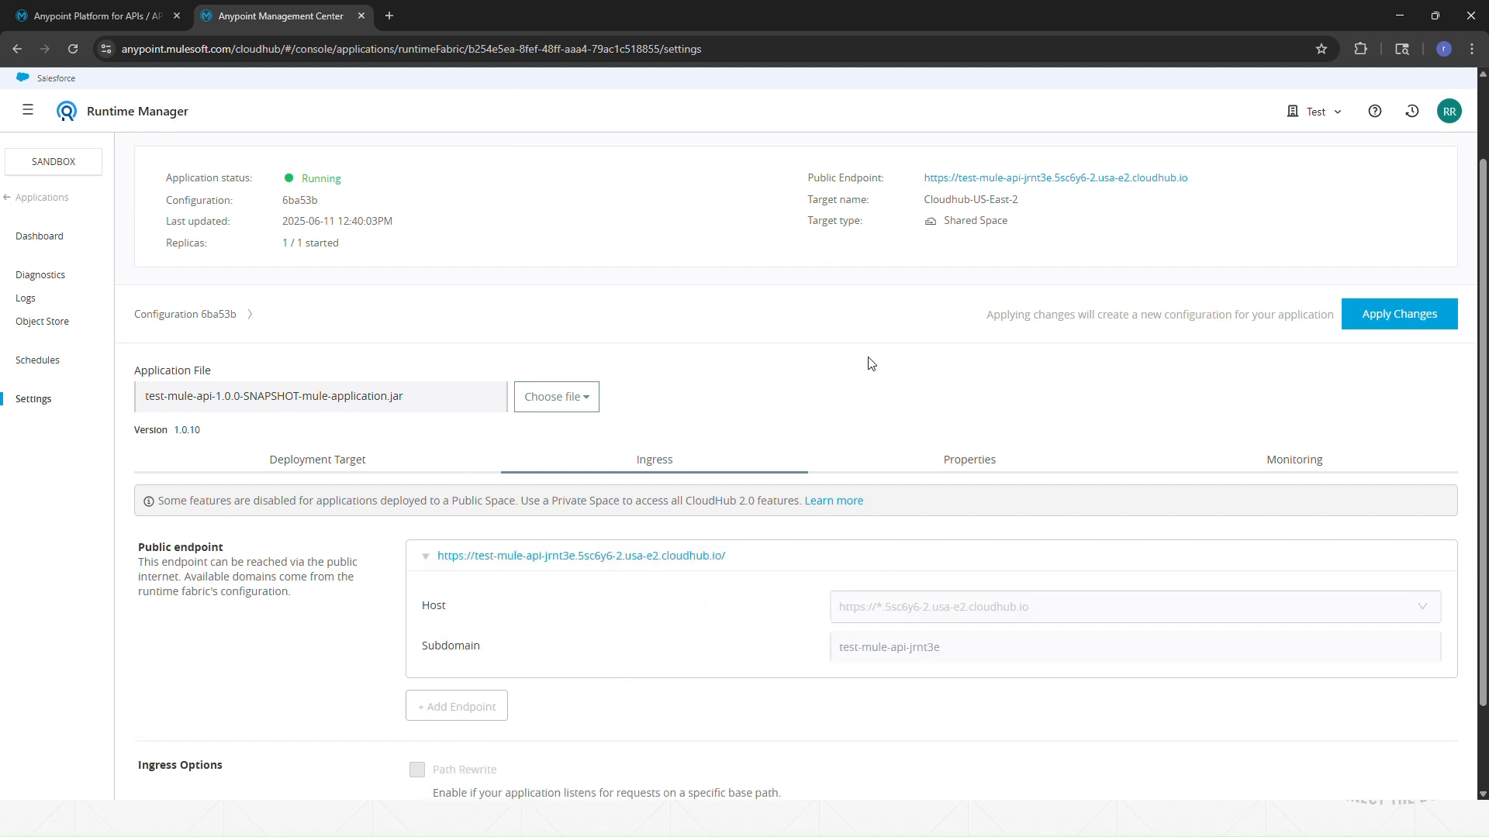
pyautogui.scroll(2, 931, 295)
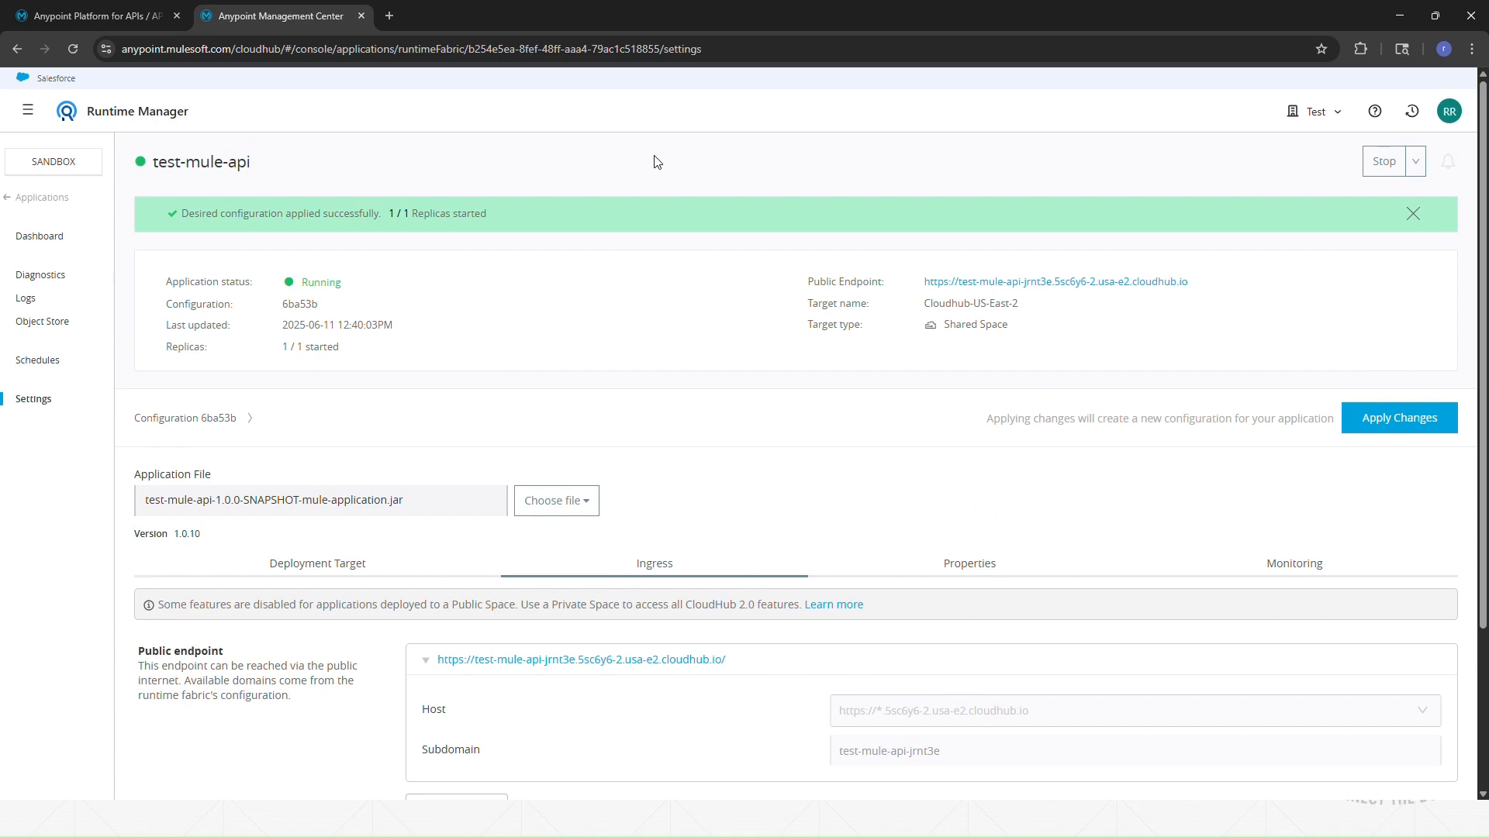
pyautogui.click(250, 572)
pyautogui.scroll(-3, 742, 546)
pyautogui.scroll(-1, 543, 698)
pyautogui.scroll(4, 539, 698)
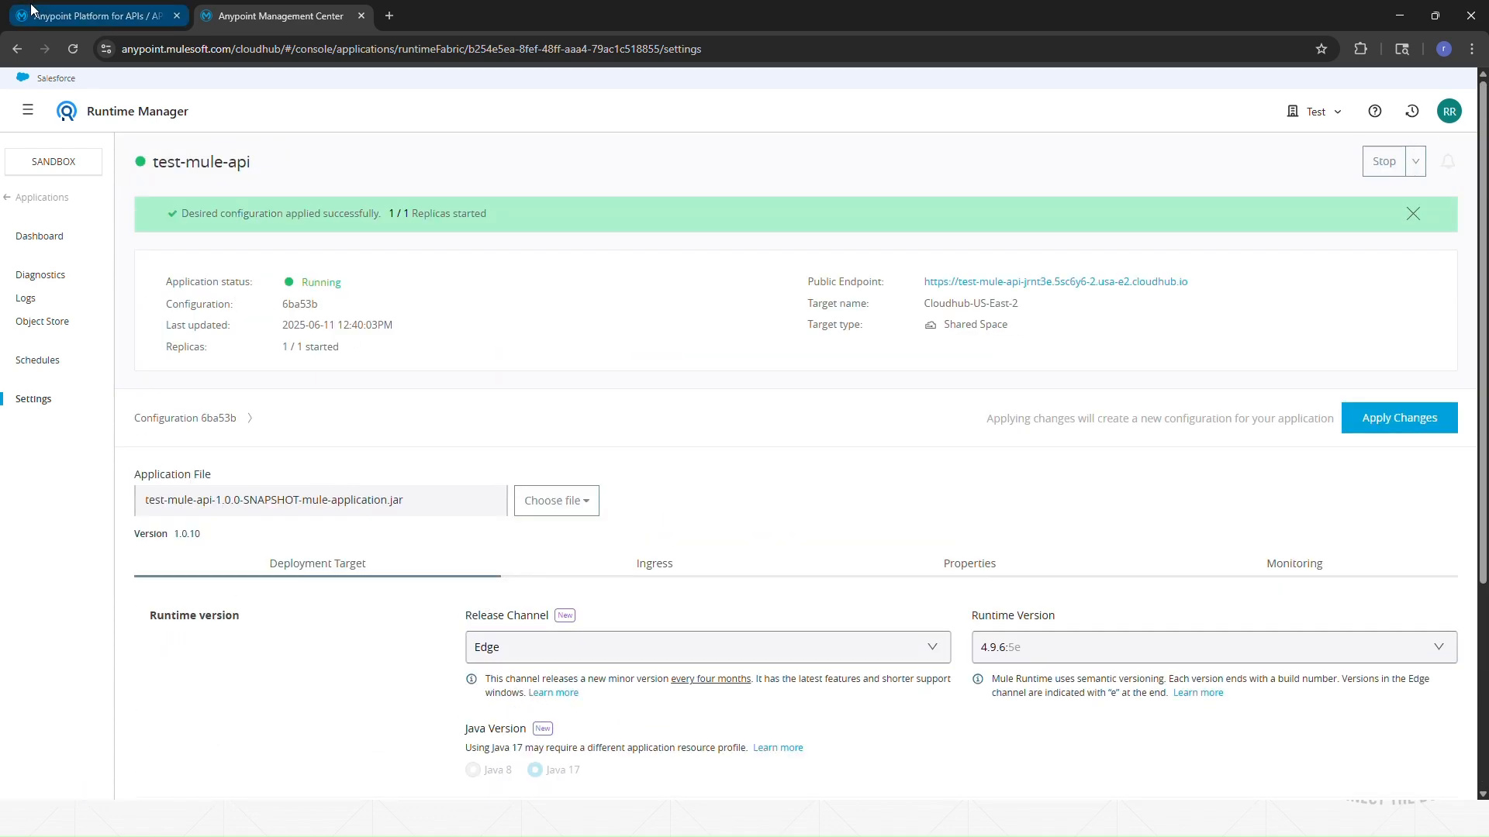
# Step: Glance at API Manager, then return to test-mule-api's Properties and select the client_secret key
pyautogui.click(73, 20)
pyautogui.click(413, 543)
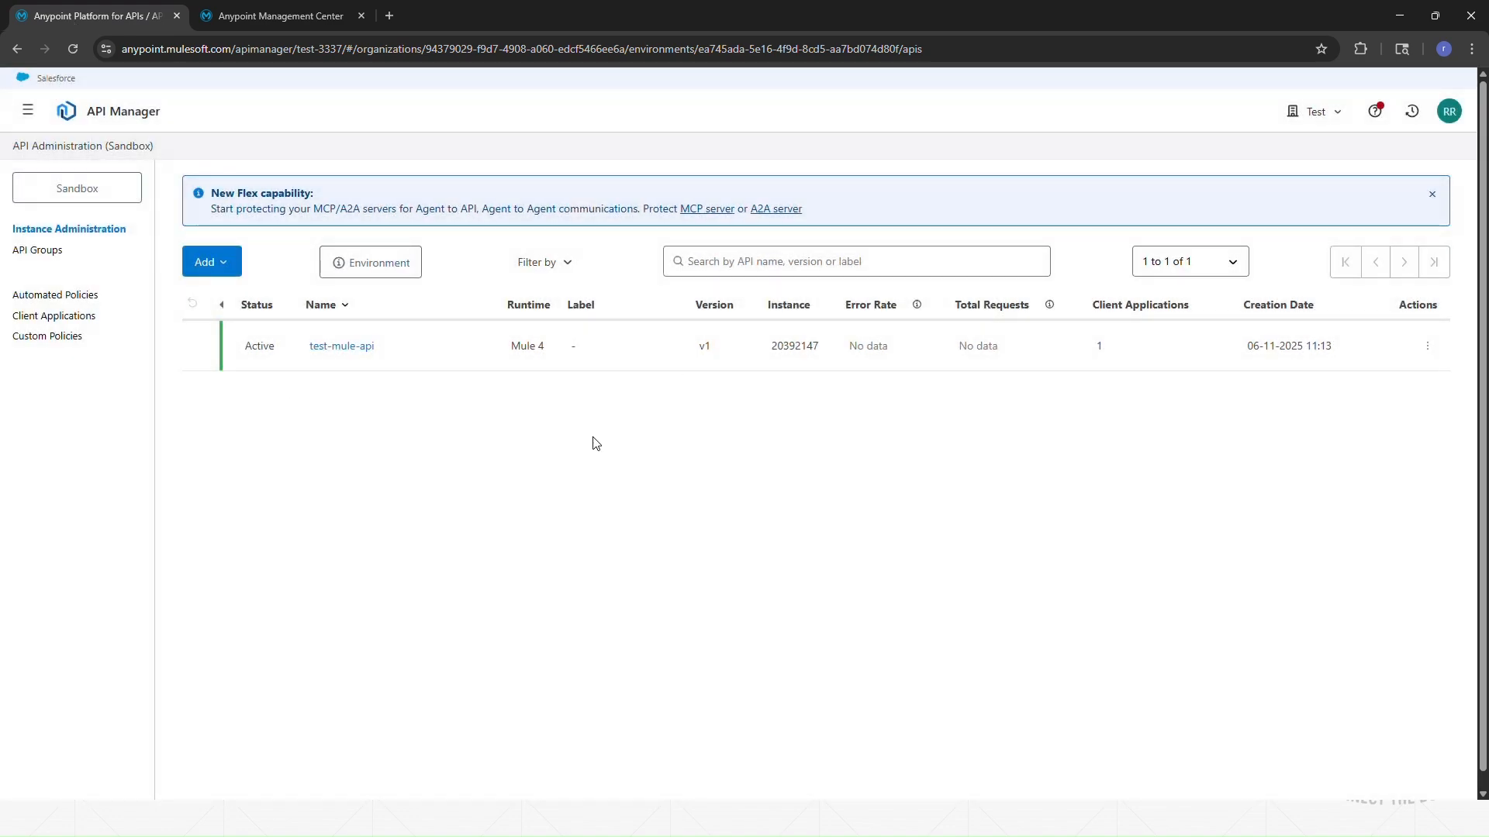
pyautogui.click(280, 15)
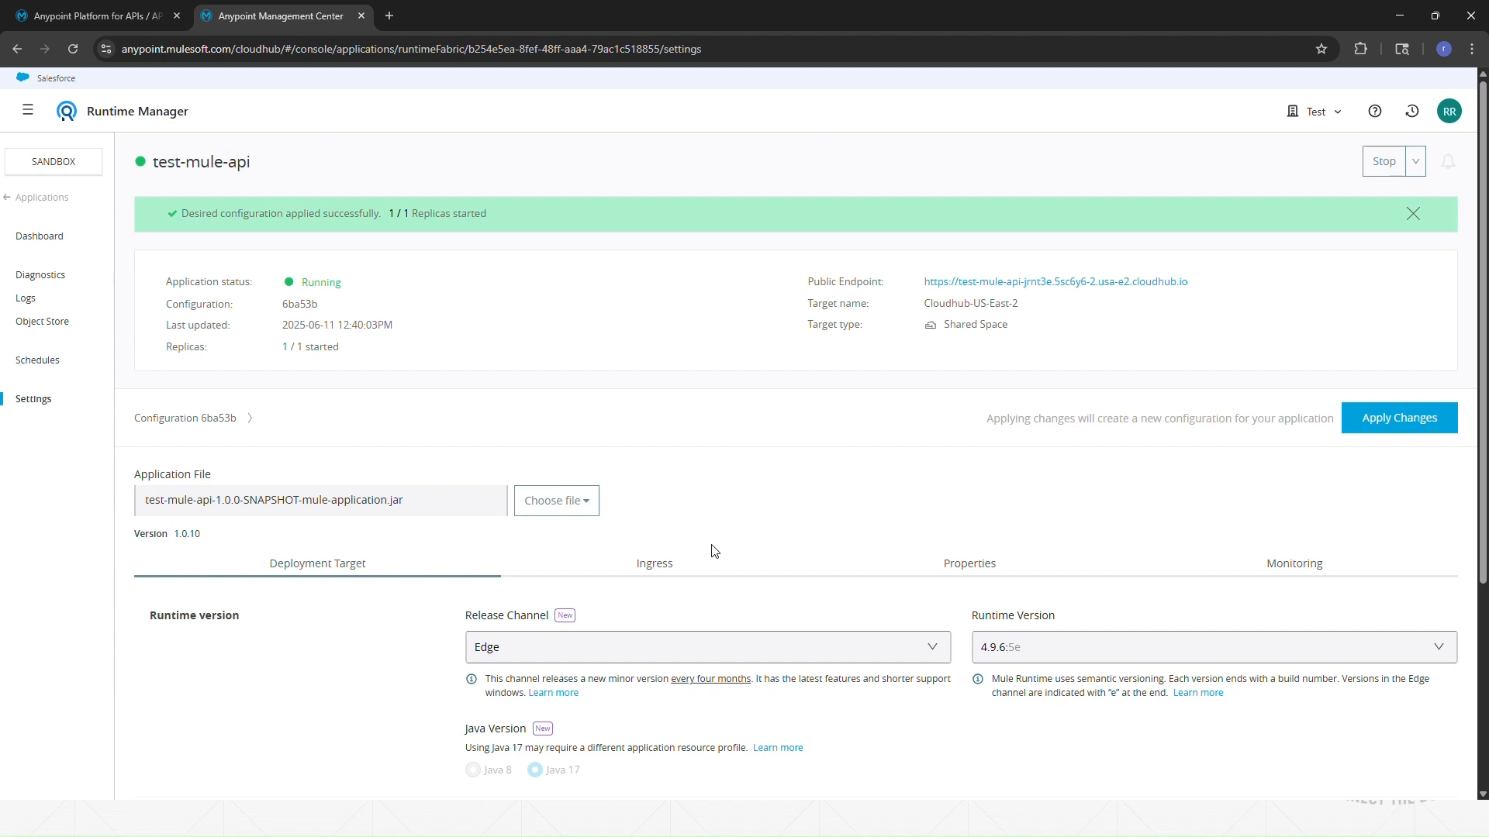
pyautogui.click(1022, 566)
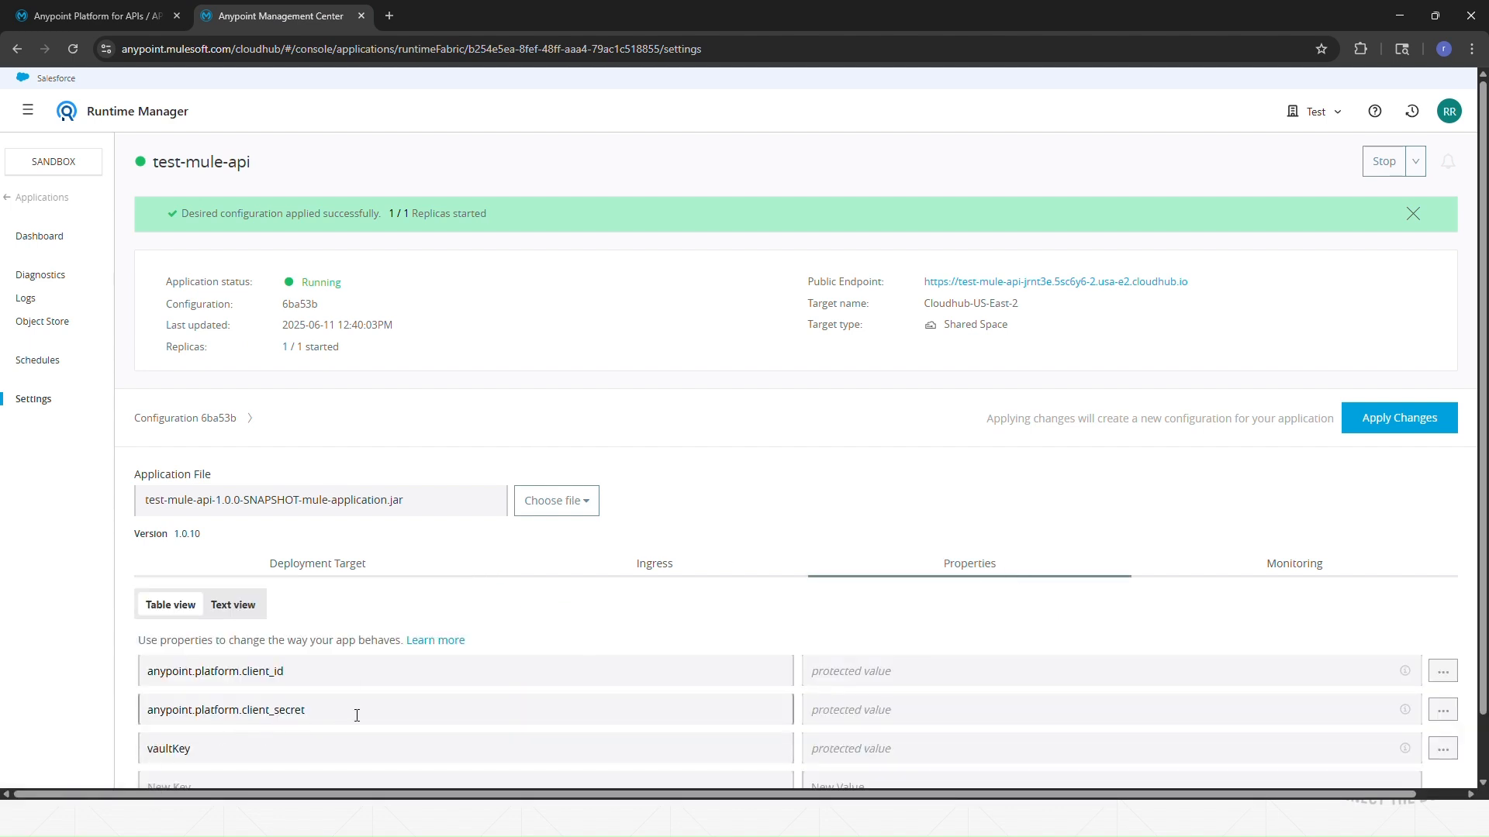
pyautogui.click(204, 721)
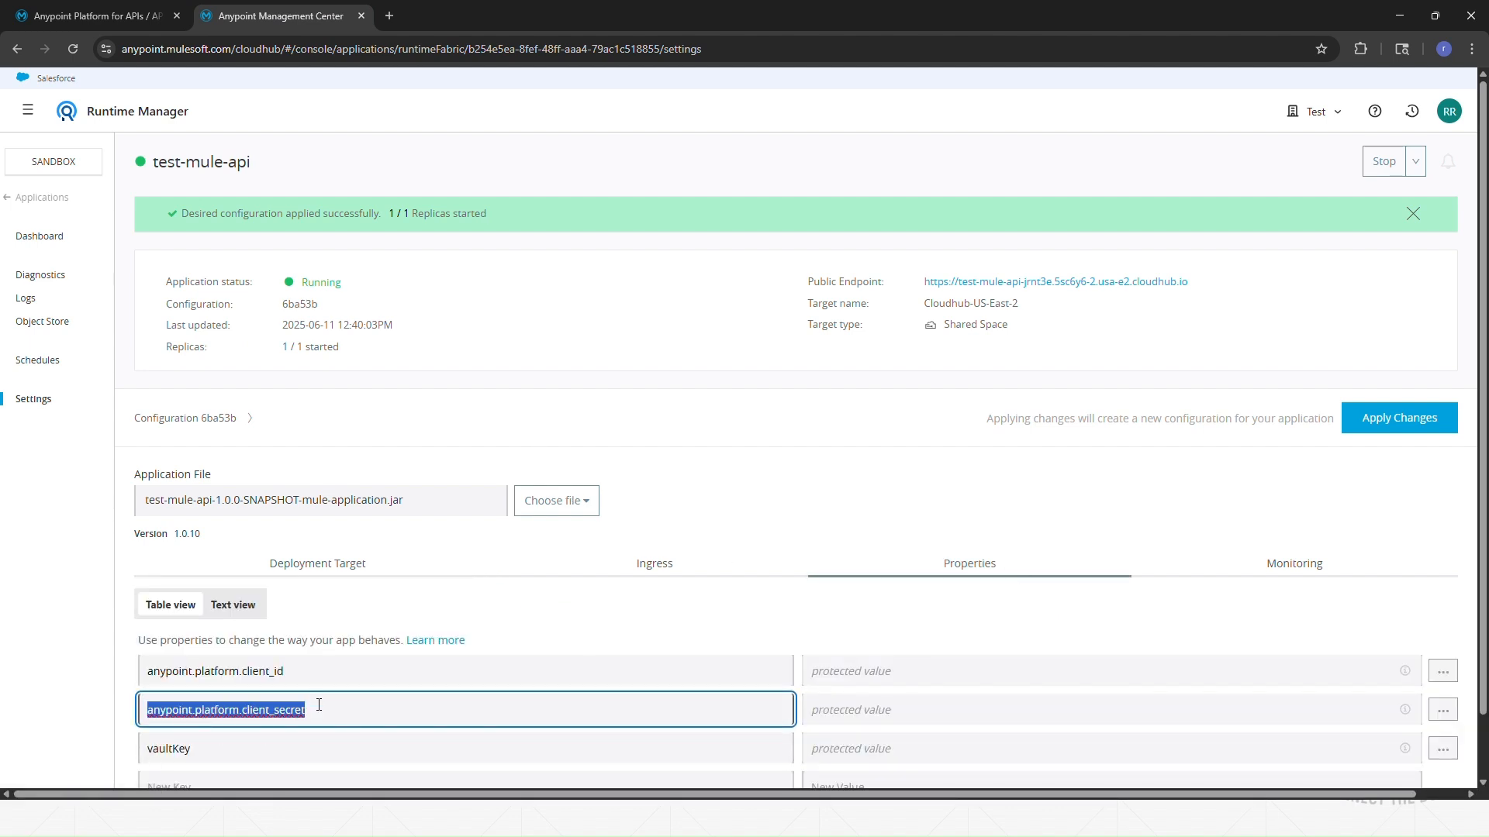
# Step: Check API Manager again, then come back and highlight the client_id and client_secret keys
pyautogui.click(105, 14)
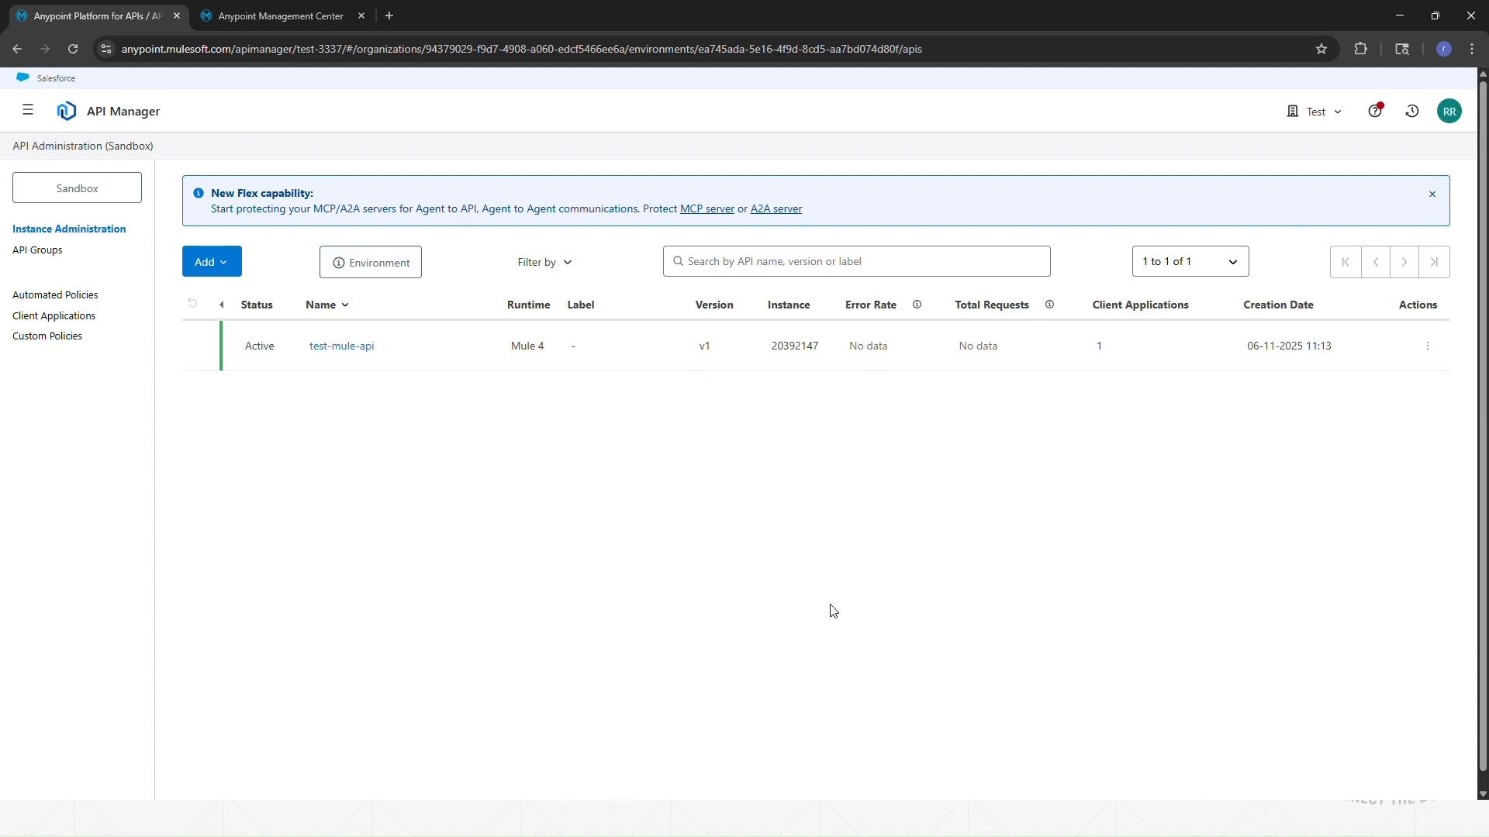
pyautogui.click(268, 16)
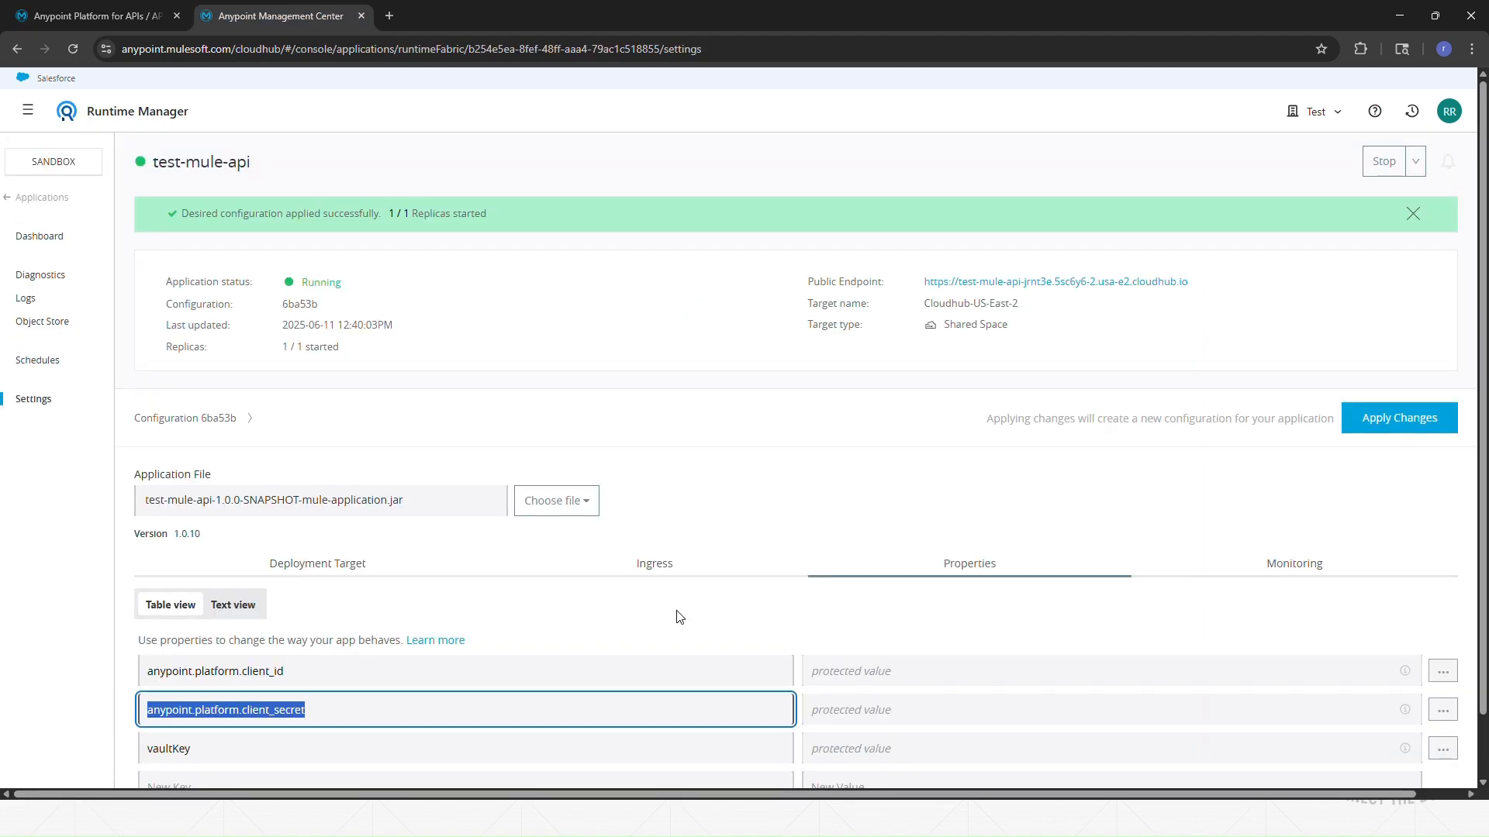
pyautogui.click(318, 676)
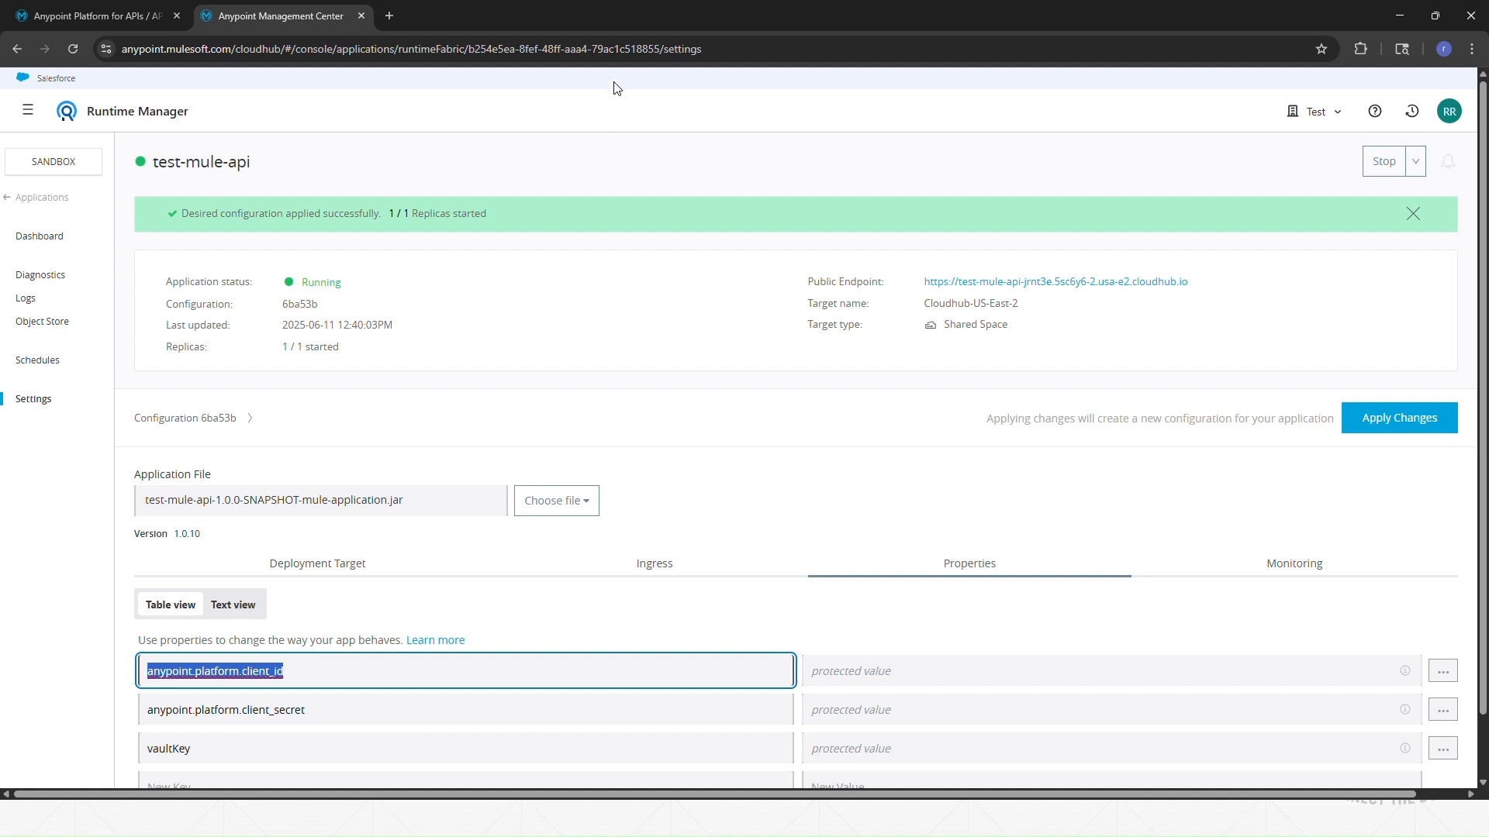
pyautogui.click(342, 706)
pyautogui.moveTo(350, 710); pyautogui.dragTo(172, 710)
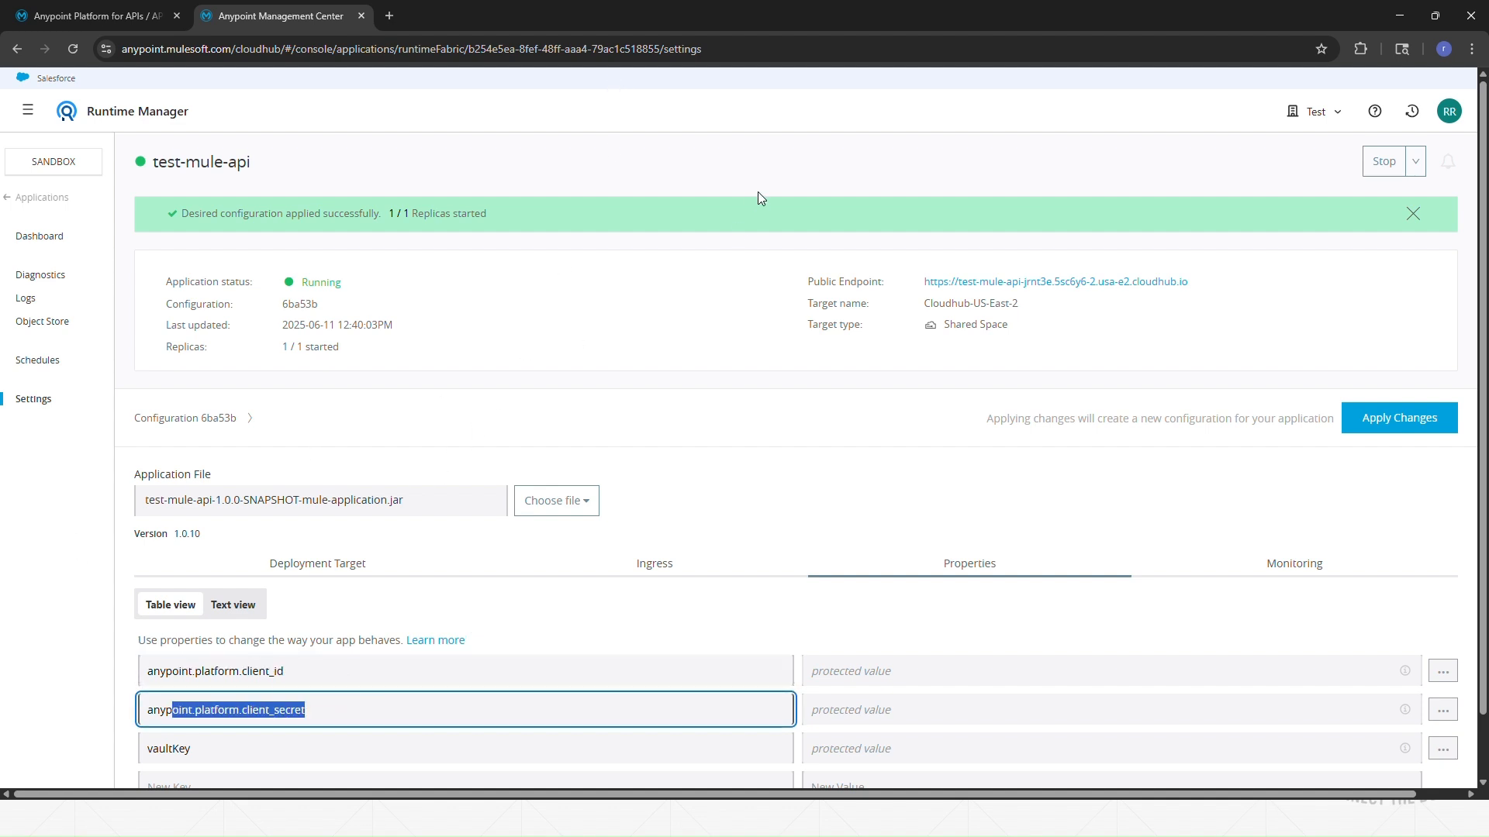